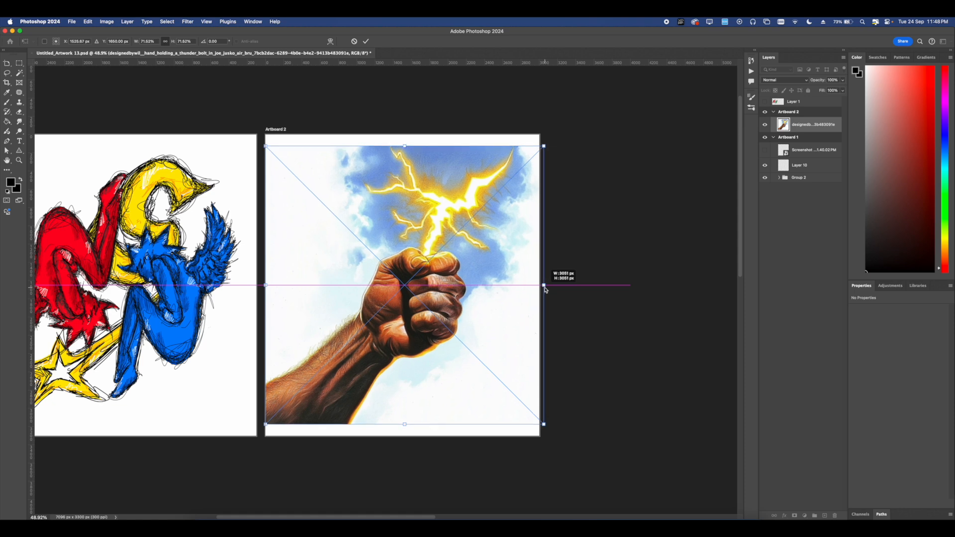
Scale the lightning-fist image to about 3051 px across Artboard 2 and shift it slightly past the artboard's left edge.
{"action": "left_click_drag", "start_coordinate": [494, 291], "coordinate": [490, 290]}
{"action": "key", "text": "Return"}
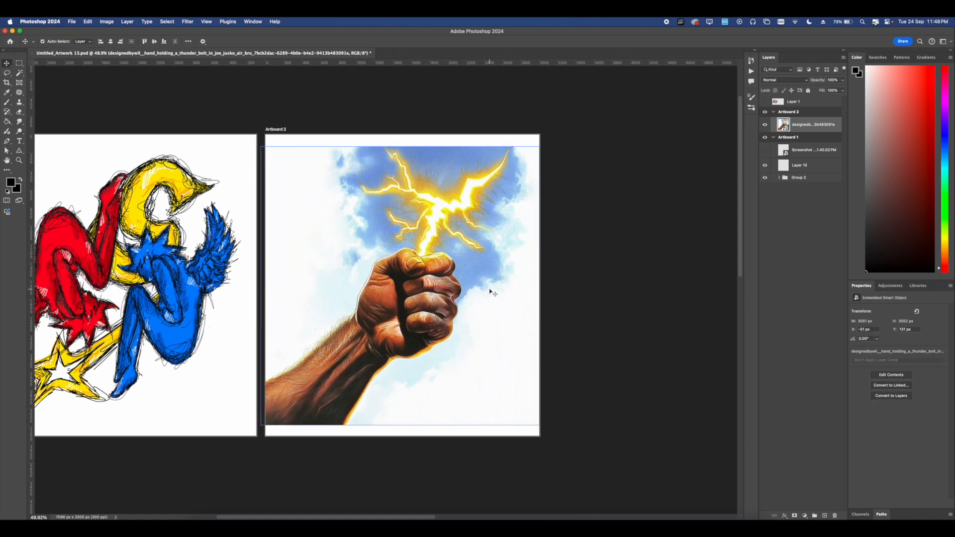
Add a new blank artboard of the same size to the right of Artboard 2.
{"action": "scroll", "coordinate": [490, 291], "scroll_direction": "right", "scroll_amount": 3}
{"action": "left_click", "coordinate": [226, 134]}
{"action": "scroll", "coordinate": [237, 141], "scroll_direction": "right", "scroll_amount": 2}
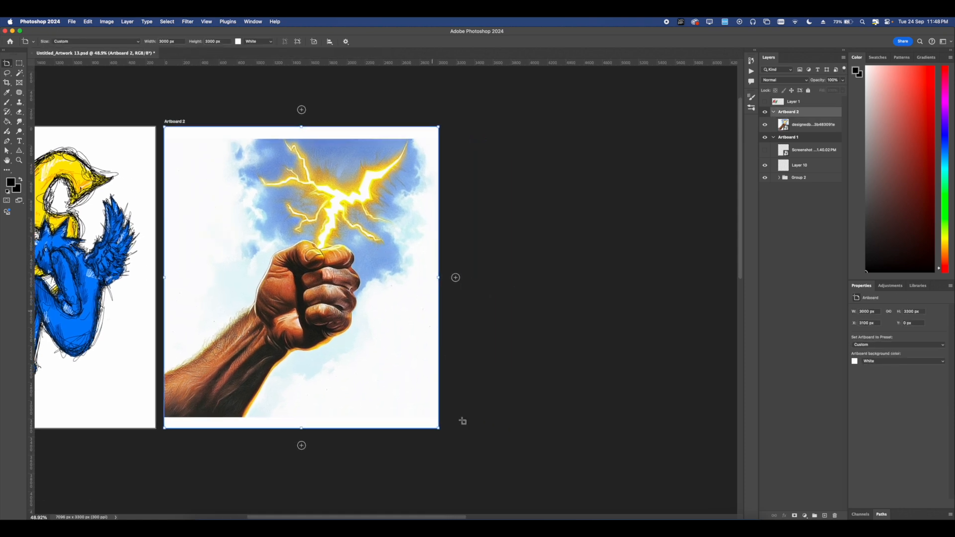
{"action": "left_click", "coordinate": [455, 277]}
{"action": "scroll", "coordinate": [469, 292], "scroll_direction": "right", "scroll_amount": 5}
{"action": "scroll", "coordinate": [469, 293], "scroll_direction": "left", "scroll_amount": 2}
Paste the star-and-hand reference into Artboard 3 as a smart object and enlarge it to nearly the artboard's full height.
{"action": "key", "text": "super+v"}
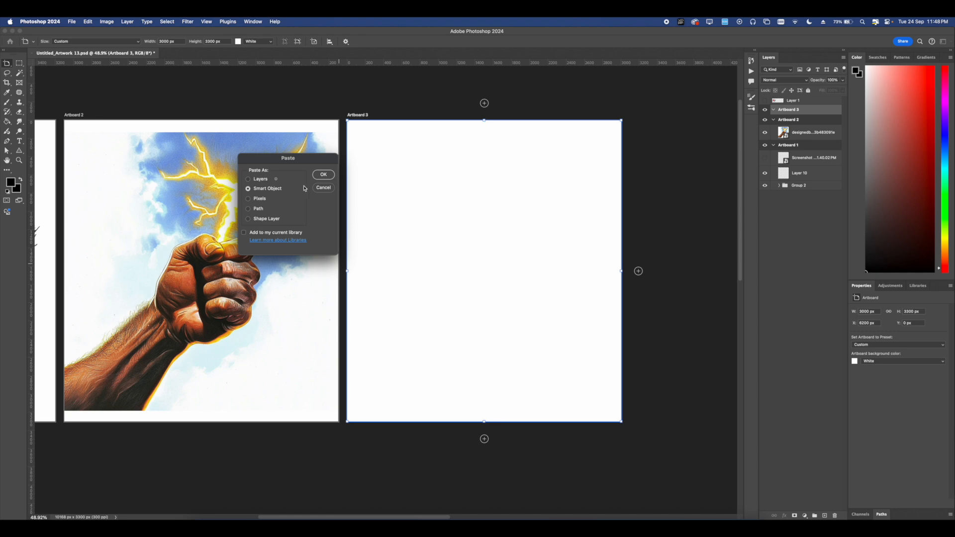
{"action": "left_click", "coordinate": [323, 174]}
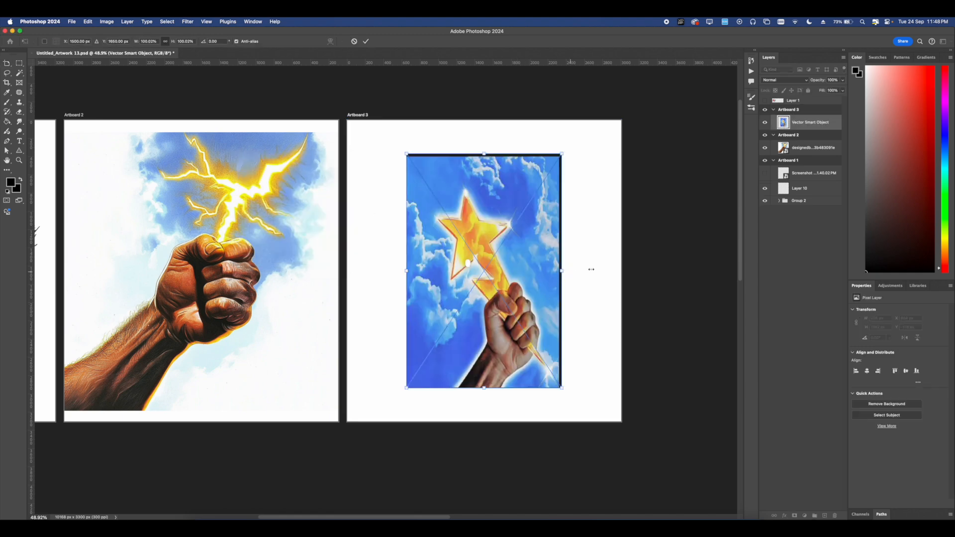
{"action": "left_click_drag", "start_coordinate": [591, 269], "coordinate": [588, 270]}
{"action": "left_click_drag", "start_coordinate": [532, 274], "coordinate": [501, 274]}
{"action": "key", "text": "Return"}
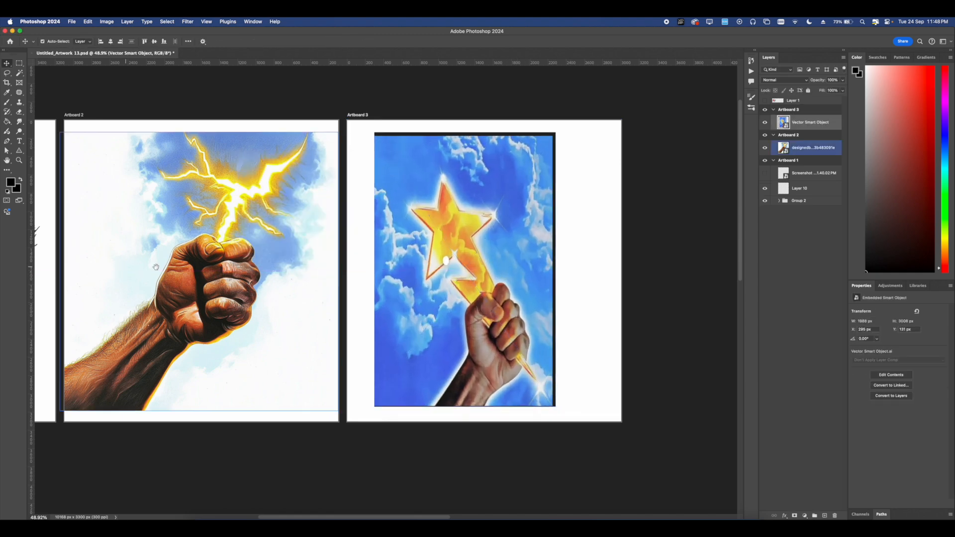
Examine the lightning-fist image on Artboard 2 and compare it with the star reference on Artboard 3.
{"action": "left_click_drag", "start_coordinate": [155, 267], "coordinate": [370, 251]}
{"action": "scroll", "coordinate": [369, 271], "scroll_direction": "up", "scroll_amount": 4}
{"action": "scroll", "coordinate": [369, 271], "scroll_direction": "right", "scroll_amount": 3}
{"action": "scroll", "coordinate": [400, 264], "scroll_direction": "left", "scroll_amount": 2}
{"action": "scroll", "coordinate": [400, 265], "scroll_direction": "down", "scroll_amount": 2}
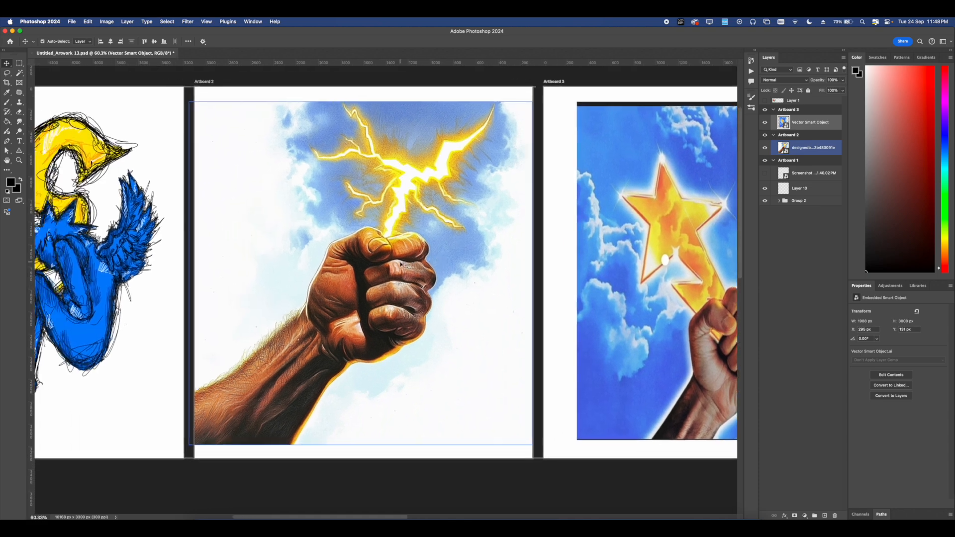
{"action": "scroll", "coordinate": [401, 265], "scroll_direction": "right", "scroll_amount": 5}
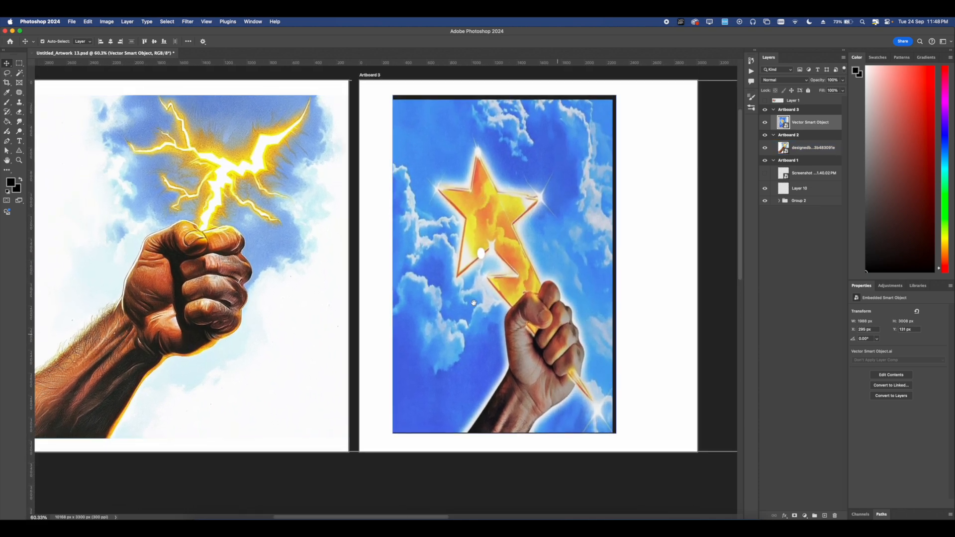
{"action": "scroll", "coordinate": [474, 303], "scroll_direction": "left", "scroll_amount": 3}
{"action": "scroll", "coordinate": [306, 232], "scroll_direction": "left", "scroll_amount": 3}
{"action": "scroll", "coordinate": [362, 233], "scroll_direction": "up", "scroll_amount": 1}
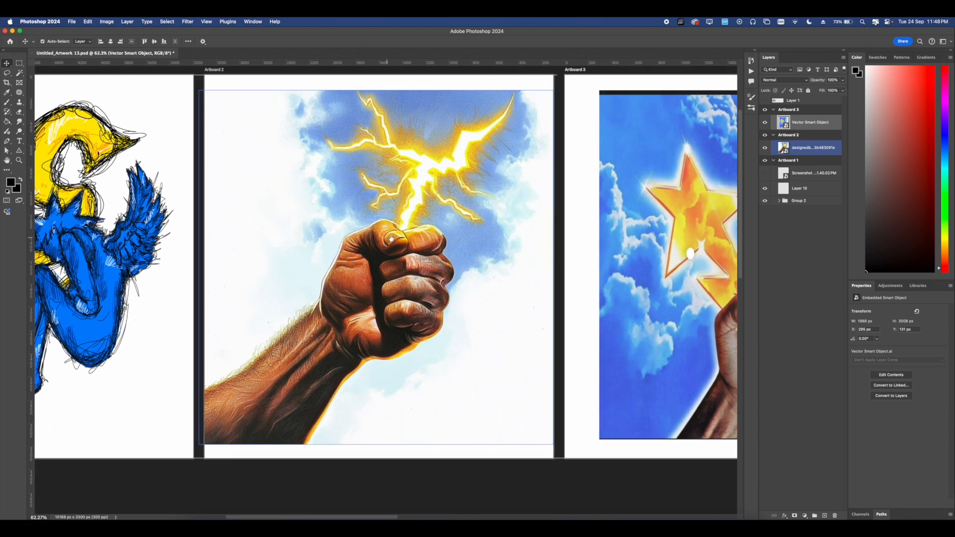
{"action": "scroll", "coordinate": [391, 239], "scroll_direction": "left", "scroll_amount": 2}
{"action": "scroll", "coordinate": [392, 239], "scroll_direction": "up", "scroll_amount": 1}
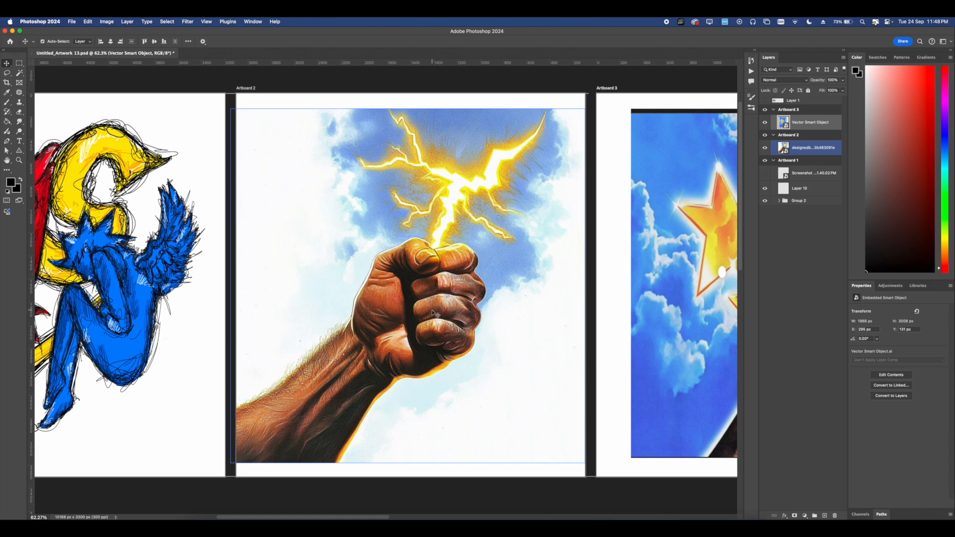
{"action": "scroll", "coordinate": [433, 313], "scroll_direction": "up", "scroll_amount": 2}
{"action": "scroll", "coordinate": [434, 299], "scroll_direction": "down", "scroll_amount": 5}
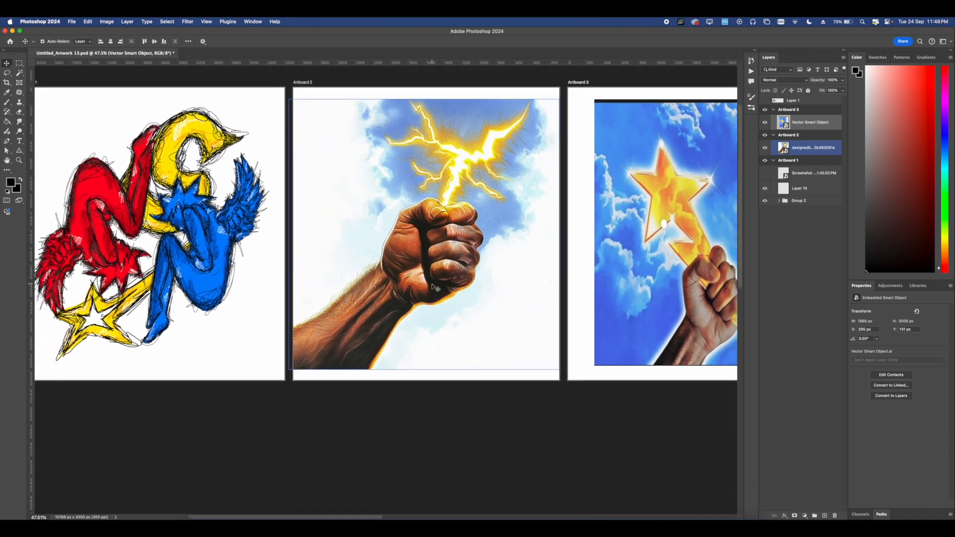
Trace a Pen path on the lightning-fist layer from the forearm's left end up over the wrist, hand and thumb.
{"action": "key", "text": "p"}
{"action": "scroll", "coordinate": [388, 290], "scroll_direction": "up", "scroll_amount": 6}
{"action": "left_click", "coordinate": [796, 149]}
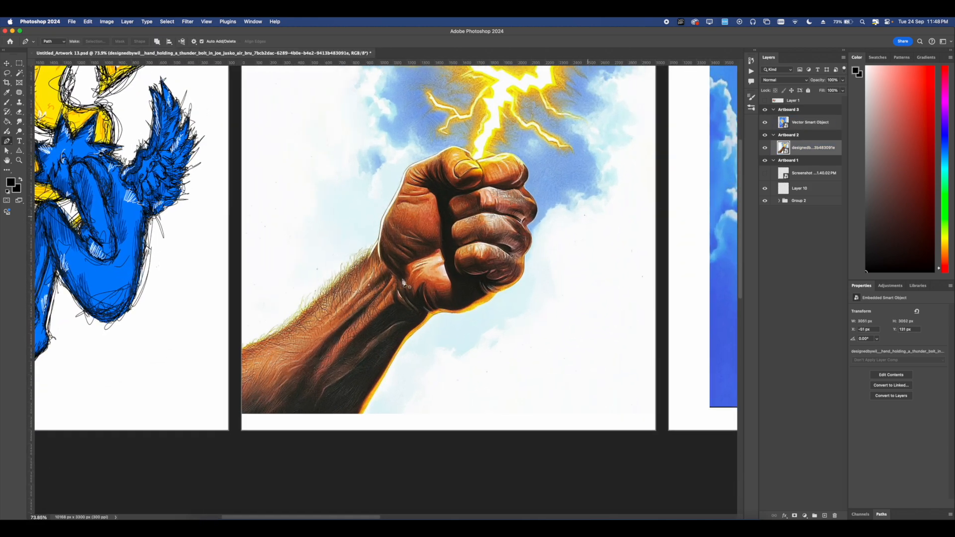
{"action": "scroll", "coordinate": [341, 324], "scroll_direction": "up", "scroll_amount": 8}
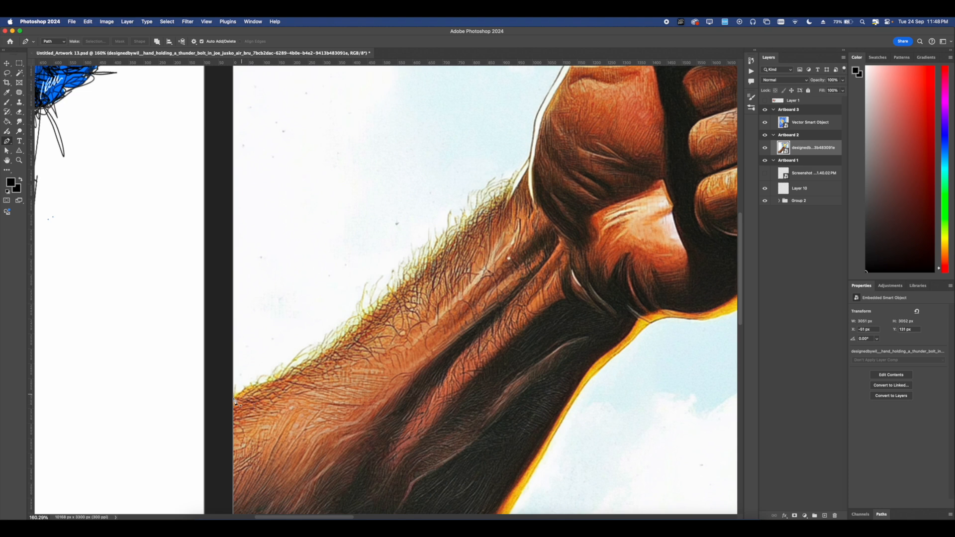
{"action": "left_click", "coordinate": [235, 401]}
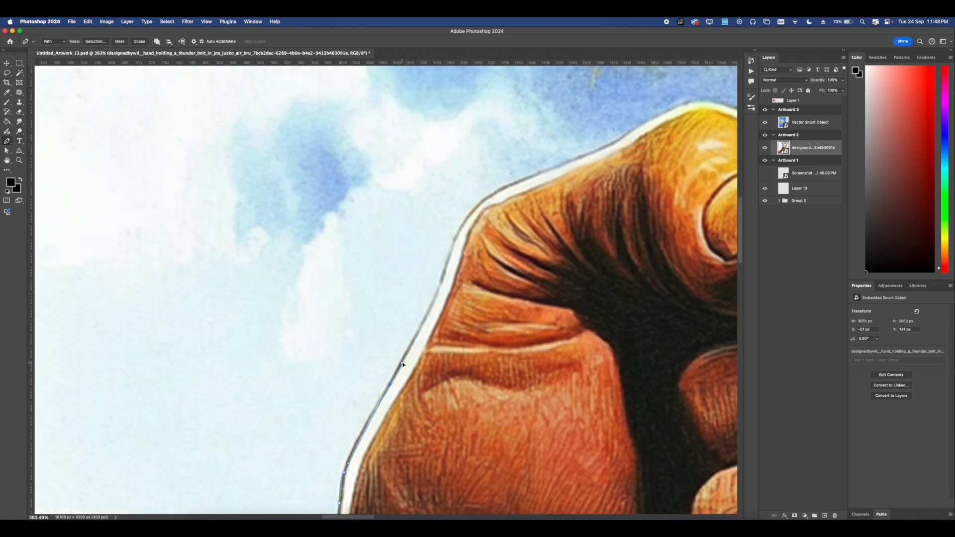
{"action": "left_click_drag", "start_coordinate": [439, 302], "coordinate": [385, 296]}
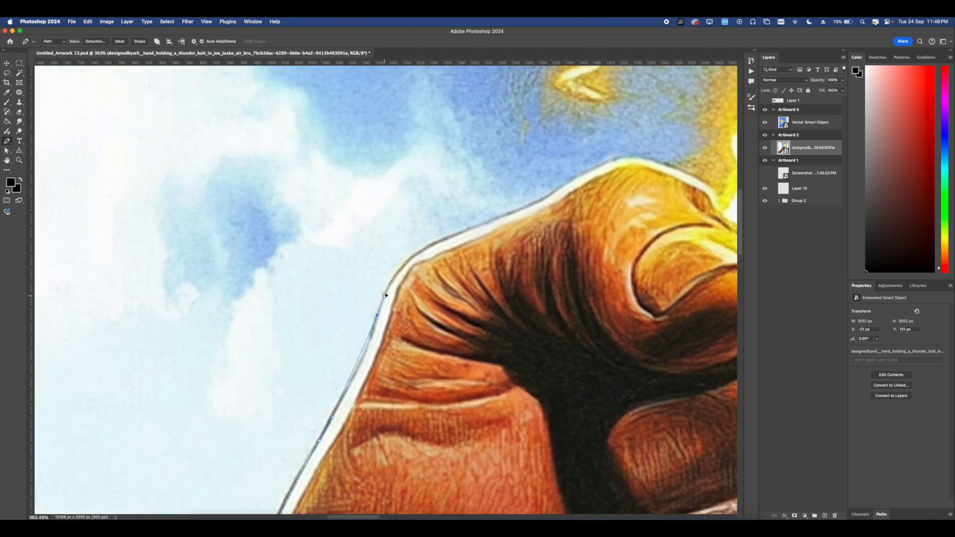
{"action": "left_click", "coordinate": [390, 282]}
{"action": "left_click_drag", "start_coordinate": [412, 255], "coordinate": [428, 247]}
{"action": "left_click_drag", "start_coordinate": [527, 213], "coordinate": [338, 257]}
{"action": "left_click_drag", "start_coordinate": [394, 225], "coordinate": [302, 241]}
{"action": "left_click_drag", "start_coordinate": [362, 232], "coordinate": [427, 273]}
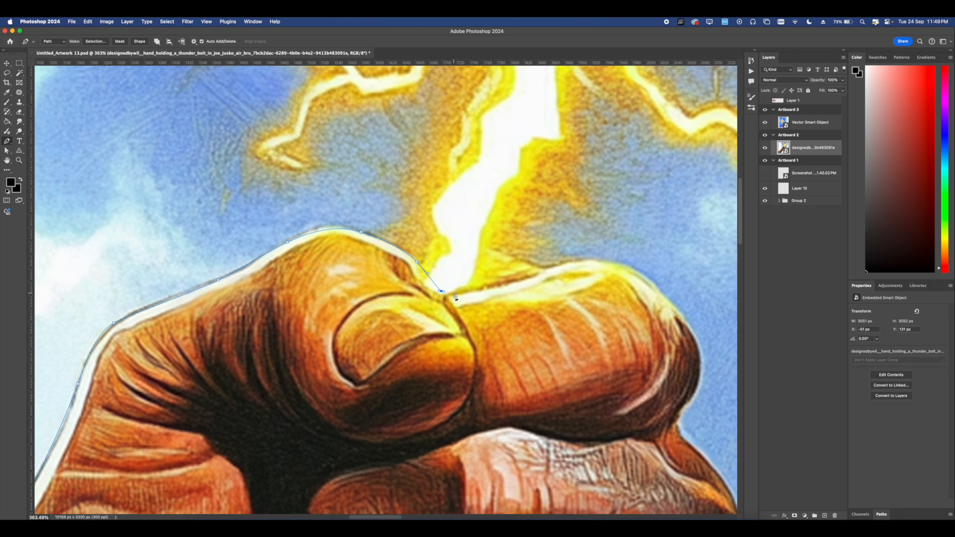
Extend the path across the base of the lightning and over the top of the index finger.
{"action": "scroll", "coordinate": [456, 297], "scroll_direction": "right", "scroll_amount": 5}
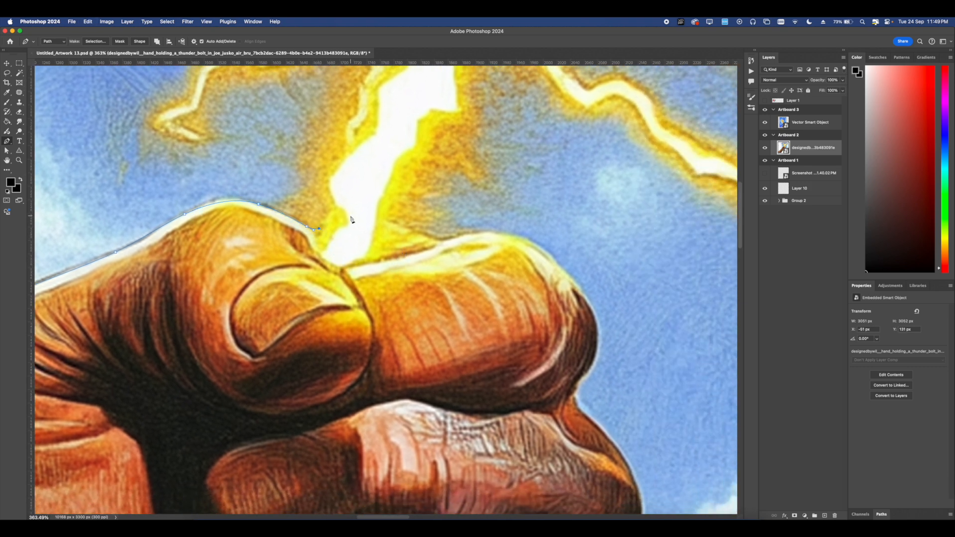
{"action": "left_click_drag", "start_coordinate": [351, 217], "coordinate": [475, 248]}
{"action": "left_click", "coordinate": [439, 241]}
{"action": "scroll", "coordinate": [416, 226], "scroll_direction": "right", "scroll_amount": 3}
{"action": "scroll", "coordinate": [474, 247], "scroll_direction": "right", "scroll_amount": 3}
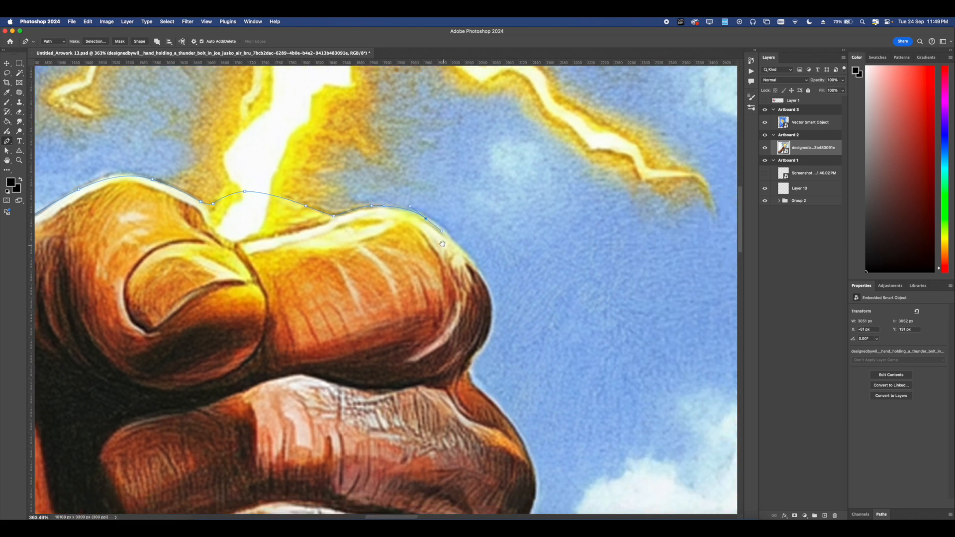
Carry the path down around the fingers and along the forearm's underside, closing it at the forearm's cut end.
{"action": "key", "text": "super+z"}
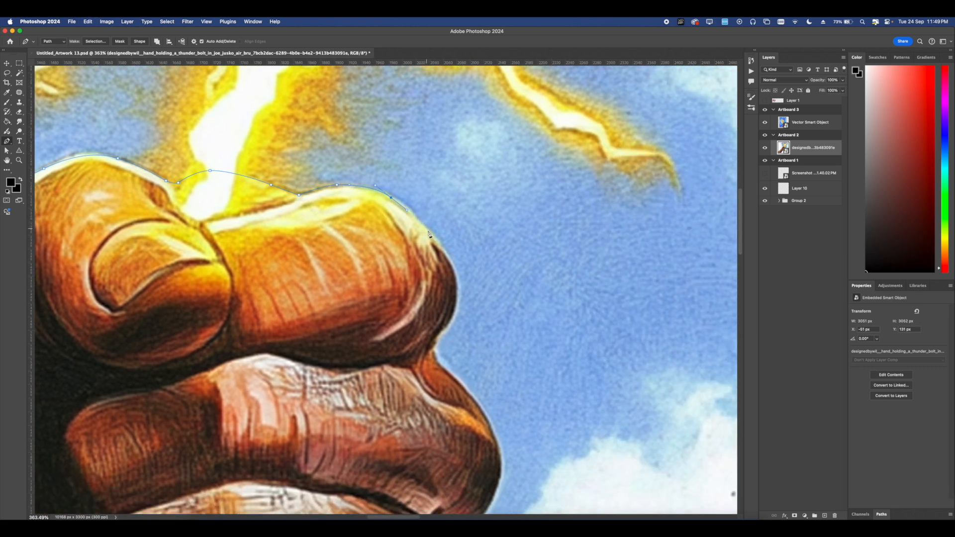
{"action": "scroll", "coordinate": [467, 280], "scroll_direction": "down", "scroll_amount": 3}
{"action": "left_click_drag", "start_coordinate": [440, 234], "coordinate": [441, 260]}
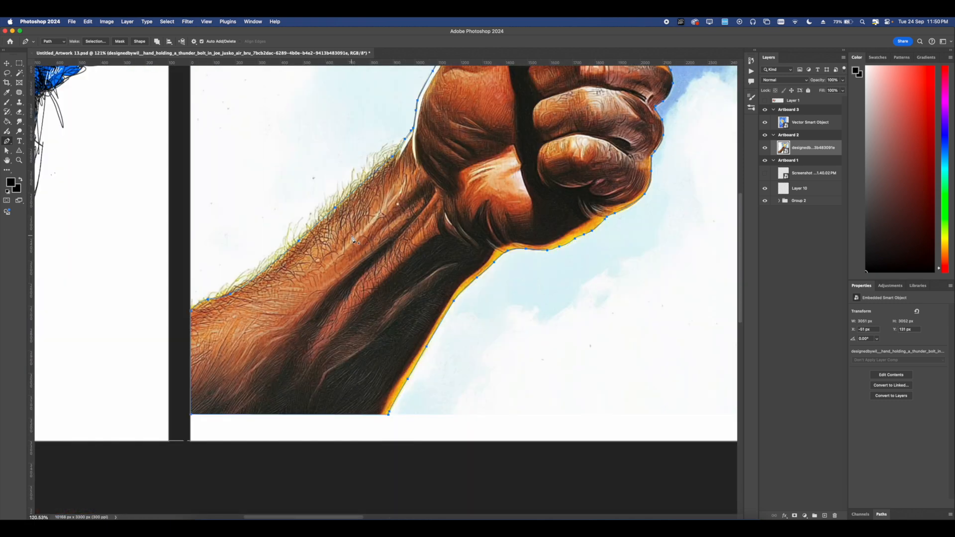
Turn the closed path into an anti-aliased new selection with 0-pixel feather and use it to mask the fist layer.
{"action": "scroll", "coordinate": [386, 290], "scroll_direction": "down", "scroll_amount": 3}
{"action": "scroll", "coordinate": [386, 290], "scroll_direction": "up", "scroll_amount": 3}
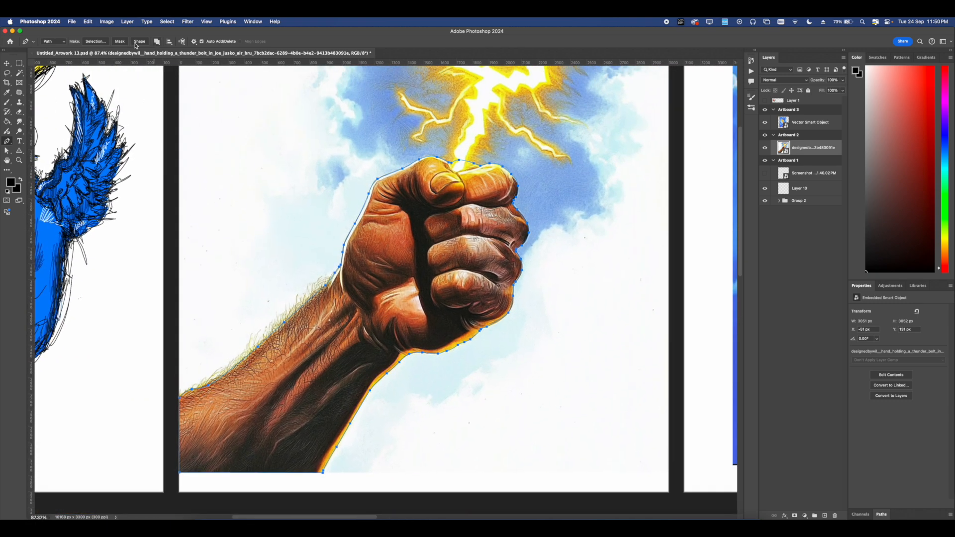
{"action": "left_click", "coordinate": [102, 44]}
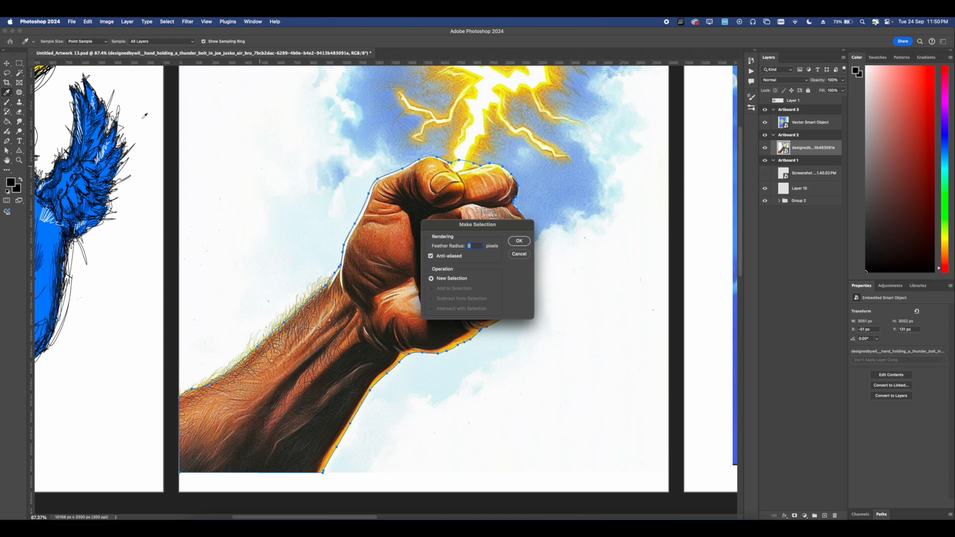
{"action": "left_click", "coordinate": [519, 242]}
{"action": "scroll", "coordinate": [387, 290], "scroll_direction": "down", "scroll_amount": 3}
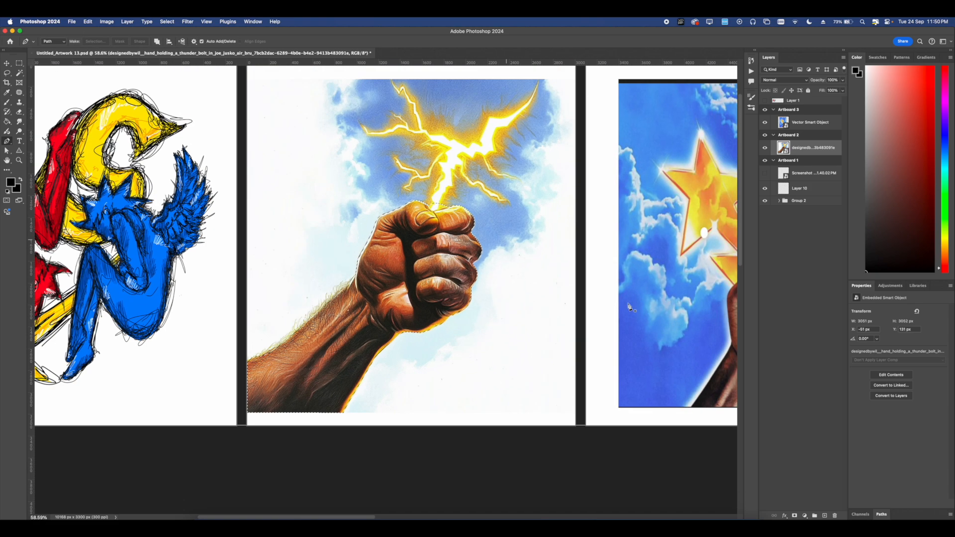
{"action": "left_click", "coordinate": [795, 516]}
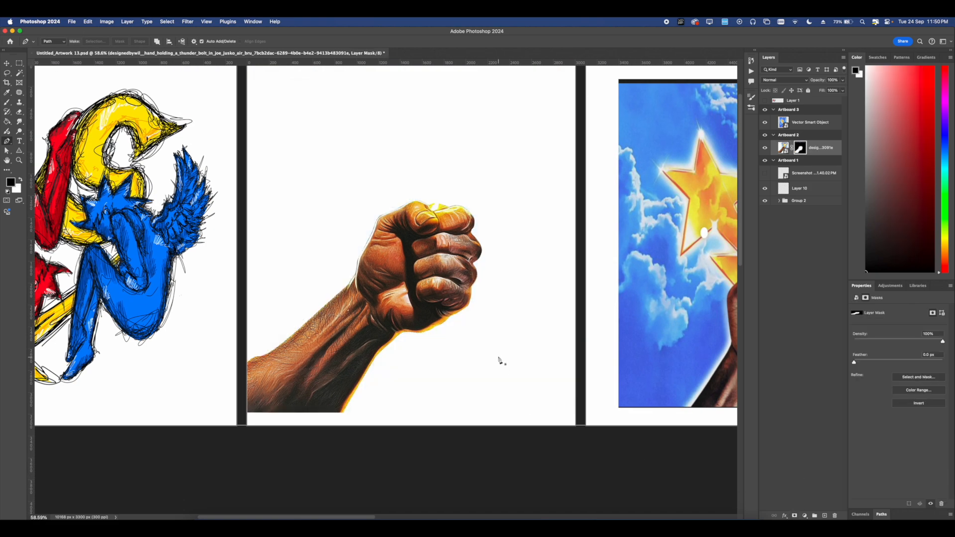
Rotate the cut-out fist slightly counter-clockwise and reposition it within Artboard 2.
{"action": "scroll", "coordinate": [498, 359], "scroll_direction": "down", "scroll_amount": 1}
{"action": "scroll", "coordinate": [344, 344], "scroll_direction": "up", "scroll_amount": 3}
{"action": "scroll", "coordinate": [429, 234], "scroll_direction": "down", "scroll_amount": 2}
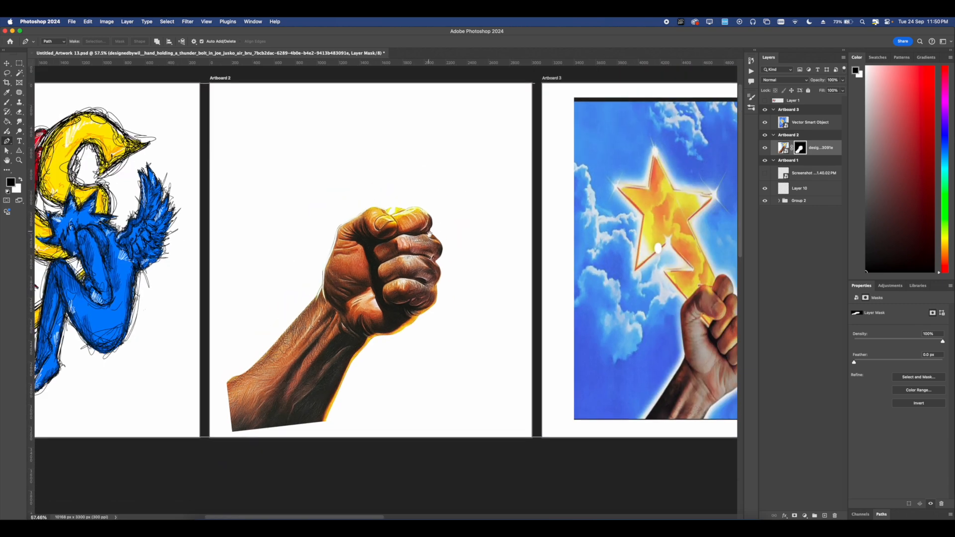
{"action": "scroll", "coordinate": [413, 251], "scroll_direction": "up", "scroll_amount": 2}
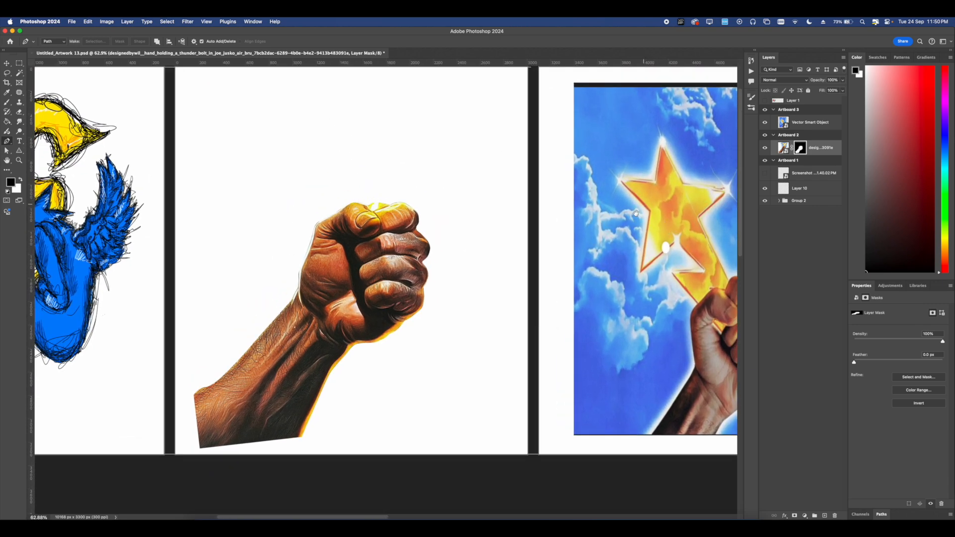
{"action": "left_click_drag", "start_coordinate": [636, 213], "coordinate": [617, 231]}
Switch to Illustrator and add the letter "s" in Batuphat Script Regular in the empty area beside the star reference.
{"action": "left_click", "coordinate": [381, 519]}
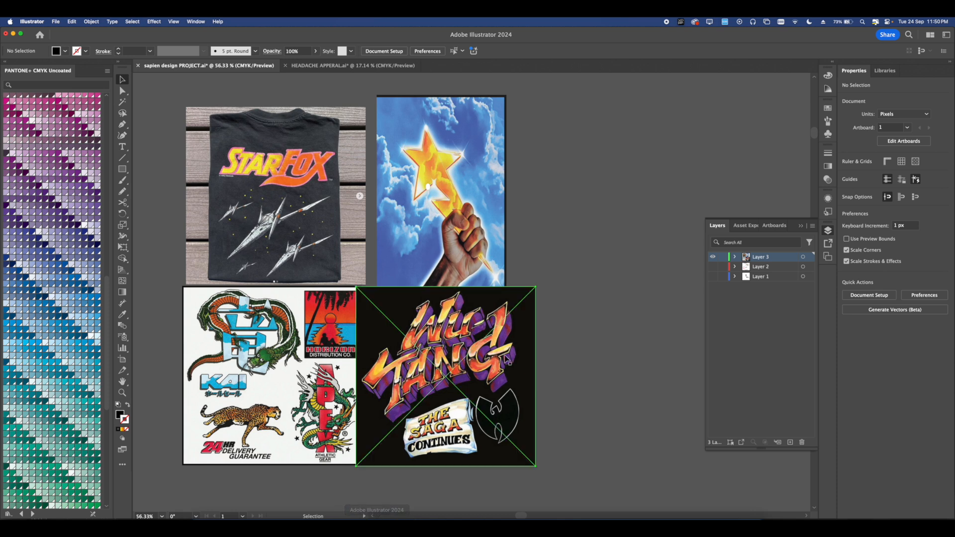
{"action": "left_click", "coordinate": [505, 357]}
{"action": "scroll", "coordinate": [495, 353], "scroll_direction": "down", "scroll_amount": 5}
{"action": "left_click_drag", "start_coordinate": [576, 320], "coordinate": [520, 324]}
{"action": "left_click", "coordinate": [521, 324]}
{"action": "scroll", "coordinate": [510, 326], "scroll_direction": "up", "scroll_amount": 1}
{"action": "key", "text": "t"}
{"action": "left_click", "coordinate": [483, 274]}
{"action": "scroll", "coordinate": [483, 274], "scroll_direction": "up", "scroll_amount": 3}
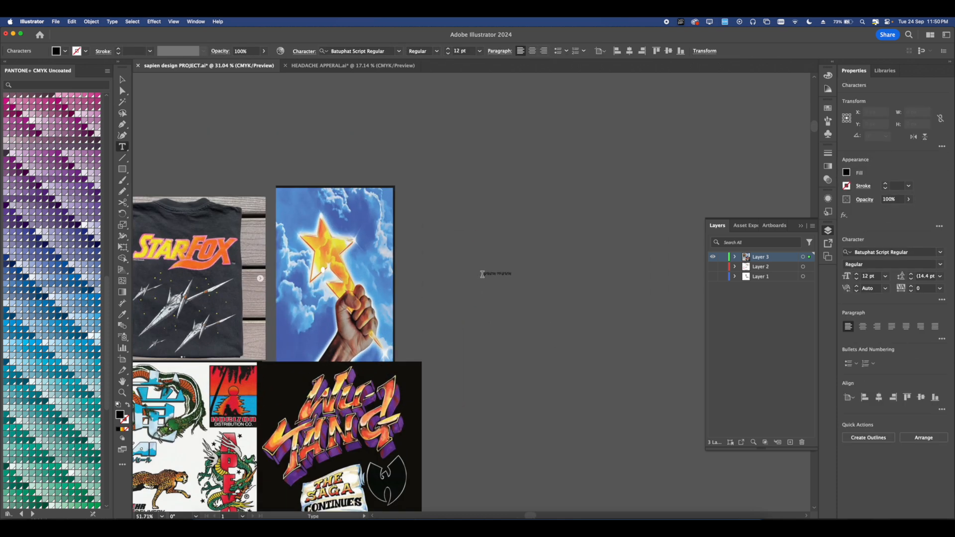
{"action": "scroll", "coordinate": [482, 274], "scroll_direction": "up", "scroll_amount": 1}
{"action": "type", "text": "s"}
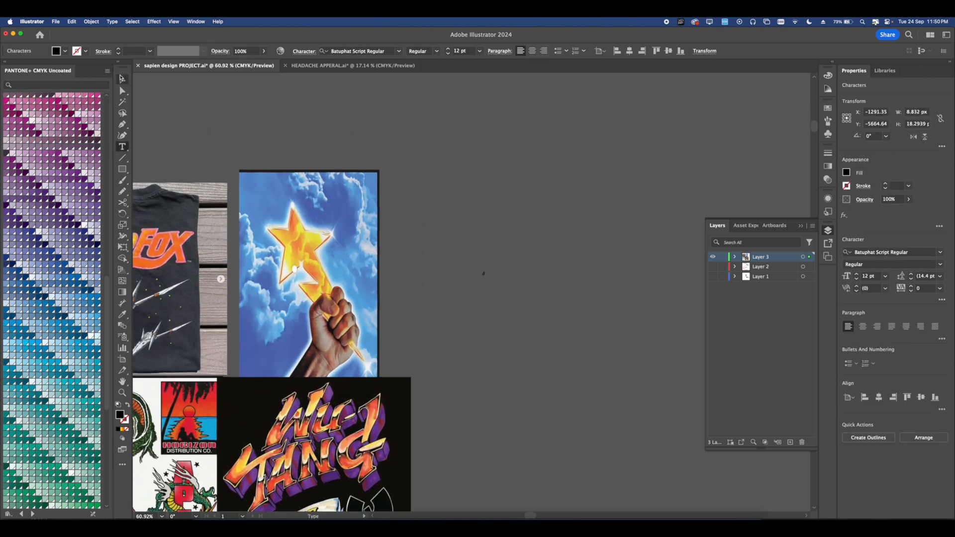
Enlarge the letter S to about 308 pt and place a duplicate above and to the right of it.
{"action": "left_click", "coordinate": [120, 78]}
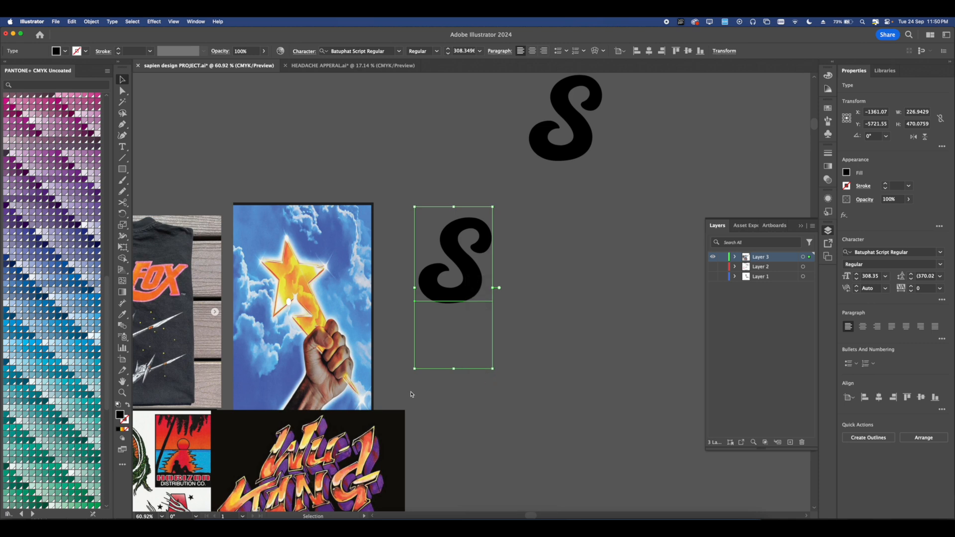
{"action": "left_click", "coordinate": [410, 394]}
{"action": "scroll", "coordinate": [457, 337], "scroll_direction": "up", "scroll_amount": 2}
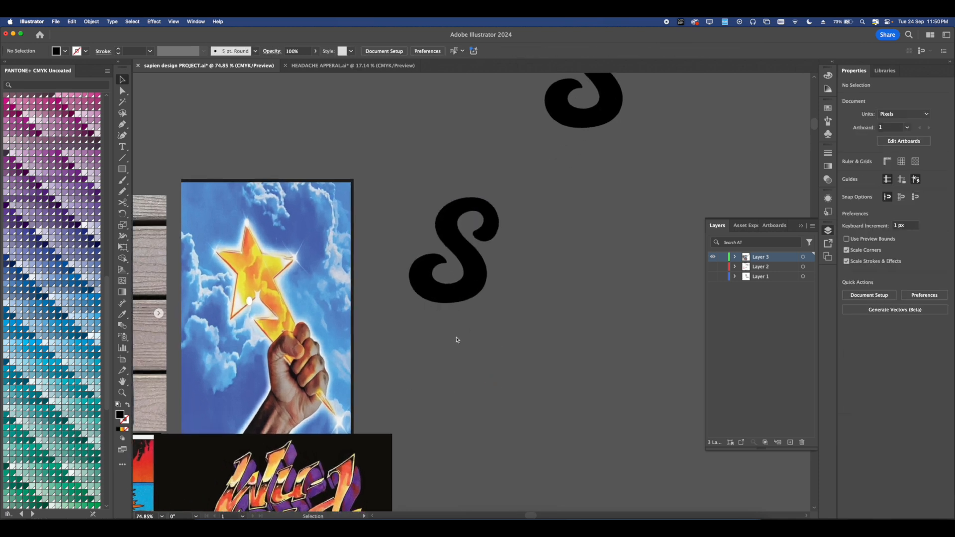
Draw a closed black lightning bolt with the Pen tool over the reference's star bolt and adjust its tip anchor.
{"action": "key", "text": "p"}
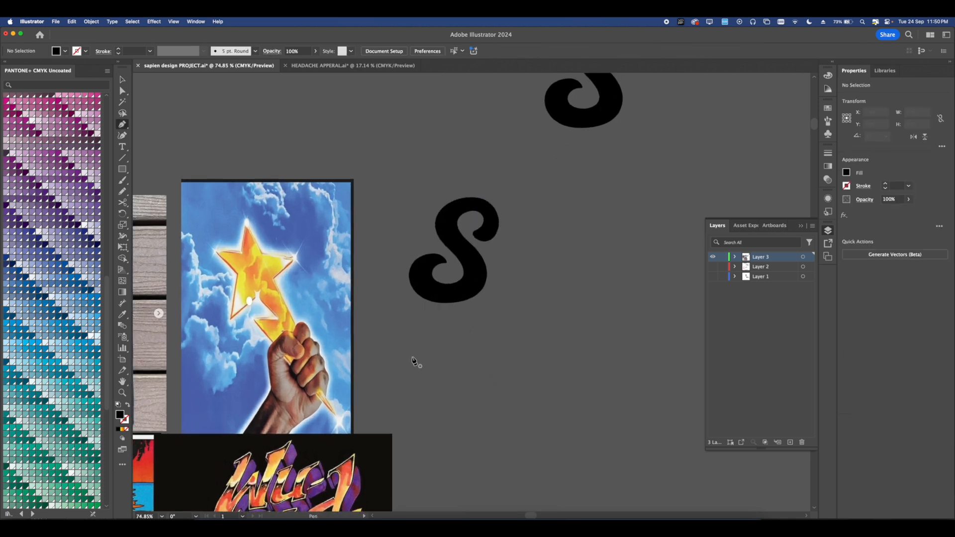
{"action": "scroll", "coordinate": [417, 383], "scroll_direction": "left", "scroll_amount": 3}
{"action": "left_click", "coordinate": [416, 414]}
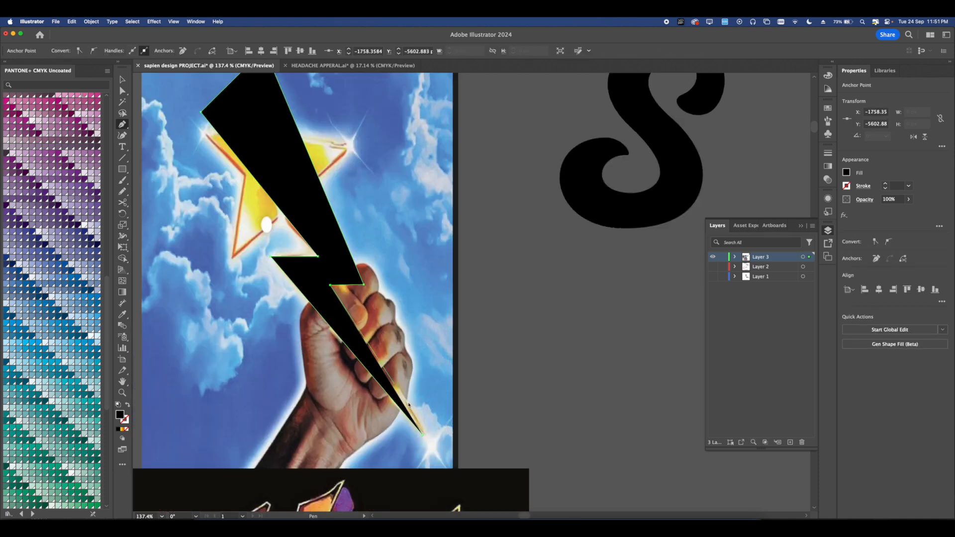
{"action": "left_click", "coordinate": [423, 438]}
{"action": "key", "text": "y"}
{"action": "key", "text": "a"}
{"action": "left_click_drag", "start_coordinate": [423, 436], "coordinate": [426, 436]}
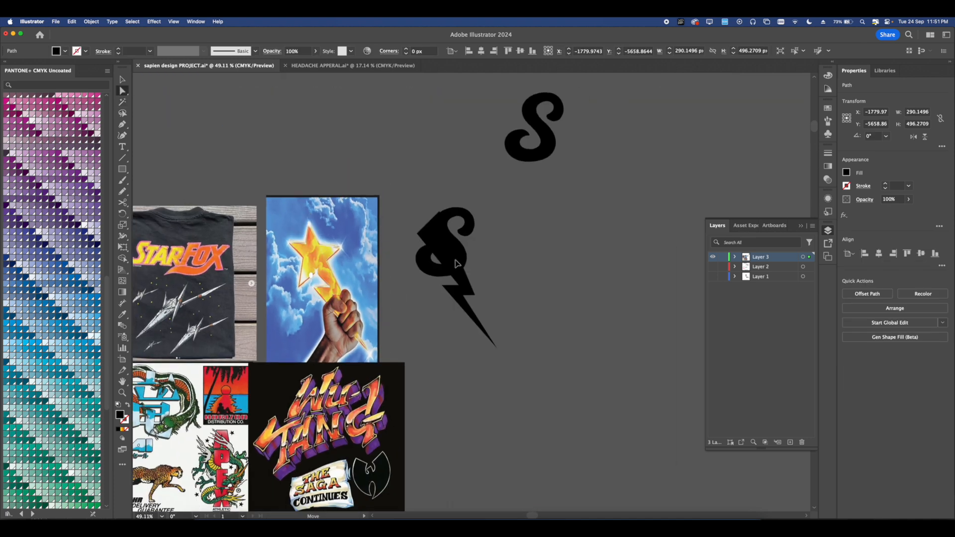
Overlay the lightning bolt on the letter S and rotate the combined shapes slightly clockwise.
{"action": "left_click_drag", "start_coordinate": [453, 260], "coordinate": [440, 249]}
{"action": "left_click", "coordinate": [446, 274], "text": "shift"}
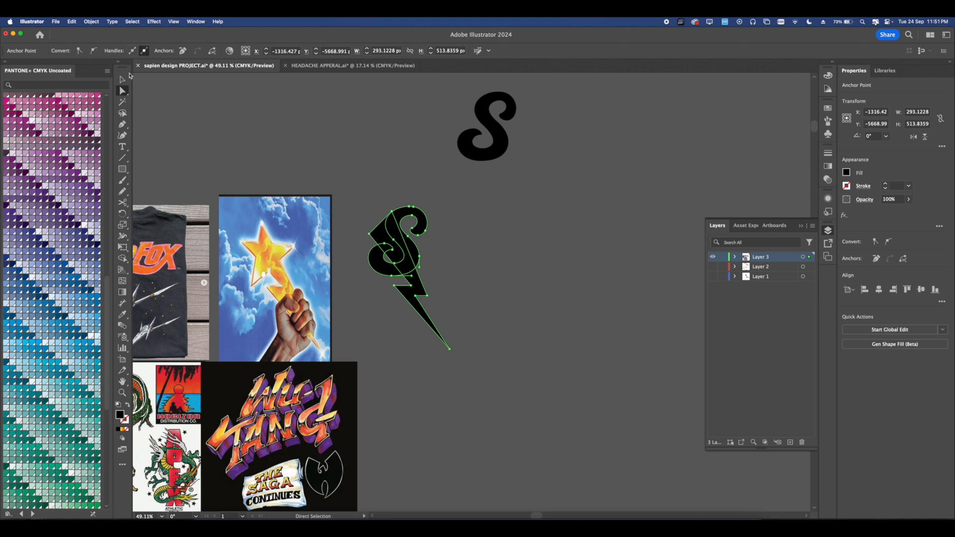
{"action": "left_click", "coordinate": [122, 79]}
{"action": "left_click", "coordinate": [447, 301]}
{"action": "key", "text": "super+a"}
{"action": "left_click_drag", "start_coordinate": [461, 208], "coordinate": [388, 268]}
{"action": "left_click_drag", "start_coordinate": [453, 207], "coordinate": [464, 214]}
{"action": "left_click_drag", "start_coordinate": [416, 254], "coordinate": [511, 239]}
{"action": "left_click_drag", "start_coordinate": [582, 247], "coordinate": [469, 252]}
{"action": "scroll", "coordinate": [469, 251], "scroll_direction": "up", "scroll_amount": 5}
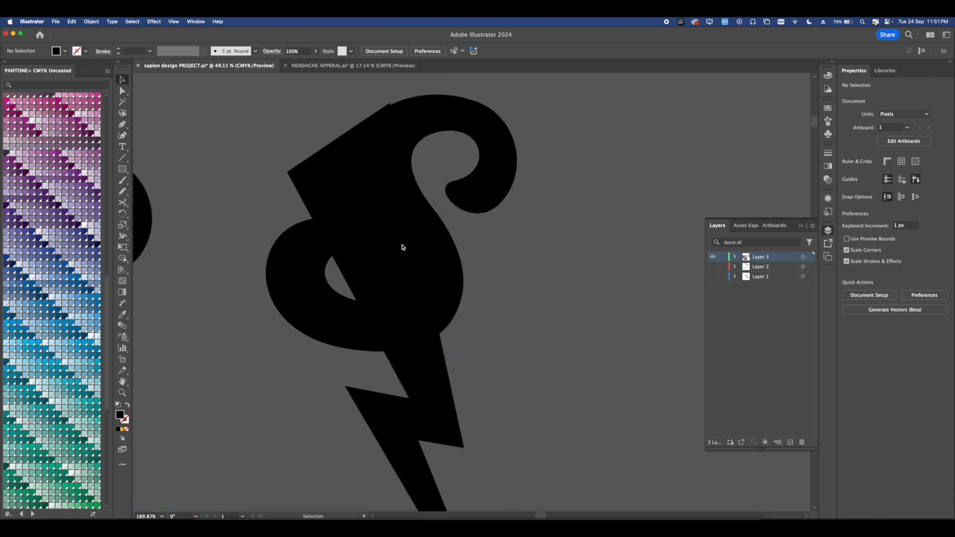
Convert the letter S overlapping the lightning bolt to outlines and select it.
{"action": "scroll", "coordinate": [447, 273], "scroll_direction": "up", "scroll_amount": 1}
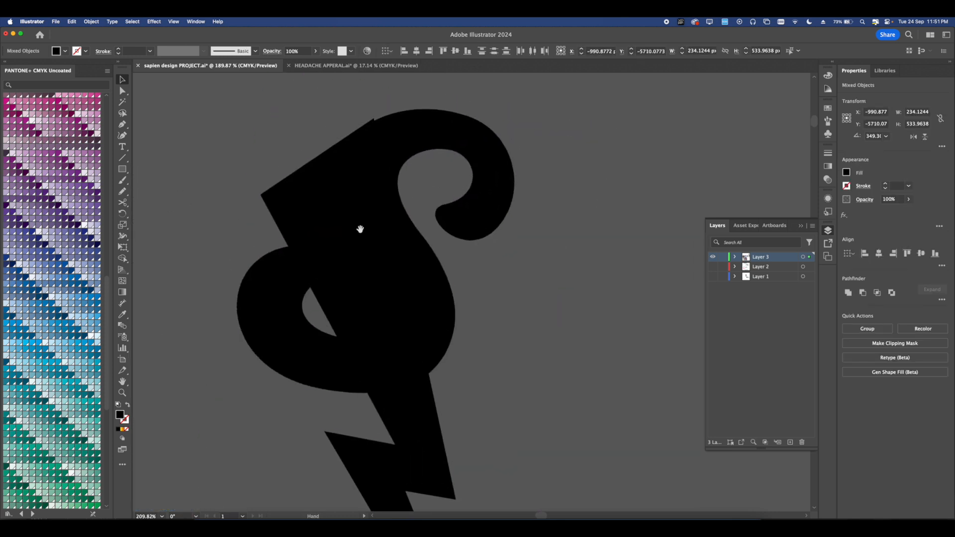
{"action": "left_click", "coordinate": [120, 91]}
{"action": "left_click", "coordinate": [307, 192]}
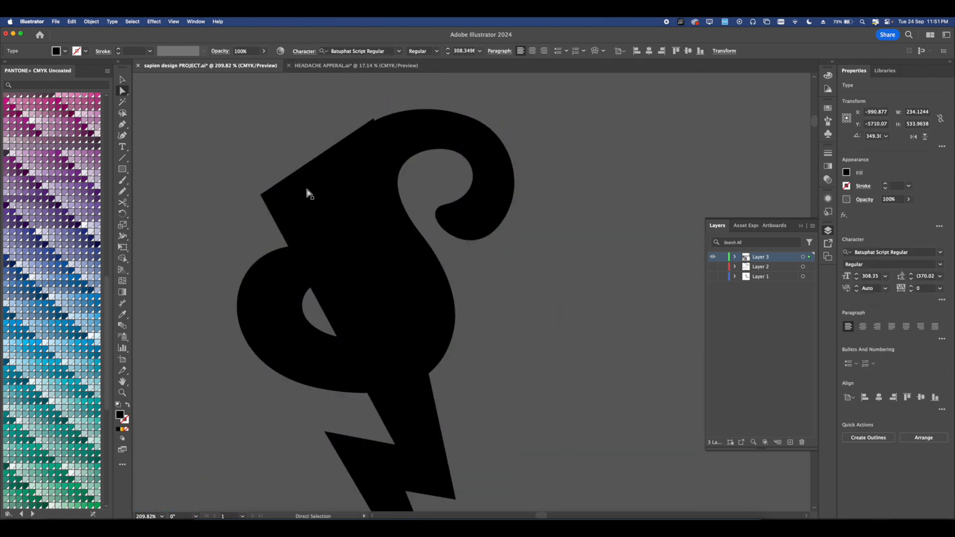
{"action": "left_click", "coordinate": [384, 144]}
{"action": "left_click", "coordinate": [87, 25]}
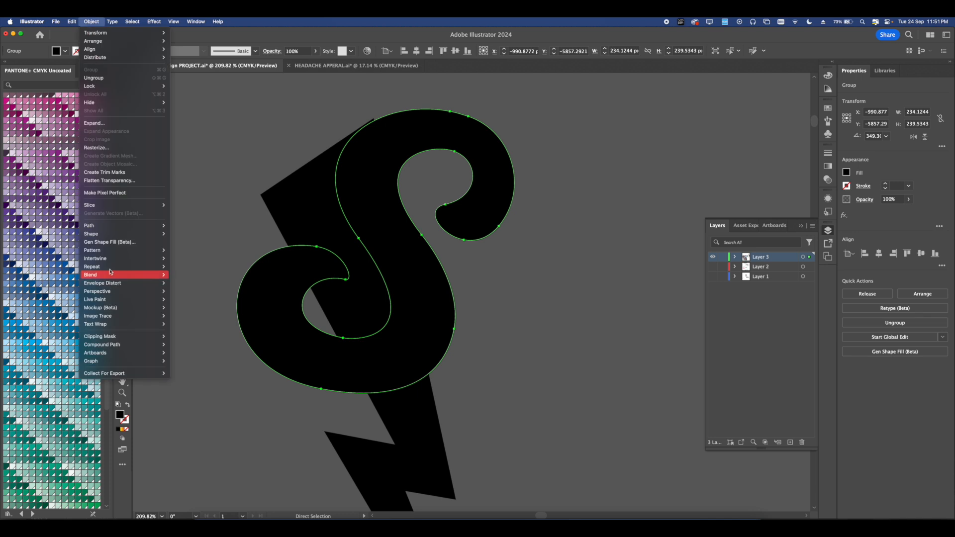
{"action": "mouse_move", "coordinate": [149, 226]}
{"action": "left_click", "coordinate": [203, 257]}
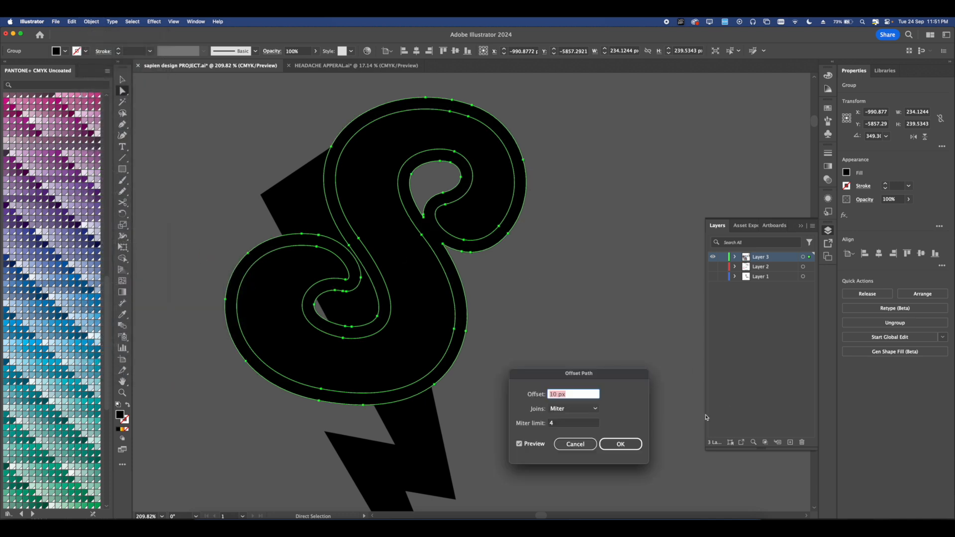
{"action": "type", "text": "4"}
{"action": "left_click", "coordinate": [533, 445]}
{"action": "left_click", "coordinate": [534, 444]}
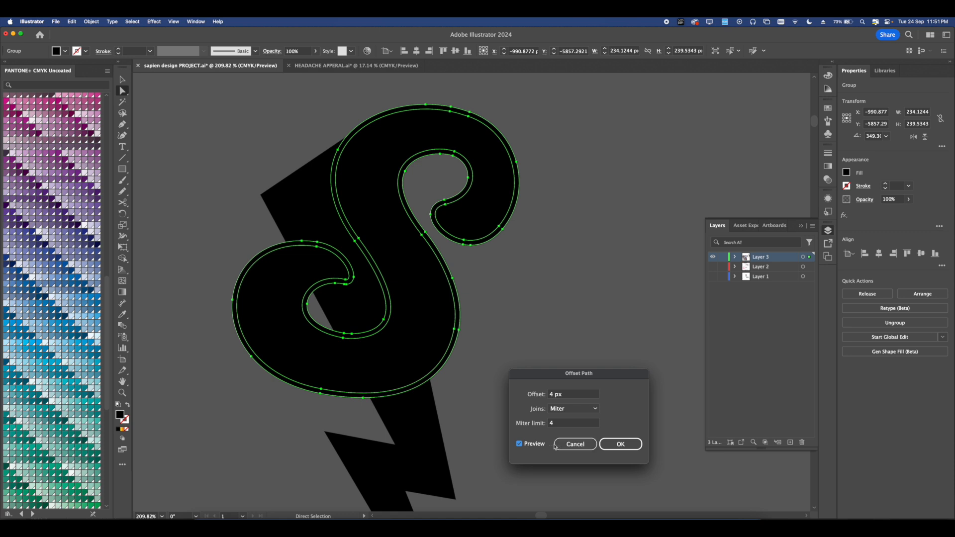
{"action": "left_click", "coordinate": [555, 445]}
Offset the outlined letter S by 5 px with miter joins and a miter limit of 4.
{"action": "left_click", "coordinate": [91, 22]}
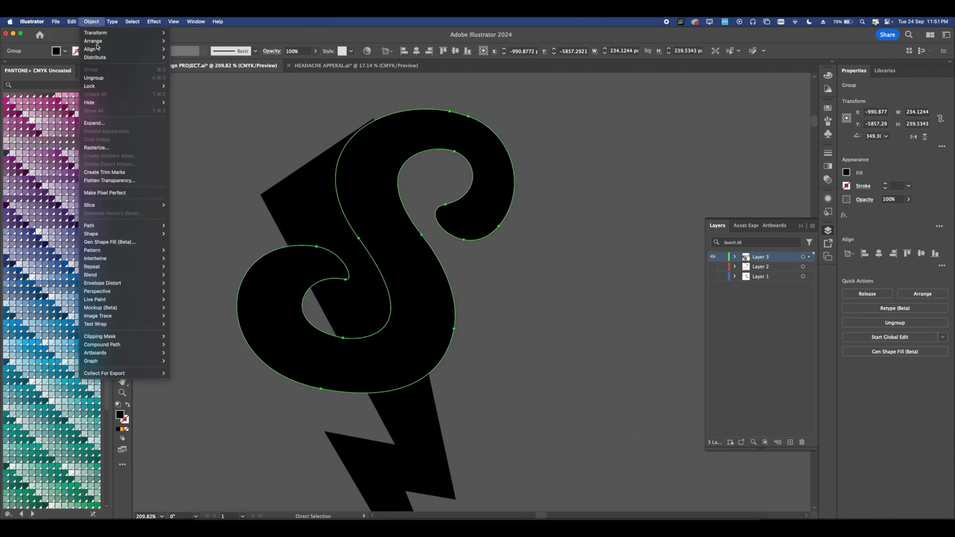
{"action": "mouse_move", "coordinate": [99, 225]}
{"action": "left_click", "coordinate": [192, 251]}
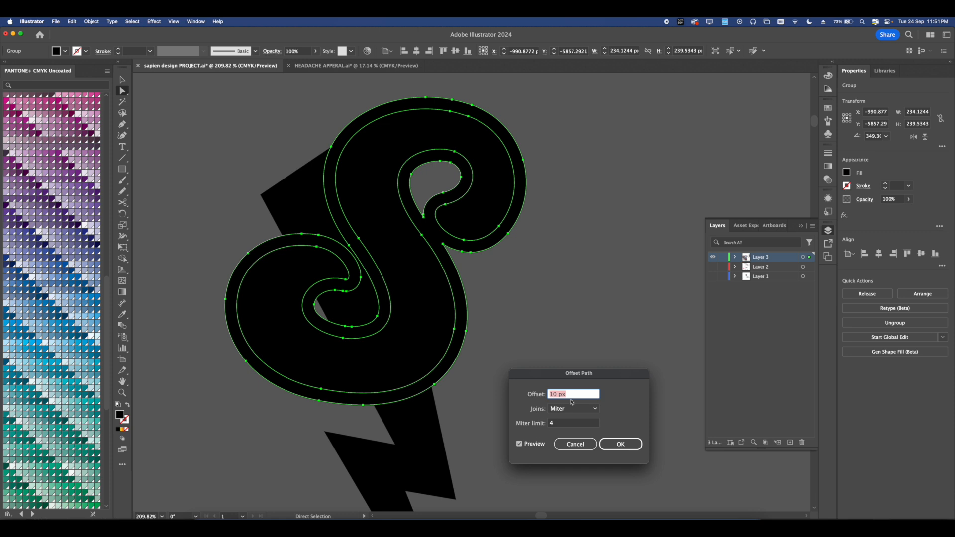
{"action": "type", "text": "5"}
{"action": "left_click", "coordinate": [521, 444]}
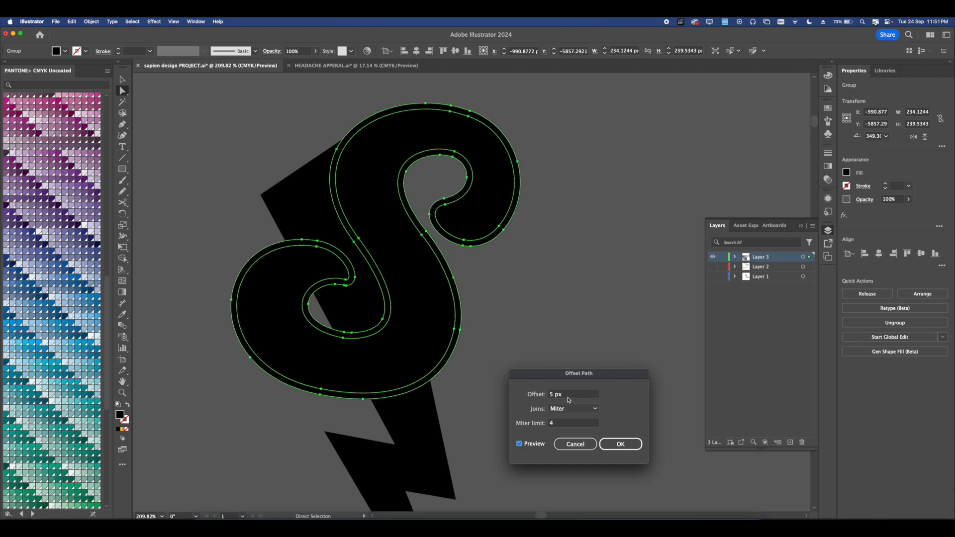
{"action": "left_click", "coordinate": [620, 443]}
Use the Shape Builder on the offset S and the lightning bolt to separate the bolt area outside the letter's curves.
{"action": "left_click", "coordinate": [378, 320], "text": "shift"}
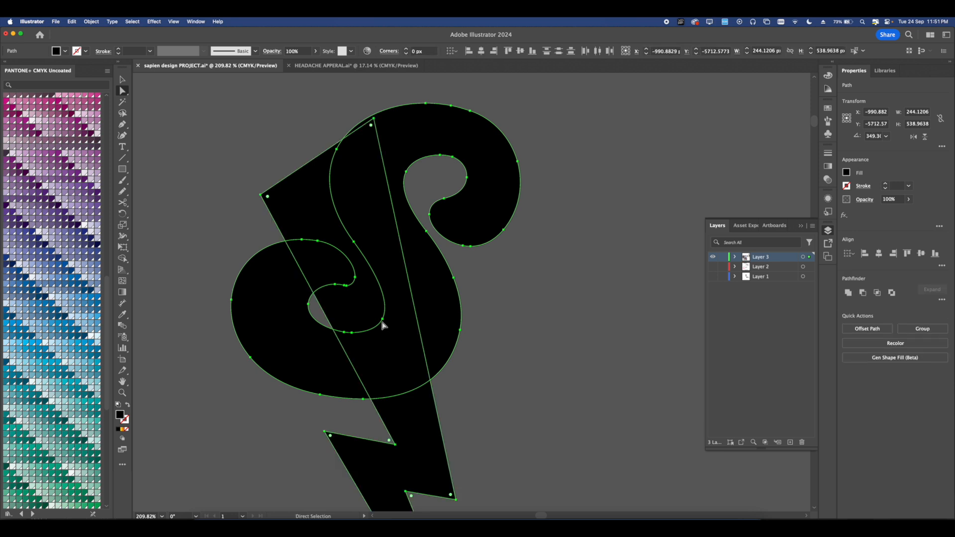
{"action": "left_click_drag", "start_coordinate": [199, 228], "coordinate": [209, 223]}
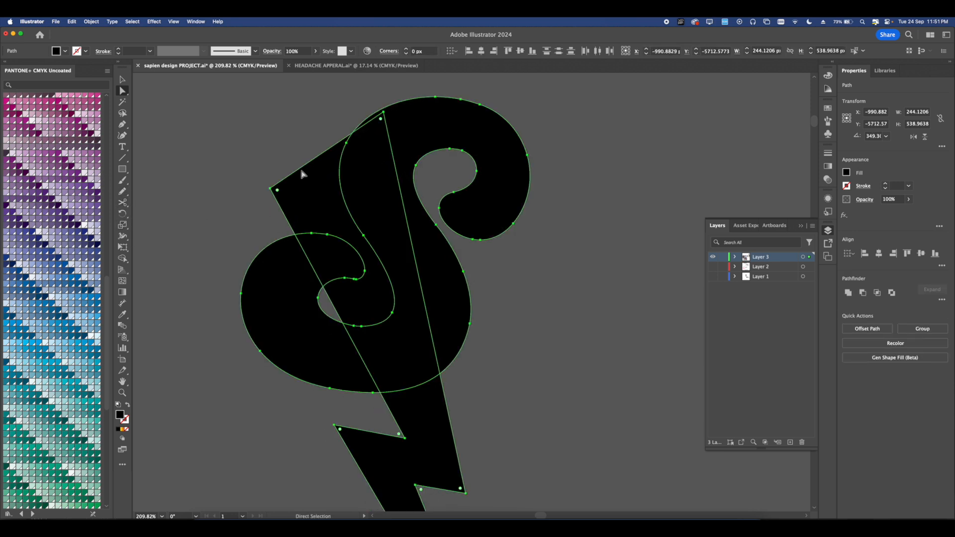
{"action": "left_click", "coordinate": [123, 258]}
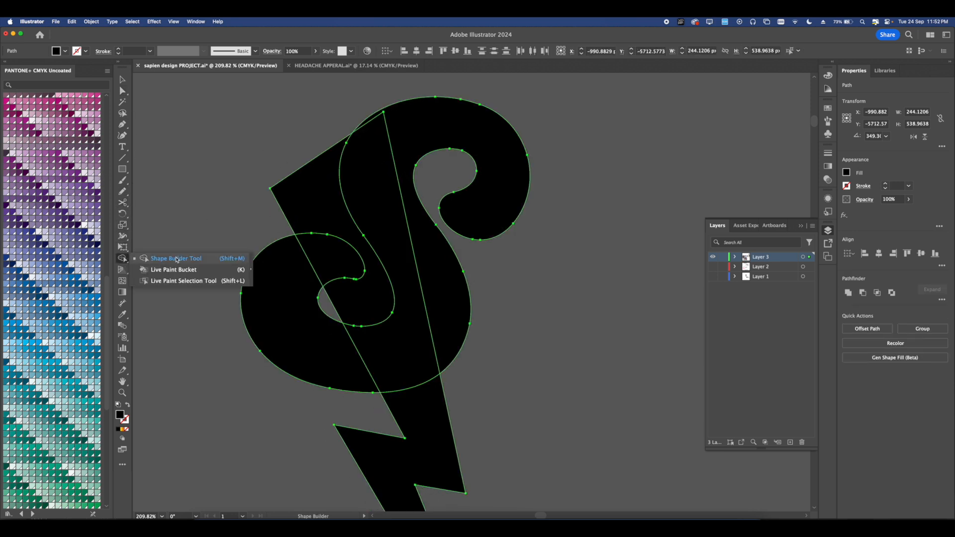
{"action": "left_click", "coordinate": [122, 269]}
{"action": "left_click", "coordinate": [123, 259]}
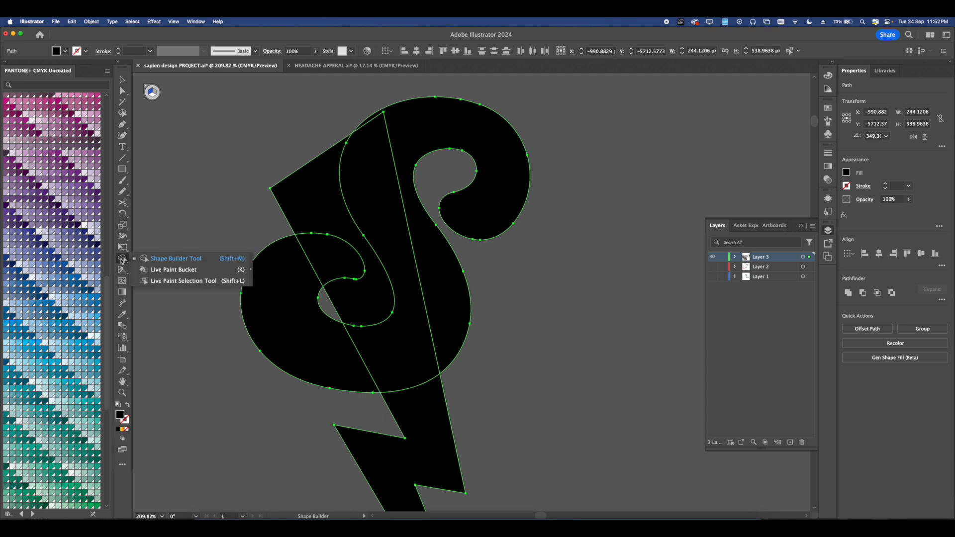
{"action": "left_click", "coordinate": [125, 269]}
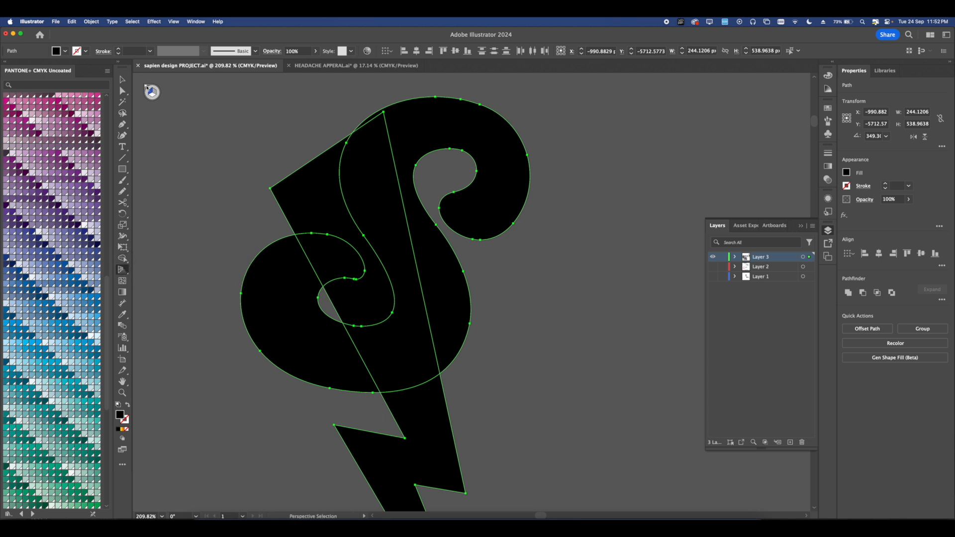
{"action": "left_click", "coordinate": [146, 88]}
{"action": "left_click", "coordinate": [124, 259]}
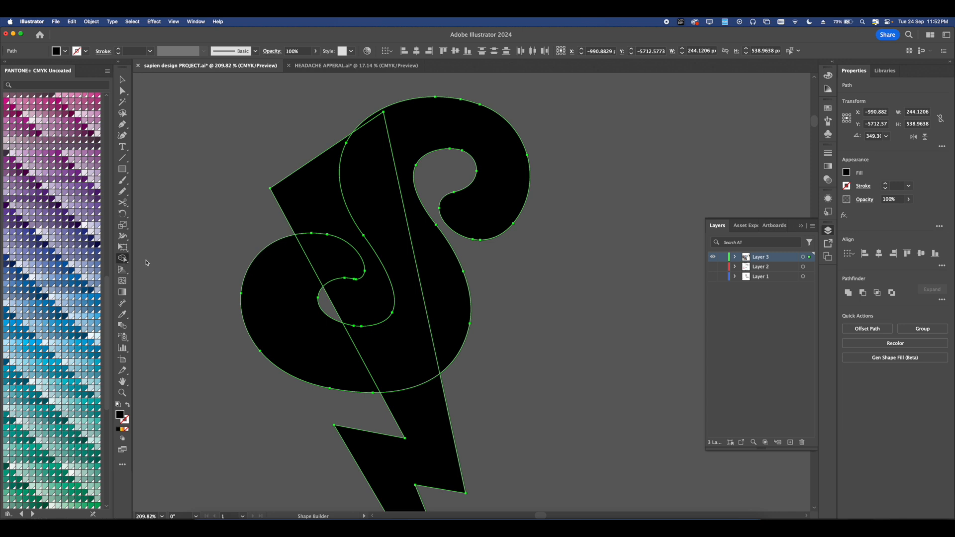
{"action": "left_click_drag", "start_coordinate": [125, 259], "coordinate": [145, 260]}
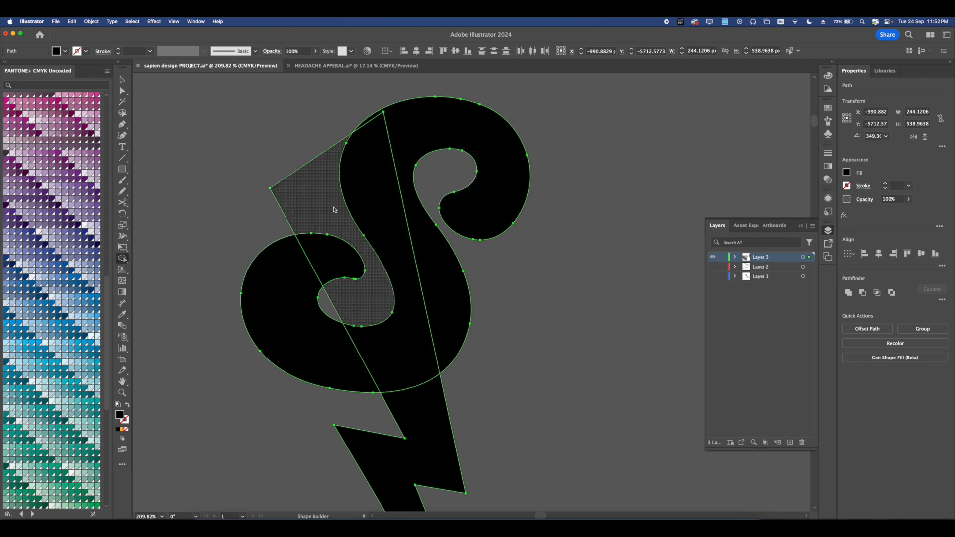
{"action": "left_click_drag", "start_coordinate": [329, 218], "coordinate": [352, 238]}
Delete the separated bolt piece beside the upper curve and inside the lower hook of the S.
{"action": "left_click", "coordinate": [121, 91]}
{"action": "left_click", "coordinate": [294, 199]}
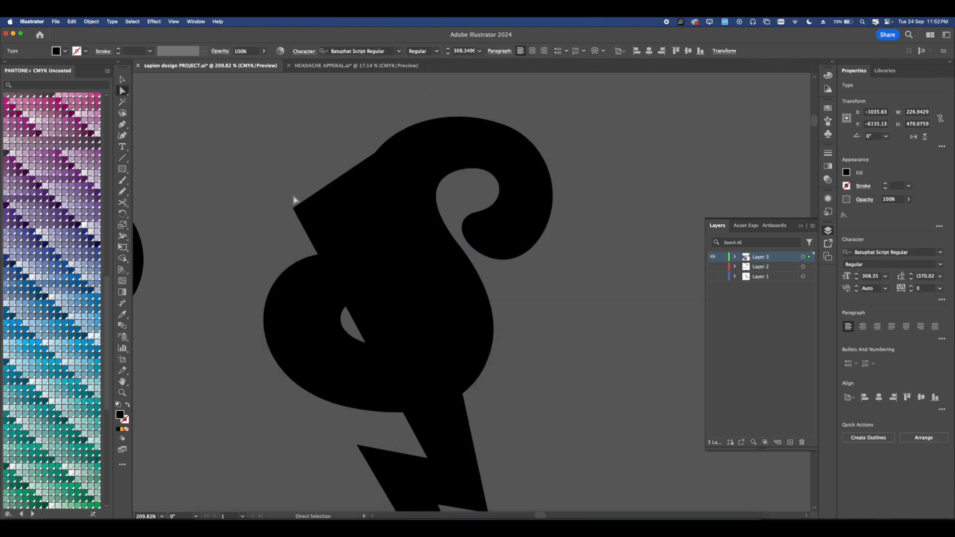
{"action": "left_click", "coordinate": [324, 209]}
{"action": "left_click", "coordinate": [324, 212]}
{"action": "scroll", "coordinate": [305, 189], "scroll_direction": "down", "scroll_amount": 5}
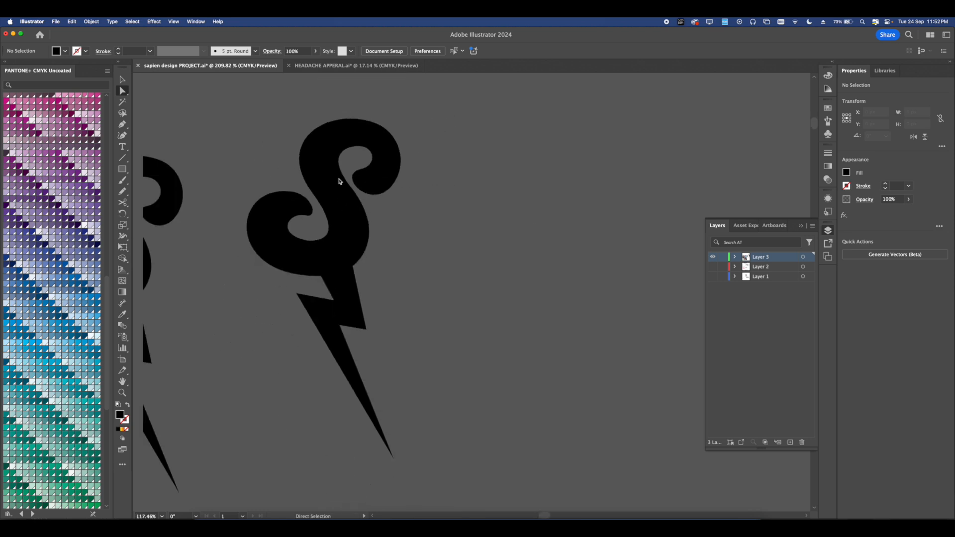
Try to delete the offset outline around the S and its leftover fragments.
{"action": "scroll", "coordinate": [336, 217], "scroll_direction": "up", "scroll_amount": 4}
{"action": "left_click", "coordinate": [363, 186]}
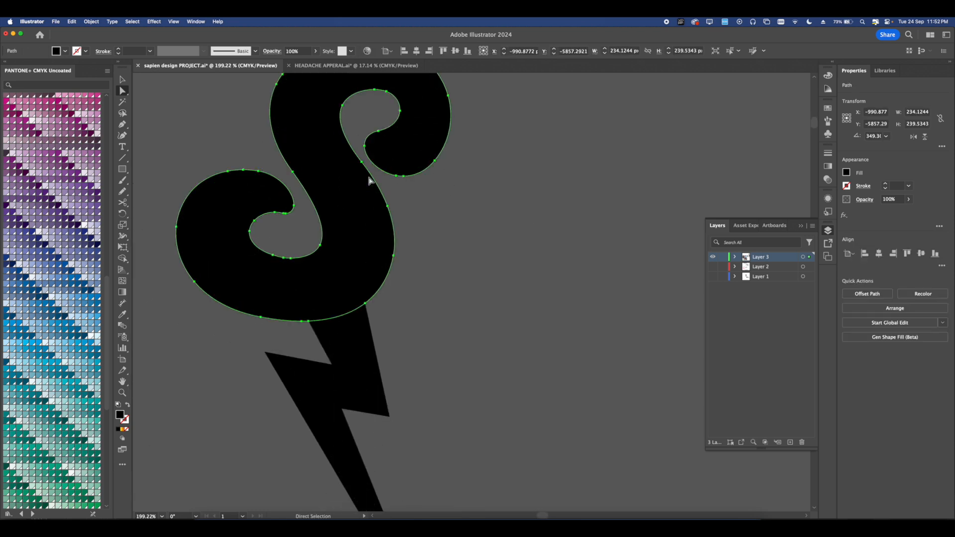
{"action": "key", "text": "Delete"}
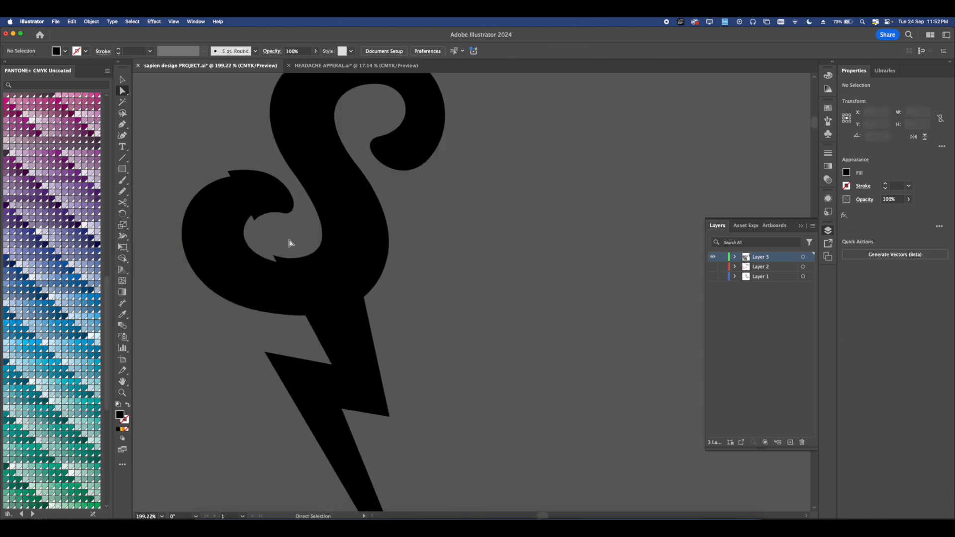
{"action": "scroll", "coordinate": [259, 214], "scroll_direction": "up", "scroll_amount": 3}
{"action": "left_click", "coordinate": [258, 217]}
{"action": "left_click", "coordinate": [331, 212]}
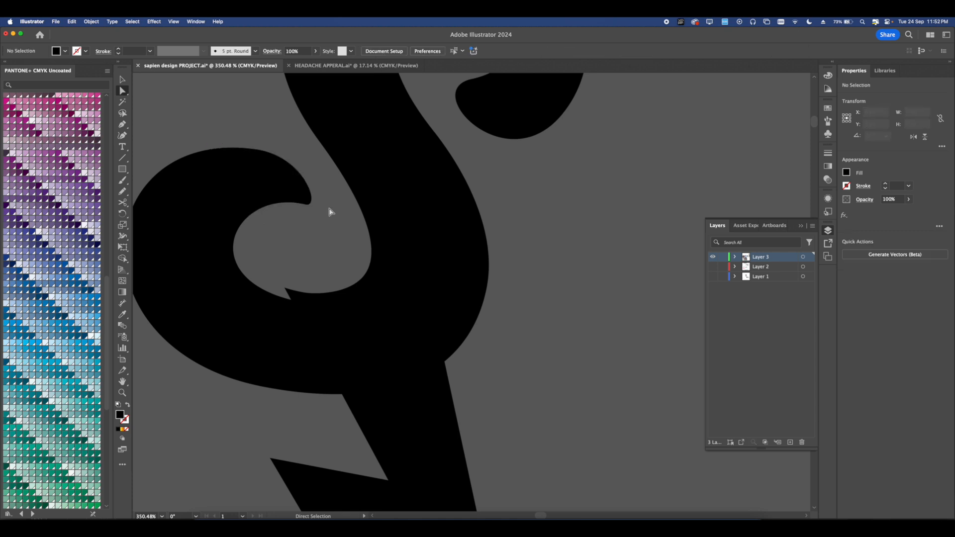
{"action": "scroll", "coordinate": [309, 262], "scroll_direction": "down", "scroll_amount": 1}
{"action": "left_click", "coordinate": [298, 273]}
{"action": "scroll", "coordinate": [346, 285], "scroll_direction": "down", "scroll_amount": 4}
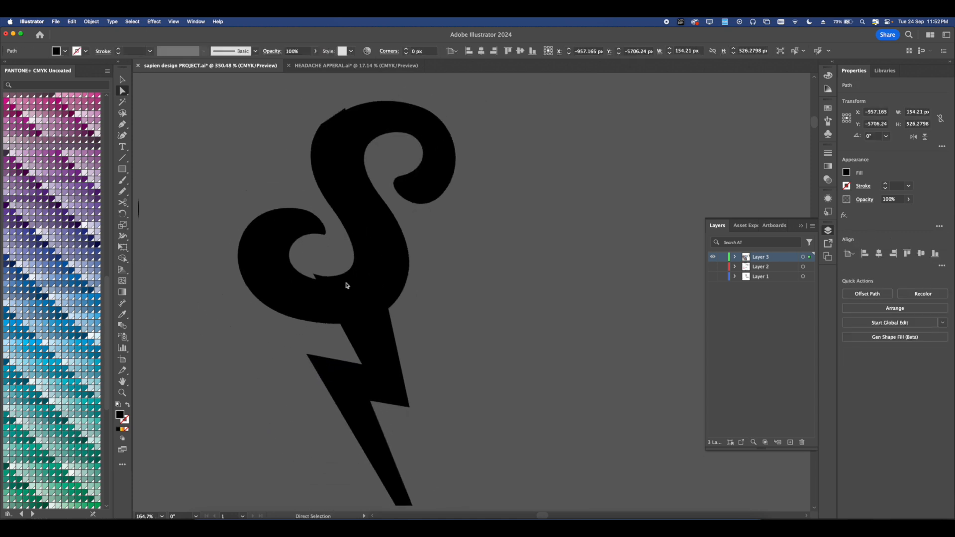
{"action": "scroll", "coordinate": [438, 284], "scroll_direction": "up", "scroll_amount": 2}
{"action": "left_click", "coordinate": [384, 280]}
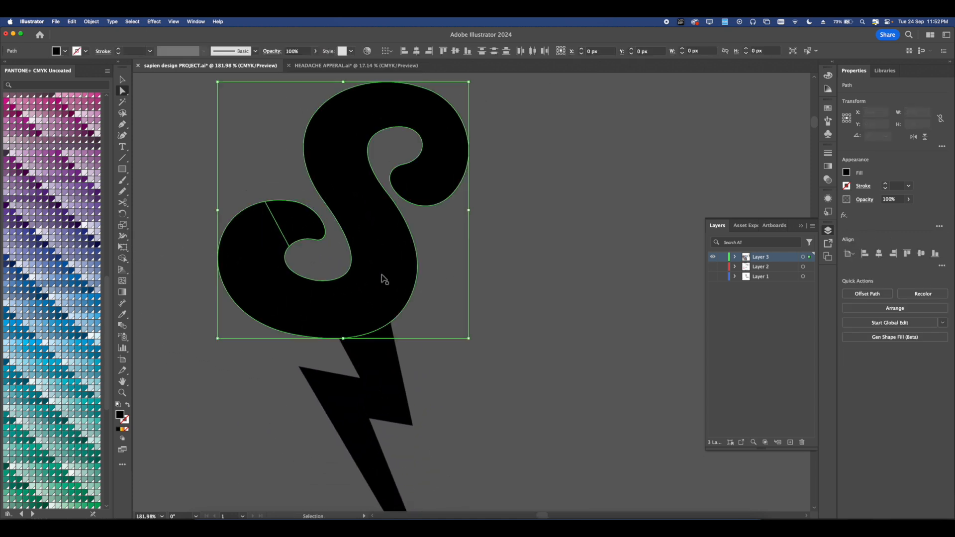
{"action": "left_click", "coordinate": [421, 277]}
Select the trimmed S and its lightning bolt and unite them into a single shape.
{"action": "scroll", "coordinate": [438, 256], "scroll_direction": "left", "scroll_amount": 1}
{"action": "scroll", "coordinate": [460, 251], "scroll_direction": "down", "scroll_amount": 6}
{"action": "key", "text": "v"}
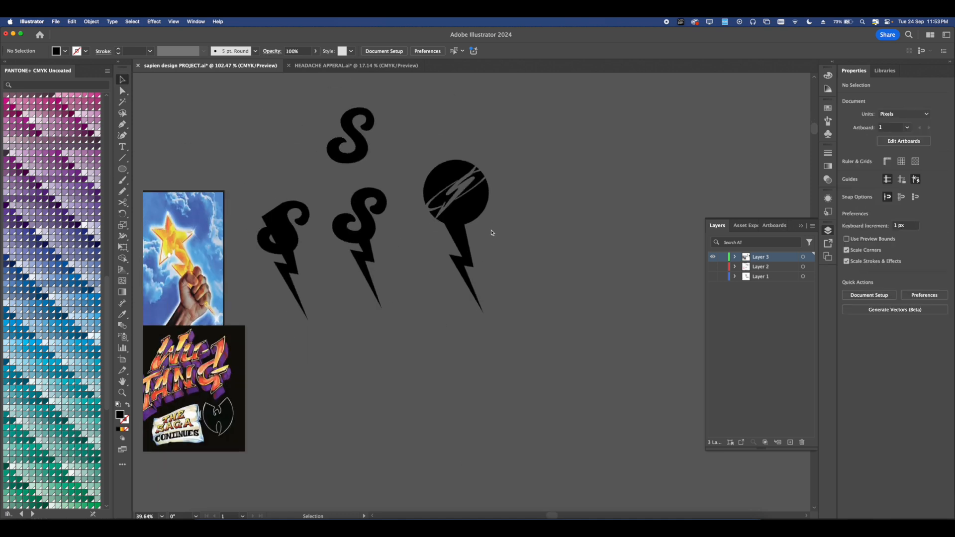
{"action": "scroll", "coordinate": [492, 233], "scroll_direction": "up", "scroll_amount": 4}
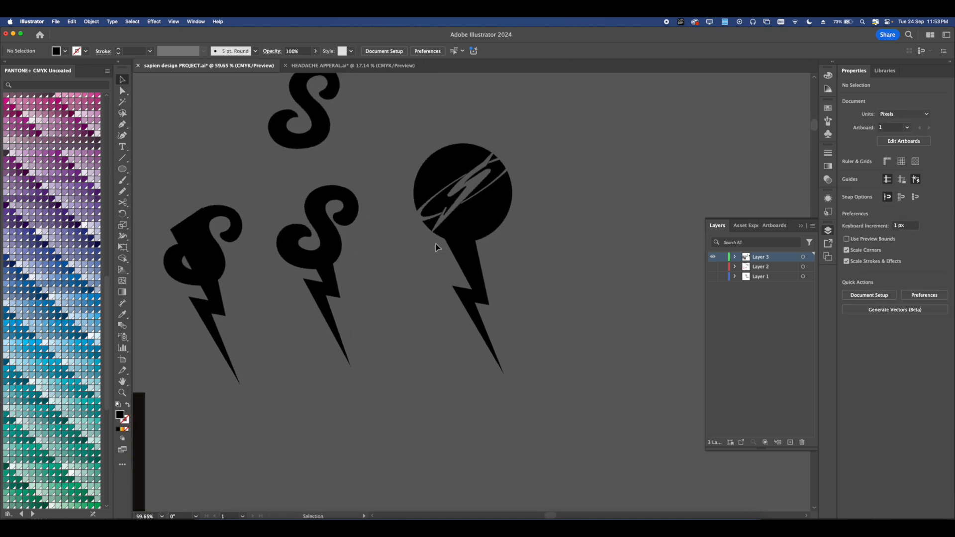
{"action": "scroll", "coordinate": [436, 247], "scroll_direction": "down", "scroll_amount": 1}
{"action": "left_click_drag", "start_coordinate": [422, 333], "coordinate": [312, 118]}
{"action": "scroll", "coordinate": [329, 219], "scroll_direction": "up", "scroll_amount": 4}
{"action": "left_click_drag", "start_coordinate": [442, 246], "coordinate": [280, 187]}
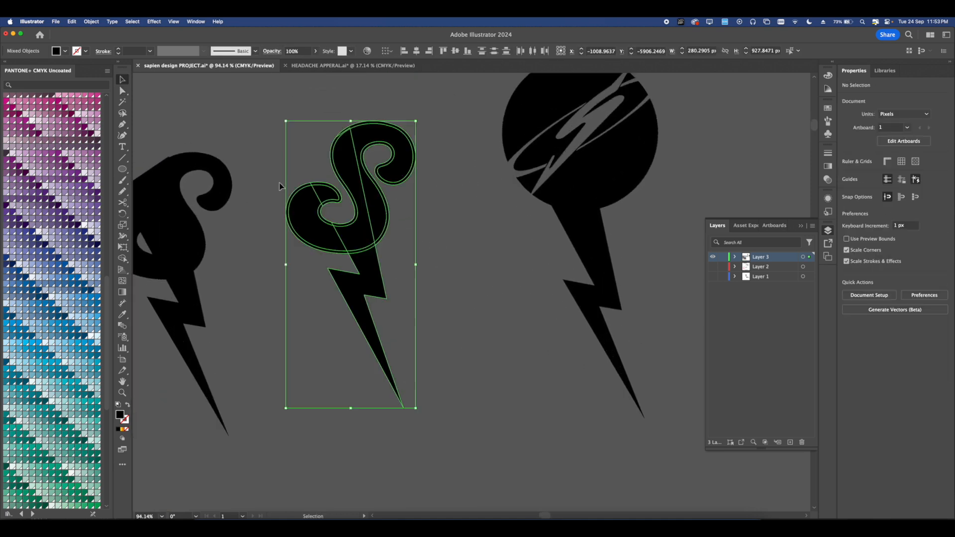
{"action": "left_click", "coordinate": [848, 292]}
{"action": "scroll", "coordinate": [422, 287], "scroll_direction": "left", "scroll_amount": 1}
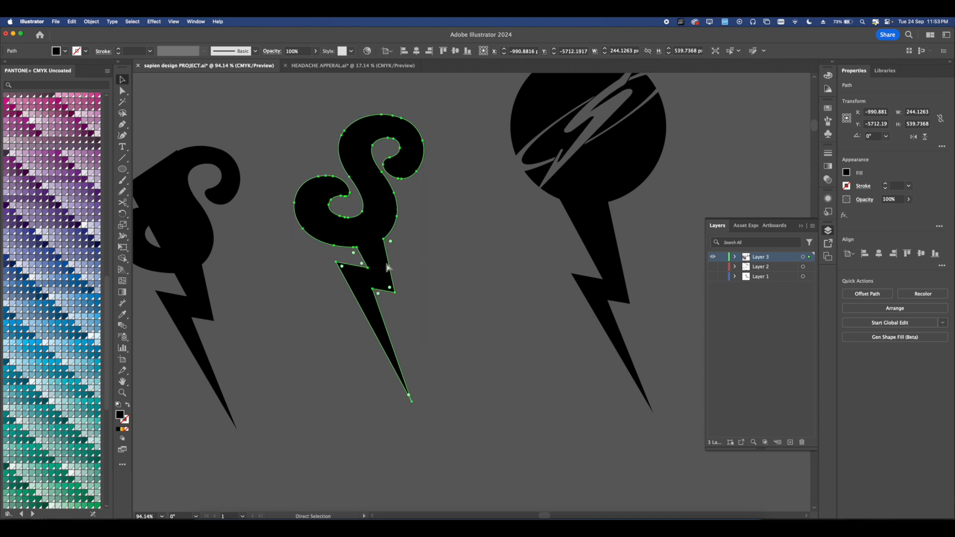
Switch to Photoshop and paste the united S bolt as a smart object over the fist, scaled to about 119% and rotated -6.55°.
{"action": "left_click", "coordinate": [425, 431]}
{"action": "left_click", "coordinate": [347, 519]}
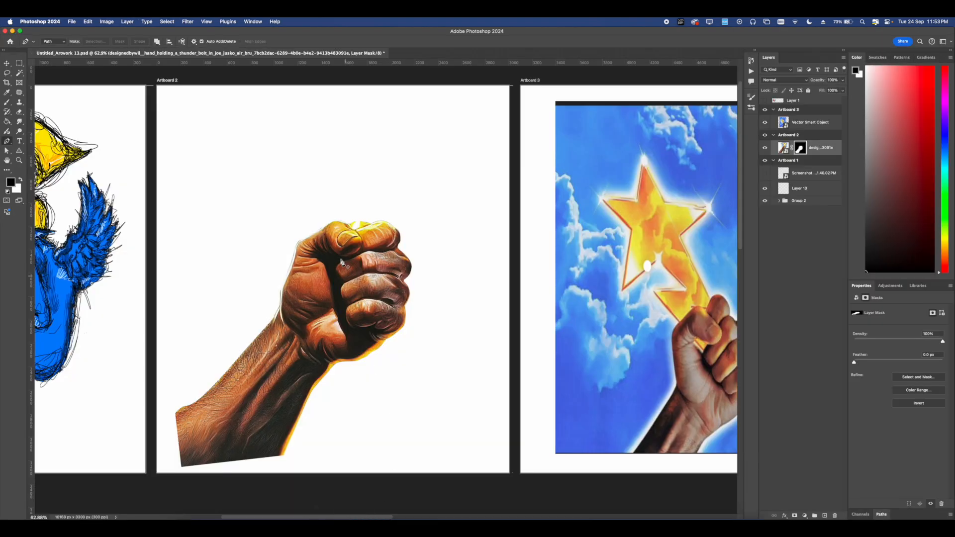
{"action": "scroll", "coordinate": [342, 262], "scroll_direction": "down", "scroll_amount": 1}
{"action": "key", "text": "super+v"}
{"action": "key", "text": "Return"}
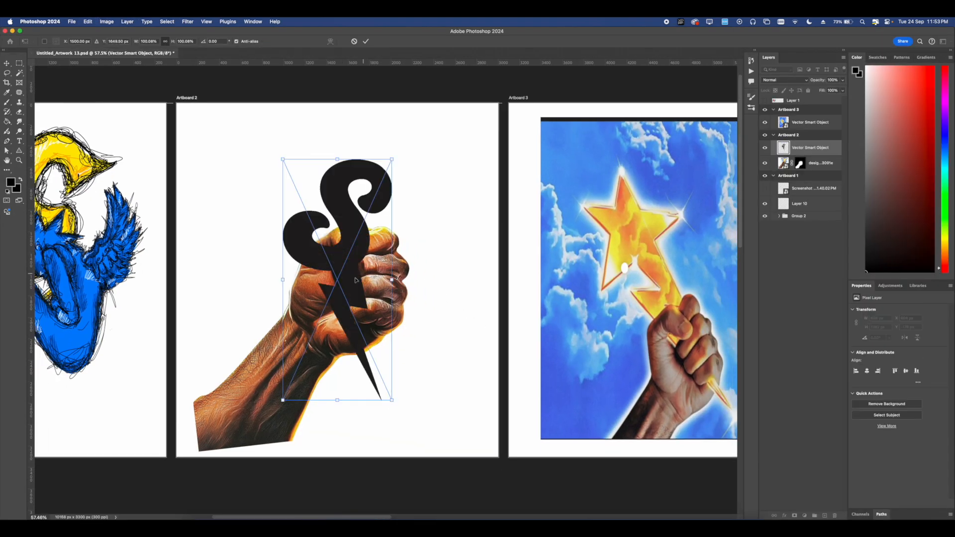
{"action": "left_click_drag", "start_coordinate": [356, 280], "coordinate": [437, 282]}
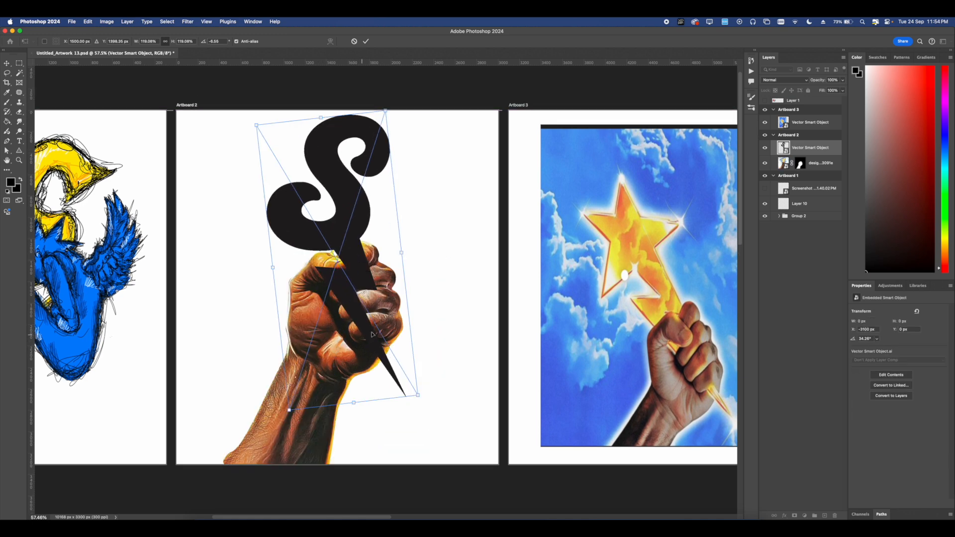
{"action": "key", "text": "Return"}
Compare the S bolt and fist composition with the star reference on Artboard 3.
{"action": "scroll", "coordinate": [386, 224], "scroll_direction": "up", "scroll_amount": 3}
{"action": "left_click_drag", "start_coordinate": [343, 219], "coordinate": [270, 258]}
{"action": "scroll", "coordinate": [367, 221], "scroll_direction": "down", "scroll_amount": 1}
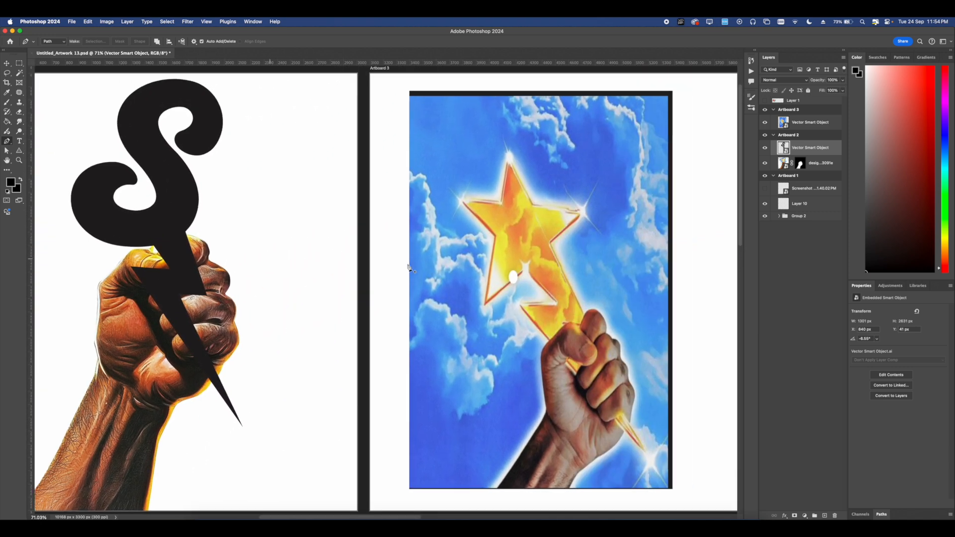
{"action": "scroll", "coordinate": [528, 241], "scroll_direction": "left", "scroll_amount": 2}
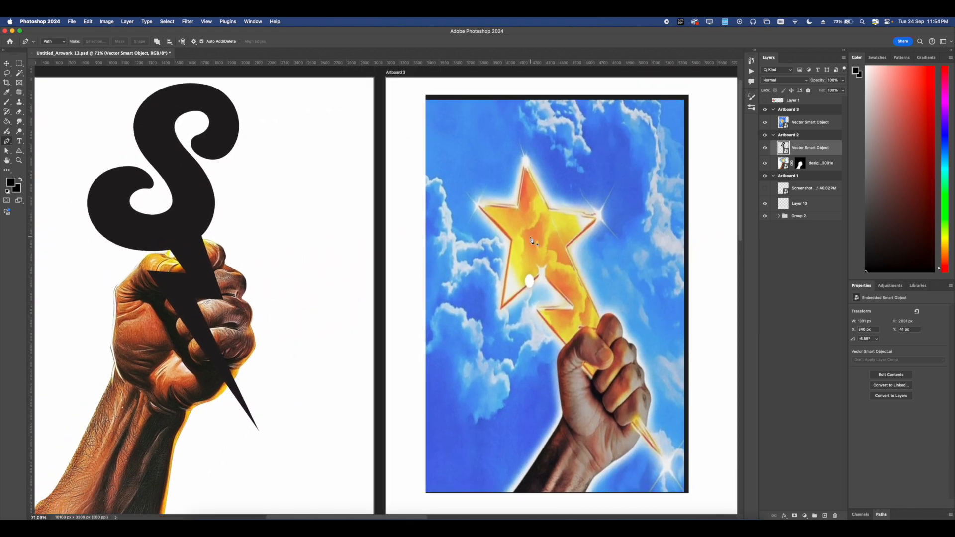
{"action": "scroll", "coordinate": [465, 129], "scroll_direction": "left", "scroll_amount": 10}
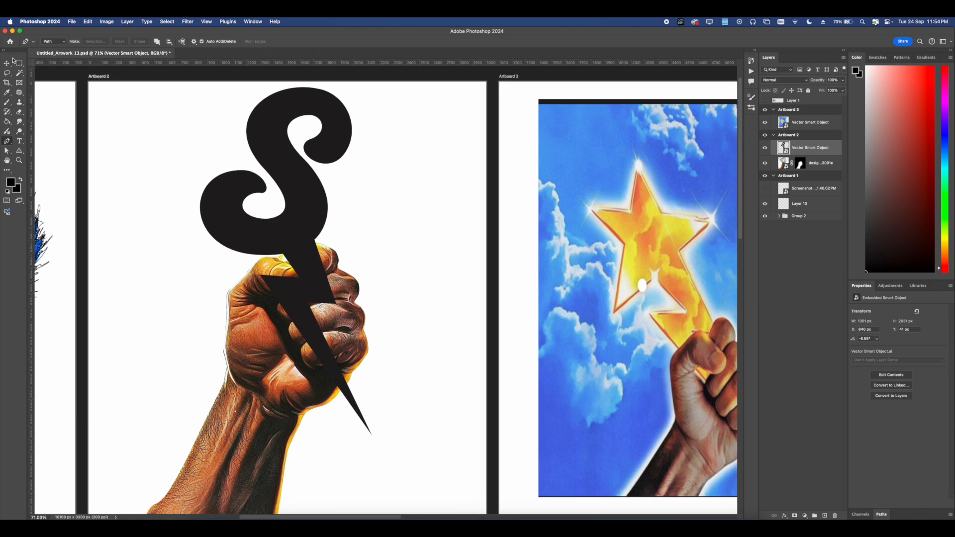
{"action": "key", "text": "v"}
{"action": "scroll", "coordinate": [295, 134], "scroll_direction": "down", "scroll_amount": 1}
{"action": "scroll", "coordinate": [294, 143], "scroll_direction": "up", "scroll_amount": 2}
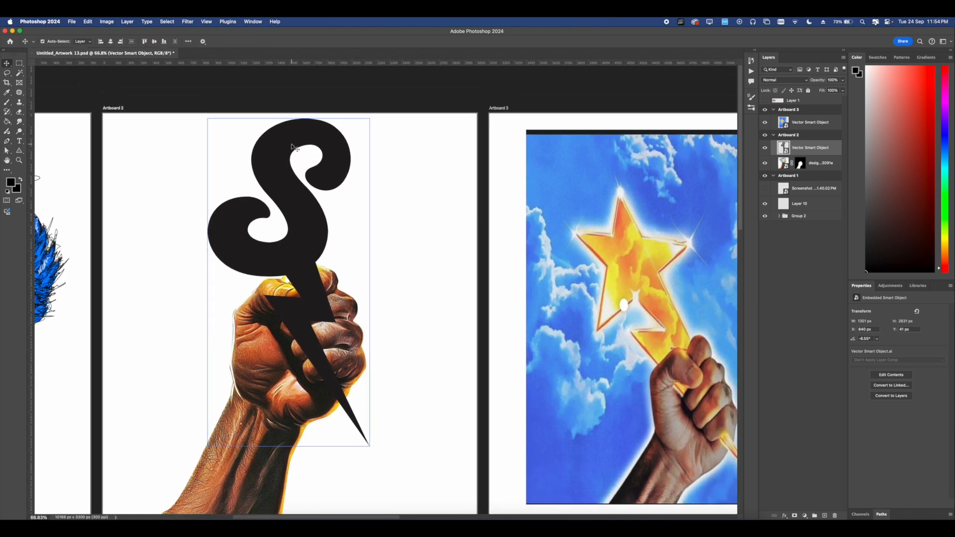
Apply the gold metallic gradient style preset to the S bolt layer and enable the bevel texture.
{"action": "right_click", "coordinate": [779, 142]}
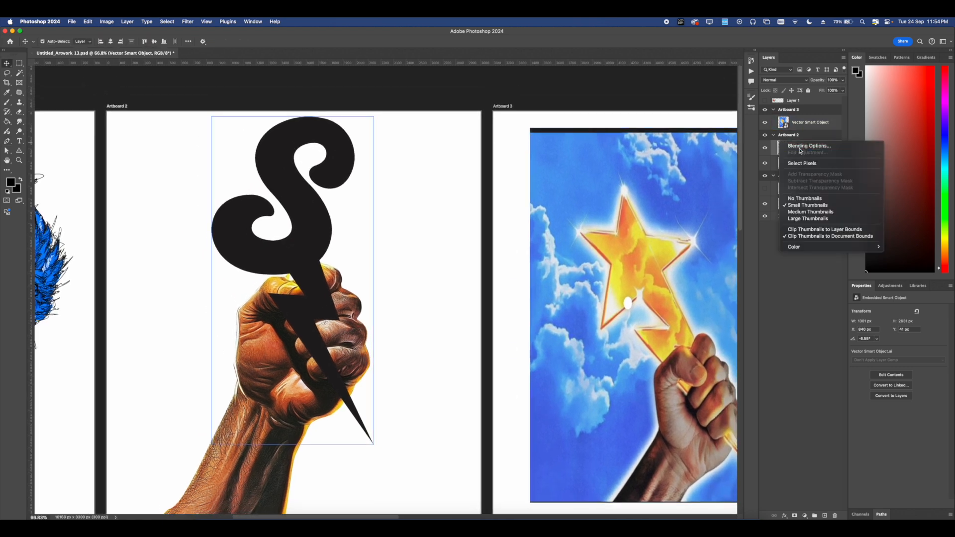
{"action": "left_click", "coordinate": [806, 147]}
{"action": "left_click", "coordinate": [505, 294]}
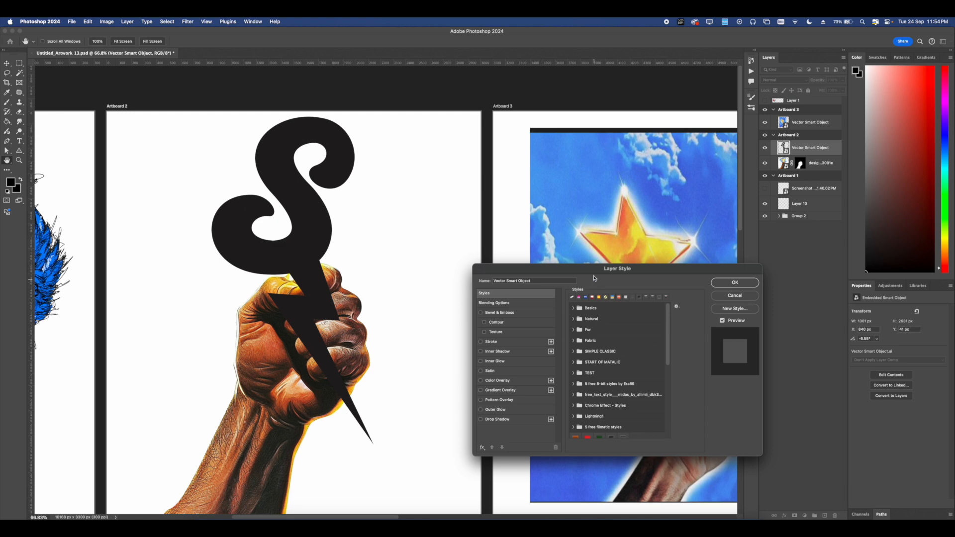
{"action": "left_click_drag", "start_coordinate": [593, 278], "coordinate": [584, 243]}
{"action": "scroll", "coordinate": [590, 335], "scroll_direction": "down", "scroll_amount": 10}
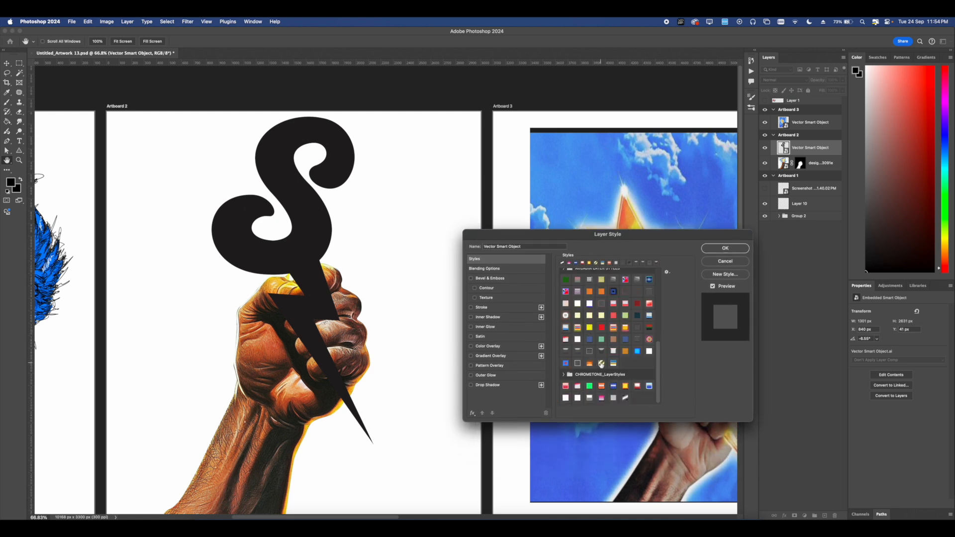
{"action": "left_click", "coordinate": [602, 364]}
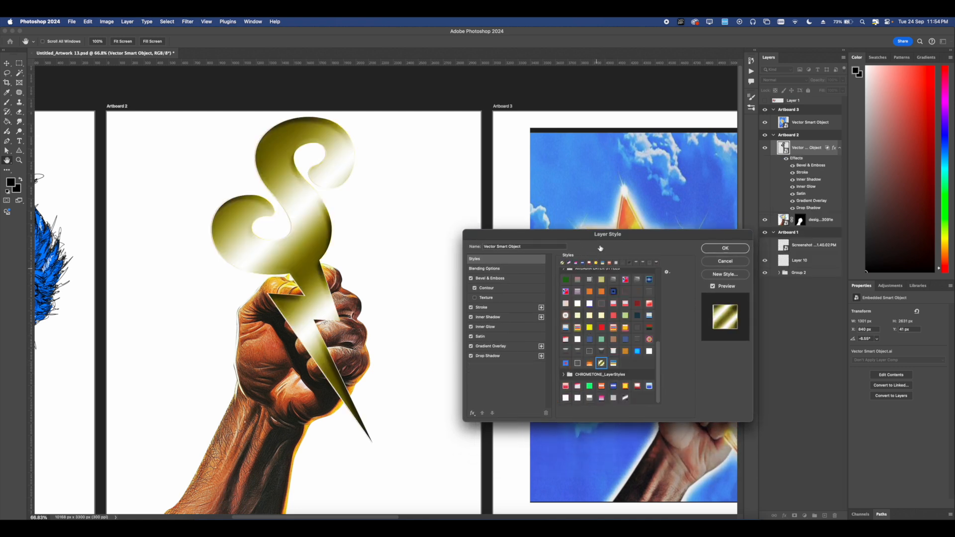
{"action": "left_click_drag", "start_coordinate": [599, 238], "coordinate": [682, 265]}
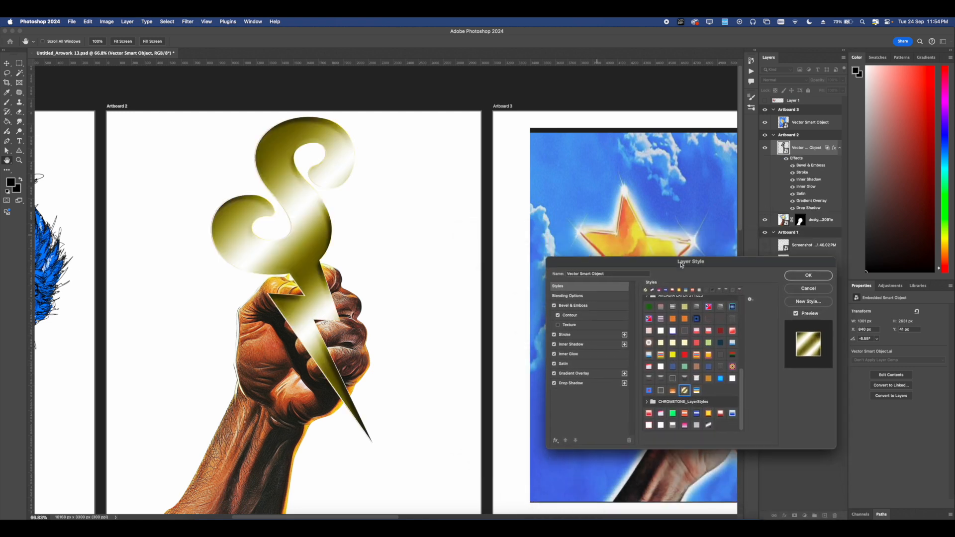
{"action": "left_click", "coordinate": [570, 327]}
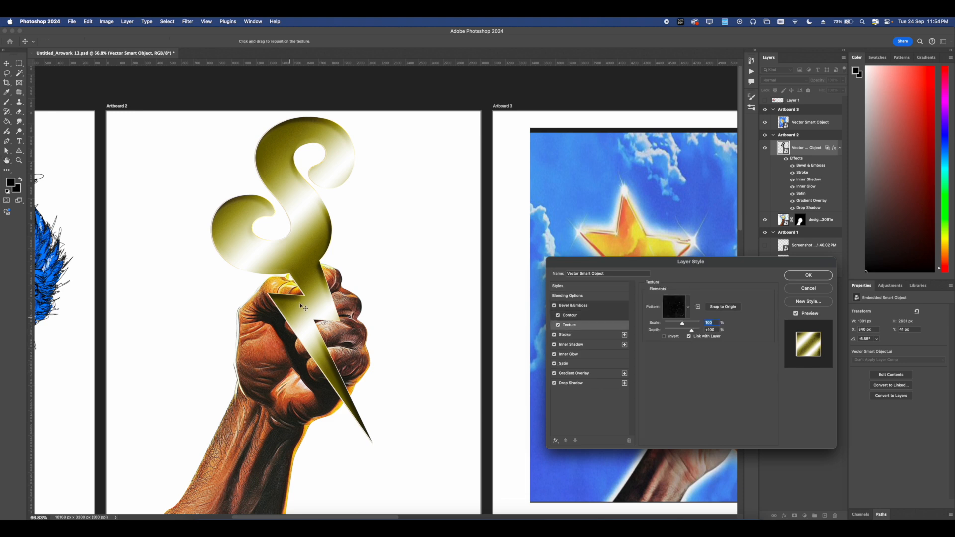
Set the S bolt's gradient stroke to 13 px with Outside position and Normal blending, and add a second stroke.
{"action": "left_click", "coordinate": [564, 336]}
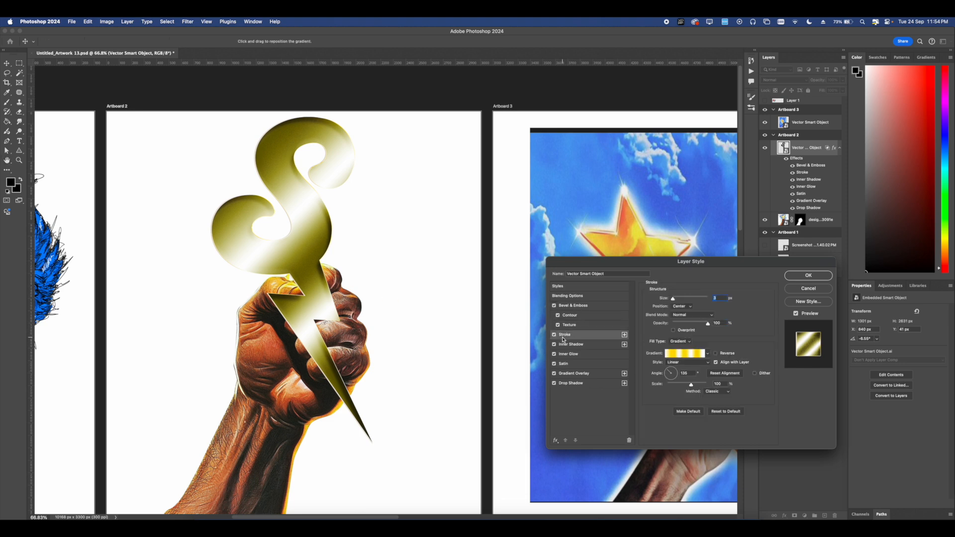
{"action": "left_click", "coordinate": [678, 298]}
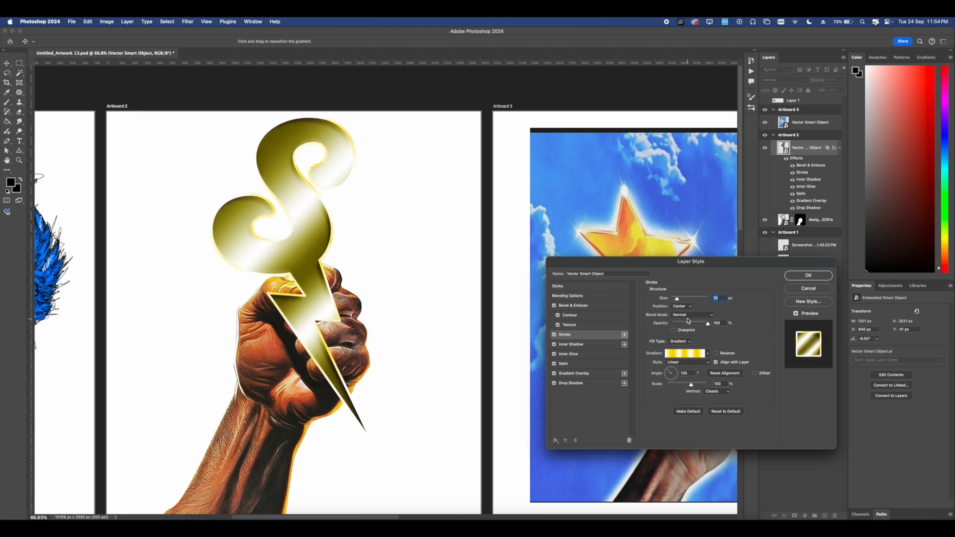
{"action": "left_click", "coordinate": [687, 316]}
{"action": "left_click", "coordinate": [724, 308]}
{"action": "left_click", "coordinate": [687, 316]}
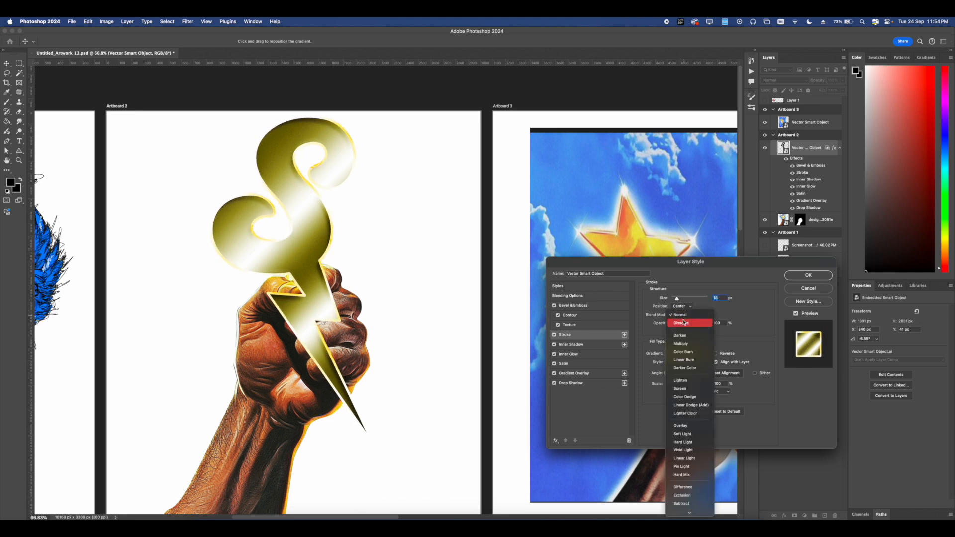
{"action": "left_click", "coordinate": [686, 316]}
{"action": "left_click", "coordinate": [684, 307]}
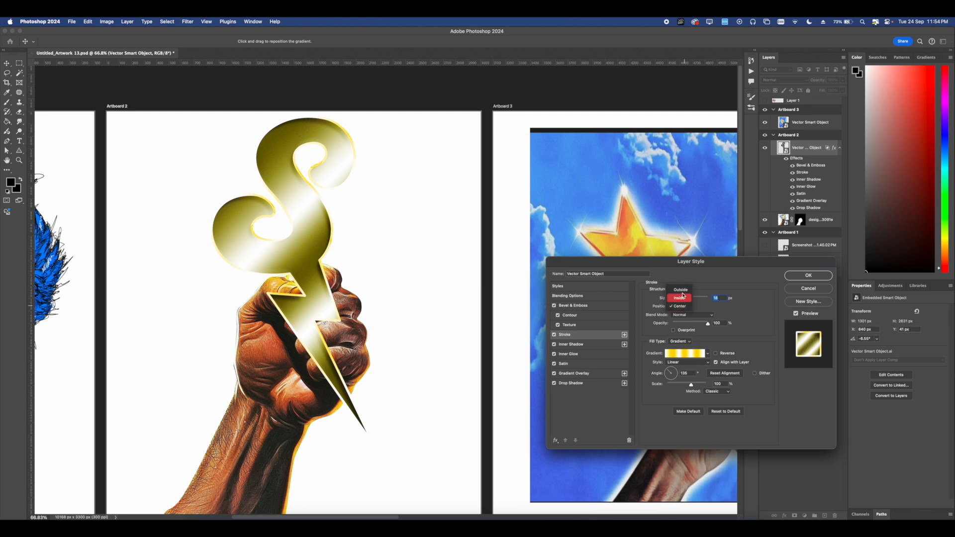
{"action": "left_click", "coordinate": [681, 290]}
{"action": "left_click_drag", "start_coordinate": [679, 302], "coordinate": [677, 302]}
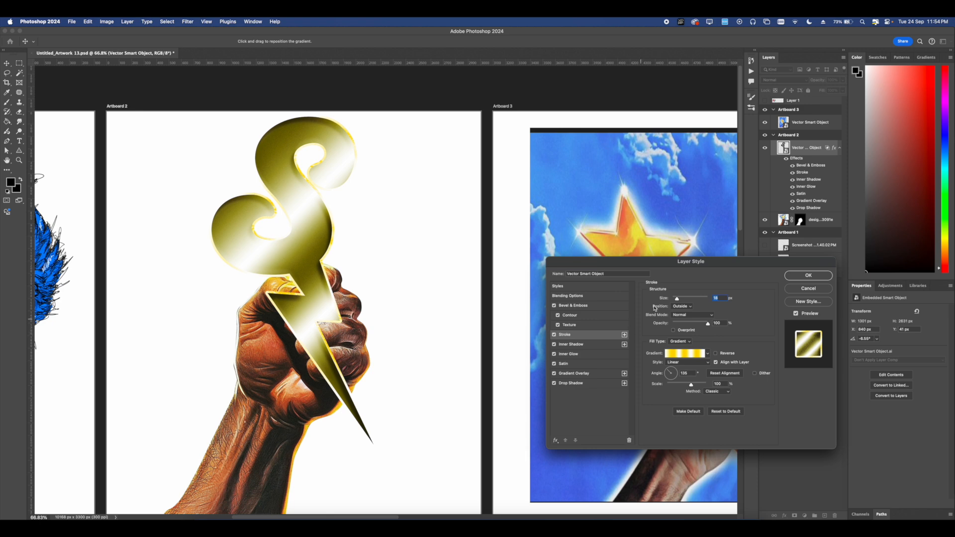
{"action": "left_click_drag", "start_coordinate": [680, 299], "coordinate": [677, 300]}
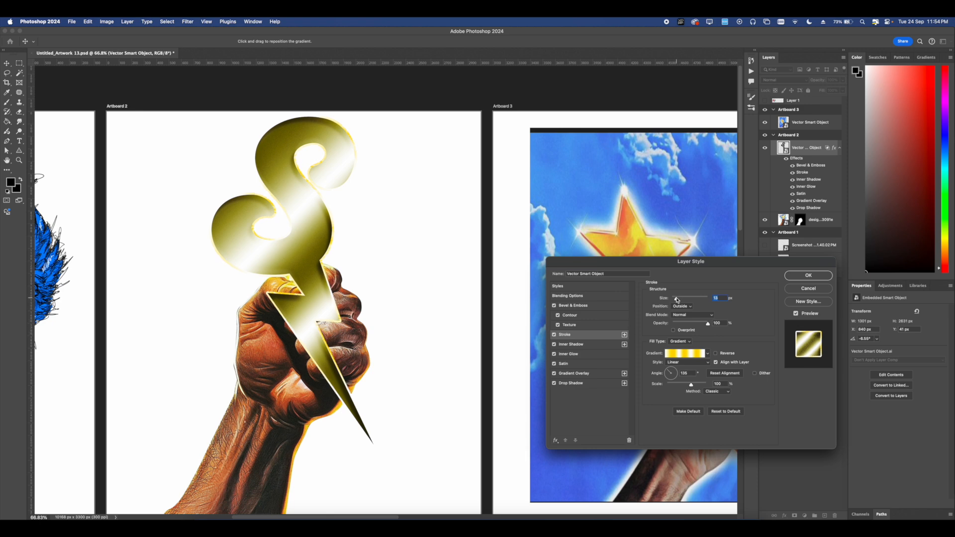
{"action": "left_click", "coordinate": [625, 336]}
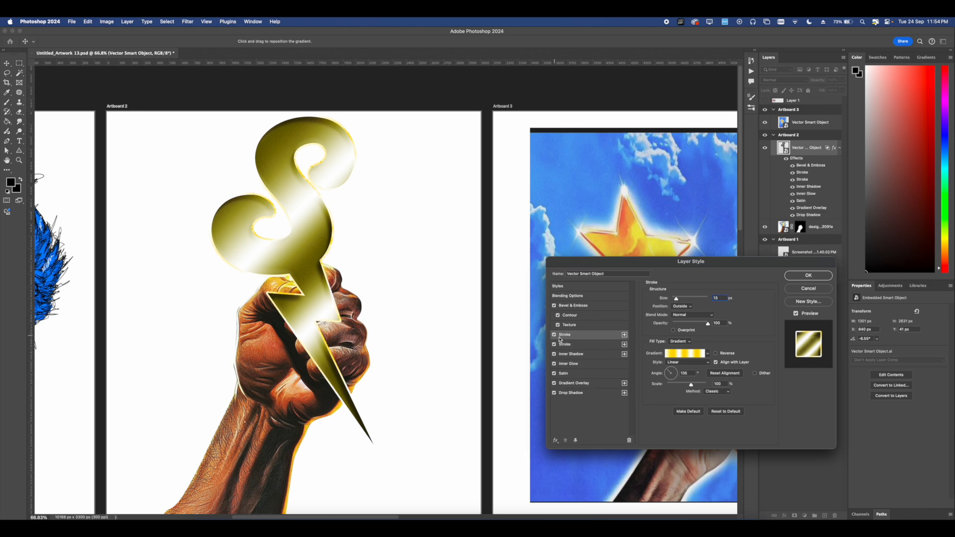
{"action": "left_click", "coordinate": [687, 358]}
{"action": "scroll", "coordinate": [656, 296], "scroll_direction": "down", "scroll_amount": 1}
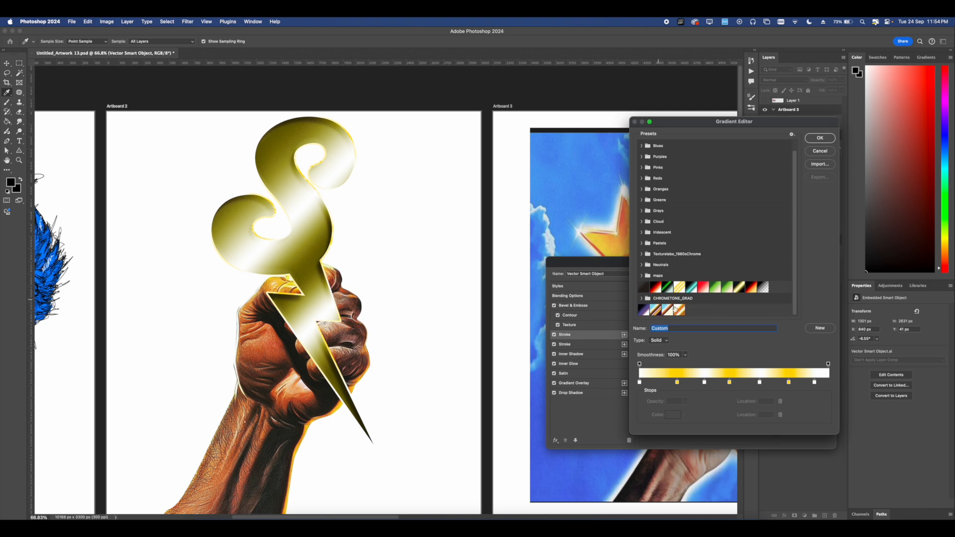
{"action": "left_click", "coordinate": [643, 287]}
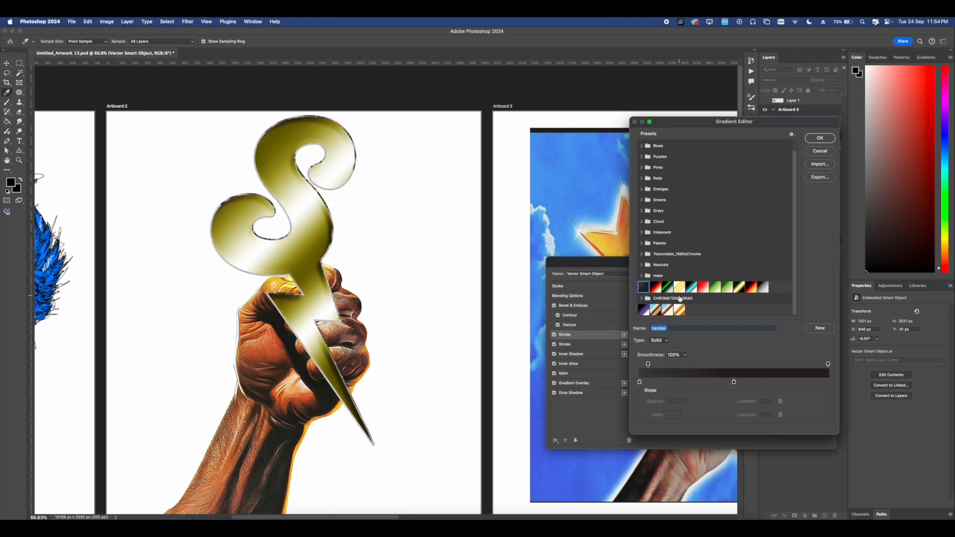
{"action": "left_click", "coordinate": [819, 151]}
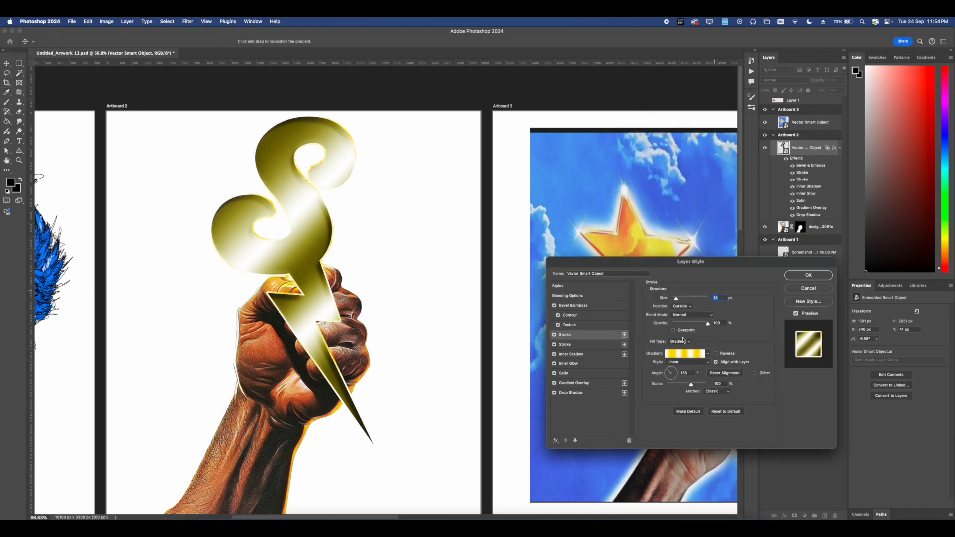
Give the new stroke a solid #1d1d1d colour fill with Inside position and reduce its size.
{"action": "left_click", "coordinate": [680, 341]}
{"action": "left_click", "coordinate": [683, 335]}
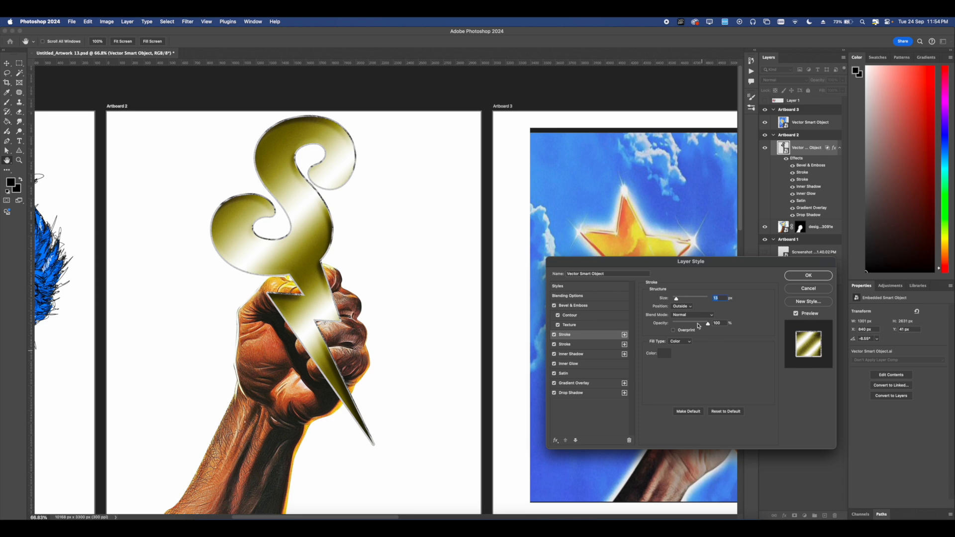
{"action": "left_click", "coordinate": [683, 307]}
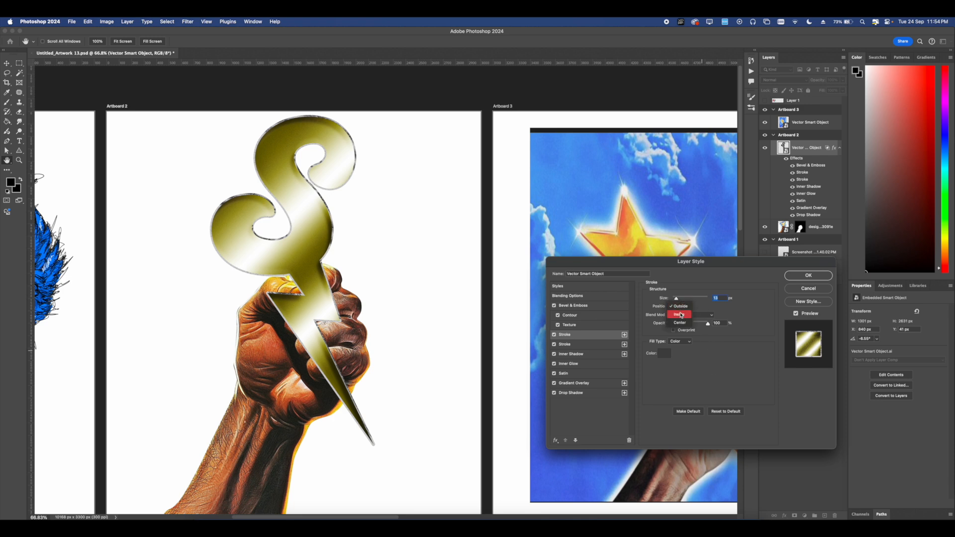
{"action": "left_click", "coordinate": [681, 315]}
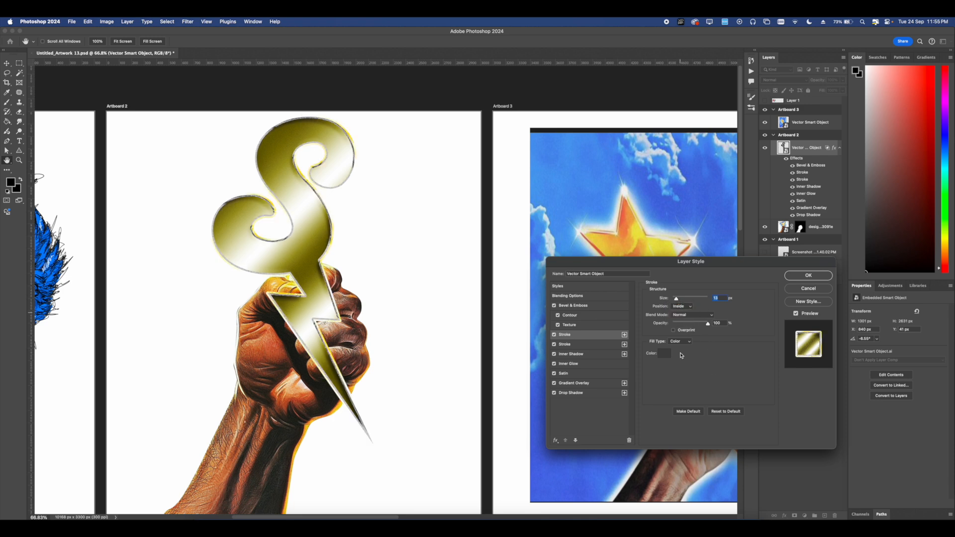
{"action": "left_click", "coordinate": [663, 353]}
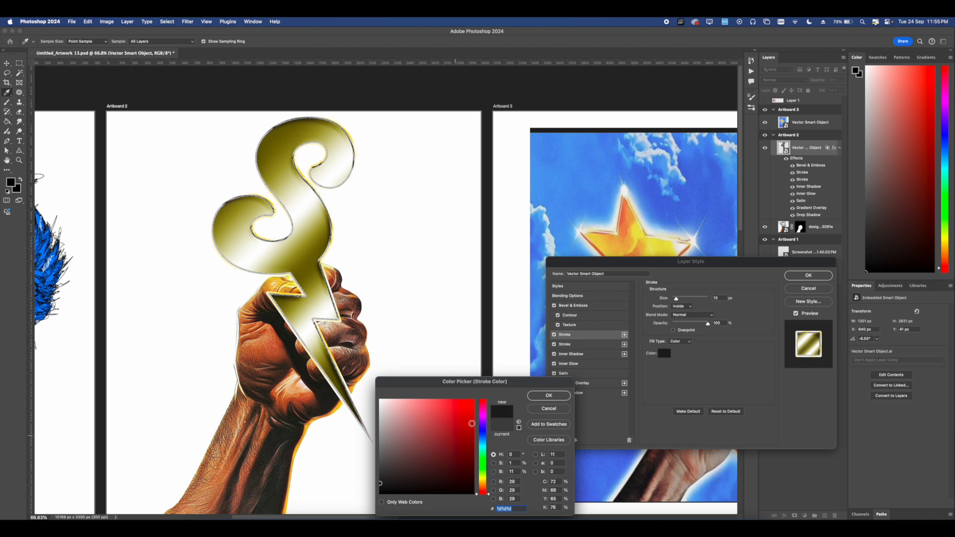
{"action": "left_click", "coordinate": [549, 395]}
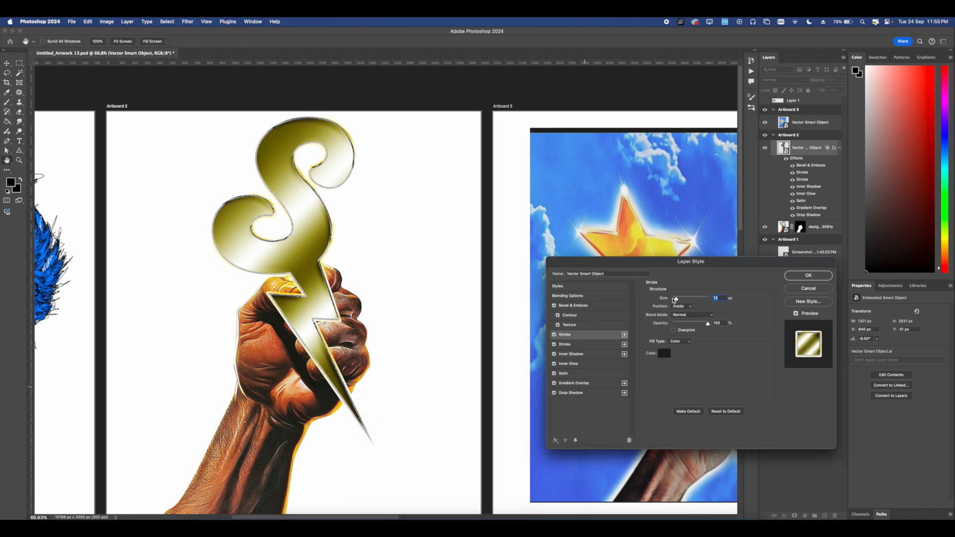
{"action": "left_click_drag", "start_coordinate": [676, 299], "coordinate": [675, 299]}
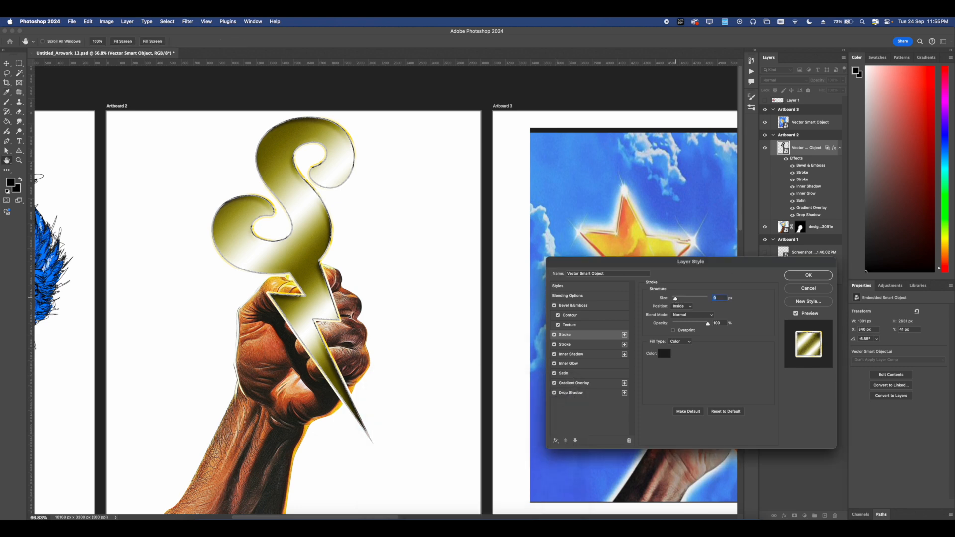
Try a different scale for the bevel texture and turn the texture off.
{"action": "left_click", "coordinate": [570, 325]}
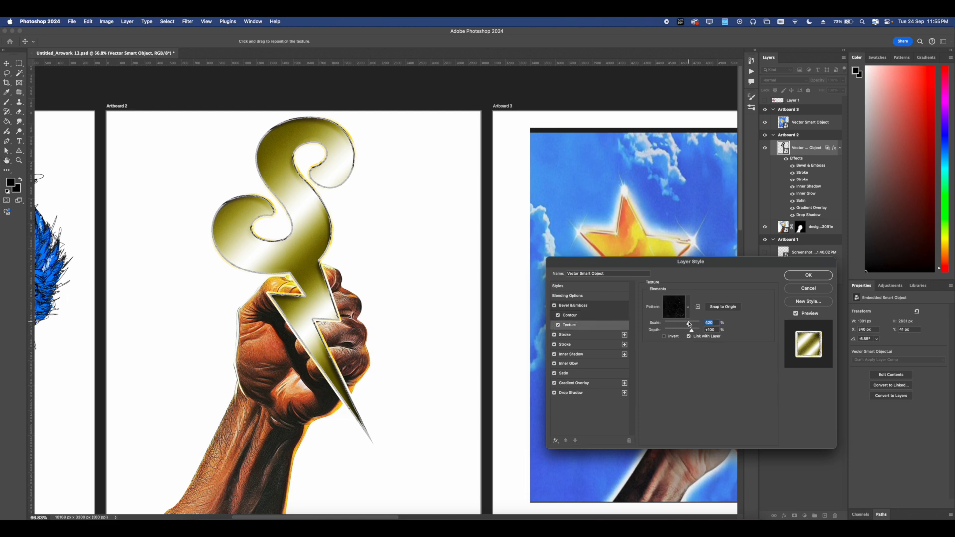
{"action": "left_click_drag", "start_coordinate": [689, 324], "coordinate": [680, 325]}
{"action": "left_click", "coordinate": [558, 325]}
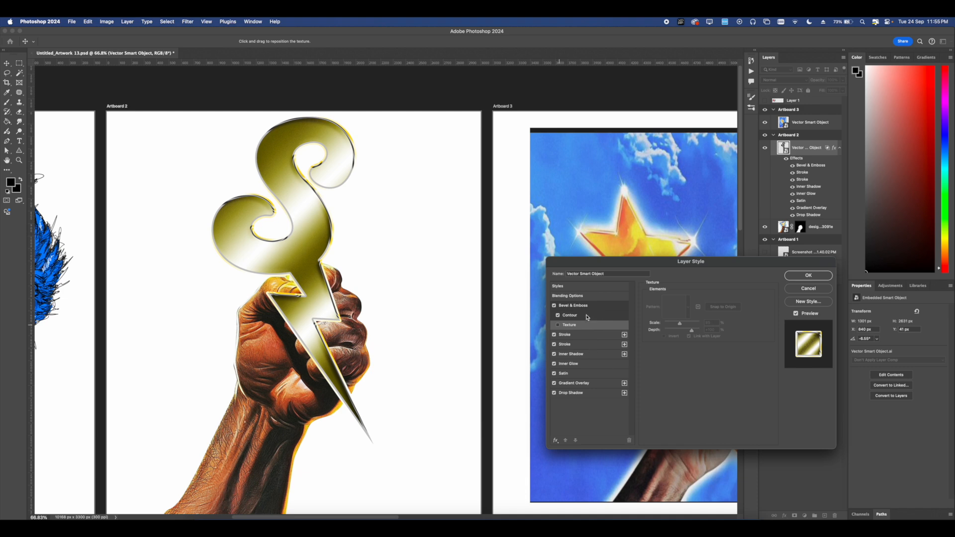
Try a lower opacity and a different colour for the dark inside stroke.
{"action": "left_click", "coordinate": [575, 336]}
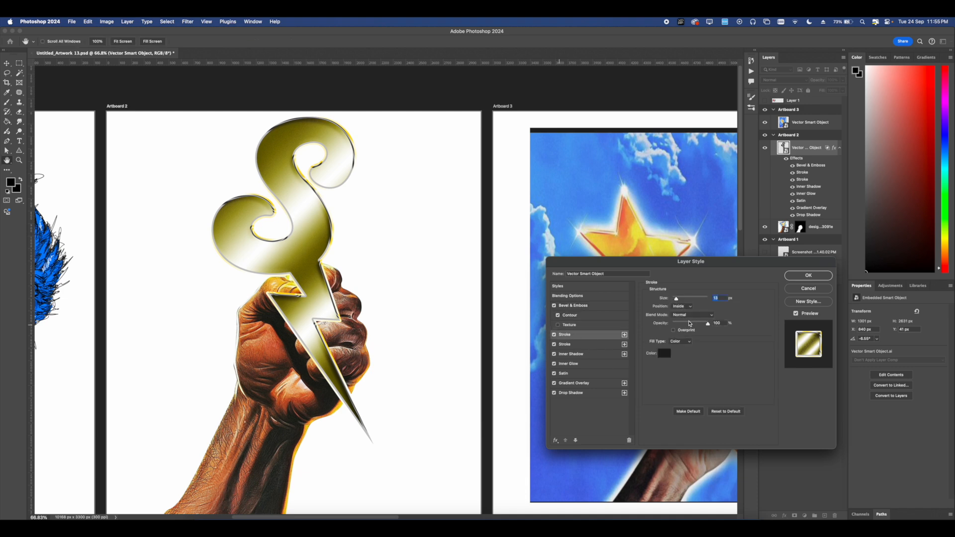
{"action": "left_click_drag", "start_coordinate": [690, 325], "coordinate": [683, 324]}
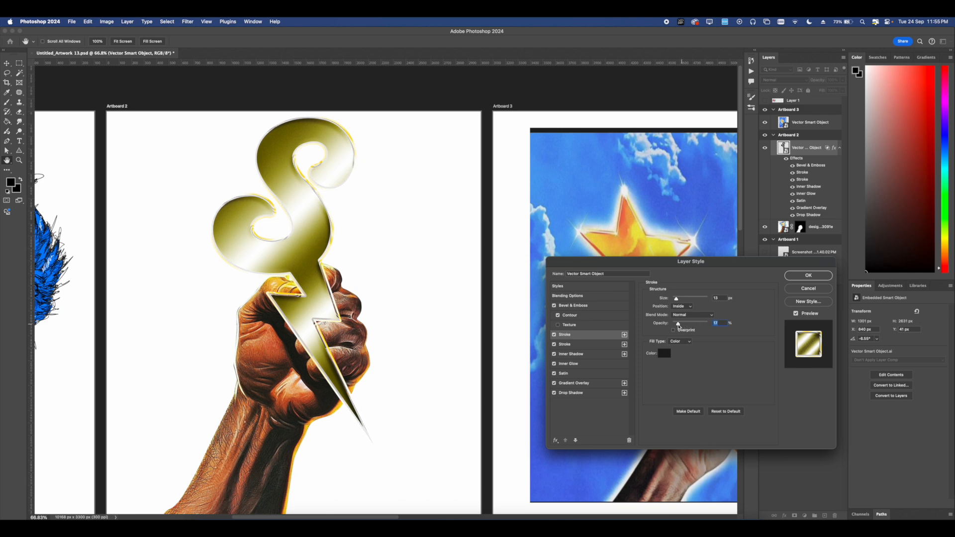
{"action": "left_click_drag", "start_coordinate": [679, 326], "coordinate": [739, 327]}
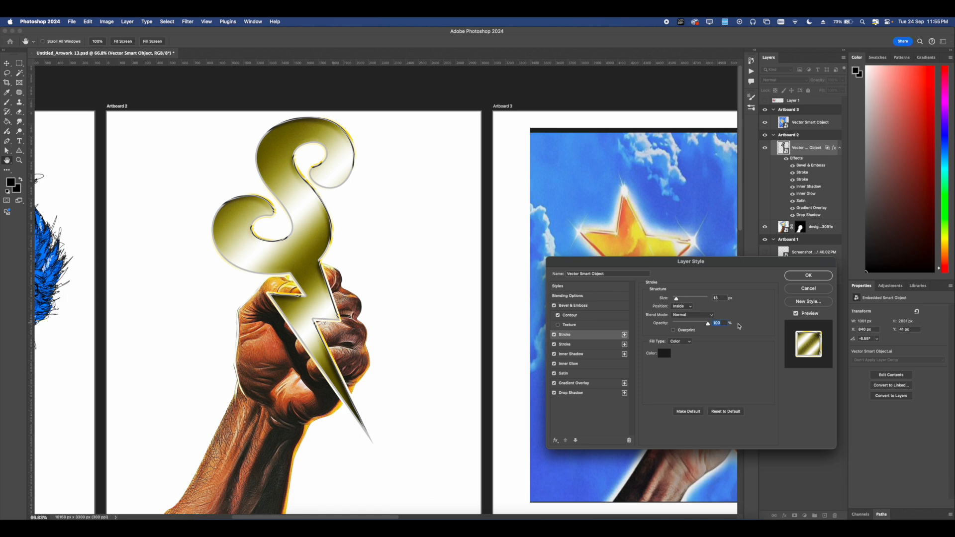
{"action": "left_click", "coordinate": [665, 354]}
{"action": "left_click", "coordinate": [315, 271]}
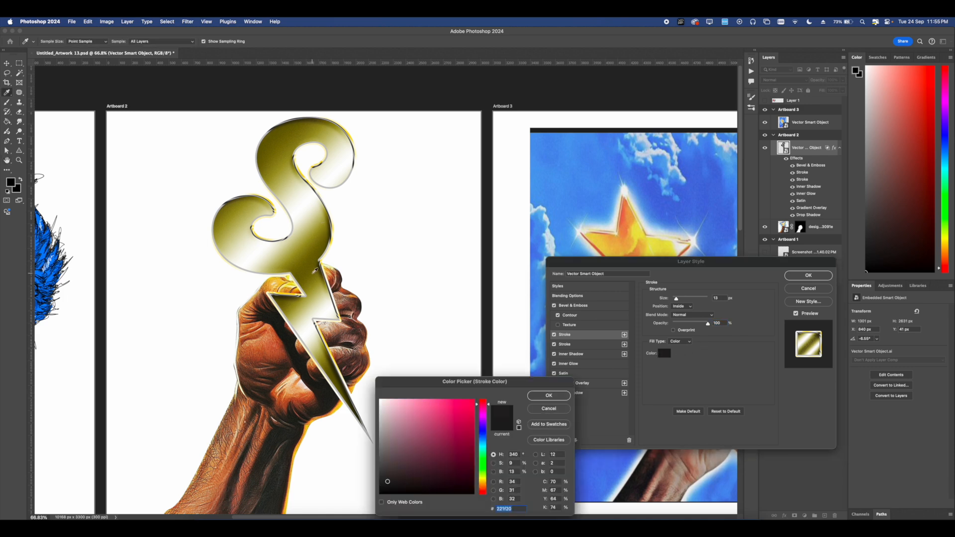
{"action": "left_click", "coordinate": [540, 407]}
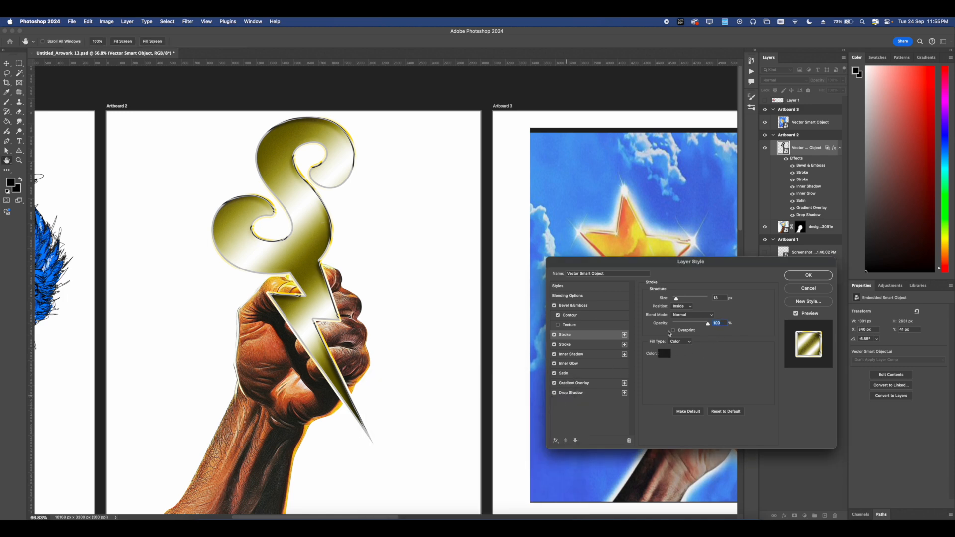
Set the dark inside stroke's size to 5 px and apply the layer style to the S bolt.
{"action": "left_click_drag", "start_coordinate": [677, 301], "coordinate": [675, 301]}
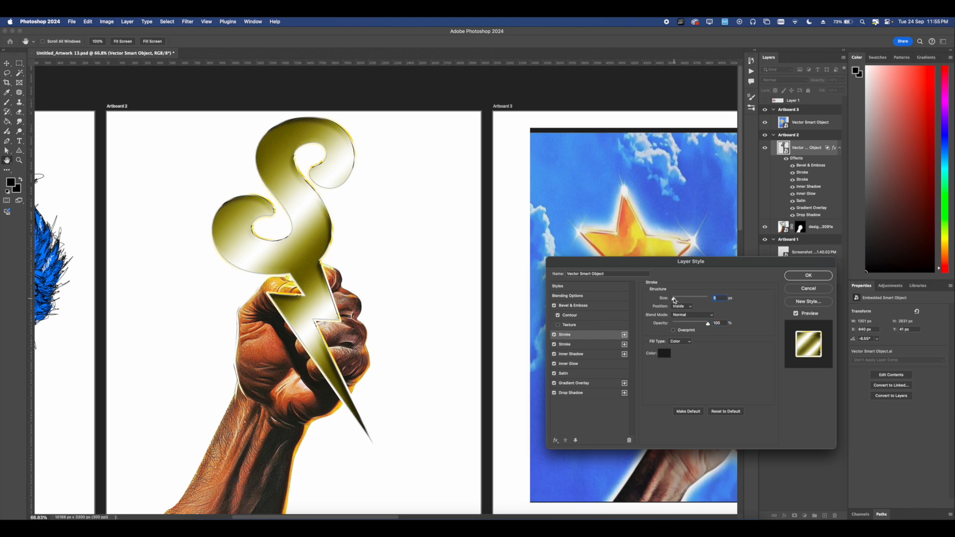
{"action": "left_click", "coordinate": [805, 278]}
{"action": "scroll", "coordinate": [378, 285], "scroll_direction": "down", "scroll_amount": 4}
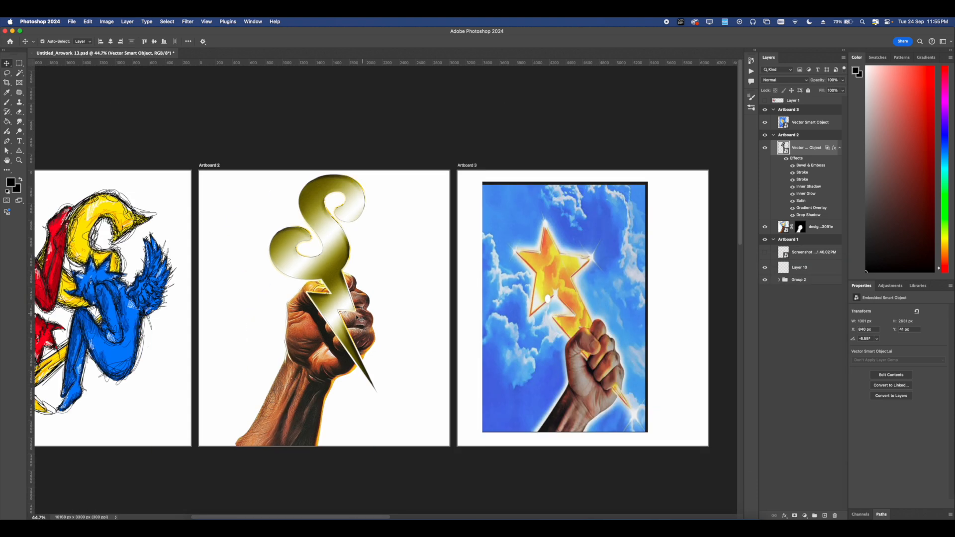
{"action": "scroll", "coordinate": [382, 281], "scroll_direction": "left", "scroll_amount": 2}
{"action": "scroll", "coordinate": [386, 291], "scroll_direction": "up", "scroll_amount": 2}
{"action": "scroll", "coordinate": [386, 291], "scroll_direction": "up", "scroll_amount": 3}
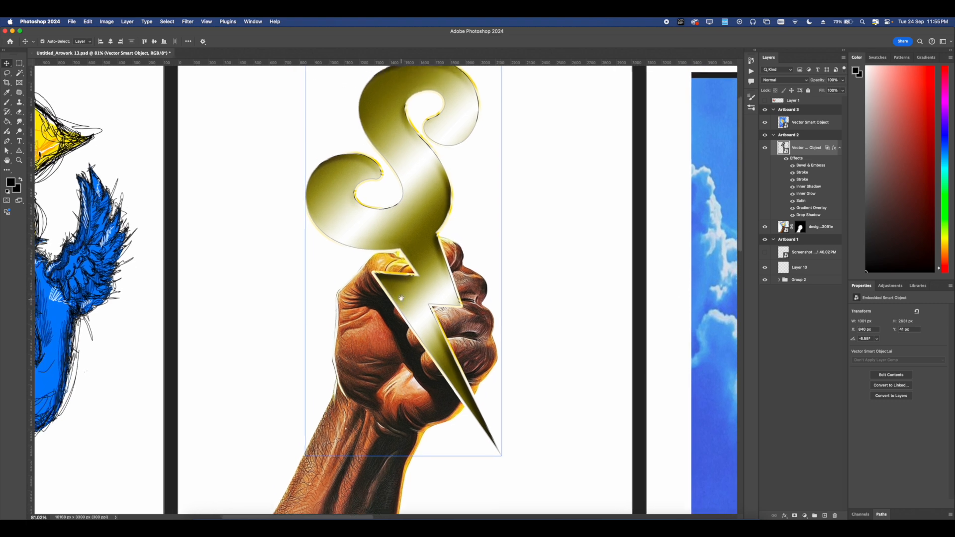
Convert the S bolt layer to a smart object, rotate it to -6.54°, and reposition it over the fist.
{"action": "right_click", "coordinate": [799, 149]}
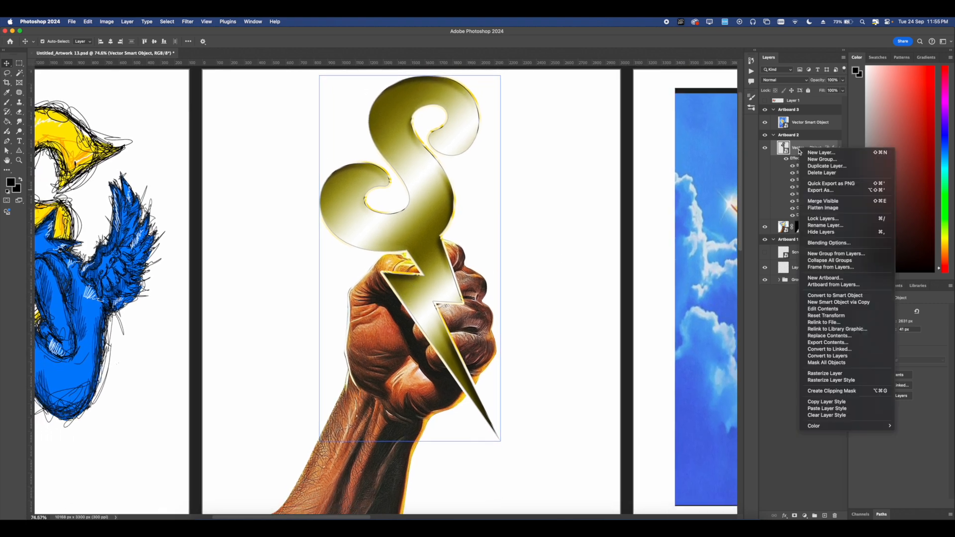
{"action": "left_click", "coordinate": [822, 297]}
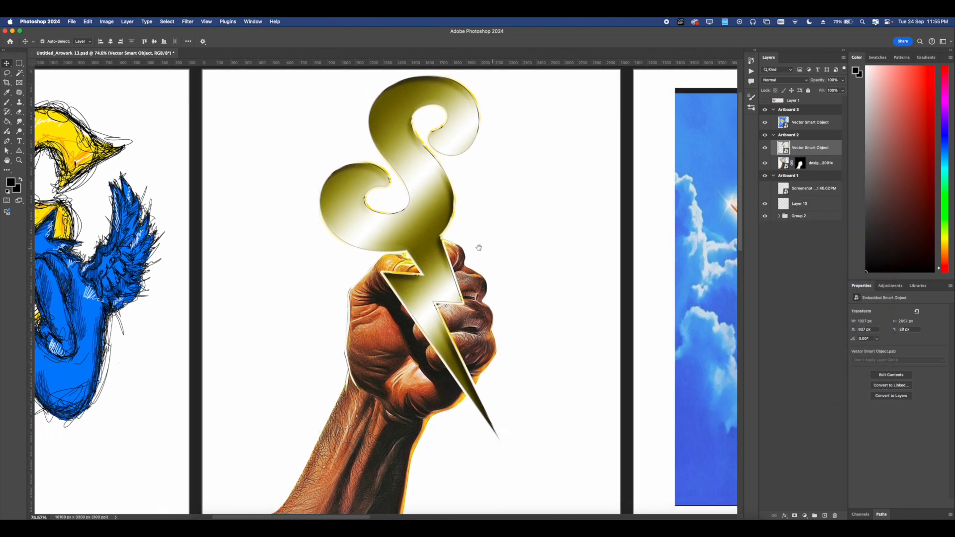
{"action": "scroll", "coordinate": [478, 250], "scroll_direction": "down", "scroll_amount": 2}
{"action": "scroll", "coordinate": [428, 249], "scroll_direction": "down", "scroll_amount": 1}
{"action": "key", "text": "super+t"}
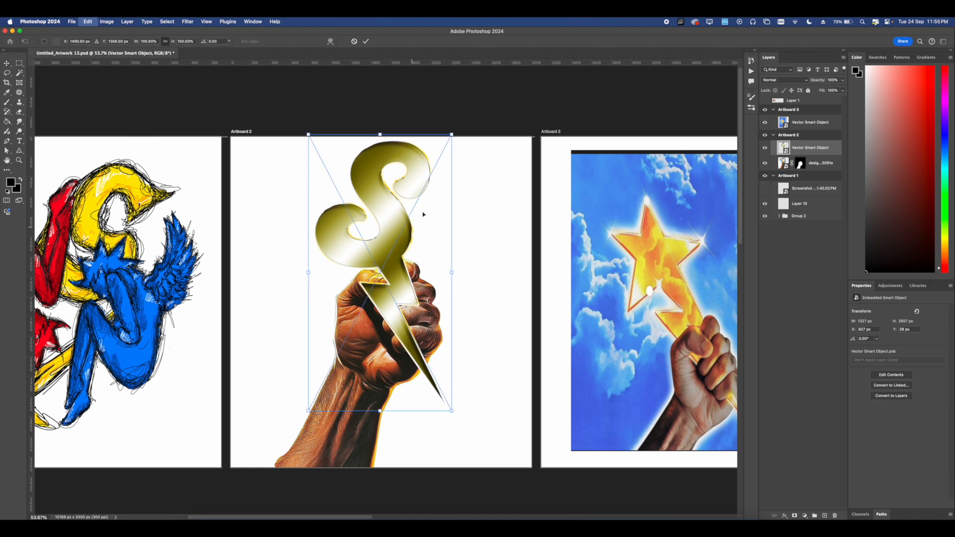
{"action": "left_click_drag", "start_coordinate": [461, 141], "coordinate": [443, 130]}
{"action": "left_click_drag", "start_coordinate": [400, 220], "coordinate": [392, 236]}
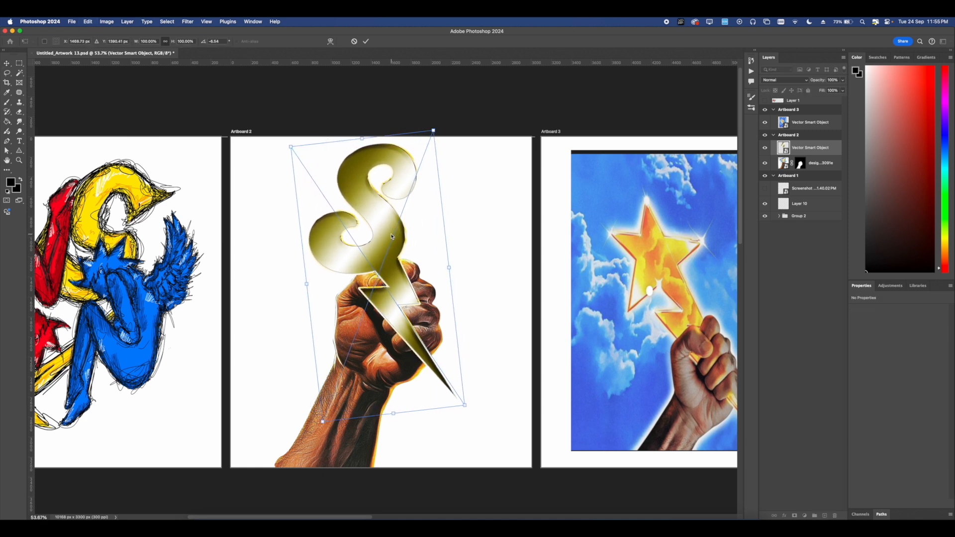
{"action": "key", "text": "Return"}
Add a Gradient Map adjustment above the S bolt and clip it to that layer.
{"action": "scroll", "coordinate": [392, 236], "scroll_direction": "up", "scroll_amount": 3}
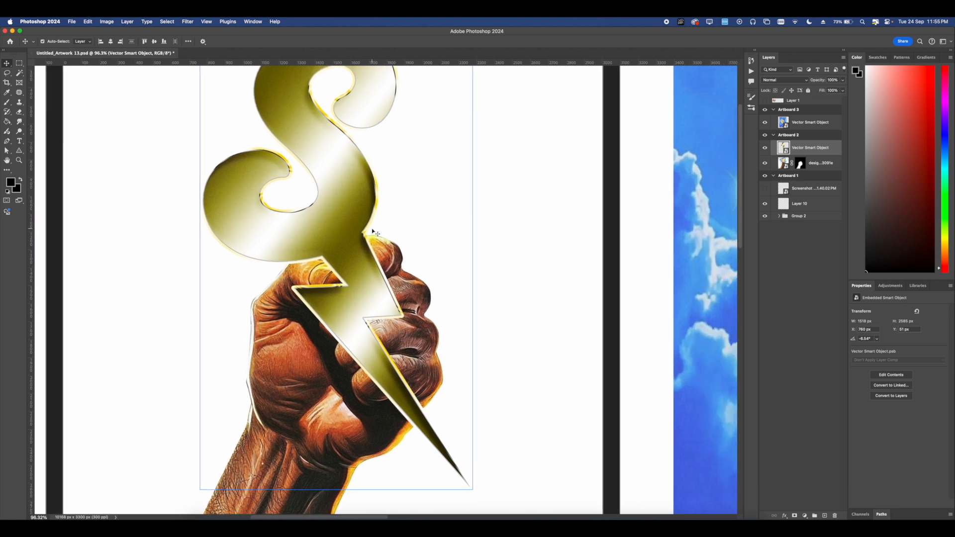
{"action": "scroll", "coordinate": [377, 237], "scroll_direction": "down", "scroll_amount": 4}
{"action": "scroll", "coordinate": [377, 237], "scroll_direction": "up", "scroll_amount": 2}
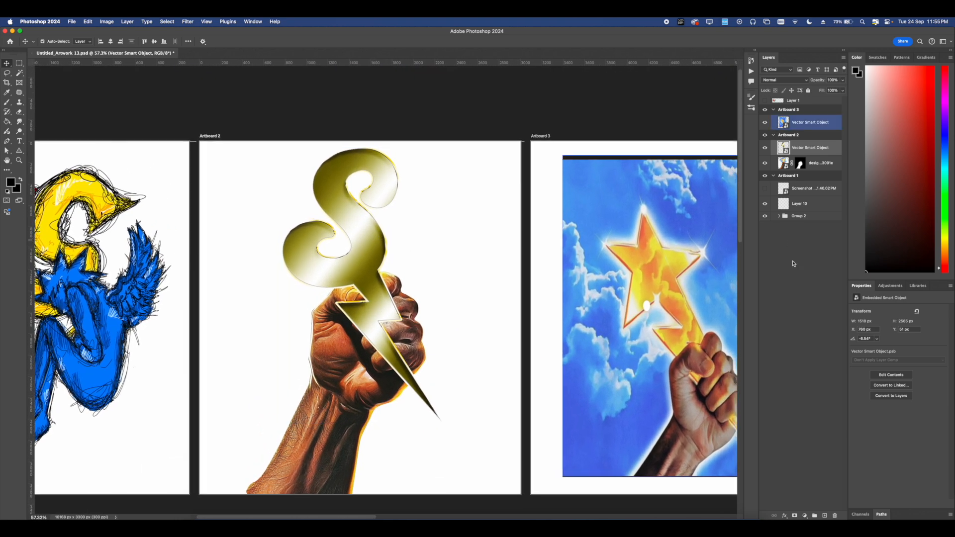
{"action": "left_click", "coordinate": [804, 516]}
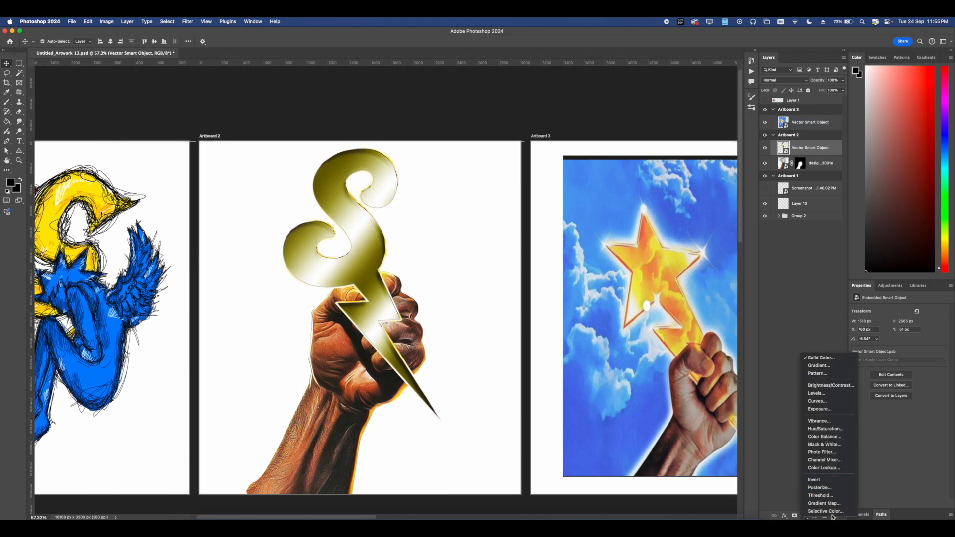
{"action": "left_click", "coordinate": [826, 503]}
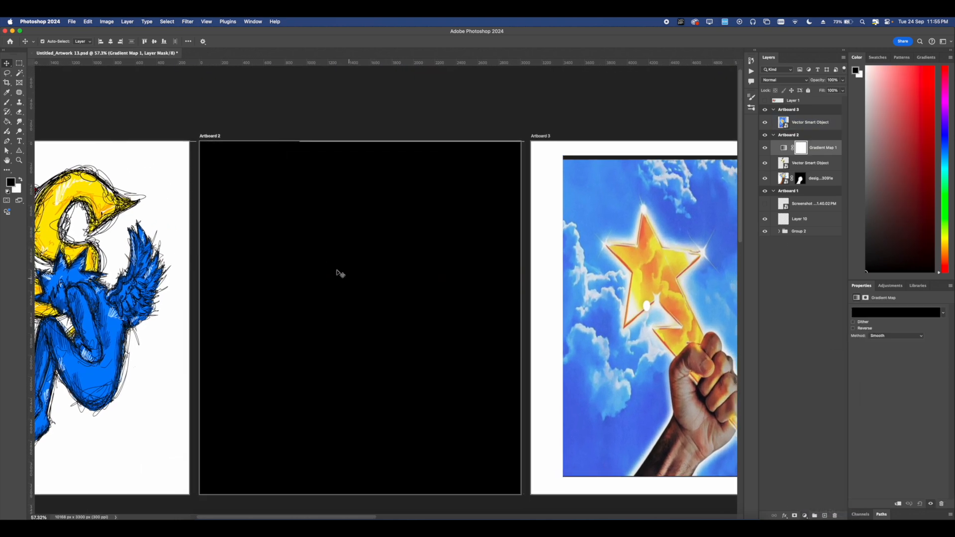
{"action": "right_click", "coordinate": [814, 147]}
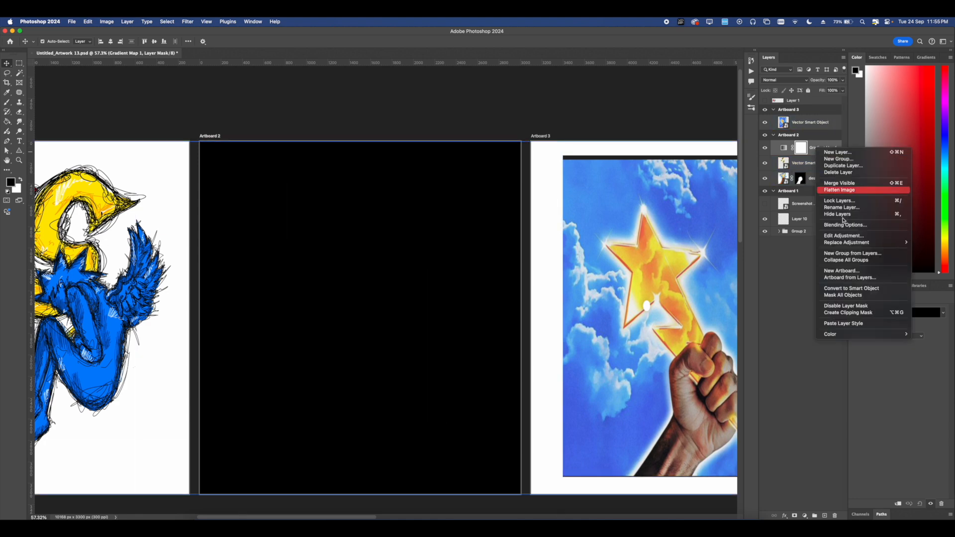
{"action": "left_click", "coordinate": [846, 314]}
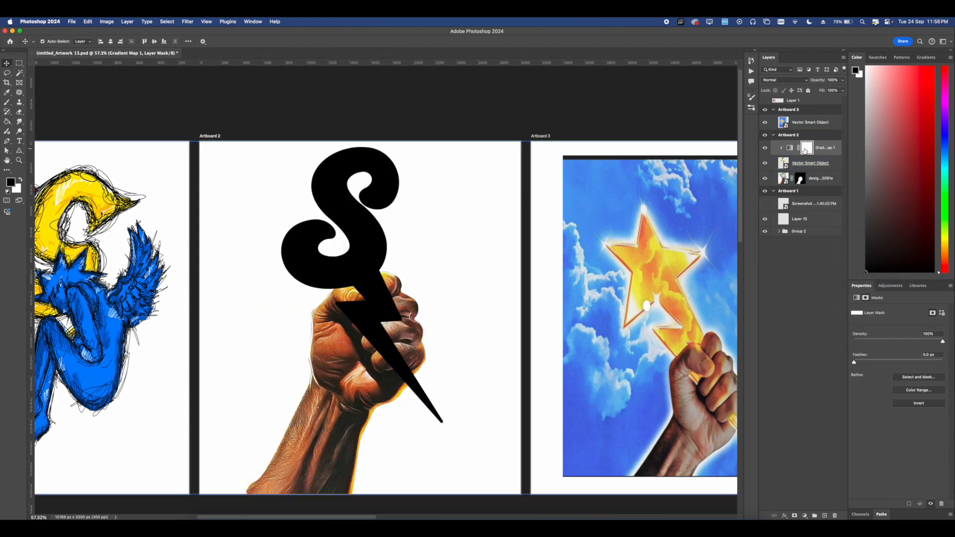
Load the black-red-orange-yellow preset from the maps group into the gradient map and delete its red stop.
{"action": "left_click", "coordinate": [873, 313]}
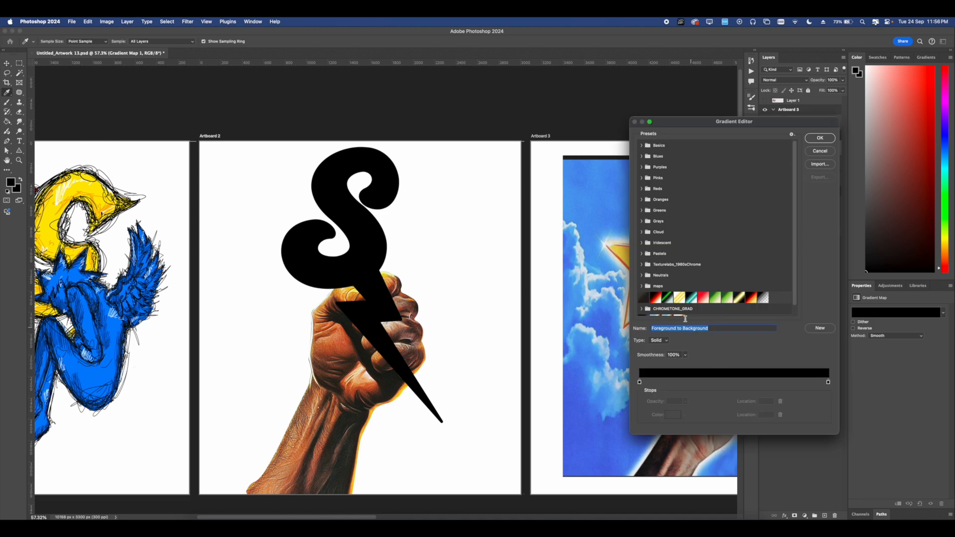
{"action": "scroll", "coordinate": [722, 287], "scroll_direction": "down", "scroll_amount": 1}
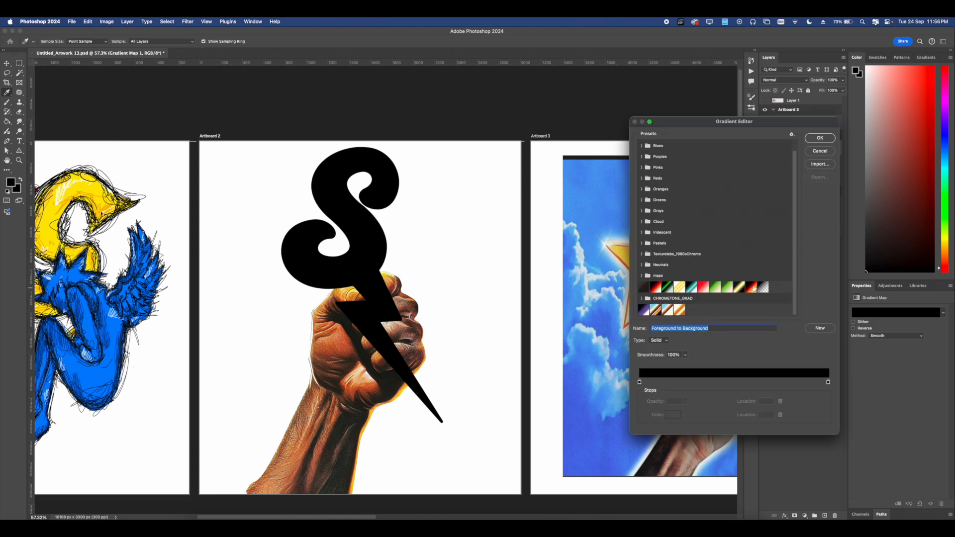
{"action": "left_click", "coordinate": [754, 287]}
{"action": "left_click_drag", "start_coordinate": [729, 124], "coordinate": [590, 119]}
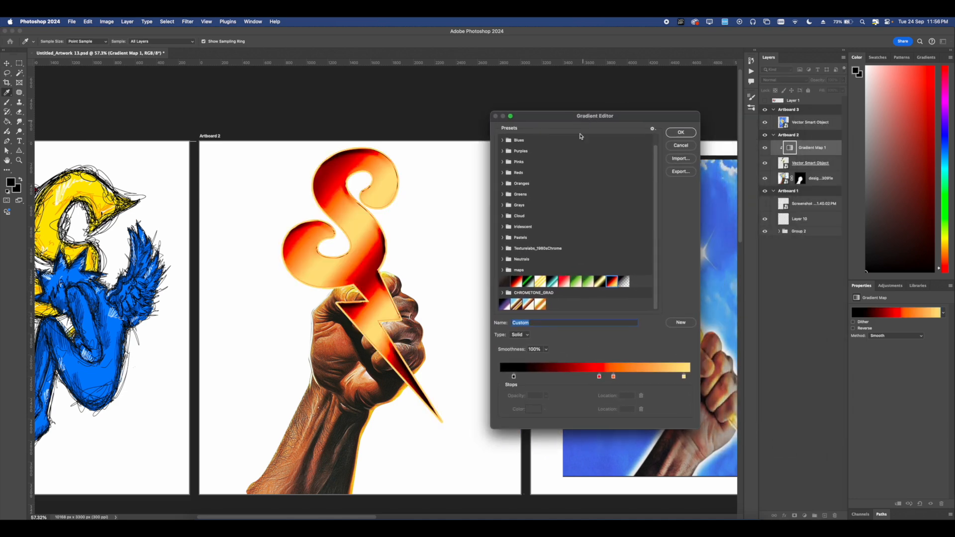
{"action": "left_click", "coordinate": [600, 379]}
{"action": "left_click", "coordinate": [641, 409]}
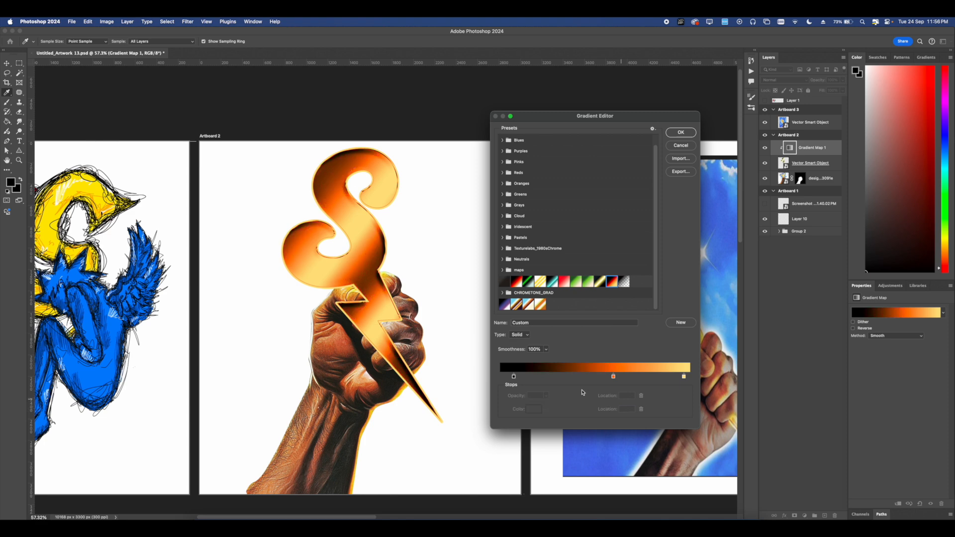
Recolour the gradient map's black starting stop to golden yellow.
{"action": "left_click", "coordinate": [516, 379]}
{"action": "left_click", "coordinate": [534, 409]}
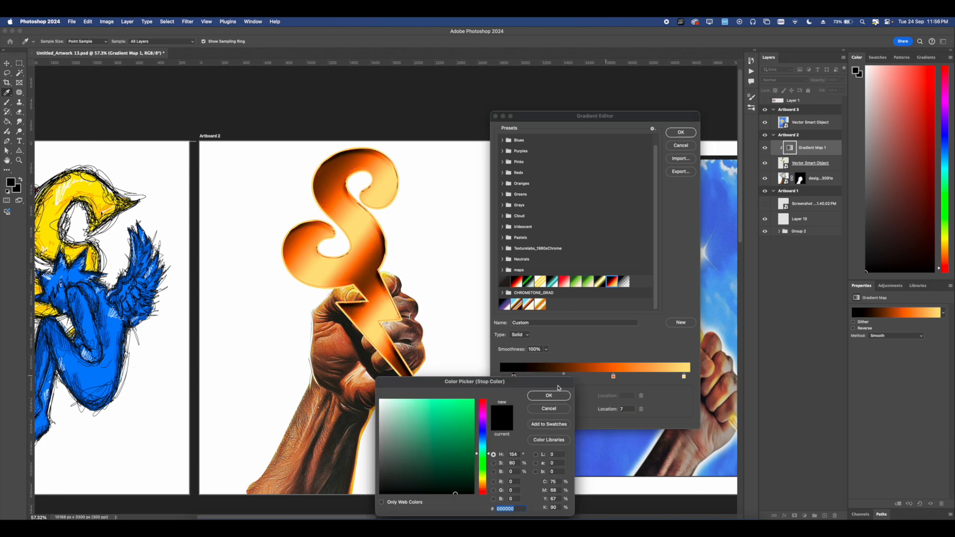
{"action": "left_click", "coordinate": [483, 483]}
{"action": "mouse_move", "coordinate": [448, 476]}
{"action": "left_mouse_down"}
{"action": "mouse_move", "coordinate": [427, 412]}
{"action": "mouse_move", "coordinate": [410, 473]}
{"action": "mouse_move", "coordinate": [412, 431]}
{"action": "mouse_move", "coordinate": [446, 390]}
{"action": "mouse_move", "coordinate": [464, 396]}
{"action": "left_mouse_up"}
{"action": "left_click", "coordinate": [555, 399]}
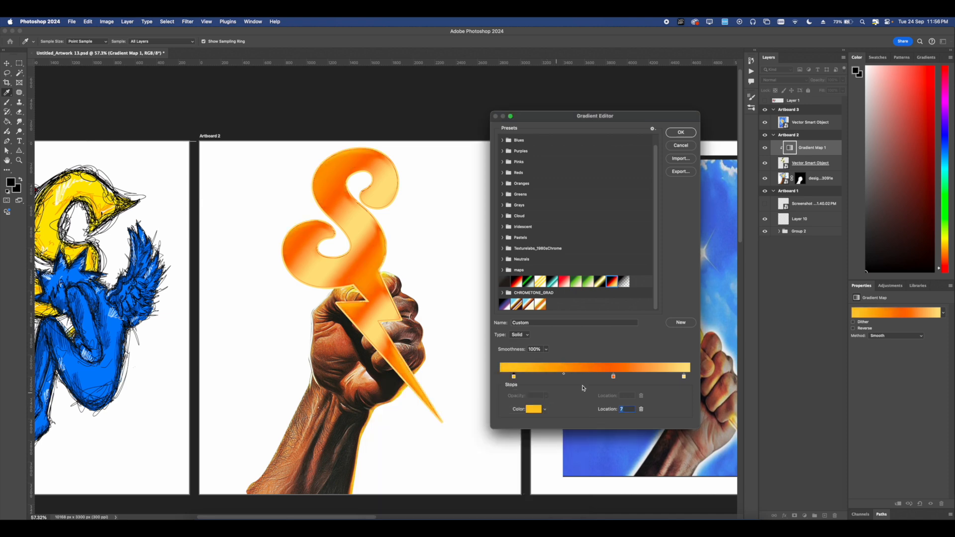
Relocate the gradient's orange stop to 48% and change its colour to dark olive #3d3510.
{"action": "left_click_drag", "start_coordinate": [615, 379], "coordinate": [591, 377]}
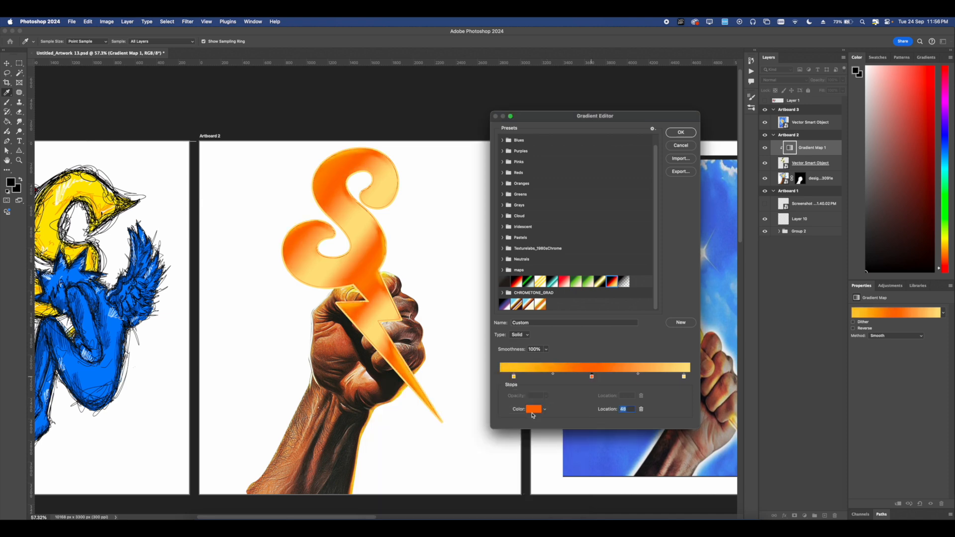
{"action": "left_click", "coordinate": [534, 409]}
{"action": "left_click", "coordinate": [412, 400]}
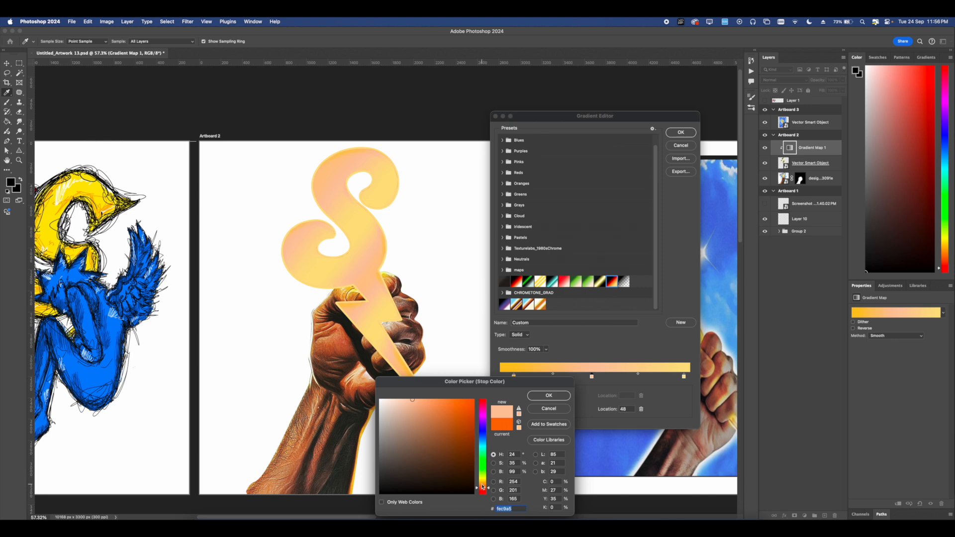
{"action": "left_click", "coordinate": [482, 481]}
{"action": "mouse_move", "coordinate": [458, 455]}
{"action": "left_mouse_down"}
{"action": "mouse_move", "coordinate": [443, 425]}
{"action": "mouse_move", "coordinate": [420, 416]}
{"action": "mouse_move", "coordinate": [449, 471]}
{"action": "left_mouse_up"}
{"action": "left_click", "coordinate": [543, 399]}
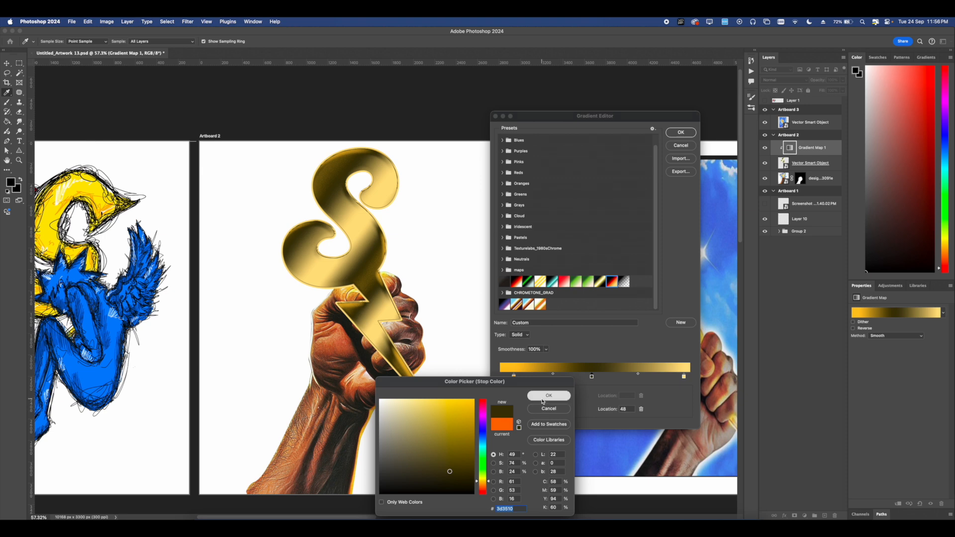
Try white for the gradient's last stop, and settle on golden yellow #ffc000.
{"action": "left_click", "coordinate": [684, 376]}
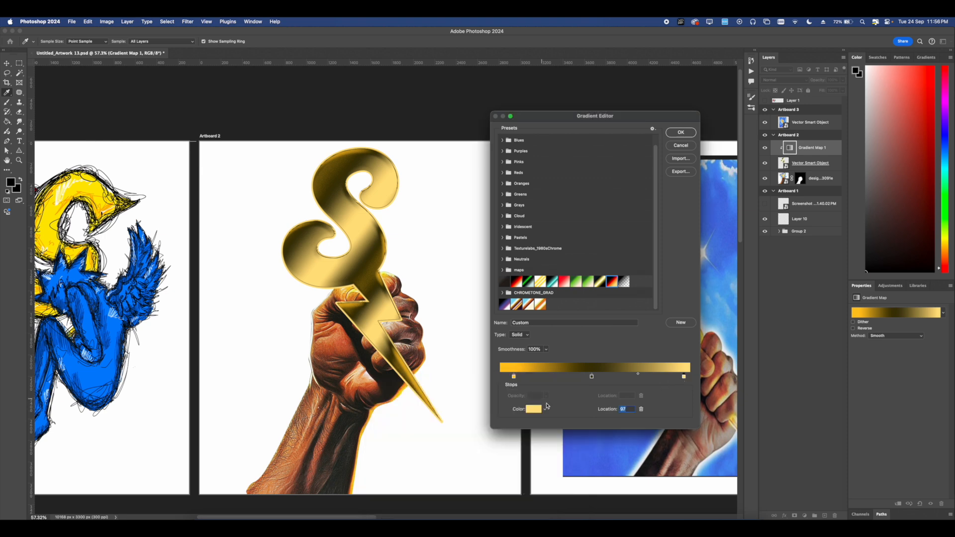
{"action": "left_click", "coordinate": [534, 409]}
{"action": "type", "text": "ffffff"}
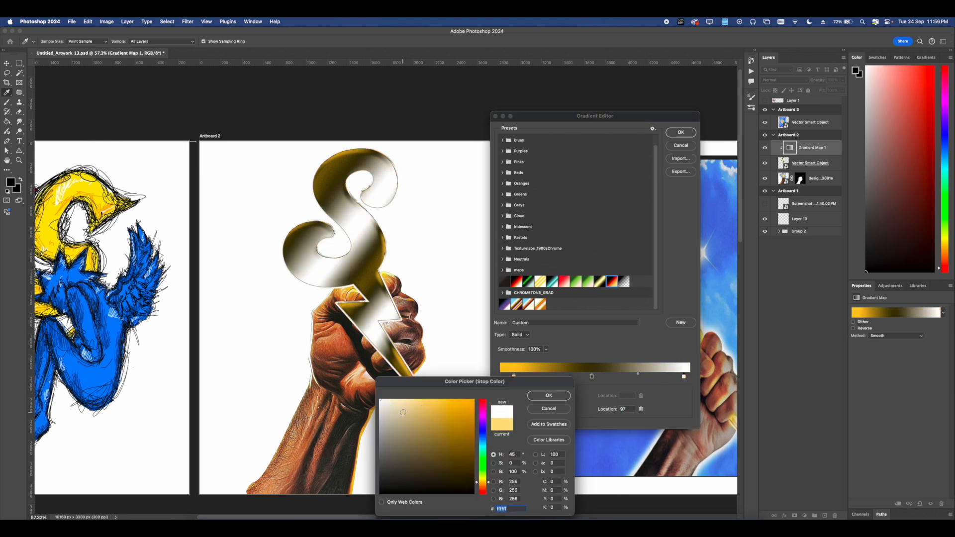
{"action": "type", "text": "ffc000"}
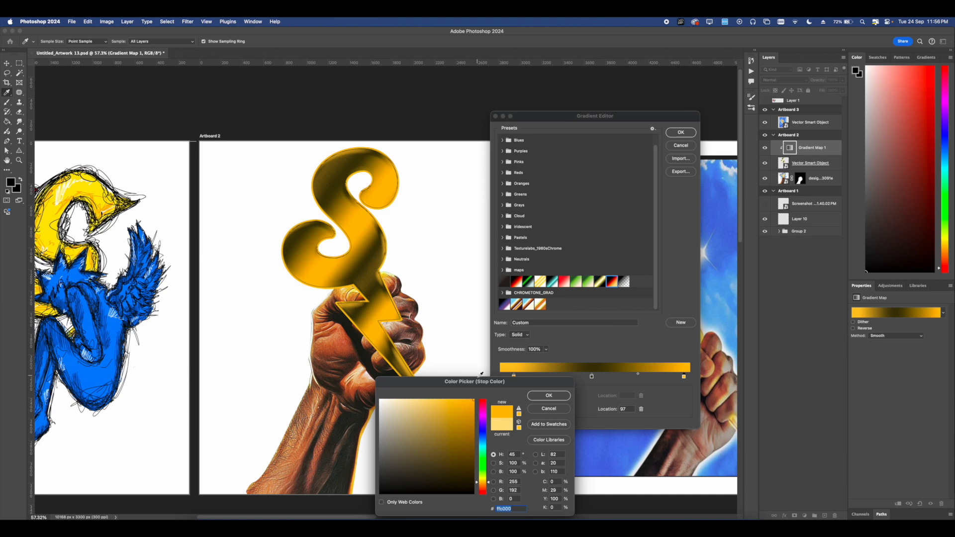
{"action": "left_click", "coordinate": [549, 396]}
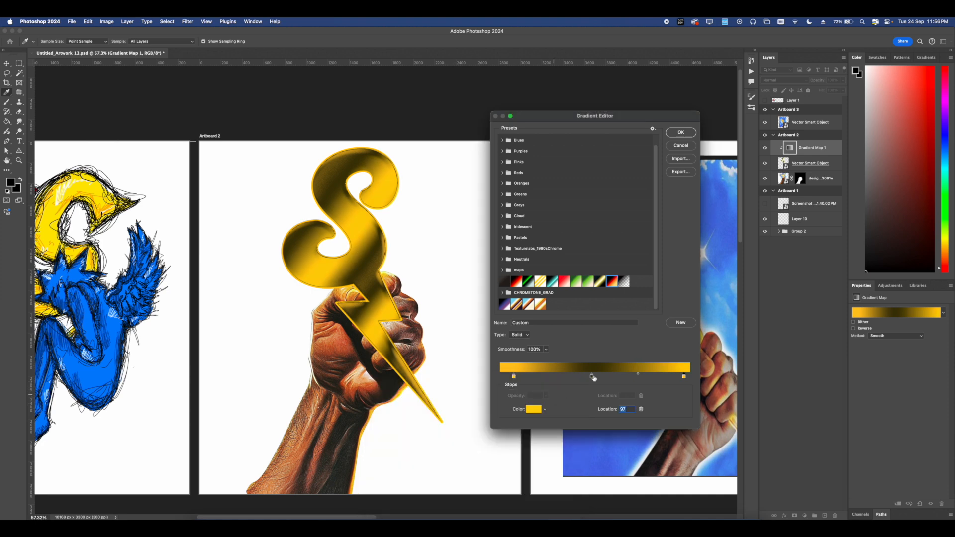
Place the first yellow stop at the gradient's start and set two dark olive stops at about 50% and 72%.
{"action": "left_click_drag", "start_coordinate": [592, 377], "coordinate": [531, 376]}
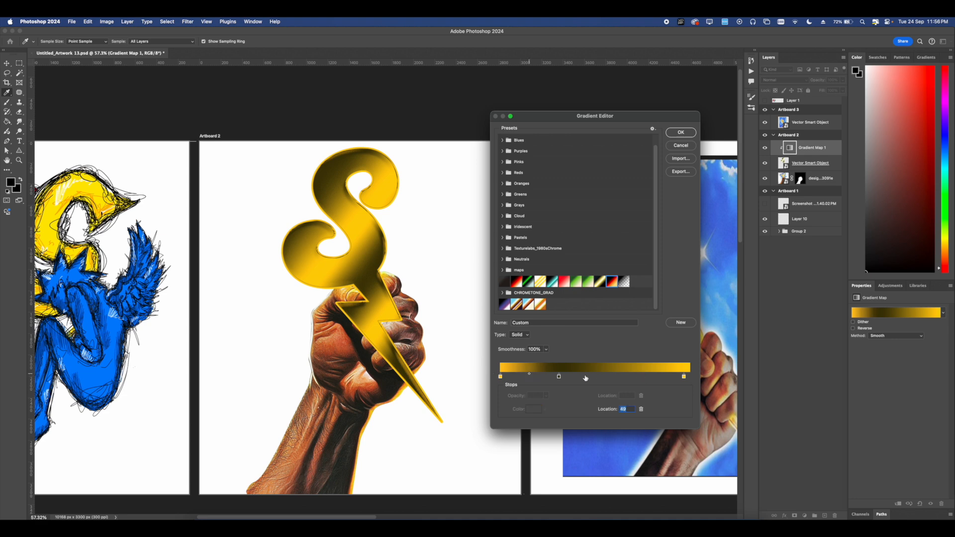
{"action": "left_click", "coordinate": [559, 377]}
{"action": "mouse_move", "coordinate": [621, 377]}
{"action": "left_mouse_down"}
{"action": "mouse_move", "coordinate": [610, 378]}
{"action": "mouse_move", "coordinate": [636, 376]}
{"action": "left_mouse_up"}
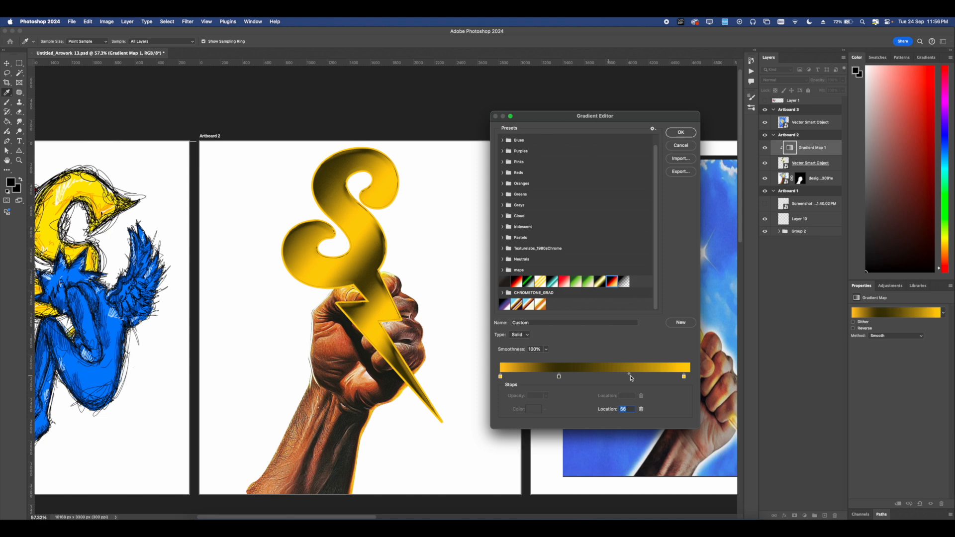
{"action": "left_click_drag", "start_coordinate": [560, 377], "coordinate": [638, 377]}
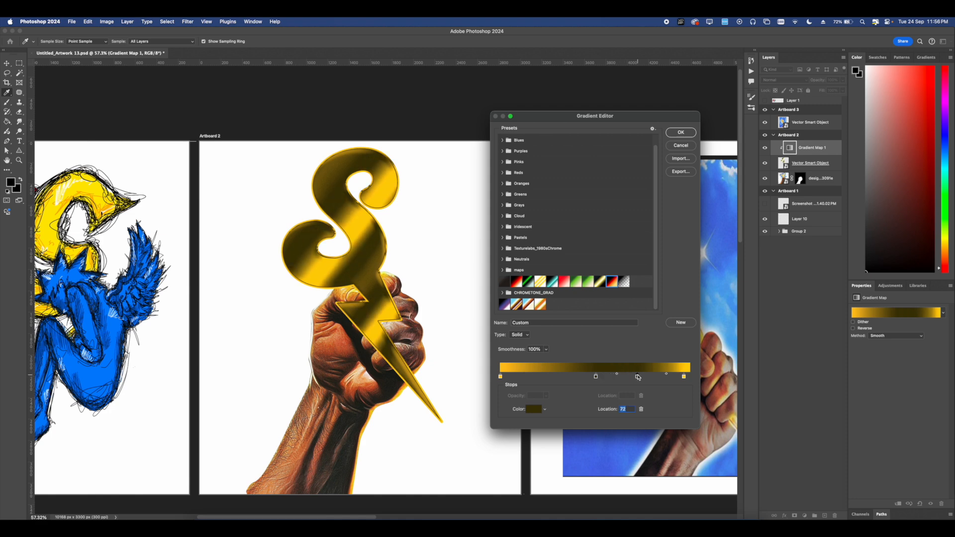
Try a yellow stop at 62% between the two dark stops, with the first dark stop shifted towards the start.
{"action": "left_click", "coordinate": [684, 376]}
{"action": "left_click", "coordinate": [619, 377]}
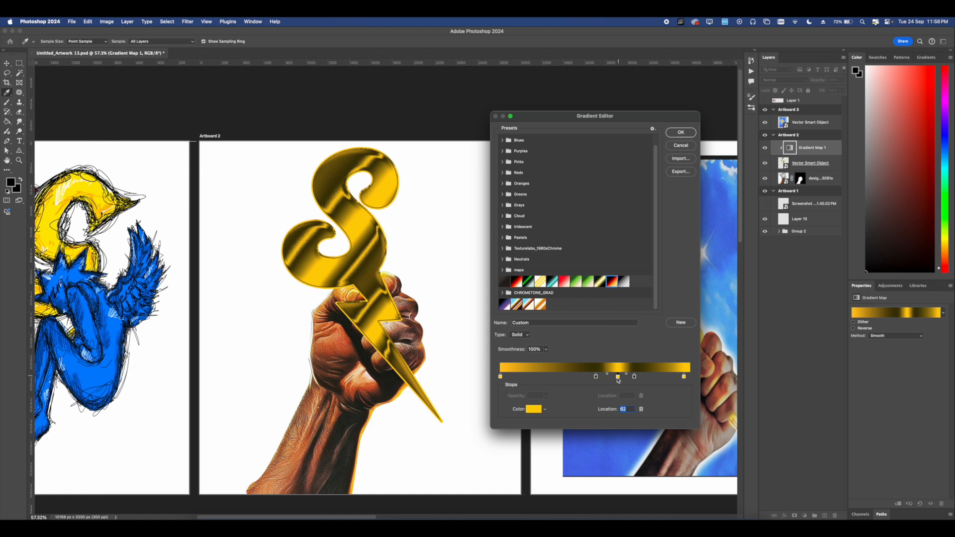
{"action": "left_click_drag", "start_coordinate": [596, 377], "coordinate": [560, 377]}
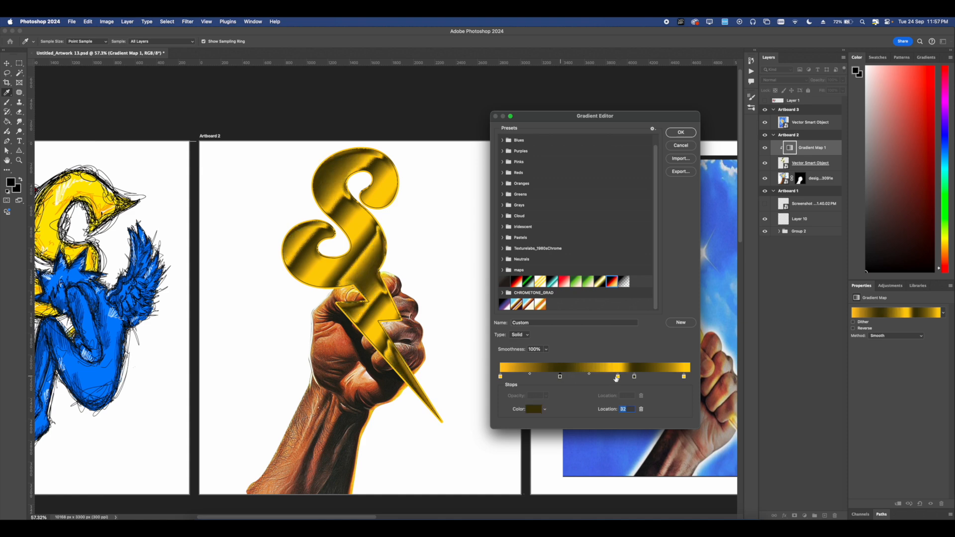
{"action": "key", "text": "super+z"}
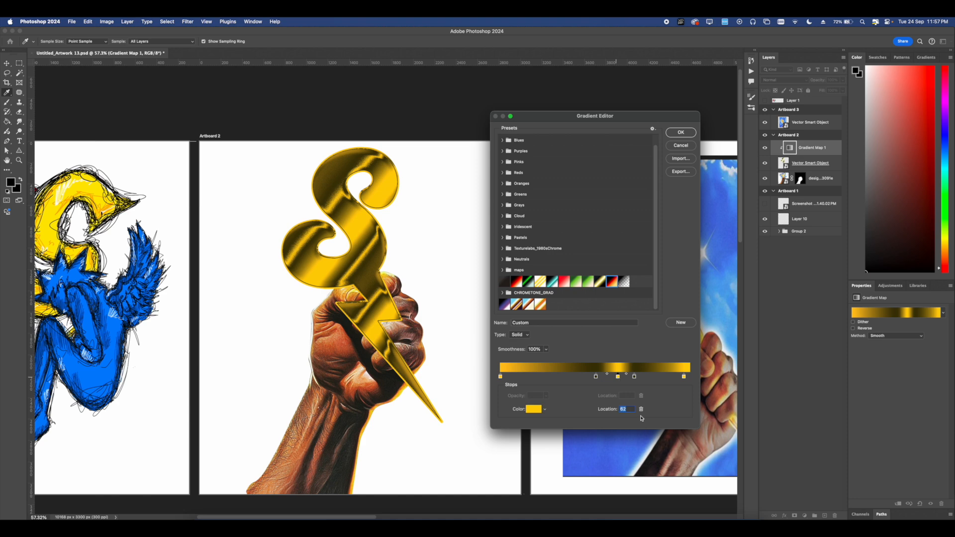
{"action": "left_click", "coordinate": [642, 409]}
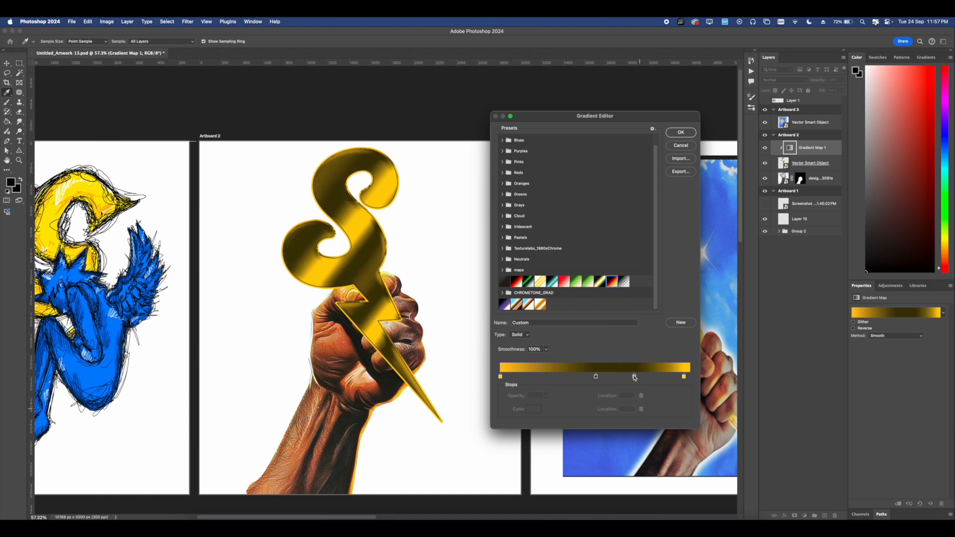
Narrow the dark band by placing the dark stops at 52% and about 62%, and apply the gradient.
{"action": "left_click_drag", "start_coordinate": [634, 377], "coordinate": [600, 379]}
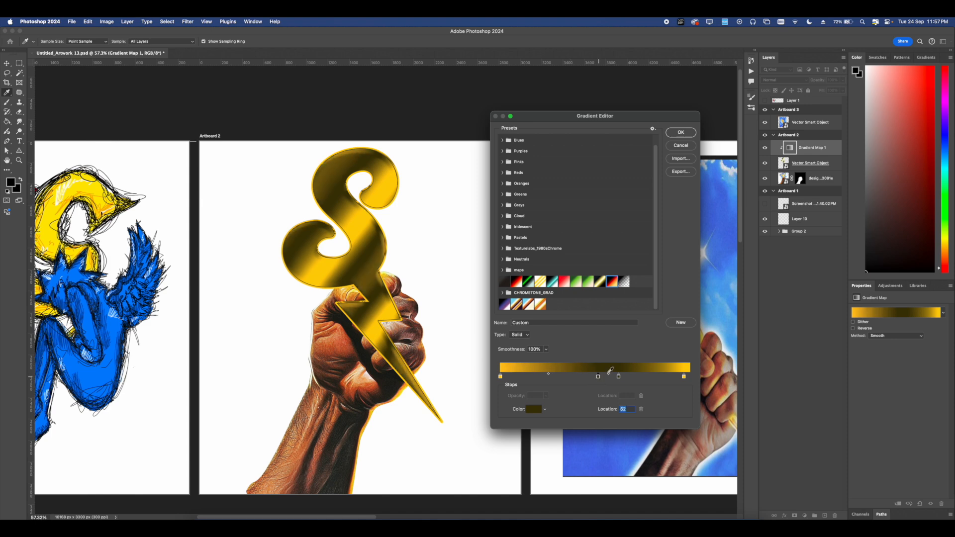
{"action": "left_click", "coordinate": [683, 135]}
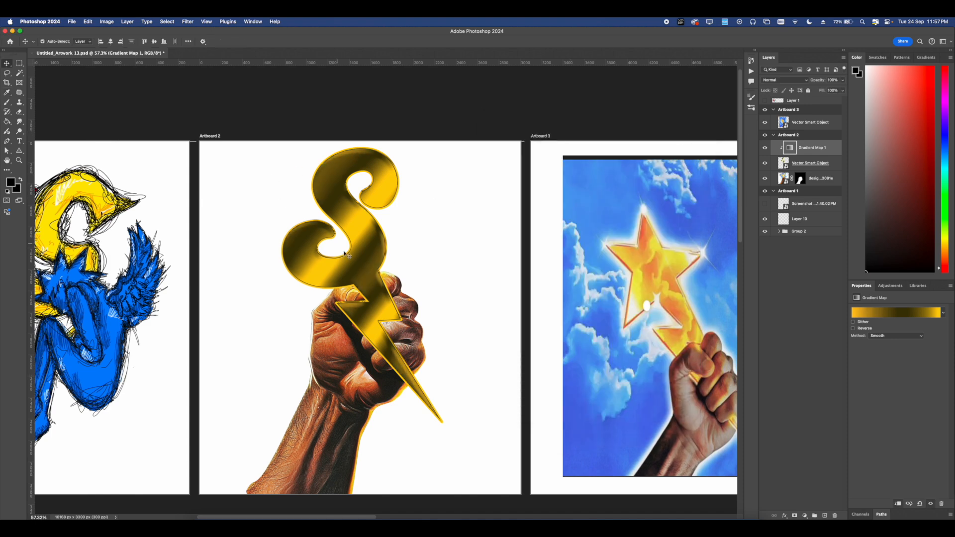
Open the contents of the S bolt smart object for editing, with its lightning section in close view.
{"action": "key", "text": "super+plus"}
{"action": "key", "text": "super+plus"}
{"action": "key", "text": "super+plus"}
{"action": "key", "text": "super+minus"}
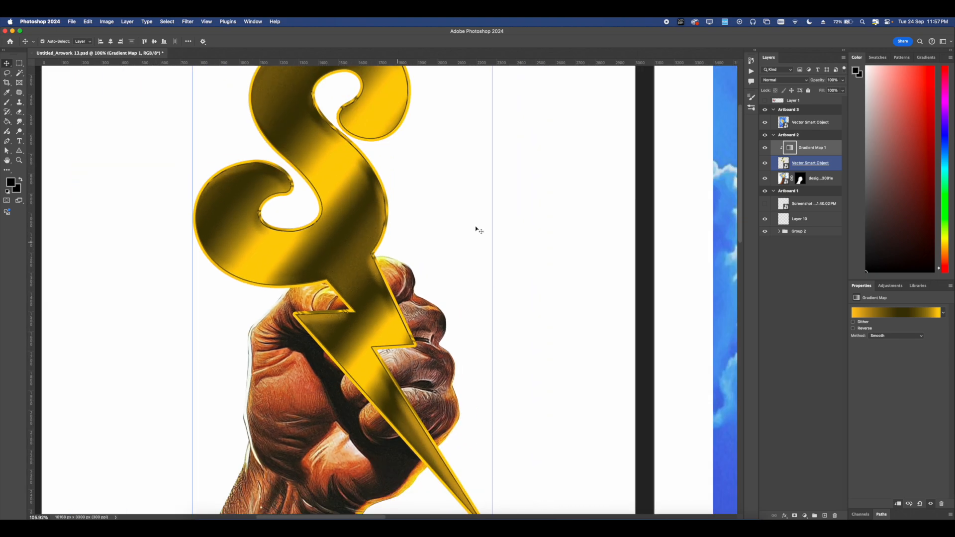
{"action": "double_click", "coordinate": [784, 163]}
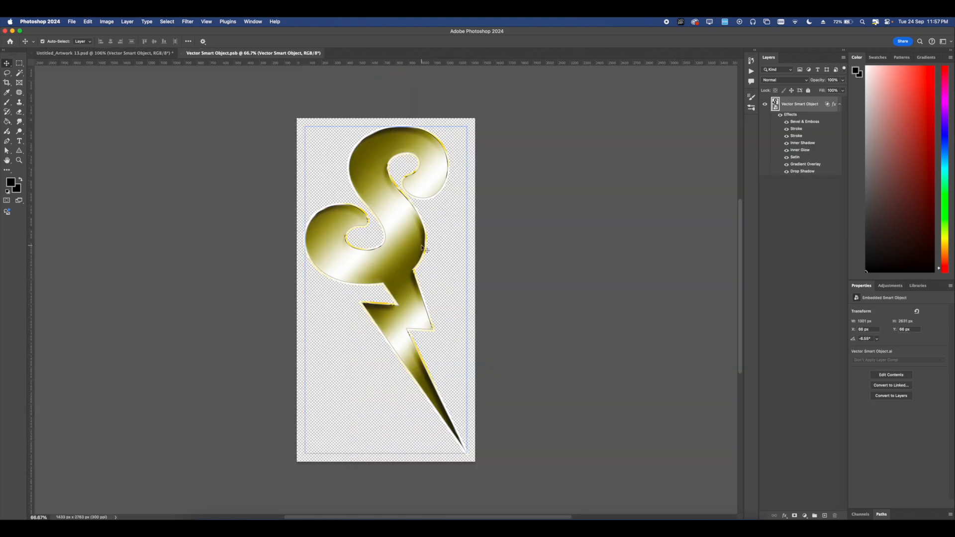
{"action": "key", "text": "super+plus"}
{"action": "key", "text": "super+plus"}
{"action": "left_click_drag", "start_coordinate": [444, 240], "coordinate": [412, 247]}
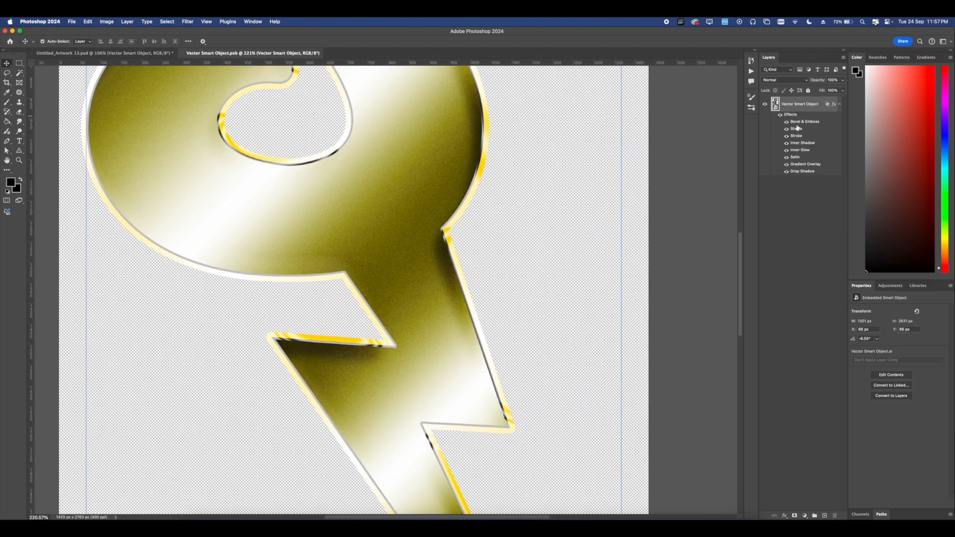
Make the S bolt's outer gold gradient stroke noticeably thinner and apply the layer style.
{"action": "double_click", "coordinate": [797, 122]}
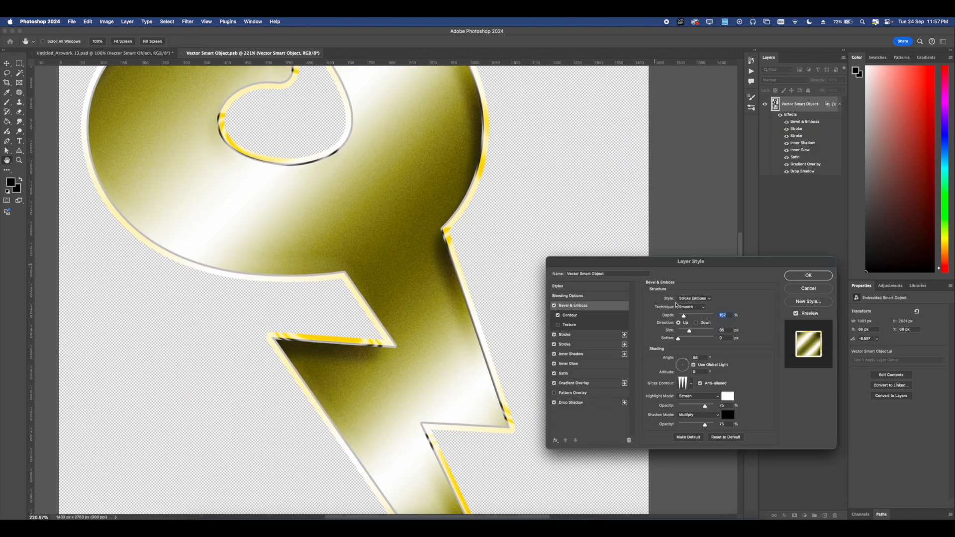
{"action": "left_click", "coordinate": [571, 346]}
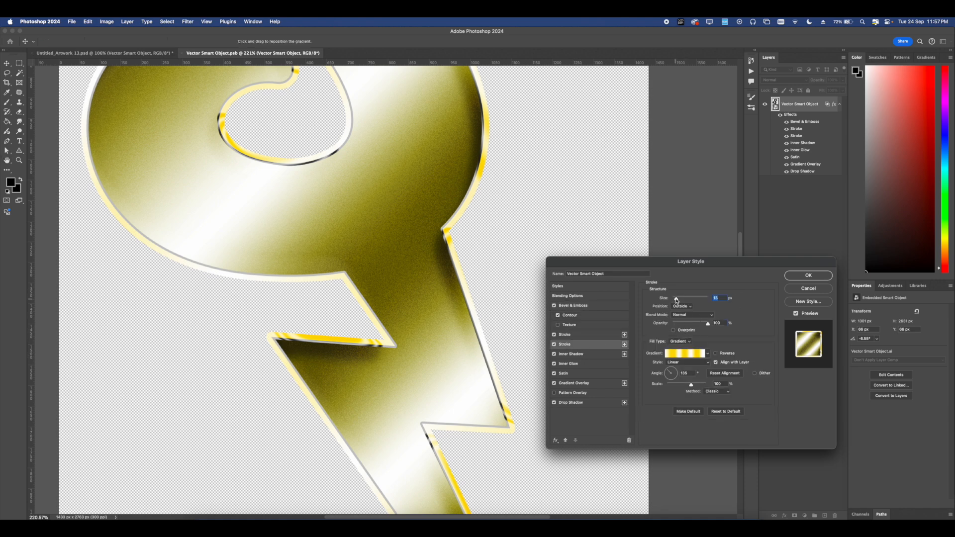
{"action": "left_click_drag", "start_coordinate": [677, 300], "coordinate": [676, 301]}
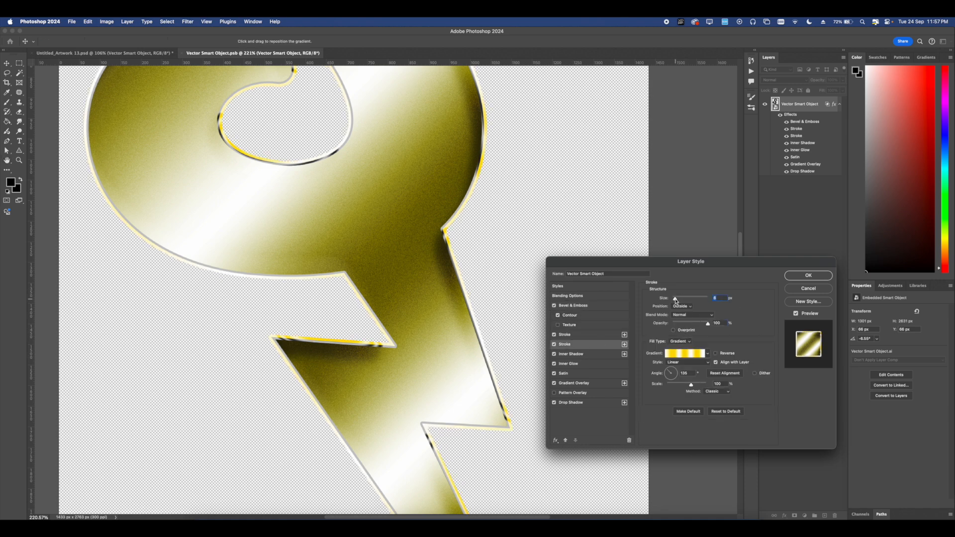
{"action": "left_click", "coordinate": [798, 278]}
Save and close the S bolt smart object, returning to the main artwork with Artboard 2 in view.
{"action": "key", "text": "super+0"}
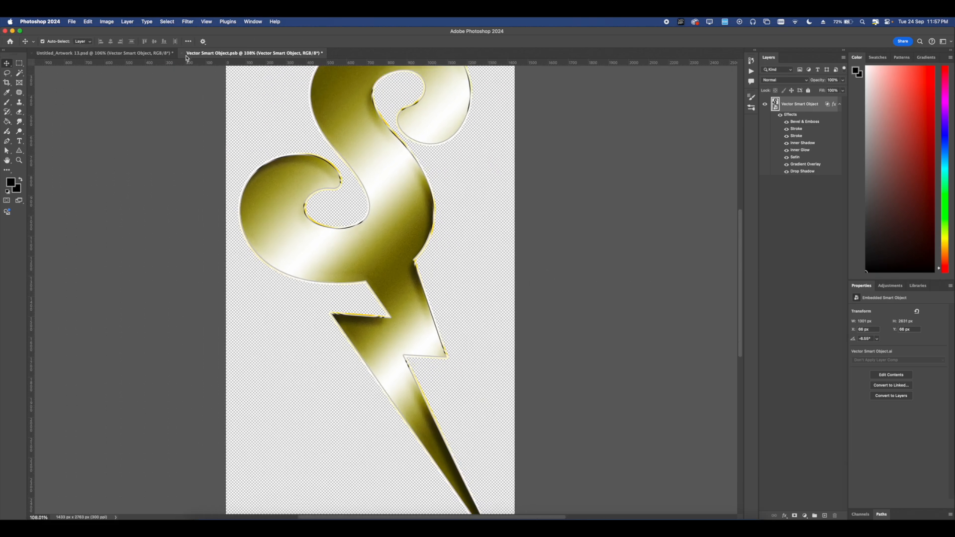
{"action": "key", "text": "super+w"}
{"action": "left_click", "coordinate": [470, 194]}
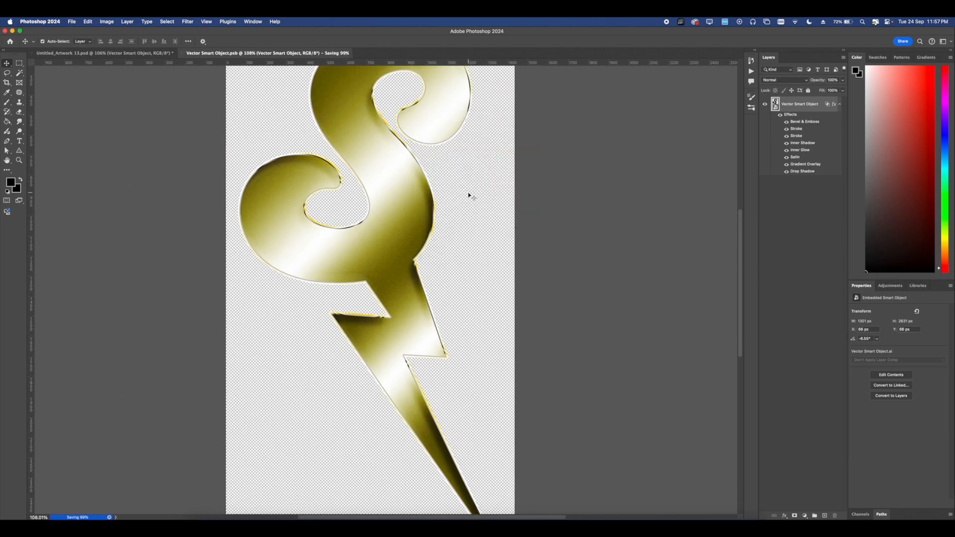
{"action": "scroll", "coordinate": [381, 186], "scroll_direction": "down", "scroll_amount": 3}
{"action": "scroll", "coordinate": [381, 185], "scroll_direction": "up", "scroll_amount": 3}
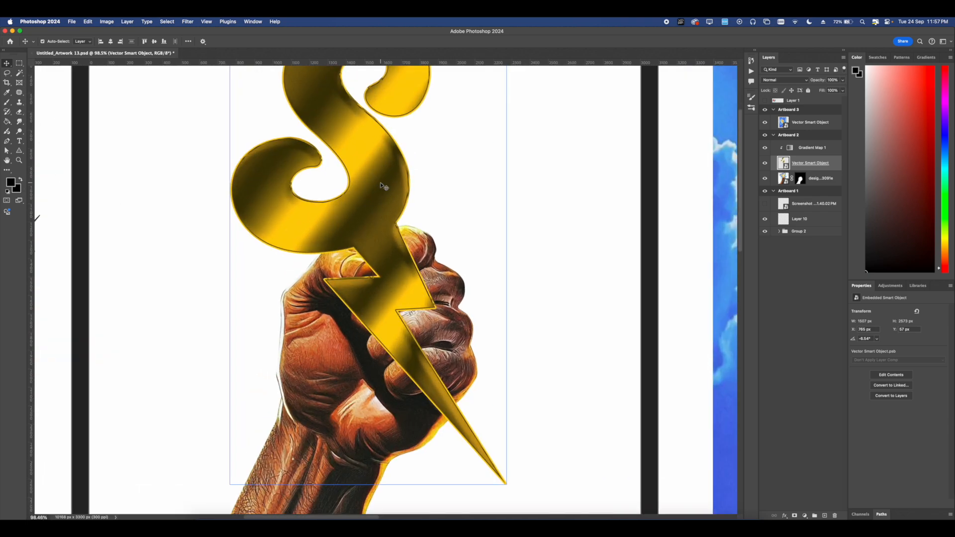
{"action": "scroll", "coordinate": [382, 186], "scroll_direction": "up", "scroll_amount": 2}
{"action": "scroll", "coordinate": [383, 186], "scroll_direction": "down", "scroll_amount": 5}
{"action": "left_click_drag", "start_coordinate": [378, 185], "coordinate": [361, 225]}
{"action": "scroll", "coordinate": [399, 214], "scroll_direction": "down", "scroll_amount": 2}
{"action": "left_click_drag", "start_coordinate": [429, 260], "coordinate": [456, 249]}
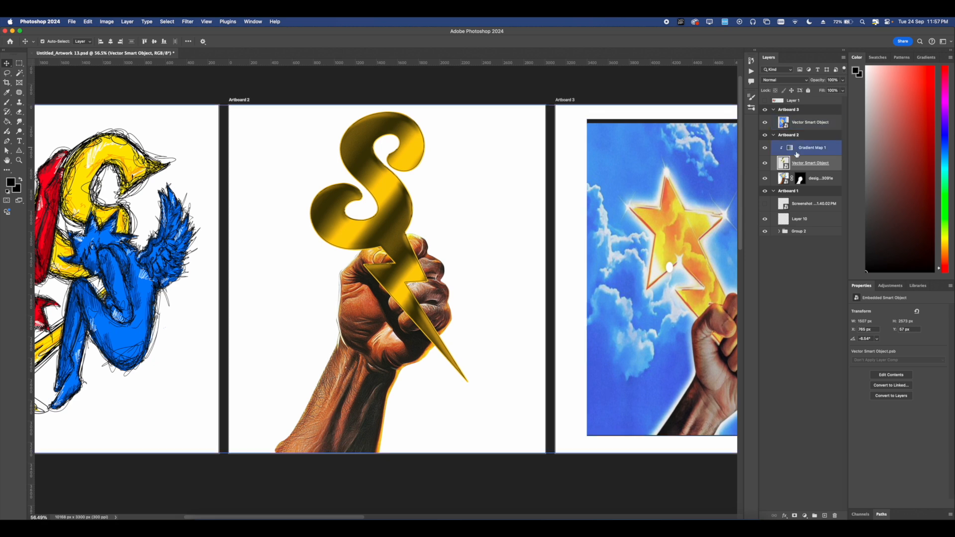
Reduce the fill of the Gradient Map 1 layer clipped to the S bolt.
{"action": "left_click", "coordinate": [797, 154]}
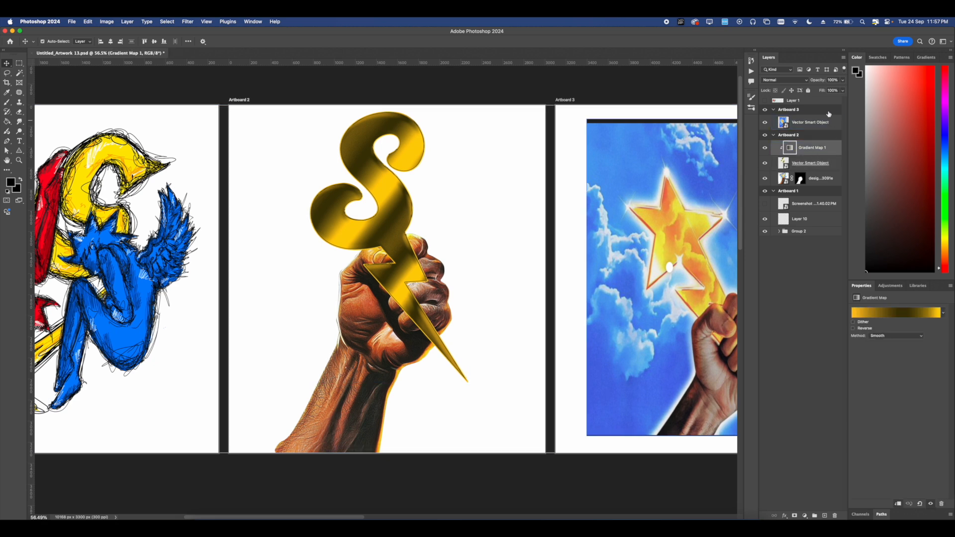
{"action": "left_click_drag", "start_coordinate": [842, 91], "coordinate": [835, 101]}
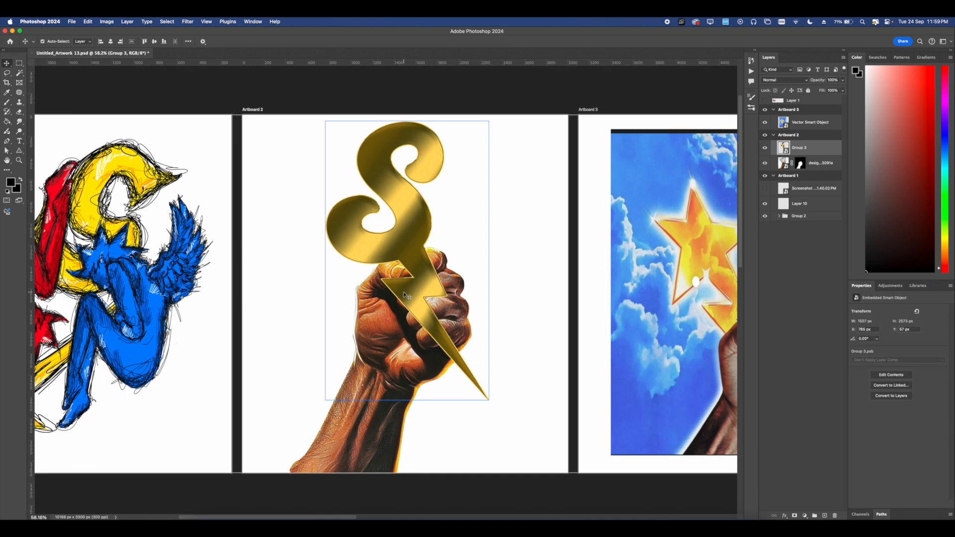
Convert the masked fist layer in Artboard 2 to a smart object.
{"action": "left_click", "coordinate": [789, 150]}
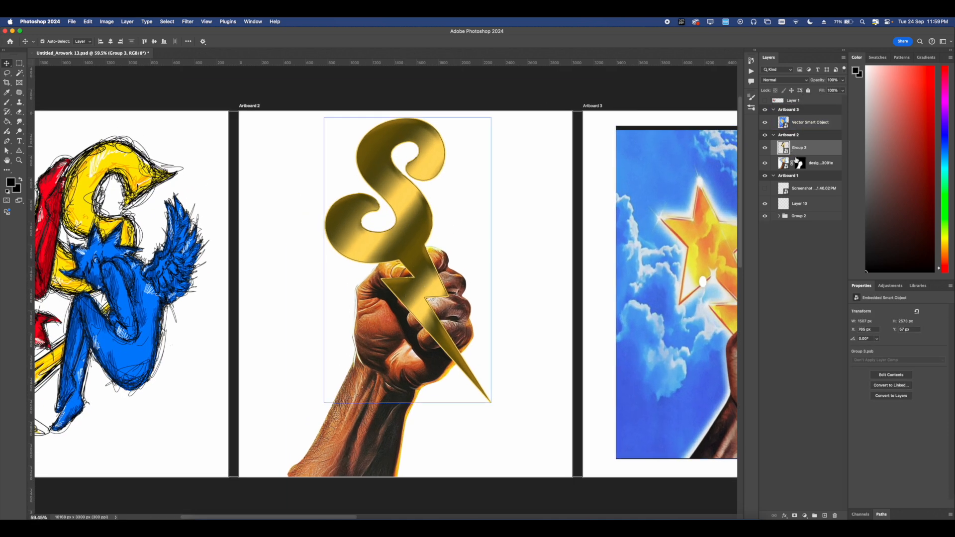
{"action": "left_click", "coordinate": [811, 162]}
{"action": "right_click", "coordinate": [817, 161]}
{"action": "left_click", "coordinate": [851, 306]}
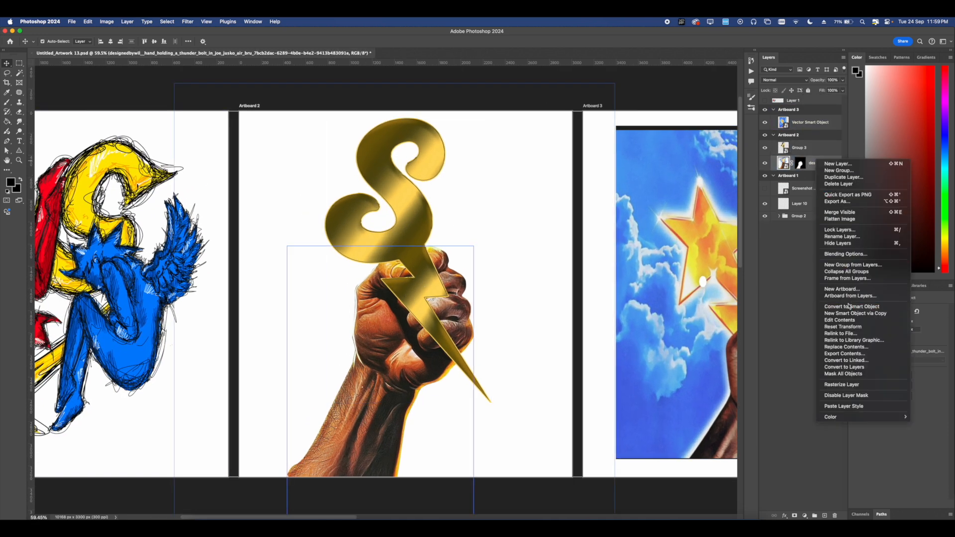
Group the bolt and fist layers, duplicate the group, and hide the original so the expanded copy can be edited.
{"action": "key", "text": "super+g"}
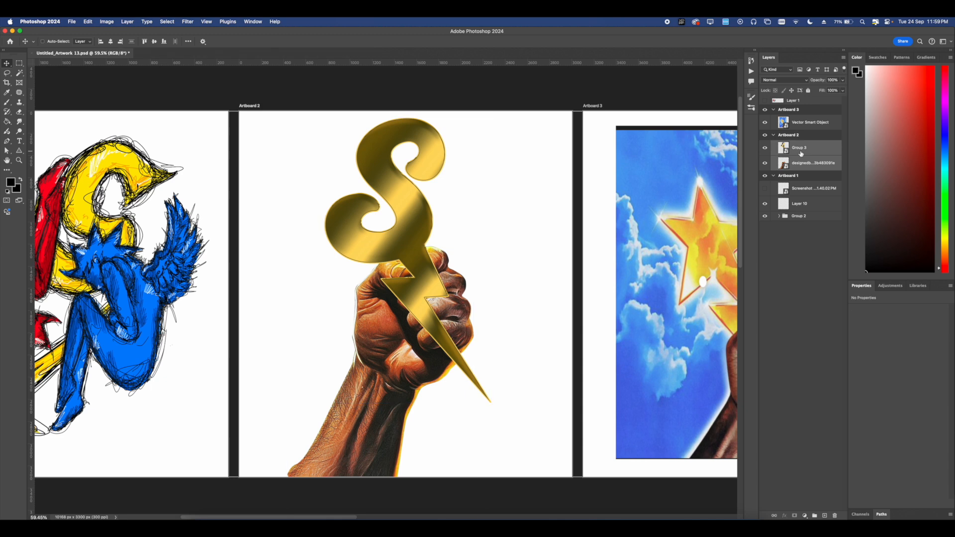
{"action": "left_click_drag", "start_coordinate": [794, 148], "coordinate": [805, 184]}
{"action": "left_click", "coordinate": [765, 154]}
{"action": "left_click", "coordinate": [779, 145]}
{"action": "key", "text": "super+z"}
{"action": "left_click", "coordinate": [800, 173]}
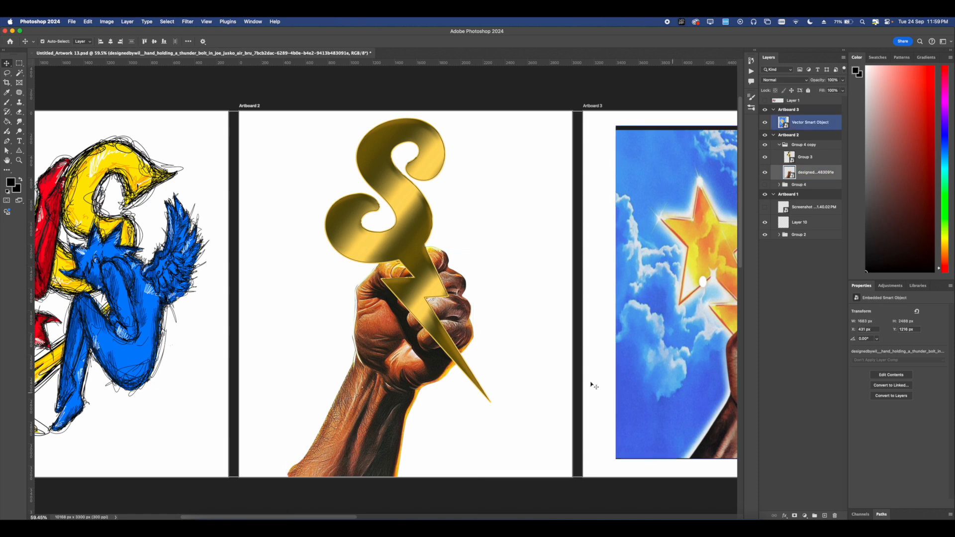
Lower the opacity of the S bolt layer in the copied group to about 46% so the fist shows through.
{"action": "scroll", "coordinate": [440, 330], "scroll_direction": "up", "scroll_amount": 3}
{"action": "left_click", "coordinate": [812, 157]}
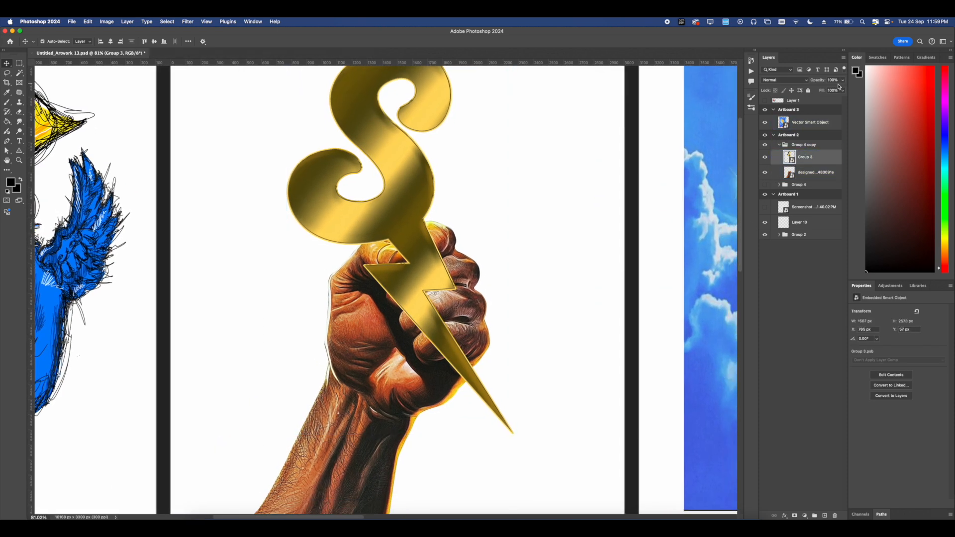
{"action": "left_click", "coordinate": [842, 80]}
{"action": "left_click", "coordinate": [824, 90]}
{"action": "scroll", "coordinate": [392, 279], "scroll_direction": "up", "scroll_amount": 7}
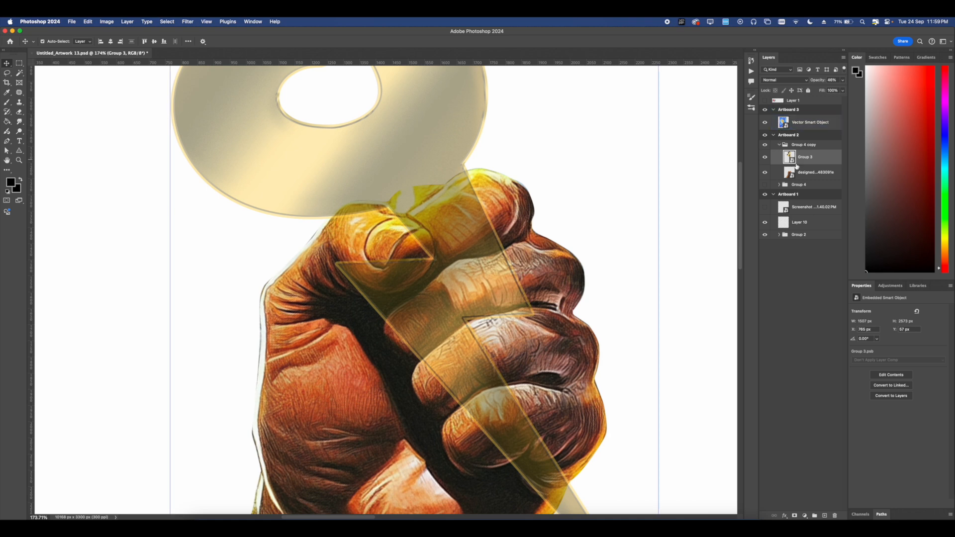
Add a layer mask to the S bolt and set up a smaller Hard Round brush with 100% hardness.
{"action": "left_click", "coordinate": [795, 515]}
{"action": "scroll", "coordinate": [450, 231], "scroll_direction": "down", "scroll_amount": 2}
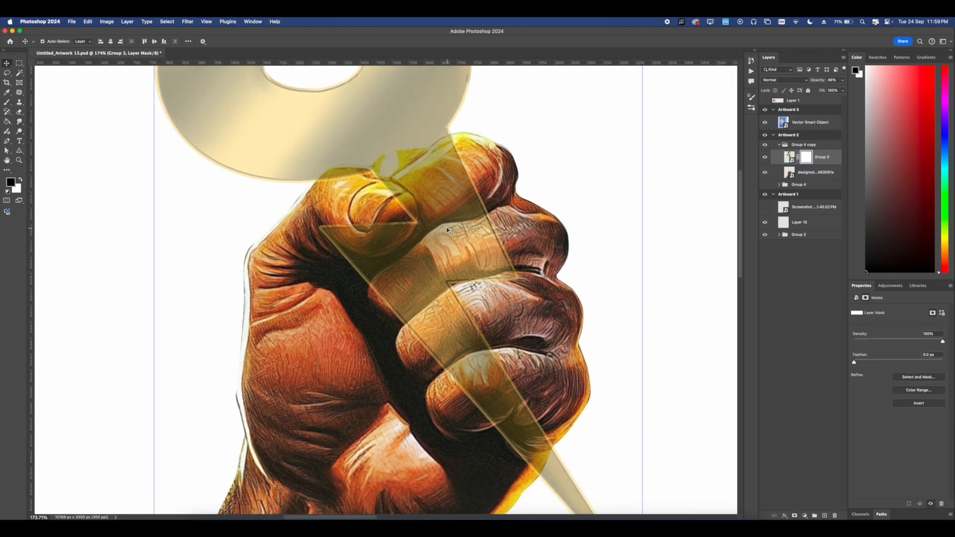
{"action": "scroll", "coordinate": [449, 231], "scroll_direction": "down", "scroll_amount": 2}
{"action": "key", "text": "b"}
{"action": "right_click", "coordinate": [516, 291]}
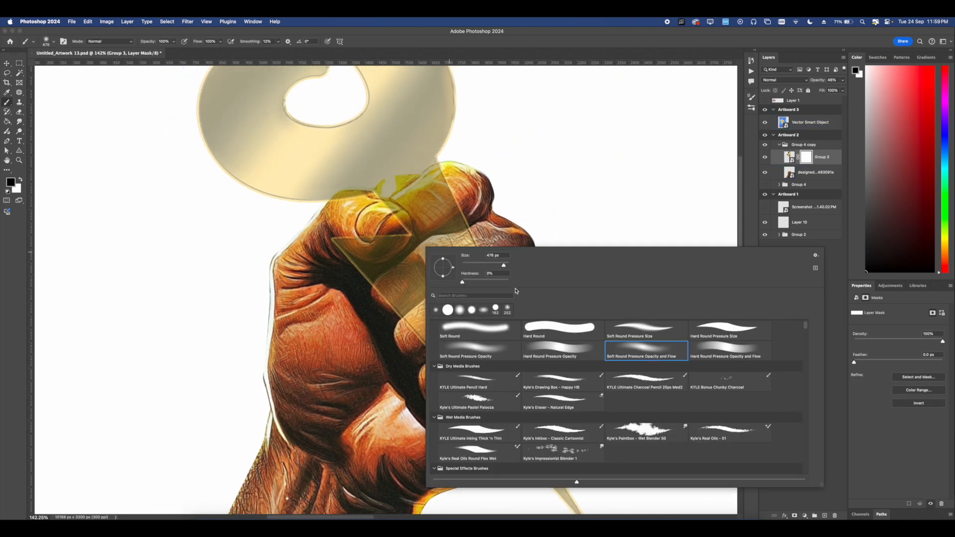
{"action": "left_click", "coordinate": [538, 335]}
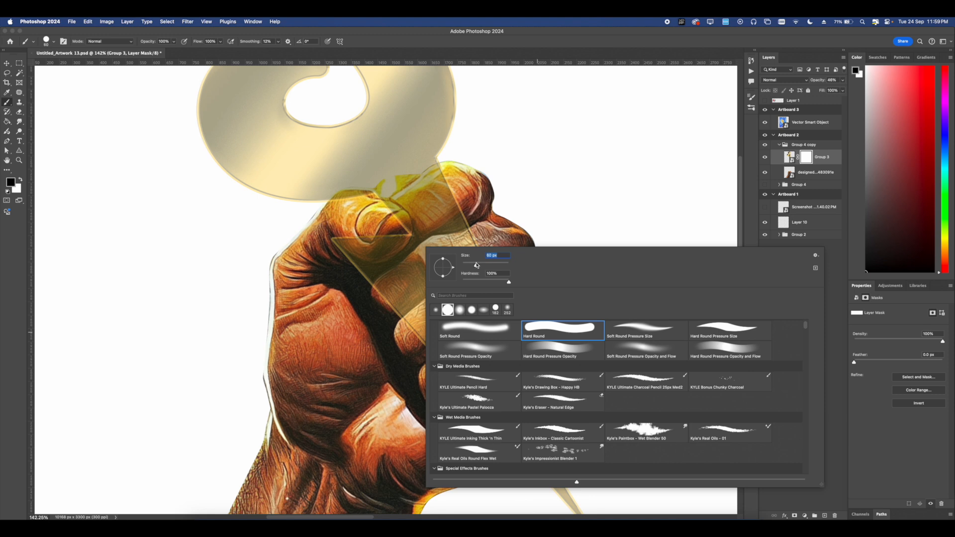
{"action": "left_click_drag", "start_coordinate": [469, 266], "coordinate": [468, 266]}
{"action": "key", "text": "Return"}
Mask the bolt off the upper edge of the index finger with black brush strokes, undoing stray strokes.
{"action": "scroll", "coordinate": [407, 192], "scroll_direction": "up", "scroll_amount": 2}
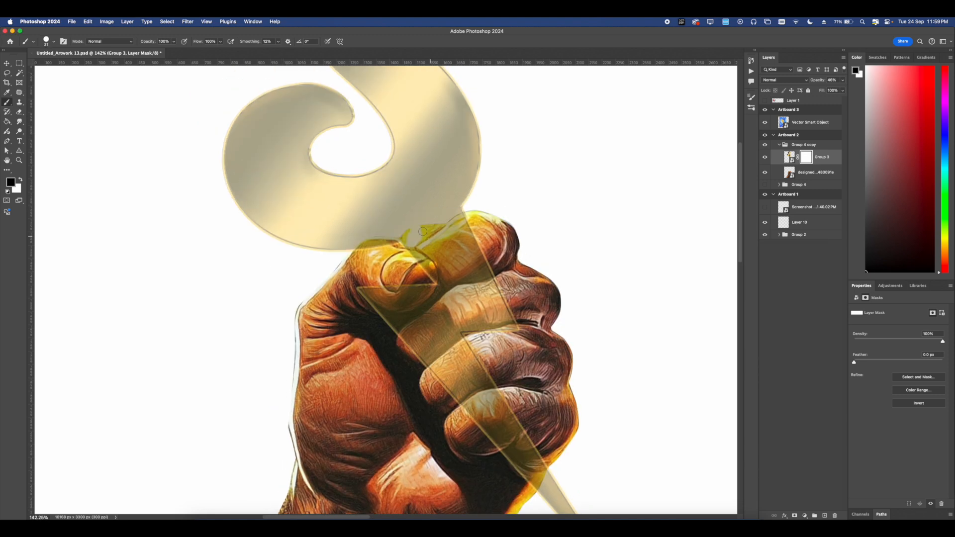
{"action": "scroll", "coordinate": [407, 219], "scroll_direction": "up", "scroll_amount": 3}
{"action": "right_click", "coordinate": [426, 232]}
{"action": "key", "text": "Return"}
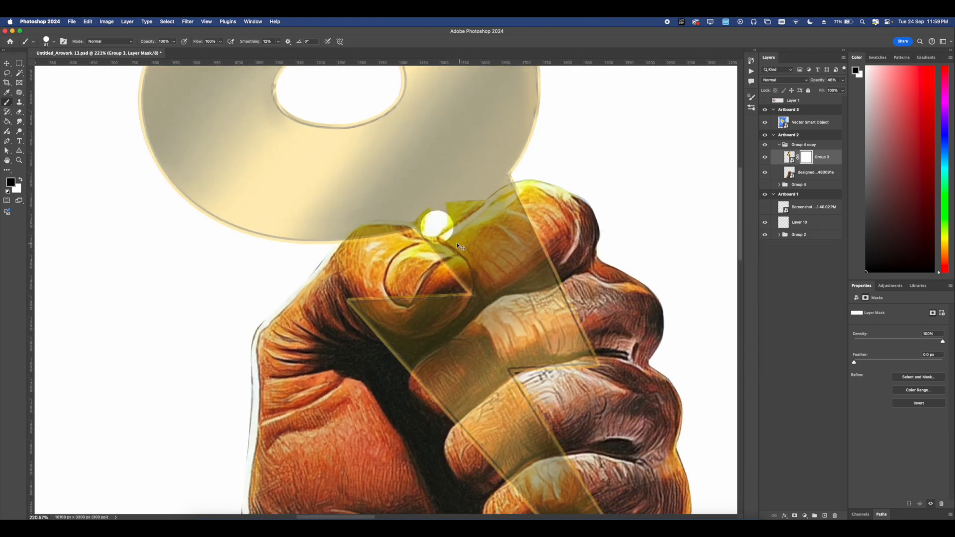
{"action": "scroll", "coordinate": [437, 220], "scroll_direction": "right", "scroll_amount": 3}
{"action": "left_click_drag", "start_coordinate": [409, 267], "coordinate": [474, 224]}
{"action": "key", "text": "super+z"}
{"action": "key", "text": "super+z"}
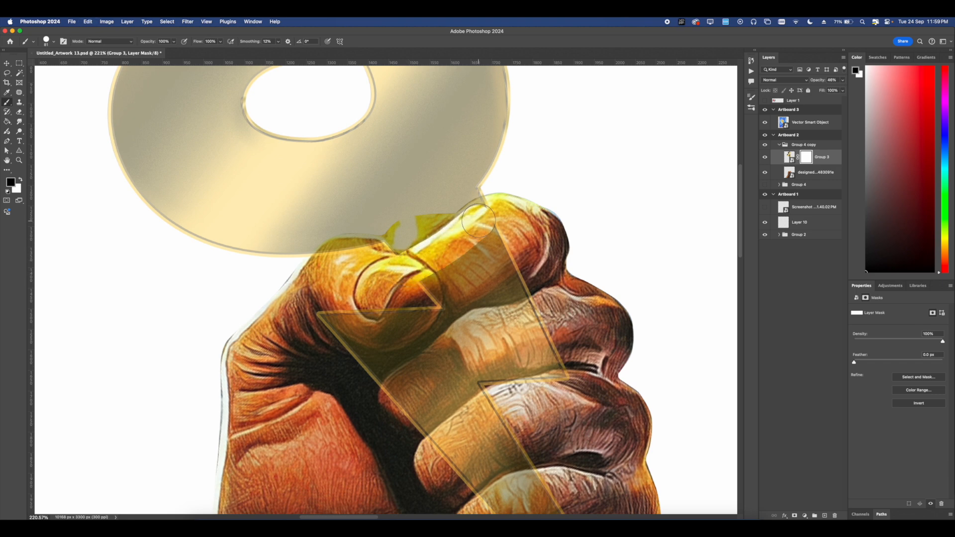
Undo the last mask stroke, load the fist's outline as a selection, and mask the bolt off the thumb's top edge.
{"action": "scroll", "coordinate": [481, 219], "scroll_direction": "up", "scroll_amount": 5}
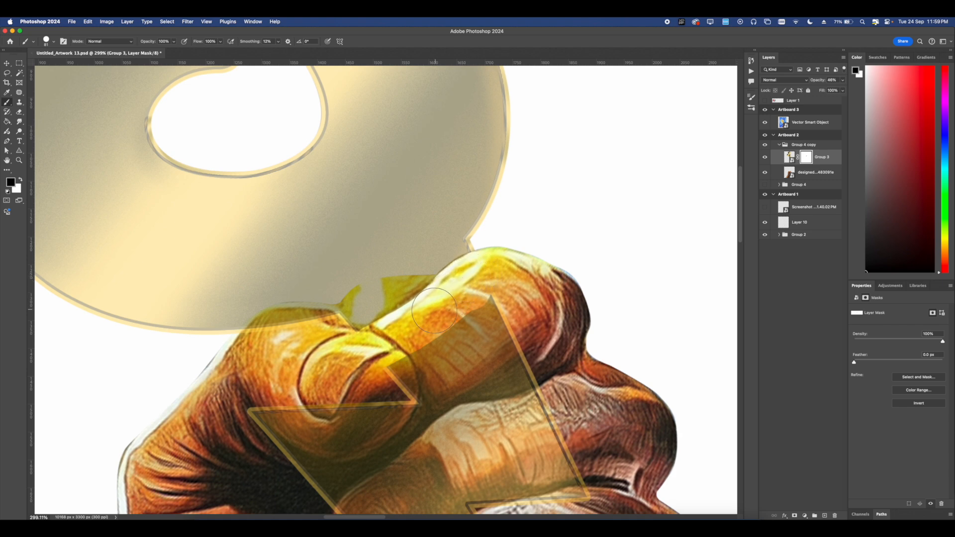
{"action": "scroll", "coordinate": [393, 336], "scroll_direction": "left", "scroll_amount": 2}
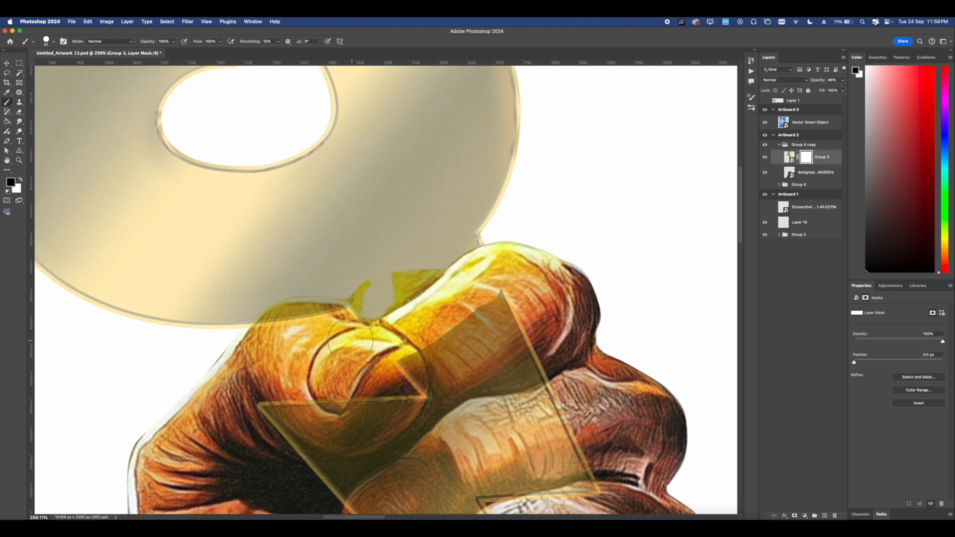
{"action": "scroll", "coordinate": [382, 341], "scroll_direction": "left", "scroll_amount": 3}
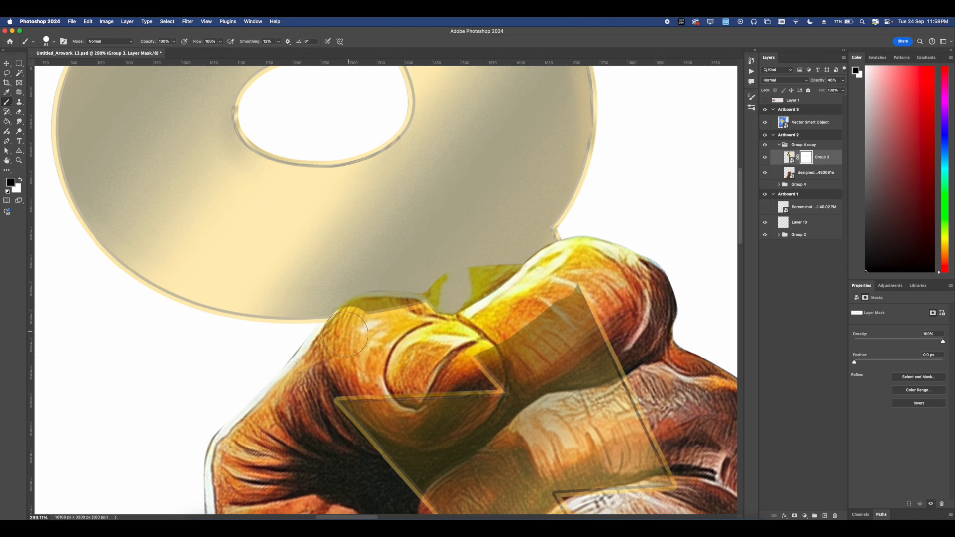
{"action": "key", "text": "super+z"}
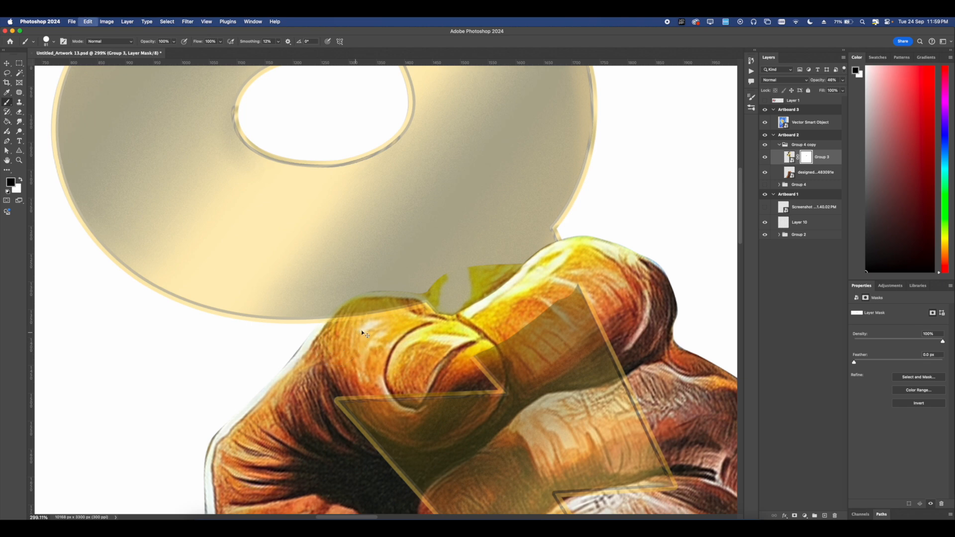
{"action": "left_click", "coordinate": [790, 173], "text": "super"}
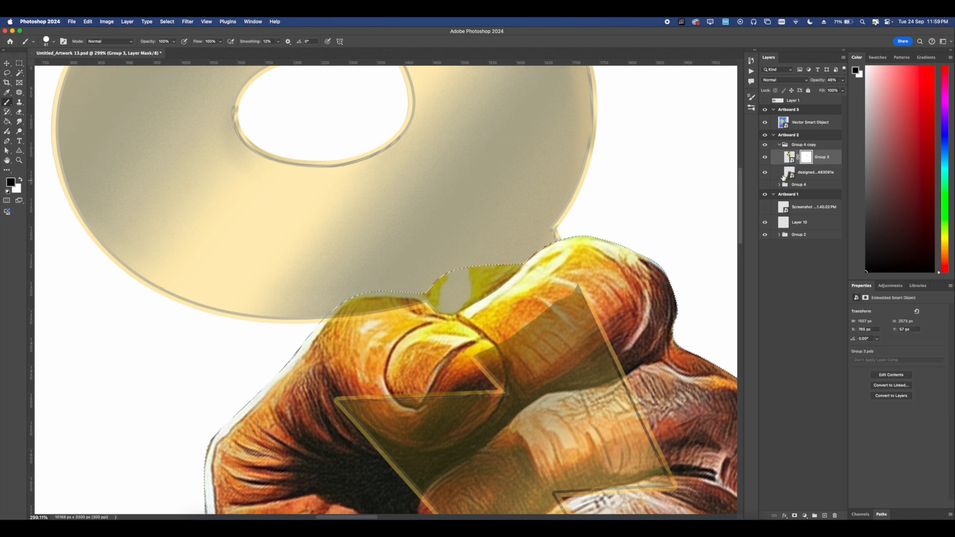
{"action": "left_click_drag", "start_coordinate": [346, 315], "coordinate": [401, 308]}
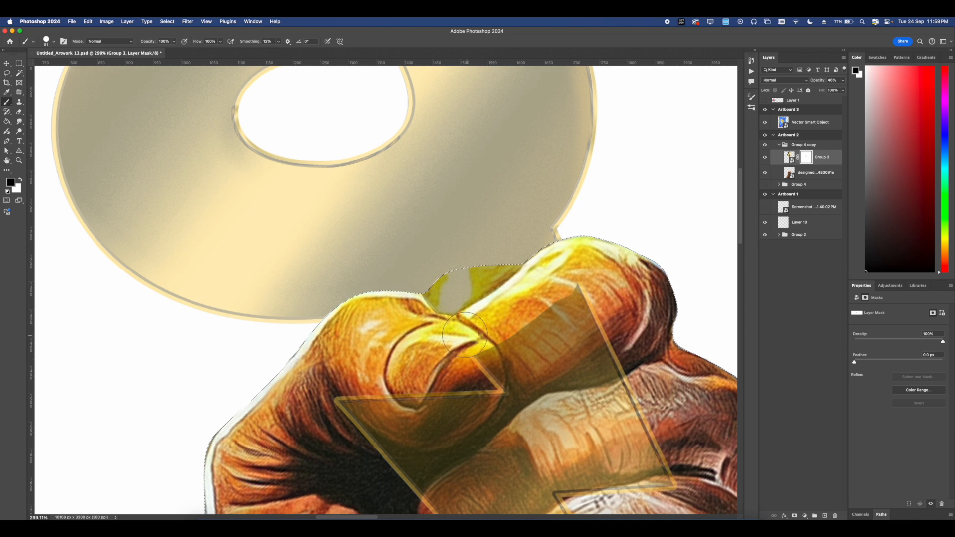
Paint black on the bolt's mask to reveal the rest of the thumb and the index finger.
{"action": "scroll", "coordinate": [454, 323], "scroll_direction": "down", "scroll_amount": 5}
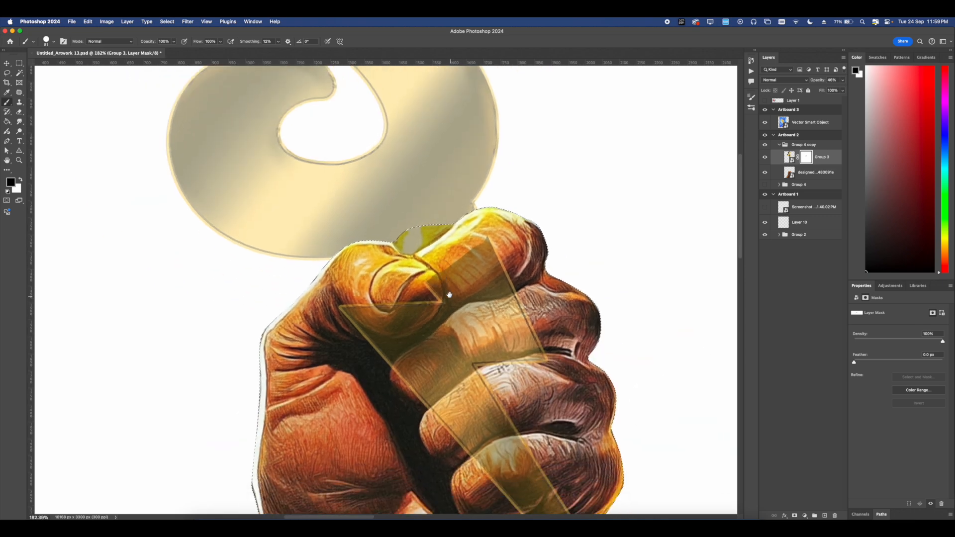
{"action": "scroll", "coordinate": [388, 218], "scroll_direction": "left", "scroll_amount": 3}
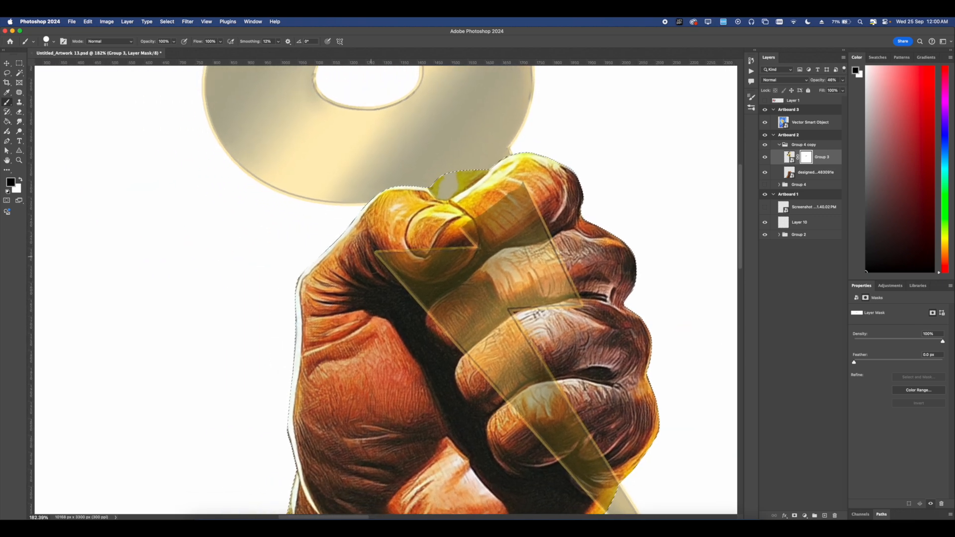
{"action": "mouse_move", "coordinate": [380, 259]}
{"action": "left_mouse_down"}
{"action": "mouse_move", "coordinate": [429, 271]}
{"action": "mouse_move", "coordinate": [412, 273]}
{"action": "left_mouse_up"}
{"action": "key", "text": "super+z"}
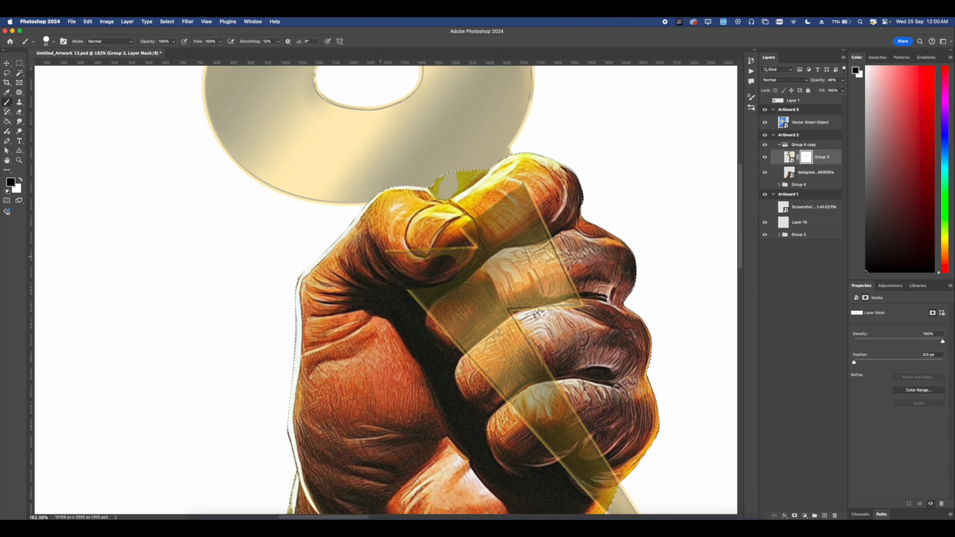
{"action": "scroll", "coordinate": [449, 263], "scroll_direction": "up", "scroll_amount": 2}
{"action": "scroll", "coordinate": [449, 263], "scroll_direction": "right", "scroll_amount": 2}
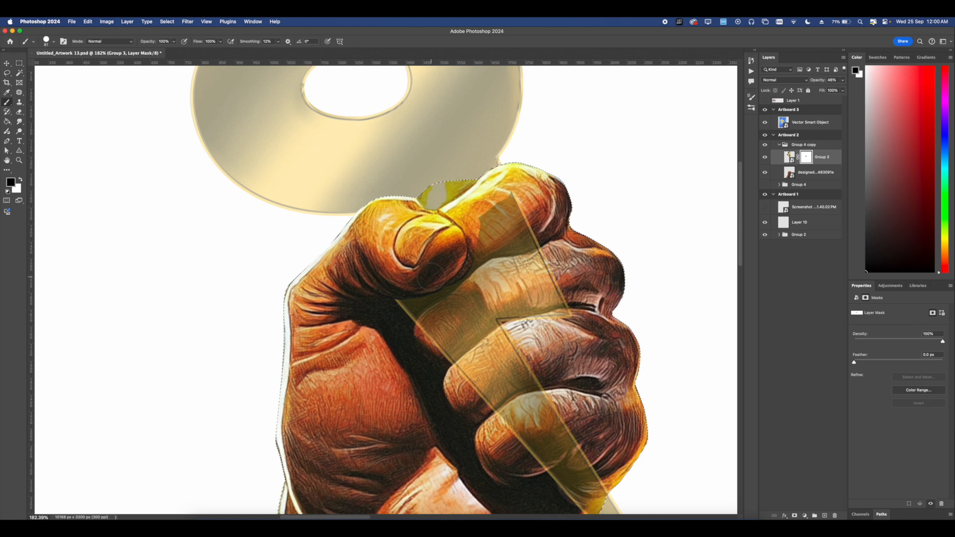
{"action": "left_click_drag", "start_coordinate": [499, 220], "coordinate": [543, 294]}
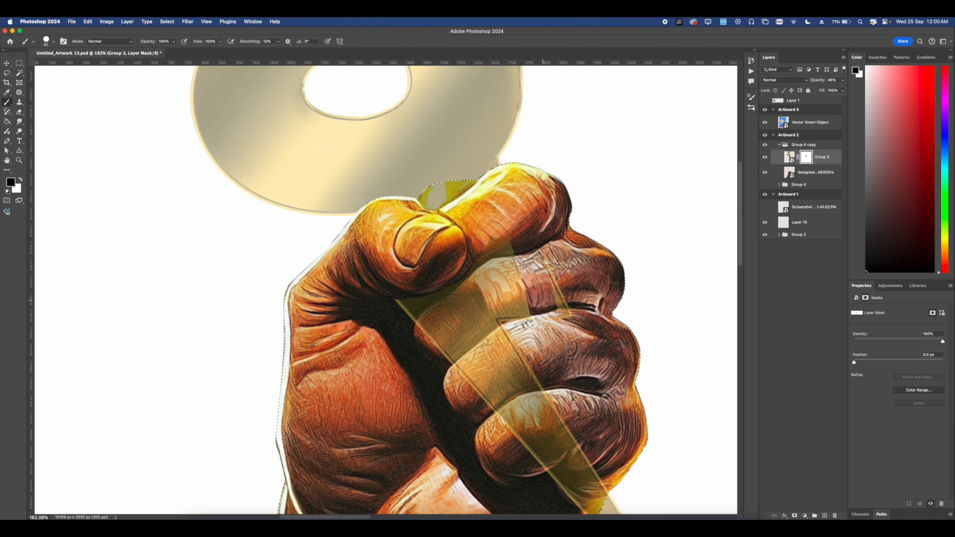
Mask the bolt off the lowest finger, refining the mask along the finger's lower edge.
{"action": "scroll", "coordinate": [528, 299], "scroll_direction": "down", "scroll_amount": 5}
{"action": "scroll", "coordinate": [528, 298], "scroll_direction": "right", "scroll_amount": 2}
{"action": "mouse_move", "coordinate": [512, 340]}
{"action": "left_mouse_down"}
{"action": "mouse_move", "coordinate": [485, 343]}
{"action": "mouse_move", "coordinate": [526, 341]}
{"action": "mouse_move", "coordinate": [498, 363]}
{"action": "mouse_move", "coordinate": [513, 383]}
{"action": "left_mouse_up"}
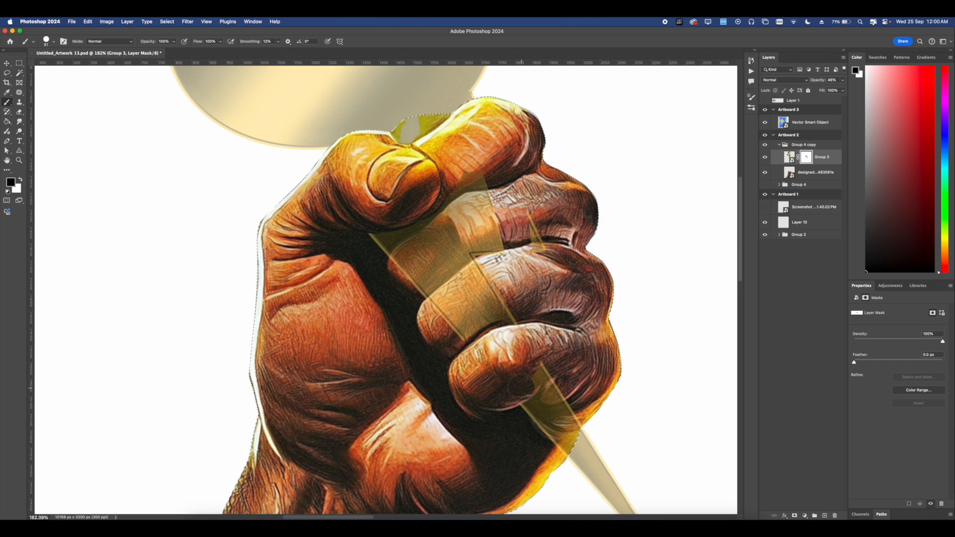
{"action": "scroll", "coordinate": [511, 256], "scroll_direction": "down", "scroll_amount": 5}
{"action": "scroll", "coordinate": [511, 255], "scroll_direction": "right", "scroll_amount": 2}
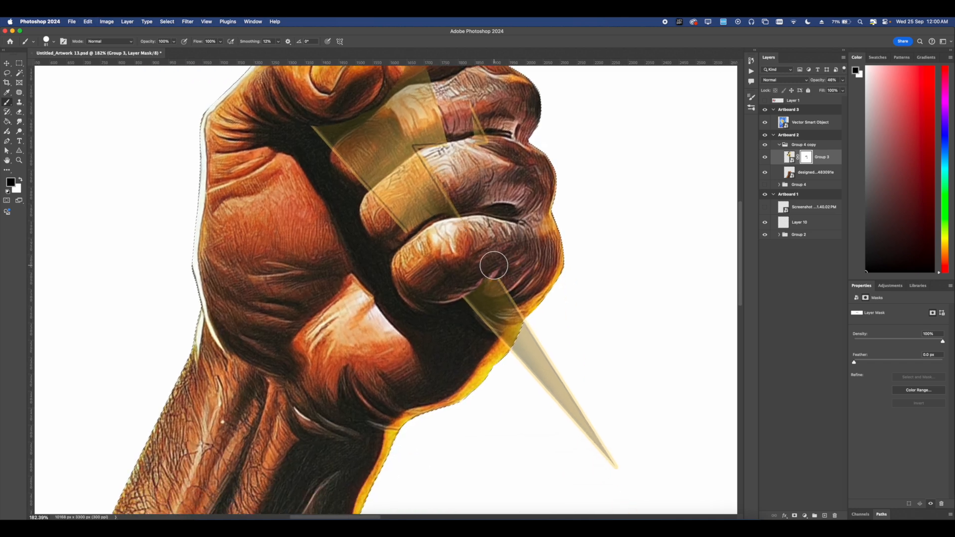
{"action": "key", "text": "super+z"}
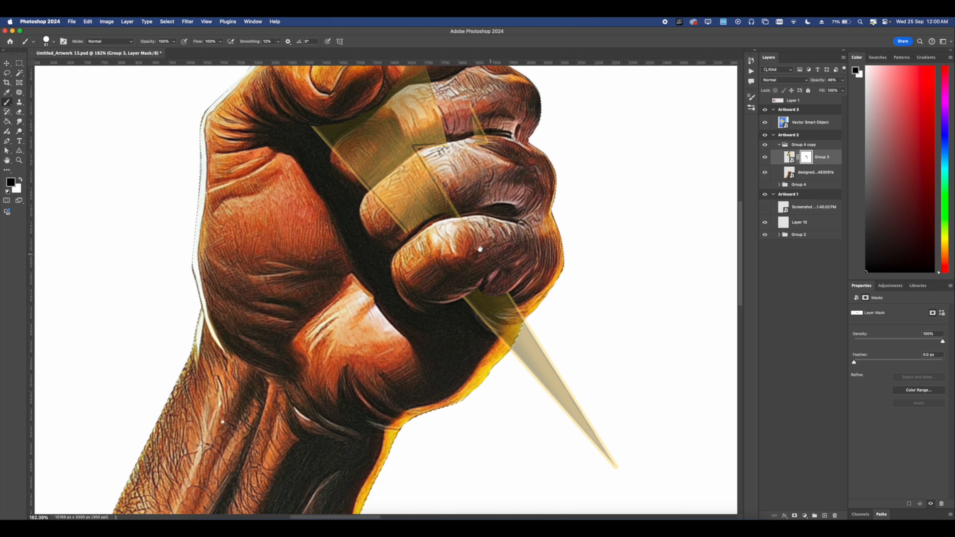
Finish masking the bolt along the fingers' edges and restore the bolt layer's opacity to 100%.
{"action": "left_click_drag", "start_coordinate": [480, 249], "coordinate": [507, 324]}
{"action": "left_click_drag", "start_coordinate": [455, 280], "coordinate": [470, 271]}
{"action": "left_click_drag", "start_coordinate": [504, 204], "coordinate": [503, 167]}
{"action": "left_click_drag", "start_coordinate": [502, 225], "coordinate": [528, 227]}
{"action": "left_click_drag", "start_coordinate": [482, 274], "coordinate": [447, 230]}
{"action": "scroll", "coordinate": [418, 331], "scroll_direction": "down", "scroll_amount": 8}
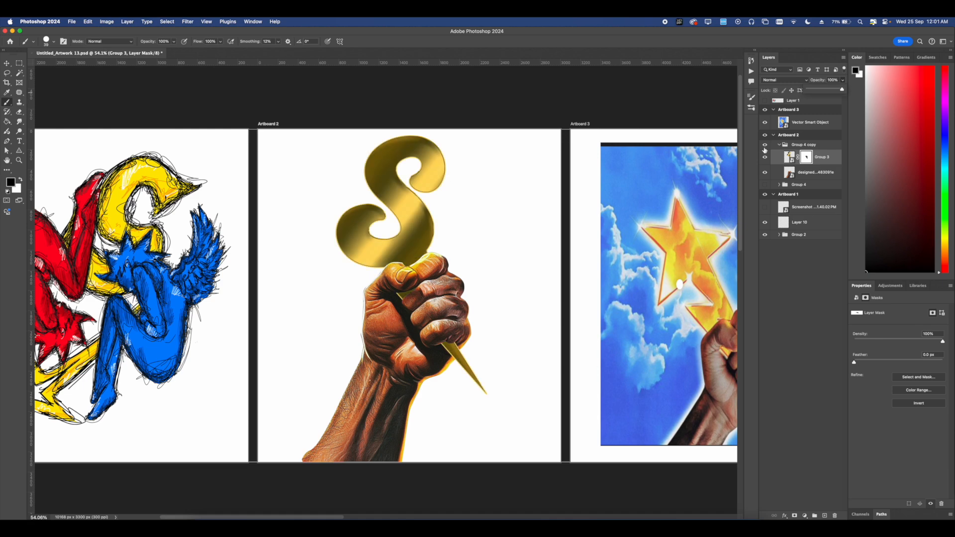
{"action": "scroll", "coordinate": [400, 290], "scroll_direction": "up", "scroll_amount": 9}
{"action": "scroll", "coordinate": [400, 290], "scroll_direction": "down", "scroll_amount": 8}
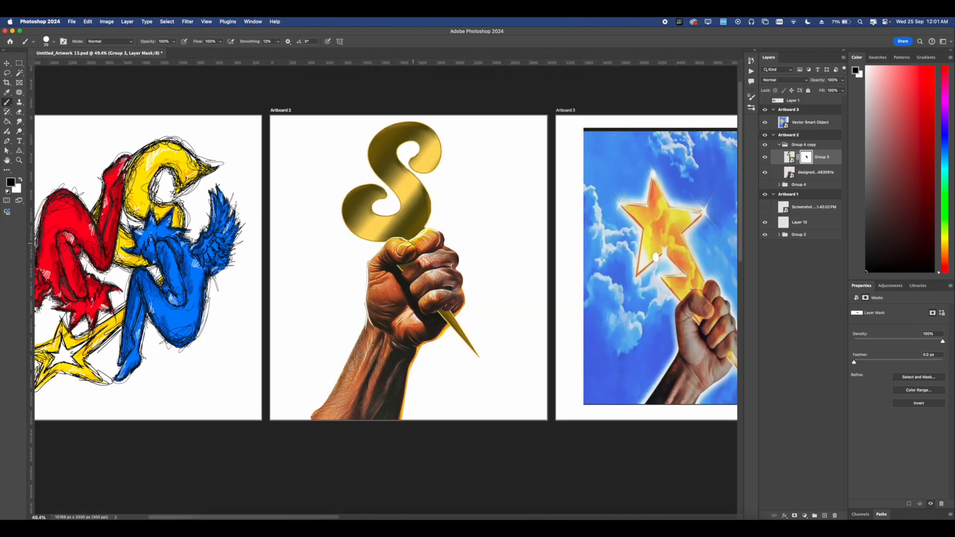
{"action": "scroll", "coordinate": [412, 242], "scroll_direction": "up", "scroll_amount": 4}
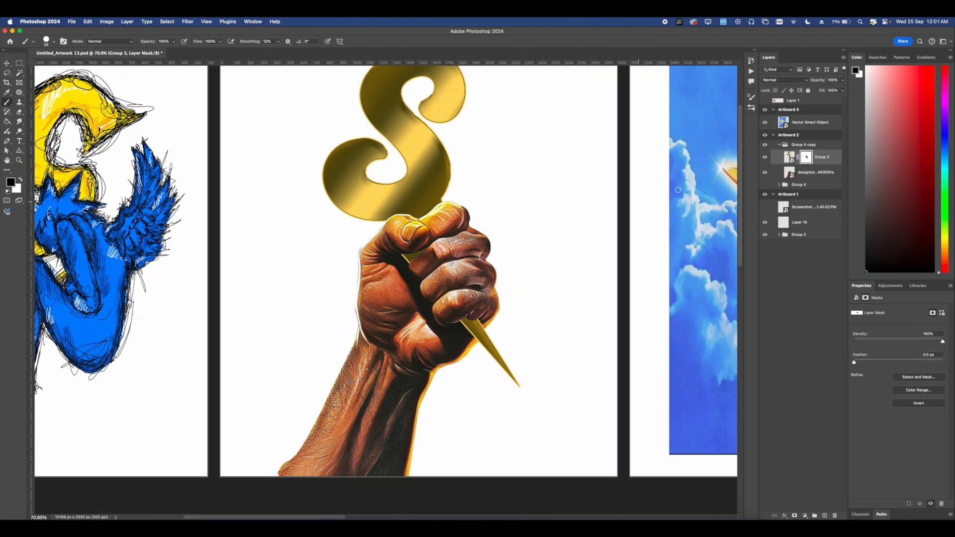
Add a new layer above the gold bolt and clip it to the bolt layer.
{"action": "right_click", "coordinate": [819, 161]}
{"action": "left_click", "coordinate": [804, 176]}
{"action": "left_click", "coordinate": [824, 516]}
{"action": "right_click", "coordinate": [810, 160]}
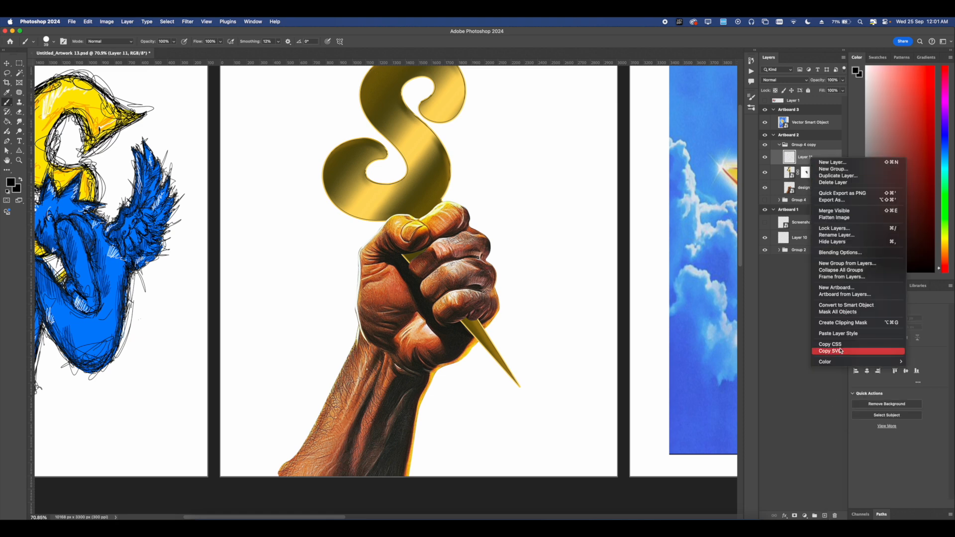
{"action": "left_click", "coordinate": [830, 324]}
Choose the Soft Round Pressure Opacity and Flow brush, sized 159 px, with black as the painting colour.
{"action": "scroll", "coordinate": [459, 230], "scroll_direction": "up", "scroll_amount": 5}
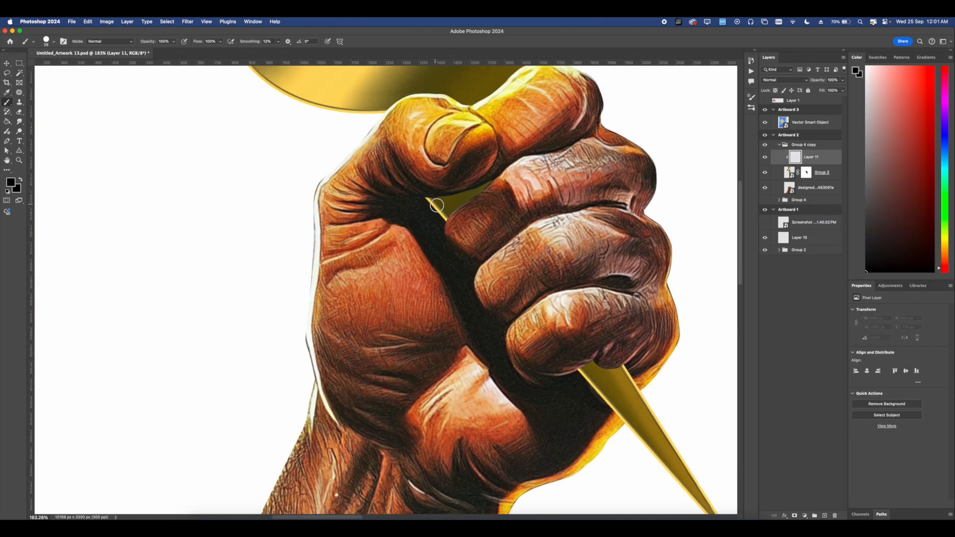
{"action": "scroll", "coordinate": [458, 230], "scroll_direction": "down", "scroll_amount": 1}
{"action": "right_click", "coordinate": [458, 230]}
{"action": "left_click", "coordinate": [682, 330]}
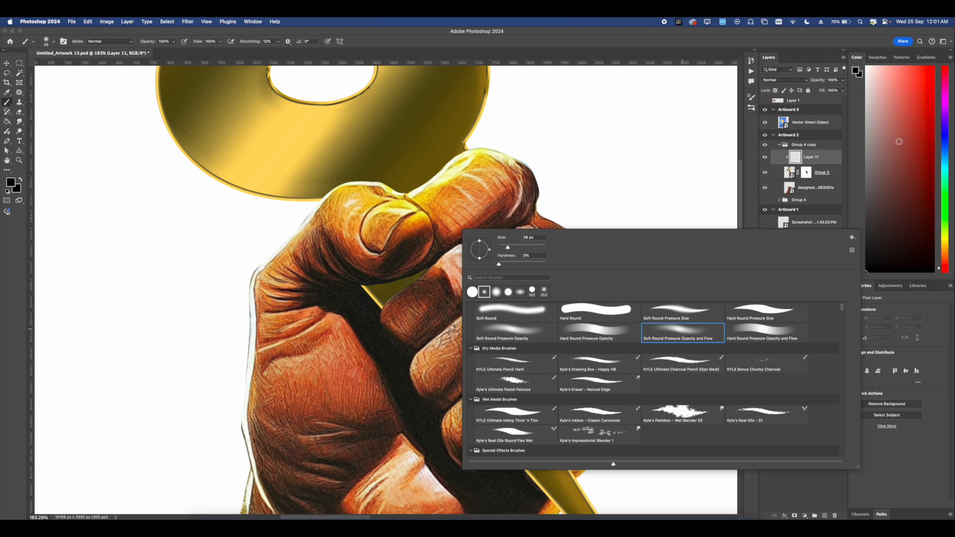
{"action": "key", "text": "Return"}
{"action": "key", "text": "x"}
{"action": "right_click", "coordinate": [438, 203]}
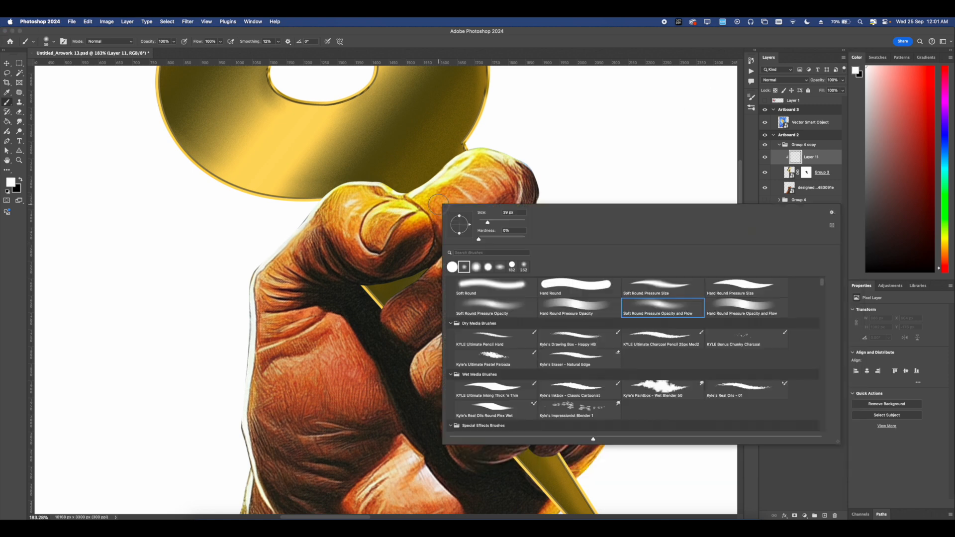
{"action": "left_click", "coordinate": [509, 223]}
{"action": "left_click", "coordinate": [400, 194]}
{"action": "key", "text": "super+z"}
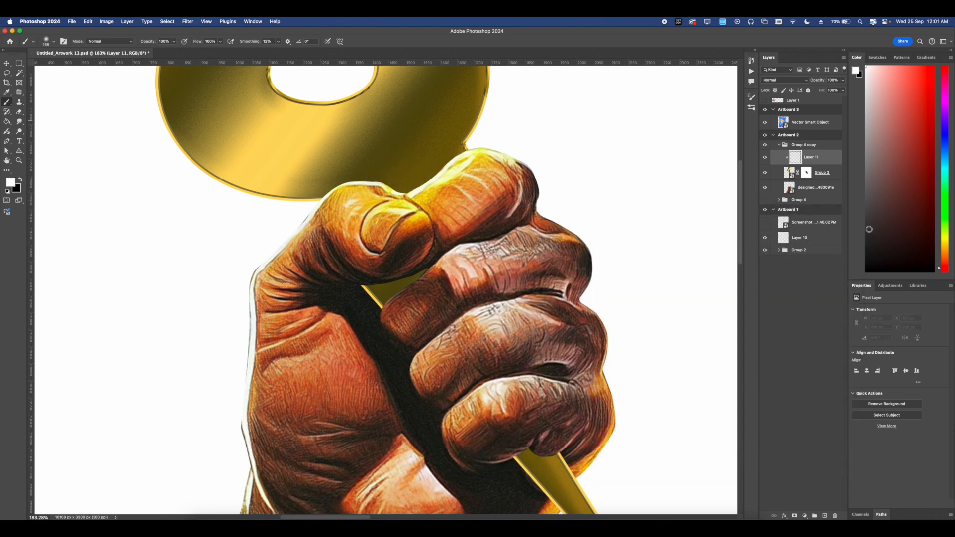
{"action": "left_click", "coordinate": [867, 272]}
Paint soft black shadows on the gold S above the thumb and index finger and on the bolt beneath the thumb, undoing stray strokes.
{"action": "mouse_move", "coordinate": [418, 204]}
{"action": "left_mouse_down"}
{"action": "mouse_move", "coordinate": [458, 178]}
{"action": "mouse_move", "coordinate": [419, 208]}
{"action": "mouse_move", "coordinate": [358, 209]}
{"action": "mouse_move", "coordinate": [460, 166]}
{"action": "mouse_move", "coordinate": [403, 219]}
{"action": "mouse_move", "coordinate": [427, 200]}
{"action": "mouse_move", "coordinate": [365, 221]}
{"action": "mouse_move", "coordinate": [335, 194]}
{"action": "mouse_move", "coordinate": [301, 218]}
{"action": "mouse_move", "coordinate": [374, 221]}
{"action": "mouse_move", "coordinate": [341, 228]}
{"action": "mouse_move", "coordinate": [498, 161]}
{"action": "mouse_move", "coordinate": [475, 187]}
{"action": "left_mouse_up"}
{"action": "key", "text": "super+z"}
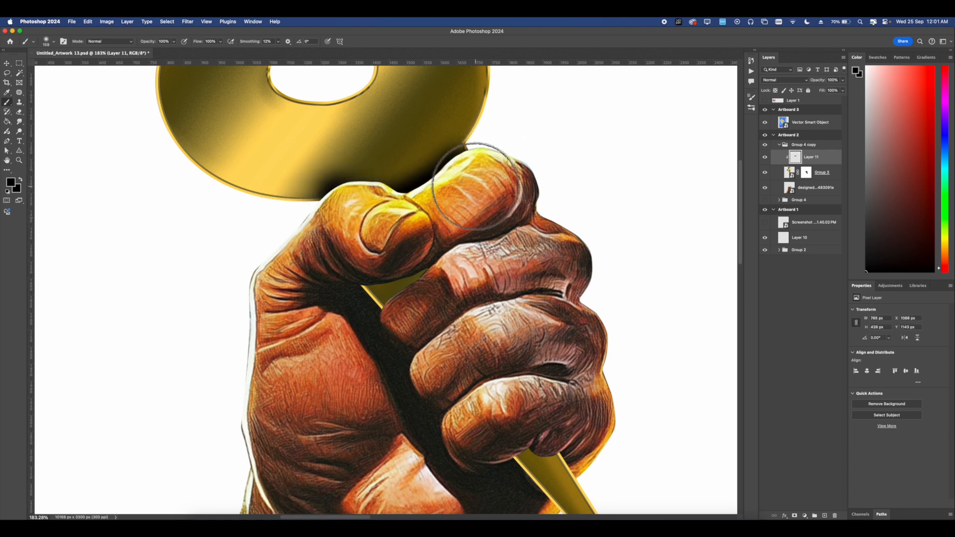
{"action": "key", "text": "super+z"}
{"action": "scroll", "coordinate": [478, 187], "scroll_direction": "up", "scroll_amount": 2}
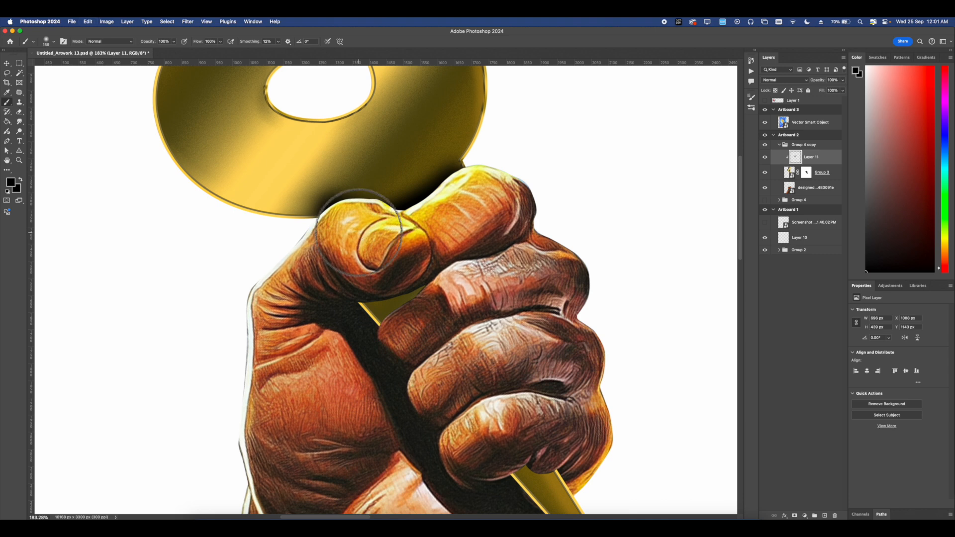
{"action": "left_click", "coordinate": [398, 265]}
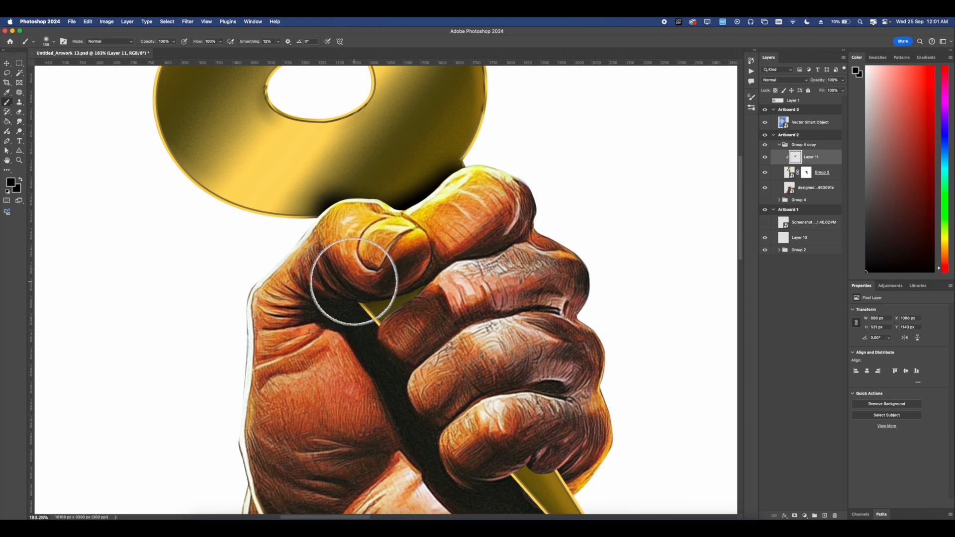
Paint a soft black shadow on the bolt's lower spike where it emerges beneath the lowest finger.
{"action": "scroll", "coordinate": [433, 258], "scroll_direction": "down", "scroll_amount": 5}
{"action": "left_click", "coordinate": [479, 336]}
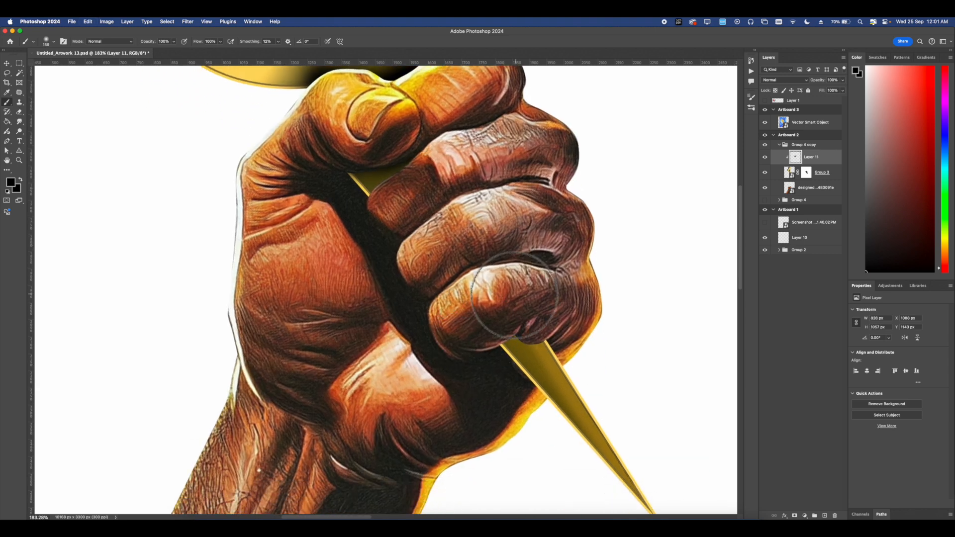
{"action": "mouse_move", "coordinate": [478, 323]}
{"action": "left_mouse_down"}
{"action": "mouse_move", "coordinate": [596, 293]}
{"action": "mouse_move", "coordinate": [480, 322]}
{"action": "mouse_move", "coordinate": [609, 305]}
{"action": "mouse_move", "coordinate": [529, 318]}
{"action": "mouse_move", "coordinate": [603, 304]}
{"action": "left_mouse_up"}
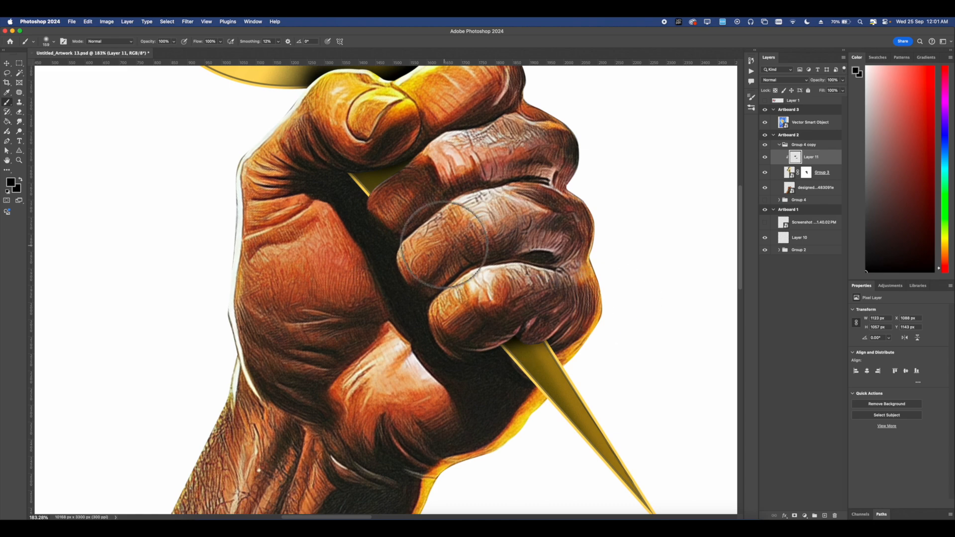
{"action": "scroll", "coordinate": [428, 268], "scroll_direction": "down", "scroll_amount": 6}
{"action": "scroll", "coordinate": [440, 283], "scroll_direction": "down", "scroll_amount": 4}
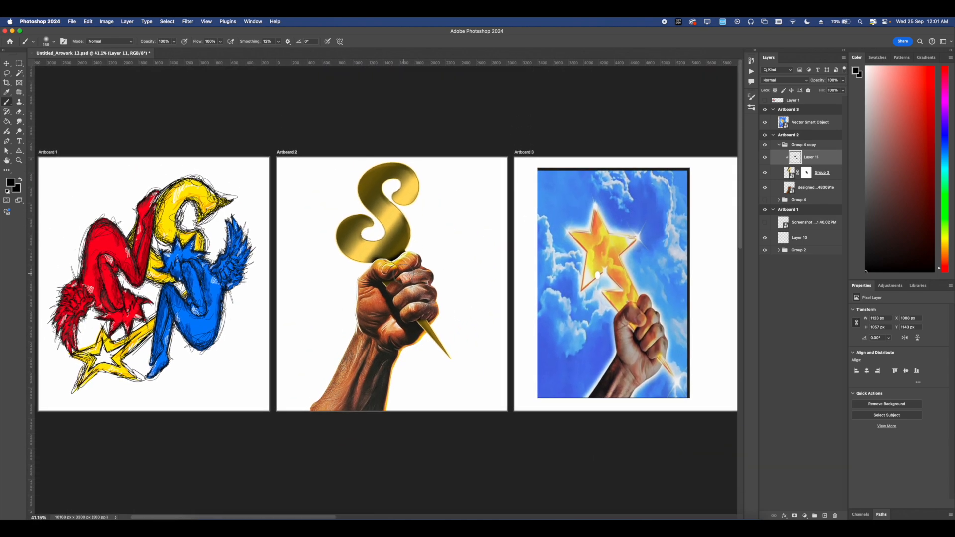
Erase the shadow on the S above the thumb and repaint a smaller black one in the gap beside the index finger.
{"action": "scroll", "coordinate": [386, 287], "scroll_direction": "up", "scroll_amount": 5}
{"action": "key", "text": "e"}
{"action": "mouse_move", "coordinate": [357, 230]}
{"action": "left_mouse_down"}
{"action": "mouse_move", "coordinate": [392, 202]}
{"action": "mouse_move", "coordinate": [420, 199]}
{"action": "mouse_move", "coordinate": [405, 207]}
{"action": "left_mouse_up"}
{"action": "key", "text": "b"}
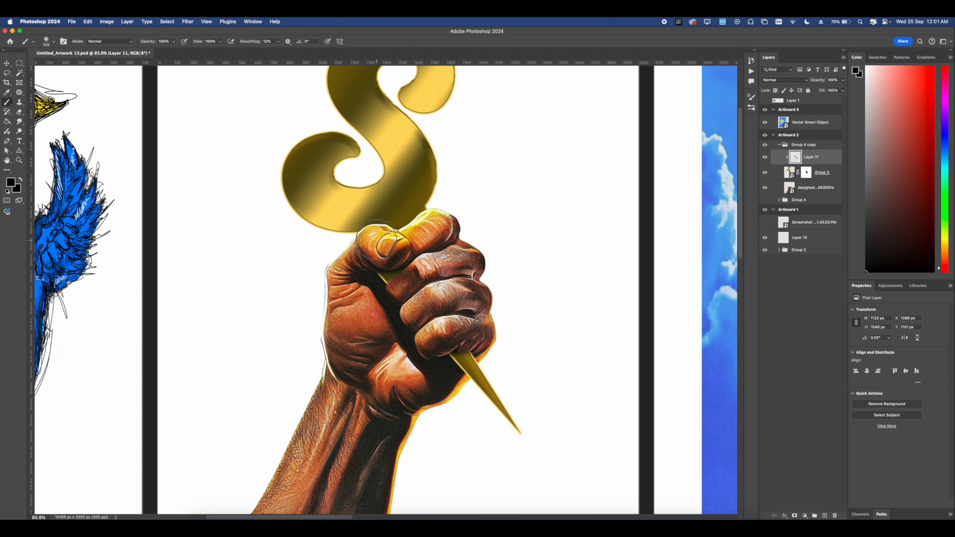
{"action": "mouse_move", "coordinate": [410, 244]}
{"action": "left_mouse_down"}
{"action": "mouse_move", "coordinate": [365, 256]}
{"action": "mouse_move", "coordinate": [444, 213]}
{"action": "mouse_move", "coordinate": [387, 242]}
{"action": "mouse_move", "coordinate": [454, 192]}
{"action": "mouse_move", "coordinate": [376, 240]}
{"action": "mouse_move", "coordinate": [402, 219]}
{"action": "mouse_move", "coordinate": [417, 227]}
{"action": "left_mouse_up"}
{"action": "key", "text": "super+z"}
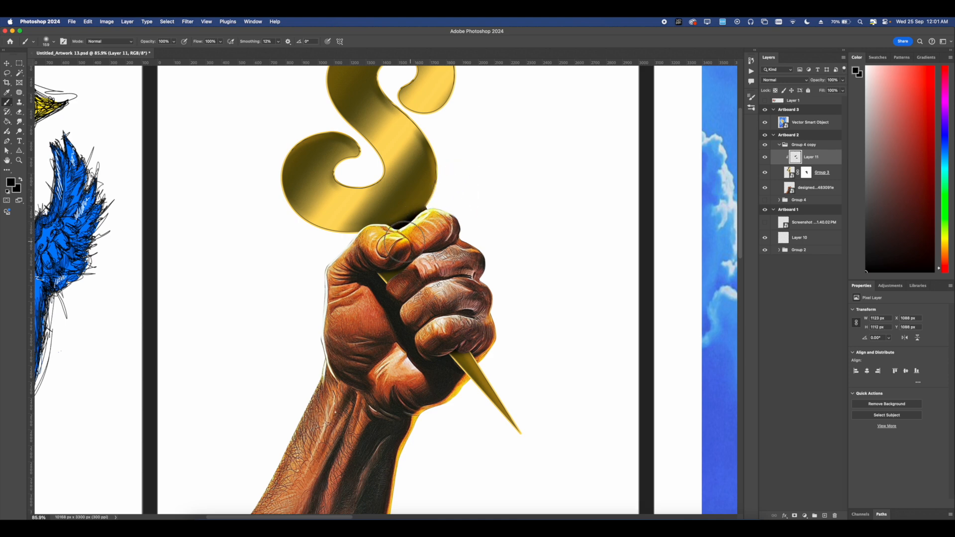
{"action": "scroll", "coordinate": [398, 244], "scroll_direction": "down", "scroll_amount": 5, "text": "alt"}
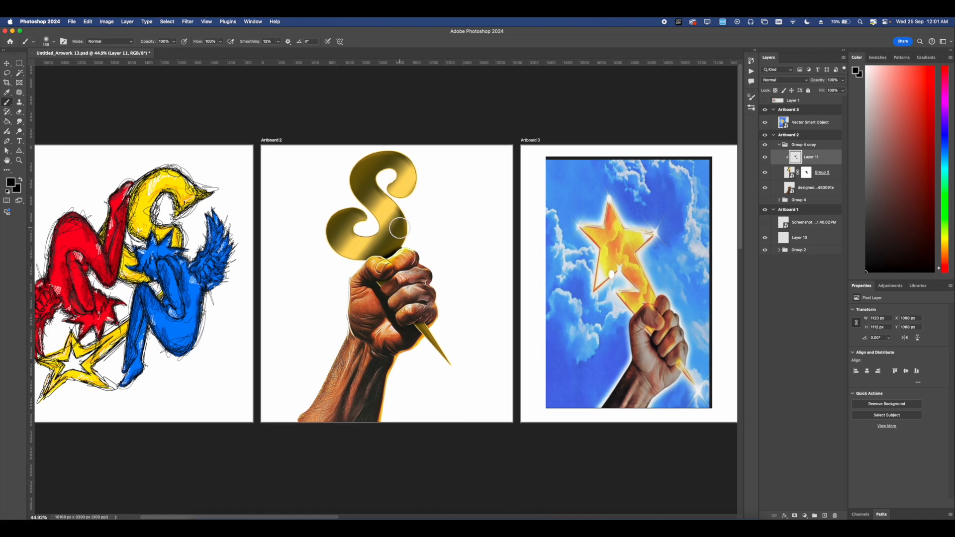
{"action": "scroll", "coordinate": [398, 229], "scroll_direction": "up", "scroll_amount": 3}
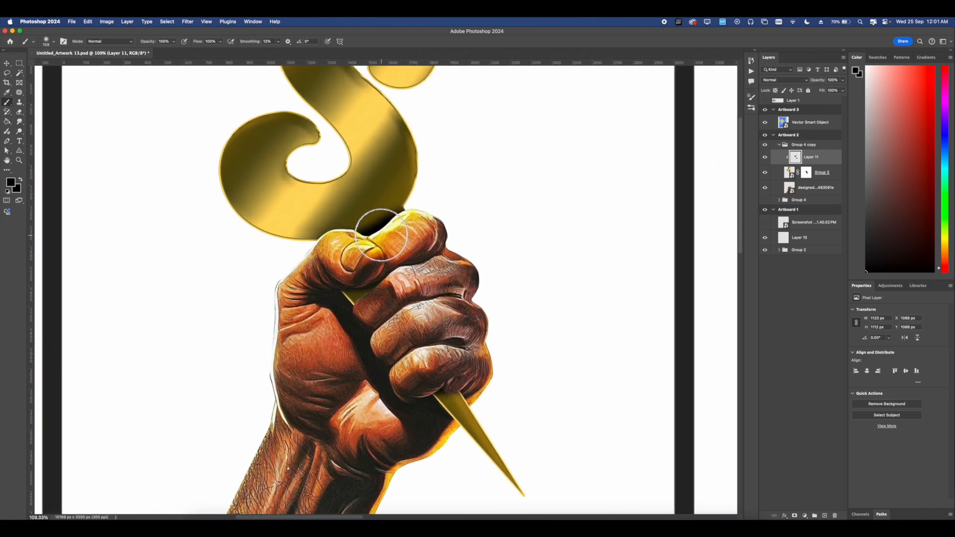
{"action": "scroll", "coordinate": [388, 247], "scroll_direction": "up", "scroll_amount": 2}
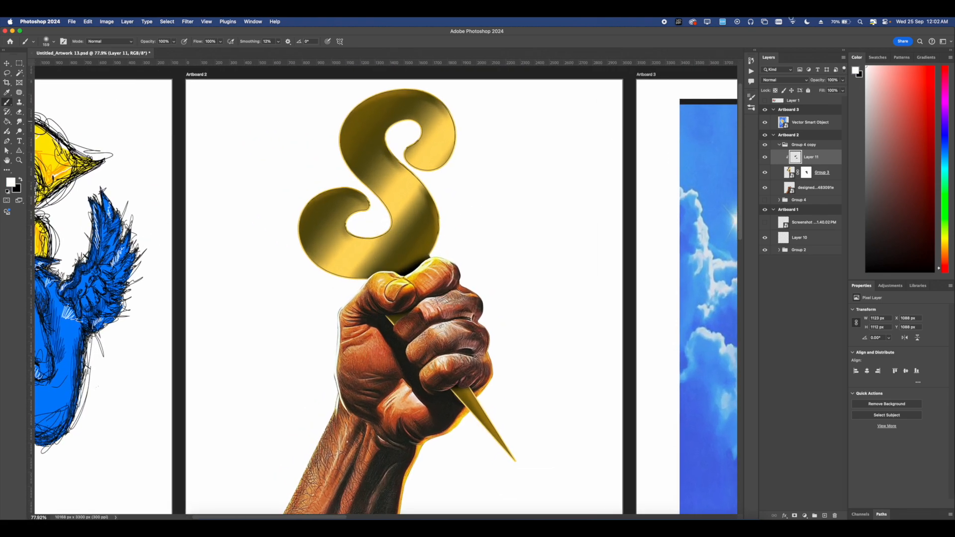
Try painting soft white highlights along the outer edge of the S's lower curl, undoing the strokes.
{"action": "left_click_drag", "start_coordinate": [292, 283], "coordinate": [350, 305]}
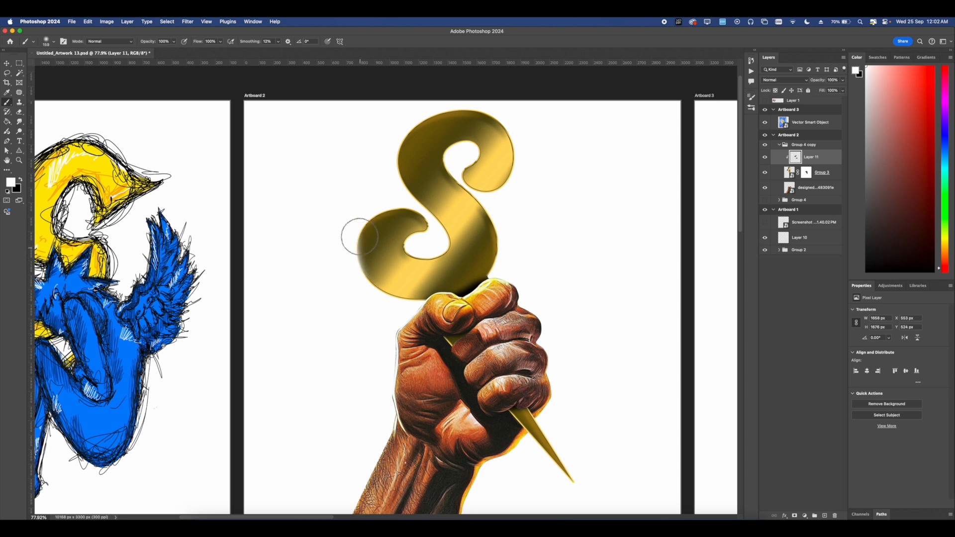
{"action": "key", "text": "super+z"}
{"action": "mouse_move", "coordinate": [365, 222]}
{"action": "left_mouse_down"}
{"action": "mouse_move", "coordinate": [378, 306]}
{"action": "mouse_move", "coordinate": [350, 267]}
{"action": "mouse_move", "coordinate": [360, 291]}
{"action": "mouse_move", "coordinate": [396, 300]}
{"action": "mouse_move", "coordinate": [418, 293]}
{"action": "left_mouse_up"}
{"action": "key", "text": "super+z"}
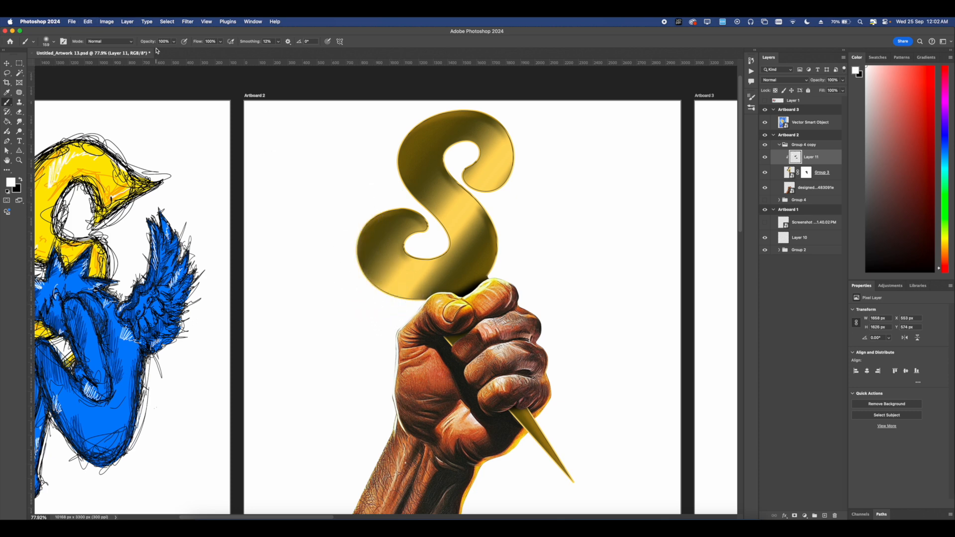
{"action": "left_click", "coordinate": [109, 41]}
{"action": "left_click", "coordinate": [102, 51]}
{"action": "left_click_drag", "start_coordinate": [358, 215], "coordinate": [397, 227]}
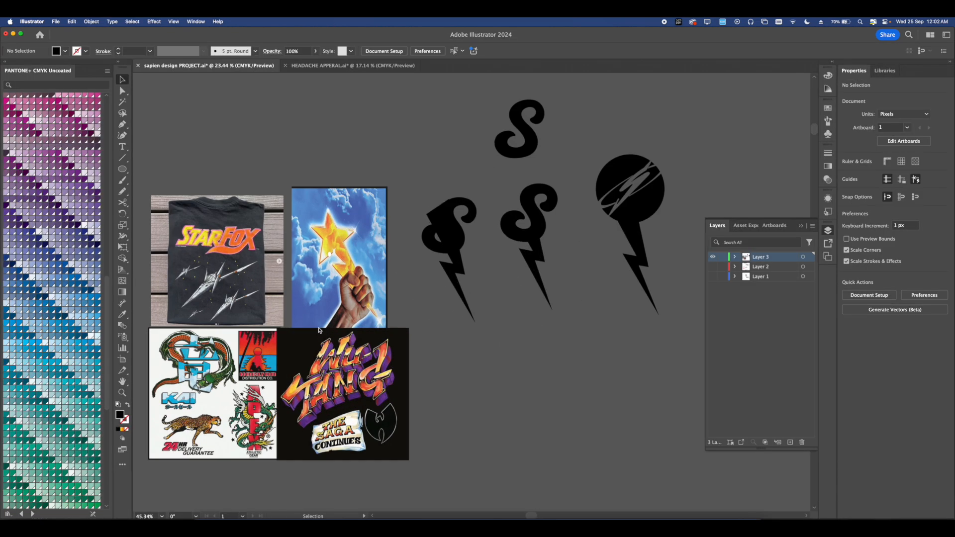
Switch to Illustrator and examine the reference images, plus Layer 1's artwork with Layer 3 hidden.
{"action": "scroll", "coordinate": [319, 330], "scroll_direction": "up", "scroll_amount": 2}
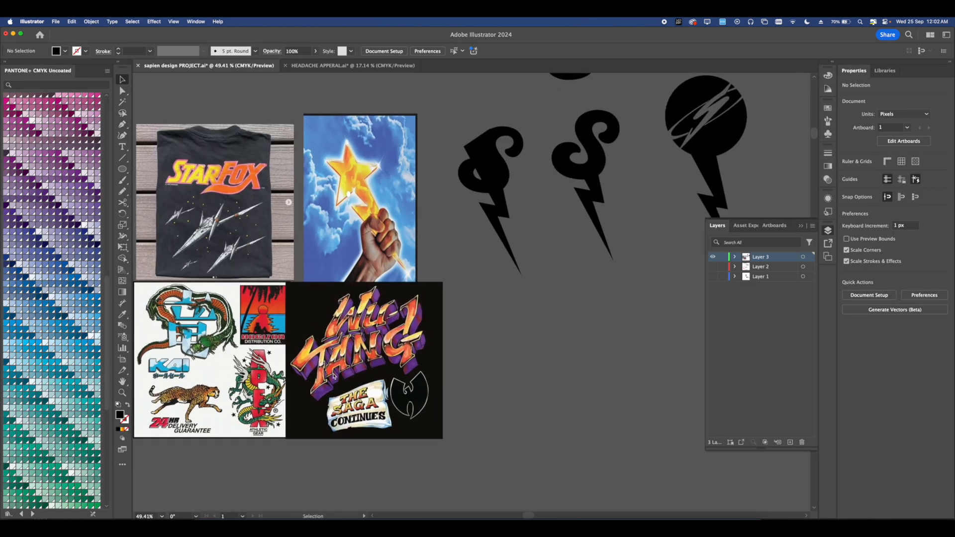
{"action": "scroll", "coordinate": [358, 340], "scroll_direction": "right", "scroll_amount": 2}
{"action": "scroll", "coordinate": [358, 340], "scroll_direction": "down", "scroll_amount": 1}
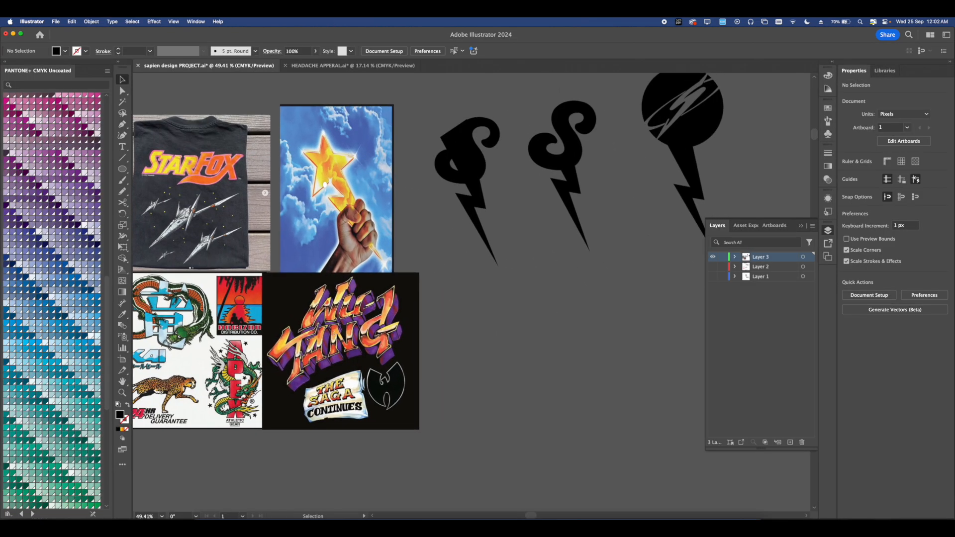
{"action": "scroll", "coordinate": [317, 298], "scroll_direction": "down", "scroll_amount": 3}
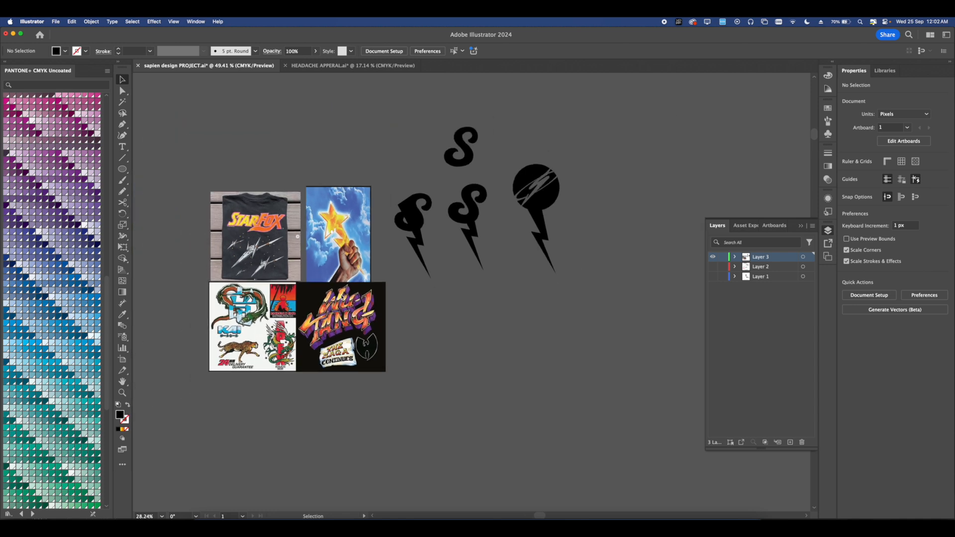
{"action": "left_click", "coordinate": [713, 258]}
{"action": "left_click", "coordinate": [713, 276]}
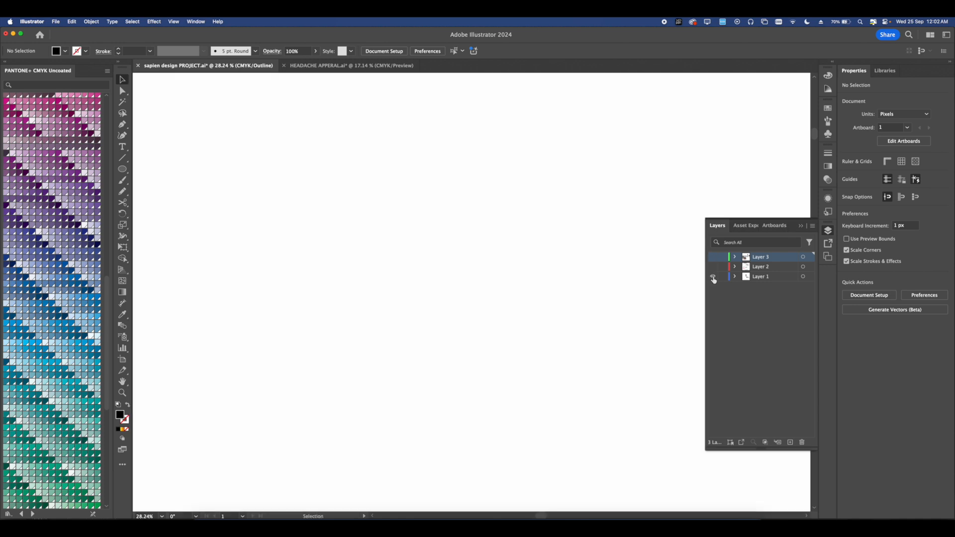
{"action": "scroll", "coordinate": [461, 279], "scroll_direction": "down", "scroll_amount": 10}
{"action": "scroll", "coordinate": [517, 336], "scroll_direction": "down", "scroll_amount": 3}
{"action": "scroll", "coordinate": [516, 336], "scroll_direction": "up", "scroll_amount": 3}
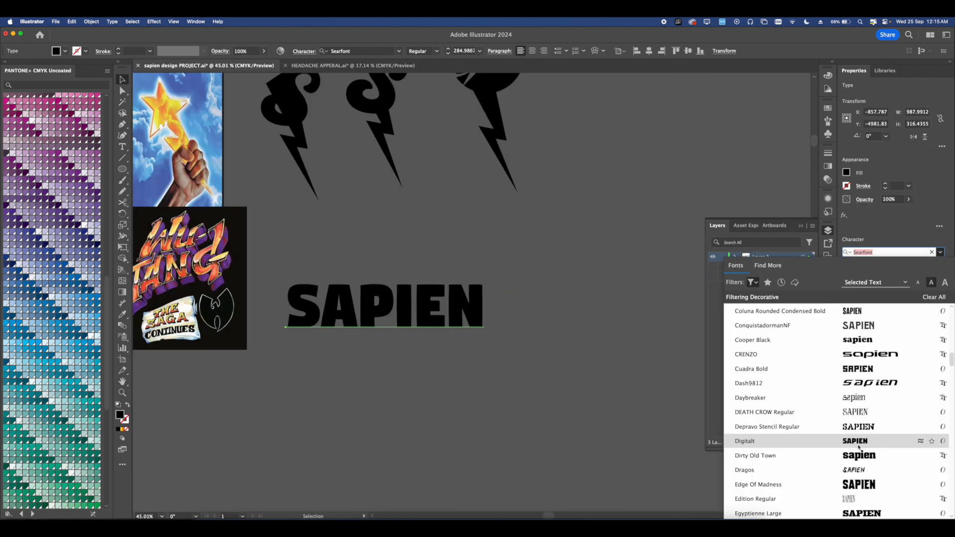
Set the SAPIEN text's font to Digitalt and place it in the empty area below the lightning-bolt S shapes.
{"action": "left_click", "coordinate": [859, 447]}
{"action": "scroll", "coordinate": [368, 316], "scroll_direction": "down", "scroll_amount": 2}
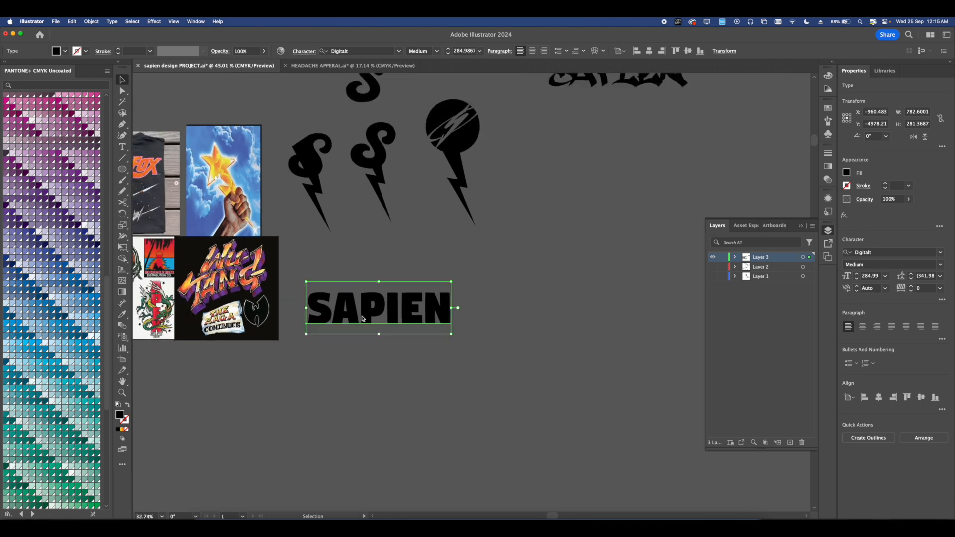
{"action": "left_click_drag", "start_coordinate": [365, 316], "coordinate": [395, 282]}
{"action": "scroll", "coordinate": [386, 272], "scroll_direction": "up", "scroll_amount": 3}
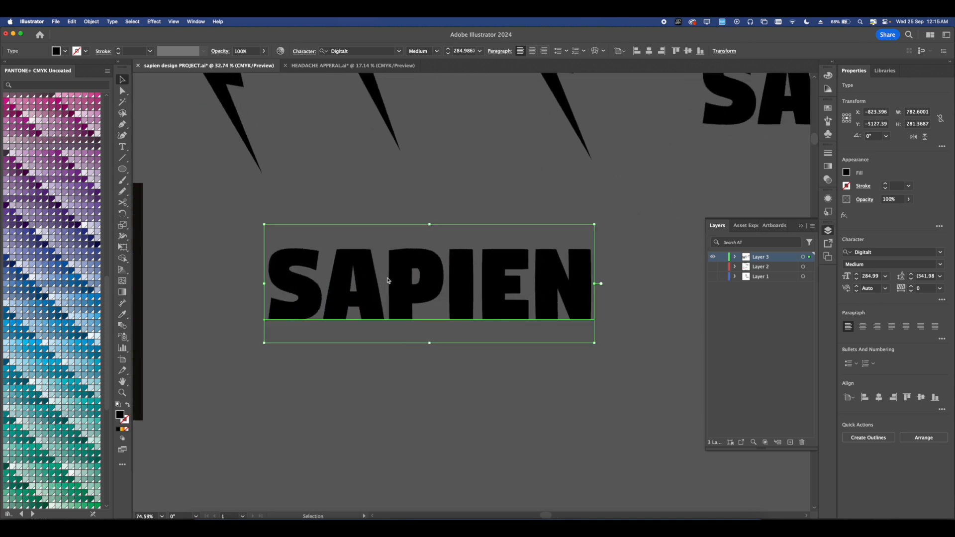
Convert the SAPIEN text to outlines and fill the lettering with a medium gray swatch.
{"action": "right_click", "coordinate": [388, 280]}
{"action": "left_click", "coordinate": [422, 384]}
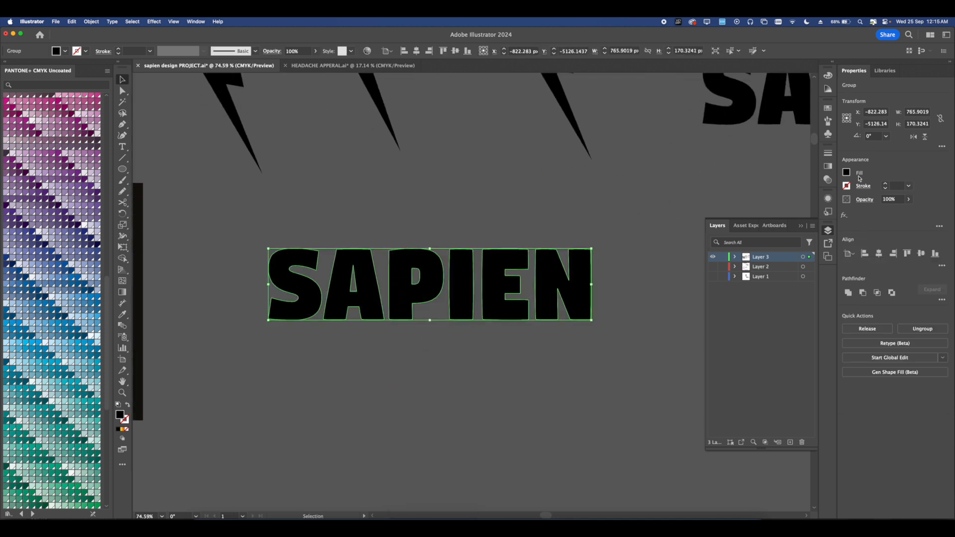
{"action": "left_click", "coordinate": [848, 173]}
{"action": "left_click", "coordinate": [791, 233]}
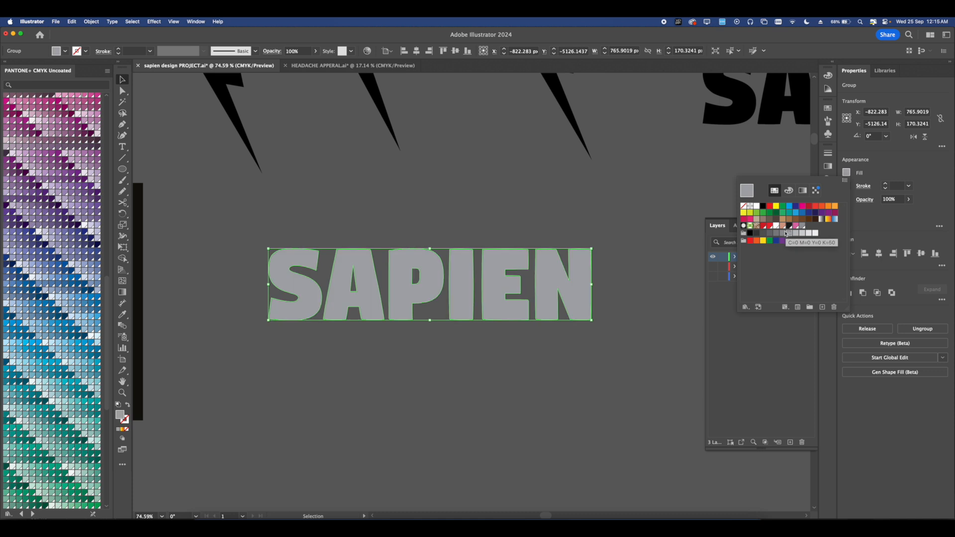
{"action": "left_click", "coordinate": [785, 232]}
{"action": "left_click", "coordinate": [615, 330]}
{"action": "scroll", "coordinate": [632, 320], "scroll_direction": "left", "scroll_amount": 1}
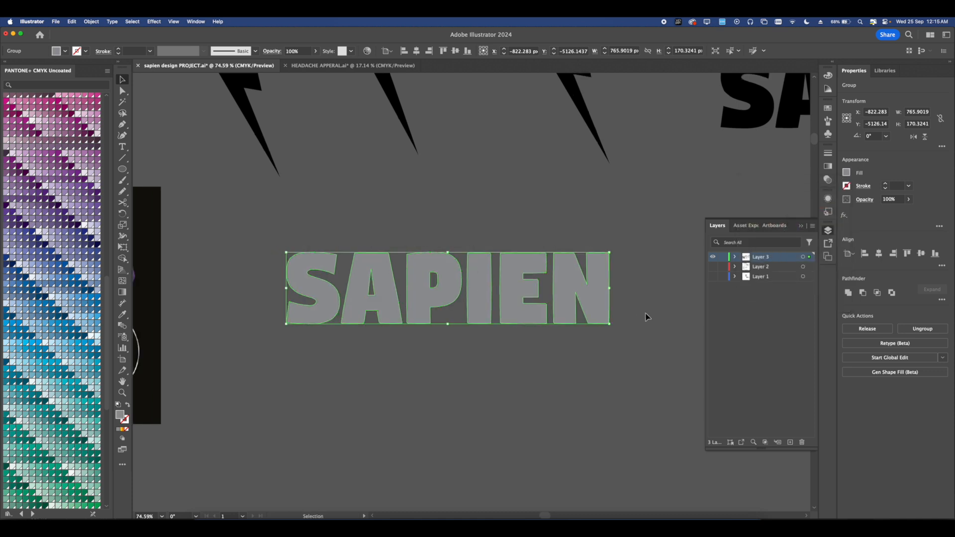
{"action": "scroll", "coordinate": [555, 300], "scroll_direction": "right", "scroll_amount": 1}
Try the Extrude & Bevel (Classic) effect with its last settings on the SAPIEN lettering, and undo it.
{"action": "left_click", "coordinate": [153, 21]}
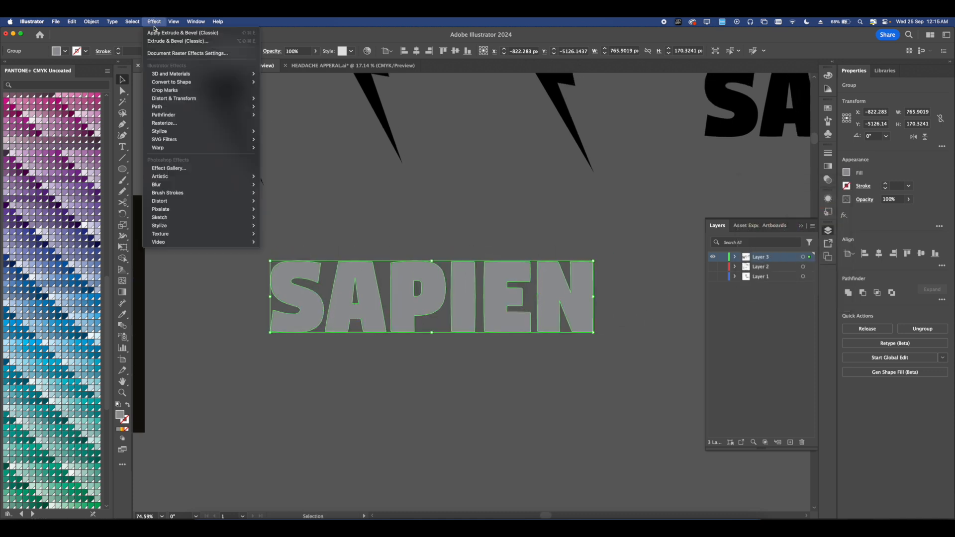
{"action": "left_click", "coordinate": [156, 30]}
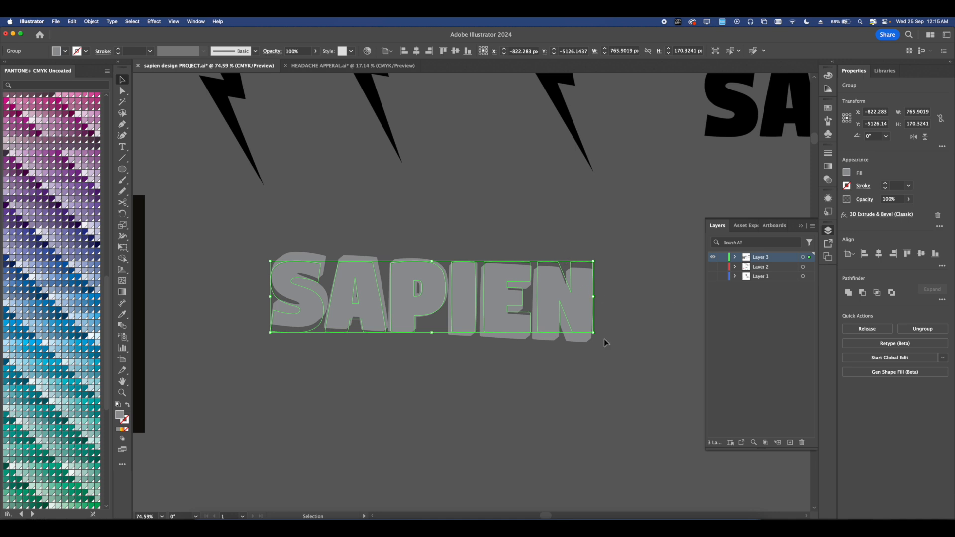
{"action": "key", "text": "super+z"}
{"action": "scroll", "coordinate": [452, 322], "scroll_direction": "up", "scroll_amount": 3}
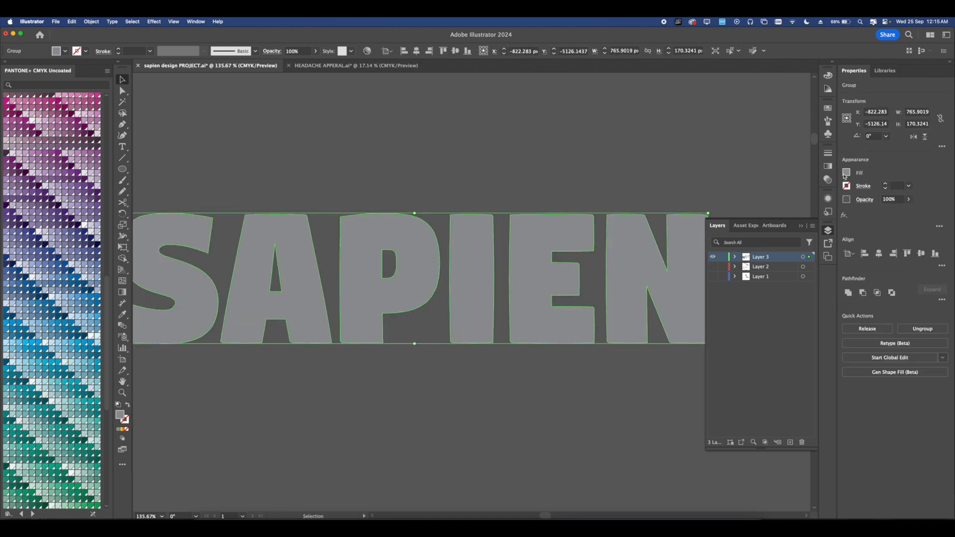
Try a darker gray fill and the last Extrude & Bevel (Classic) effect on the SAPIEN lettering, and undo the effect.
{"action": "left_click", "coordinate": [846, 173]}
{"action": "left_click", "coordinate": [770, 233]}
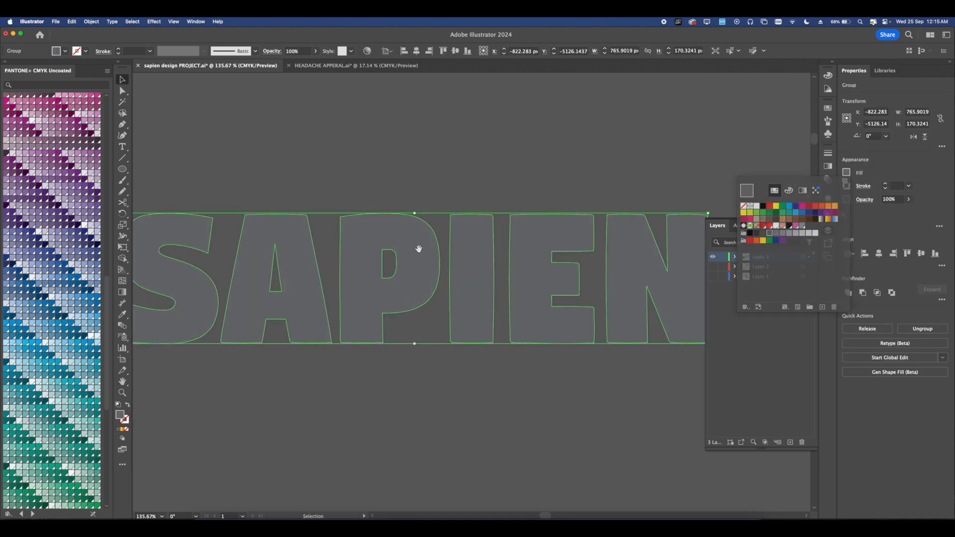
{"action": "left_click_drag", "start_coordinate": [419, 250], "coordinate": [475, 245]}
{"action": "left_click", "coordinate": [154, 21]}
{"action": "left_click", "coordinate": [199, 31]}
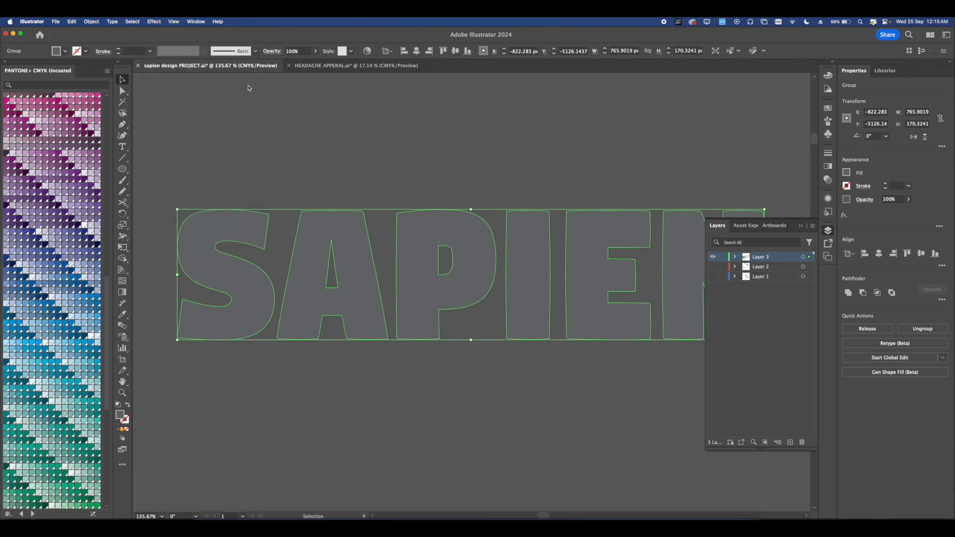
{"action": "key", "text": "a"}
{"action": "key", "text": "super+z"}
Fill the outlined SAPIEN lettering with a light gray swatch.
{"action": "key", "text": "v"}
{"action": "left_click", "coordinate": [845, 173]}
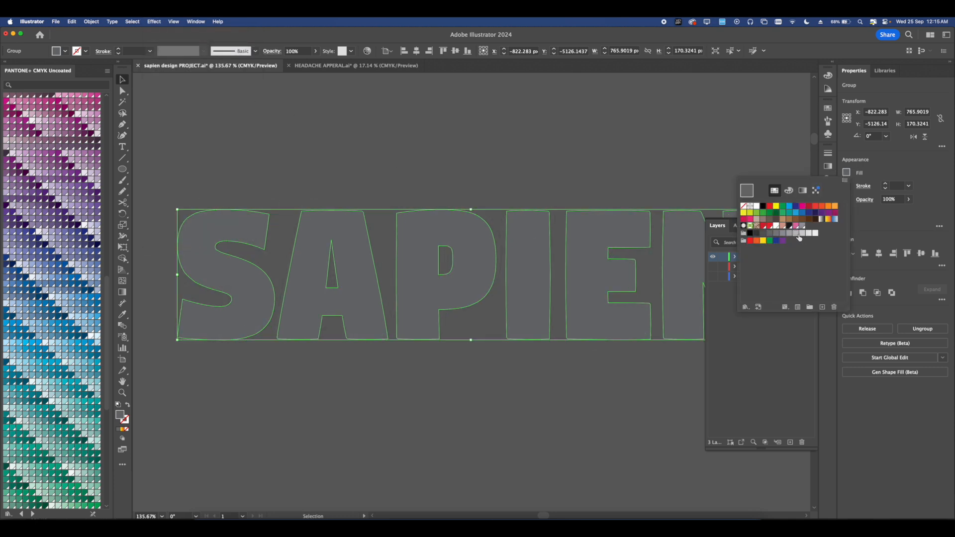
{"action": "left_click", "coordinate": [798, 234]}
Try the non-classic 3D Extrude & Bevel effect on the SAPIEN lettering, and undo it.
{"action": "left_click", "coordinate": [154, 21]}
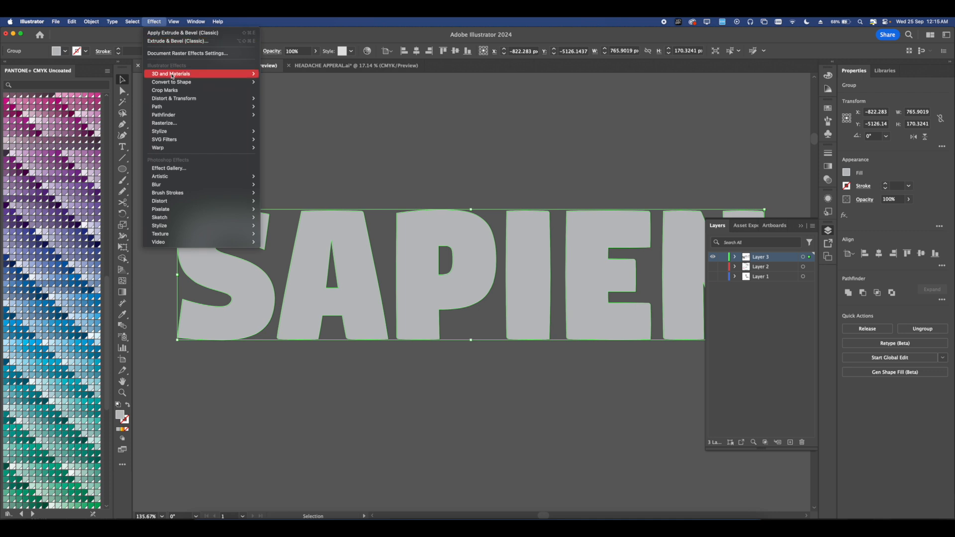
{"action": "mouse_move", "coordinate": [172, 75]}
{"action": "left_click", "coordinate": [288, 77]}
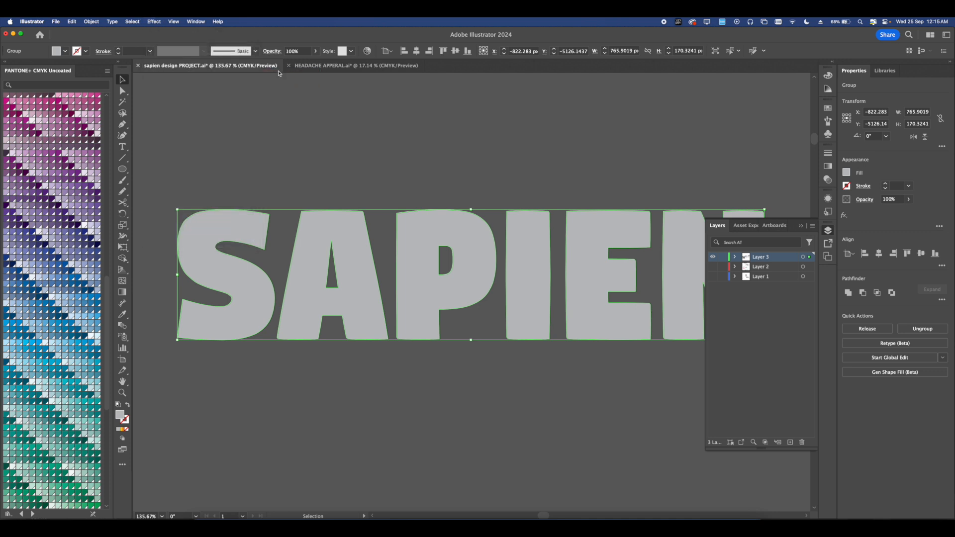
{"action": "left_click", "coordinate": [343, 187]}
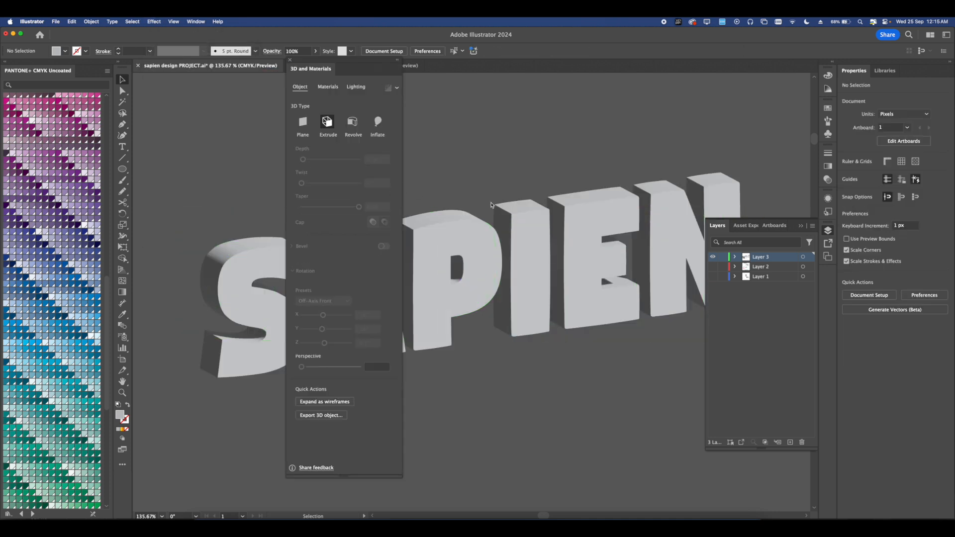
{"action": "scroll", "coordinate": [491, 205], "scroll_direction": "down", "scroll_amount": 5}
{"action": "left_click", "coordinate": [487, 245]}
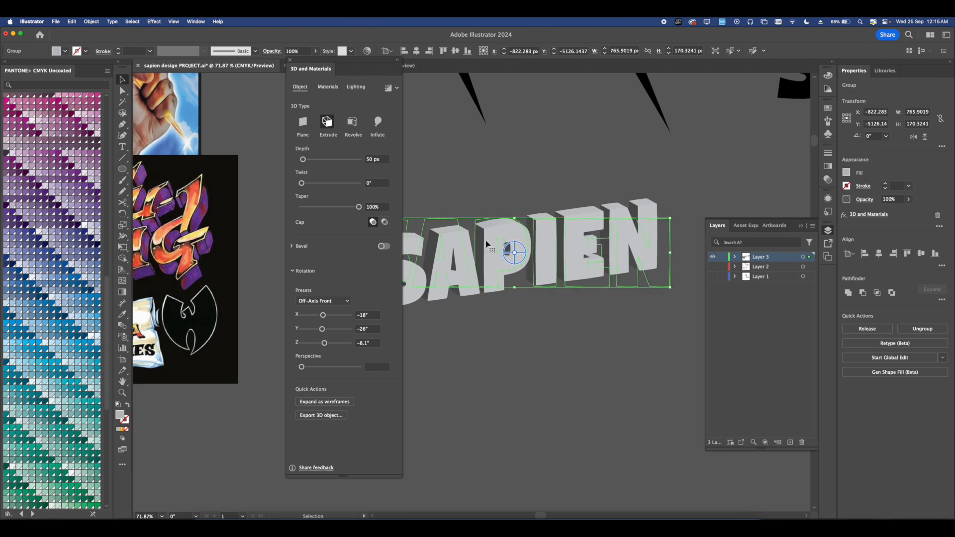
{"action": "left_click", "coordinate": [290, 61]}
{"action": "key", "text": "super+z"}
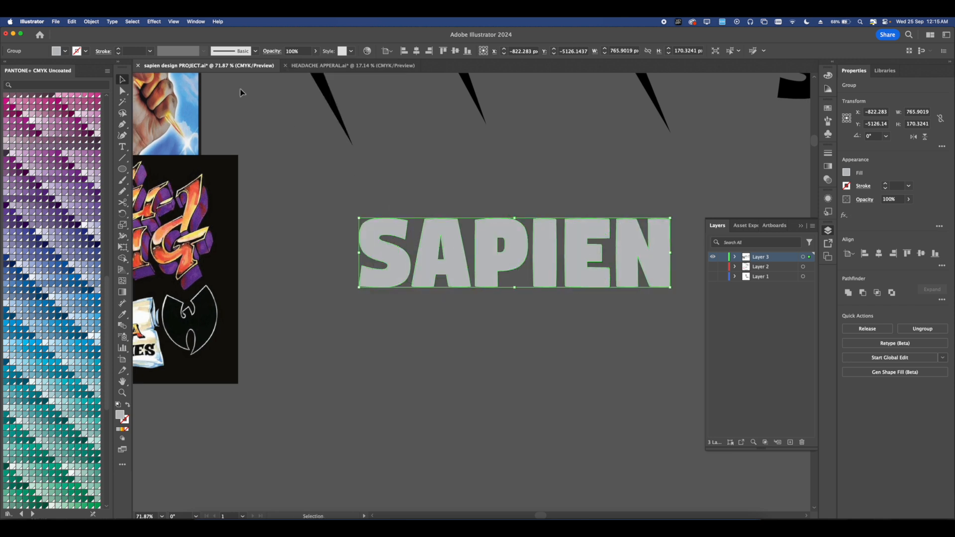
Apply Extrude & Bevel (Classic) to the SAPIEN lettering with a custom rotation of -24°, -1° and 4° and 50 pt depth.
{"action": "left_click", "coordinate": [155, 22]}
{"action": "mouse_move", "coordinate": [223, 73]}
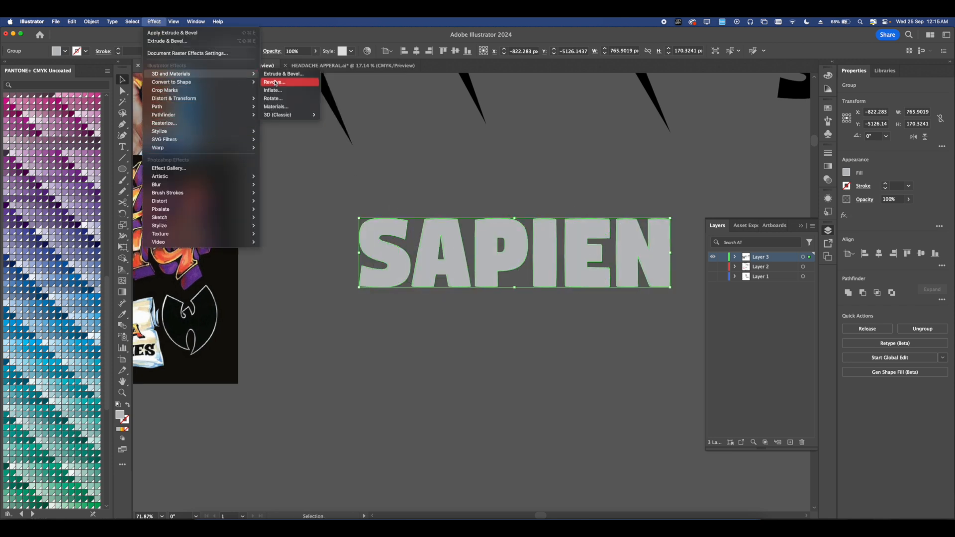
{"action": "mouse_move", "coordinate": [294, 115]}
{"action": "left_click", "coordinate": [348, 115]}
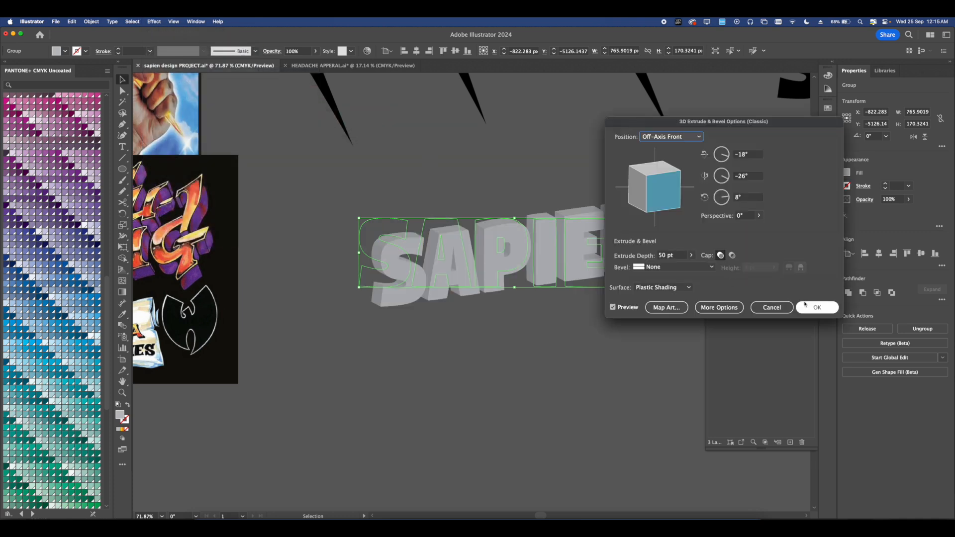
{"action": "mouse_move", "coordinate": [662, 195]}
{"action": "left_mouse_down"}
{"action": "mouse_move", "coordinate": [655, 185]}
{"action": "mouse_move", "coordinate": [652, 196]}
{"action": "left_mouse_up"}
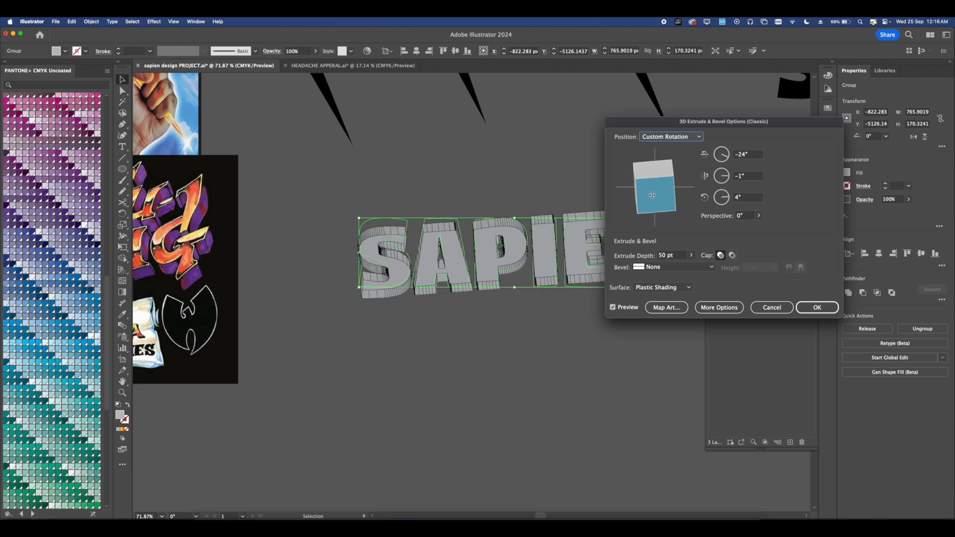
{"action": "left_click", "coordinate": [817, 307]}
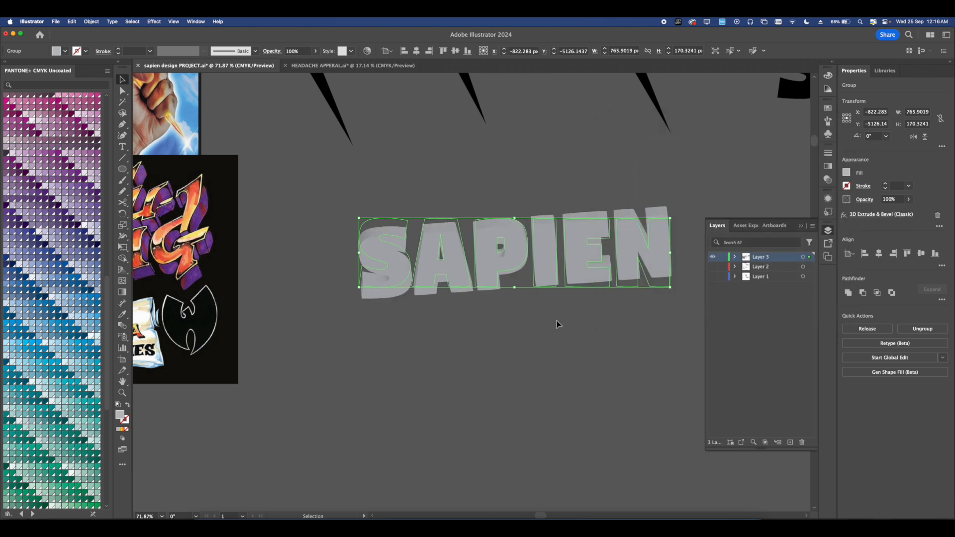
Isolate the SAPIEN group, enlarge the letter S to about 170 × 220 px and rotate it about 8.6° counterclockwise.
{"action": "left_click", "coordinate": [557, 324]}
{"action": "scroll", "coordinate": [497, 313], "scroll_direction": "right", "scroll_amount": 3}
{"action": "scroll", "coordinate": [450, 296], "scroll_direction": "up", "scroll_amount": 3}
{"action": "left_click", "coordinate": [429, 277]}
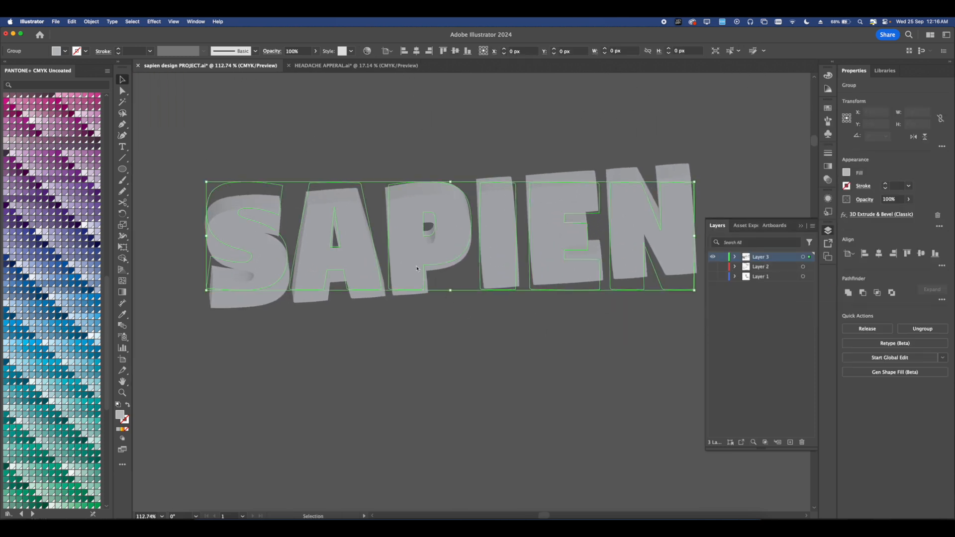
{"action": "scroll", "coordinate": [455, 261], "scroll_direction": "down", "scroll_amount": 1}
{"action": "double_click", "coordinate": [453, 264]}
{"action": "left_click", "coordinate": [320, 271]}
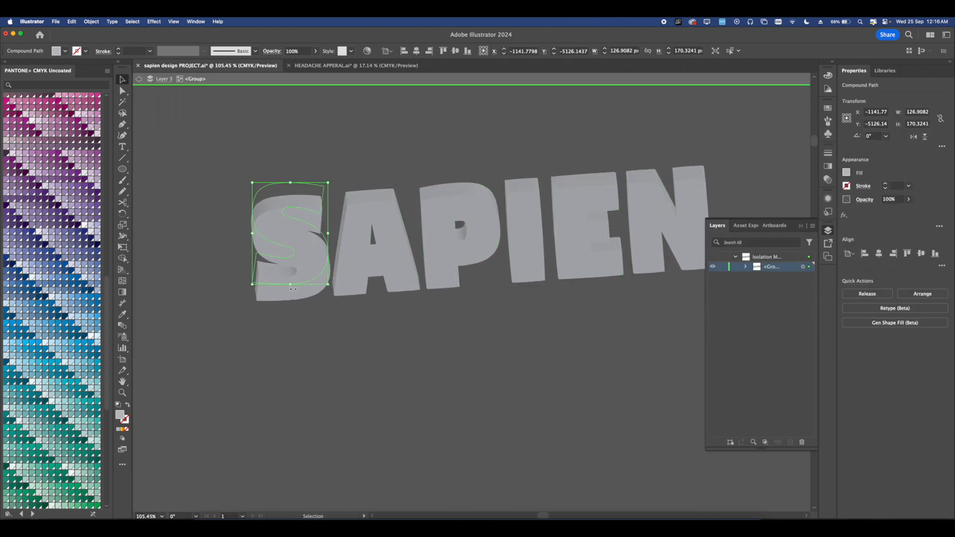
{"action": "left_click_drag", "start_coordinate": [294, 287], "coordinate": [298, 311]}
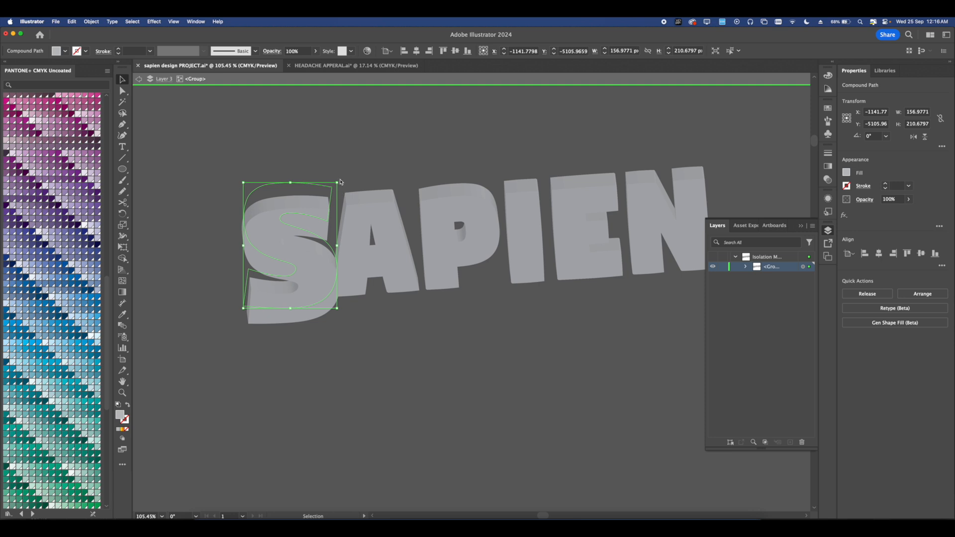
{"action": "left_click_drag", "start_coordinate": [340, 182], "coordinate": [331, 175]}
Enlarge the letter P to about 164 × 213 px and tilt it slightly clockwise, and tilt the I slightly counterclockwise.
{"action": "left_click", "coordinate": [453, 249]}
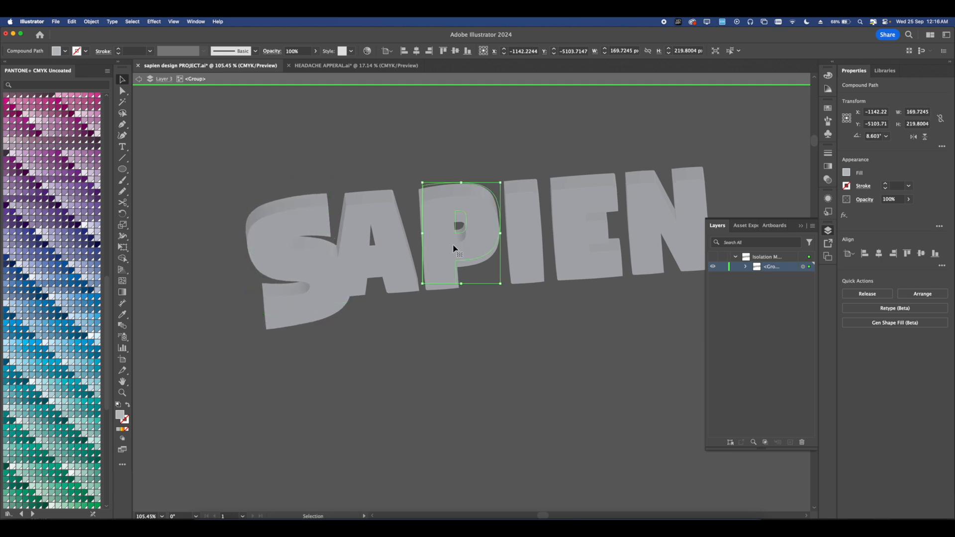
{"action": "left_click_drag", "start_coordinate": [464, 287], "coordinate": [466, 309]}
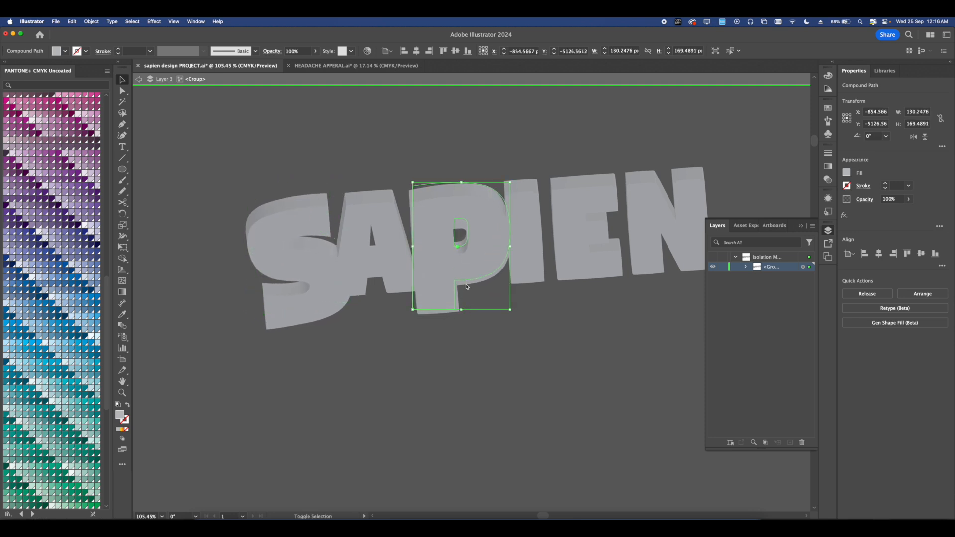
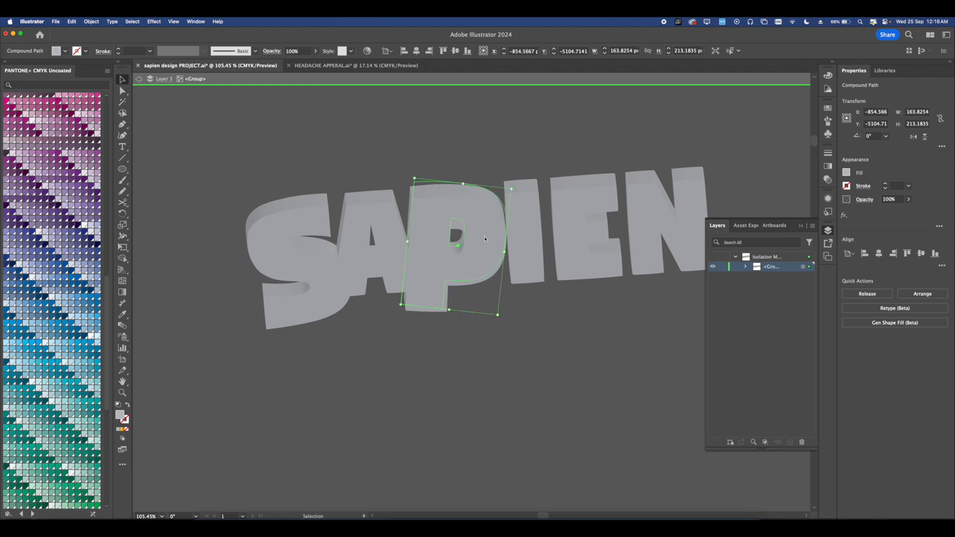
{"action": "left_click", "coordinate": [536, 206]}
{"action": "left_click_drag", "start_coordinate": [545, 182], "coordinate": [537, 180]}
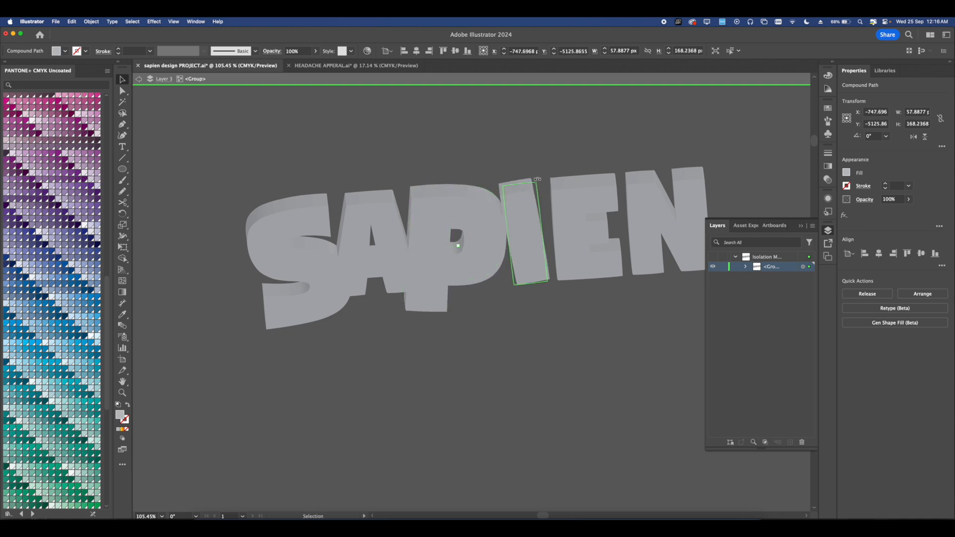
{"action": "left_click_drag", "start_coordinate": [526, 222], "coordinate": [505, 235]}
Enlarge the letter E and tilt it clockwise, move the N up against it, and exit the group isolation.
{"action": "left_click", "coordinate": [517, 266]}
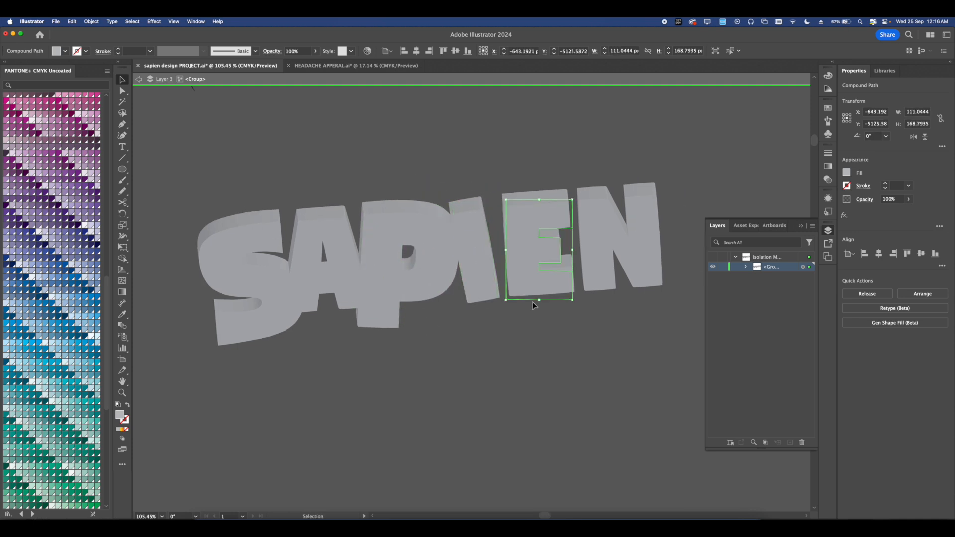
{"action": "mouse_move", "coordinate": [539, 300]}
{"action": "left_mouse_down"}
{"action": "mouse_move", "coordinate": [539, 320]}
{"action": "mouse_move", "coordinate": [524, 304]}
{"action": "left_mouse_up"}
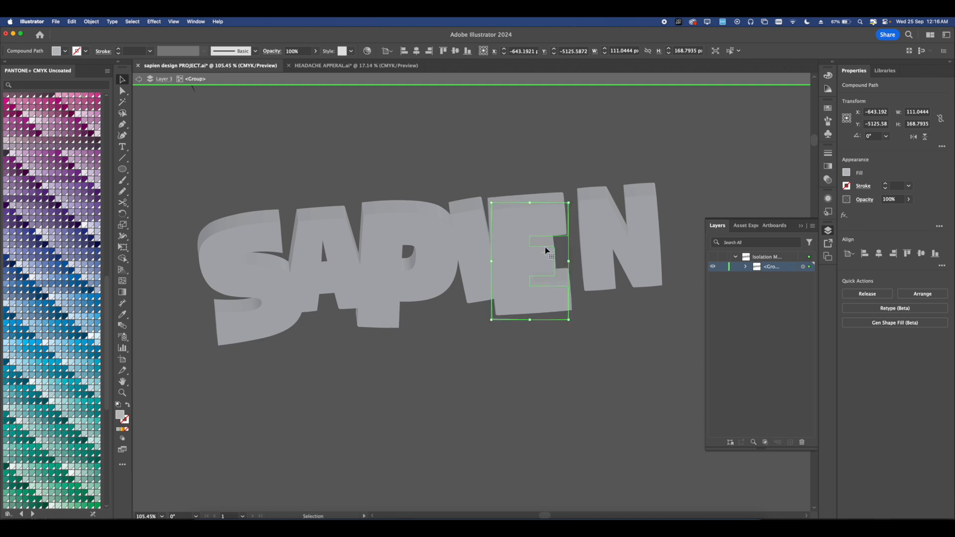
{"action": "left_click_drag", "start_coordinate": [571, 202], "coordinate": [581, 211]}
{"action": "left_click_drag", "start_coordinate": [535, 231], "coordinate": [539, 233]}
{"action": "left_click_drag", "start_coordinate": [572, 231], "coordinate": [557, 252]}
{"action": "left_click_drag", "start_coordinate": [494, 261], "coordinate": [501, 259]}
{"action": "left_click", "coordinate": [565, 321]}
{"action": "scroll", "coordinate": [518, 273], "scroll_direction": "down", "scroll_amount": 3}
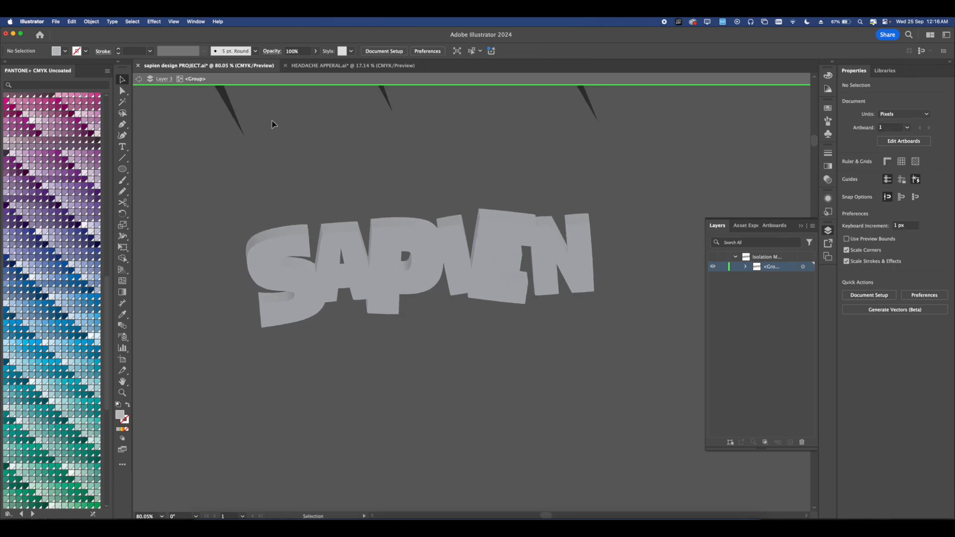
{"action": "left_click", "coordinate": [139, 79]}
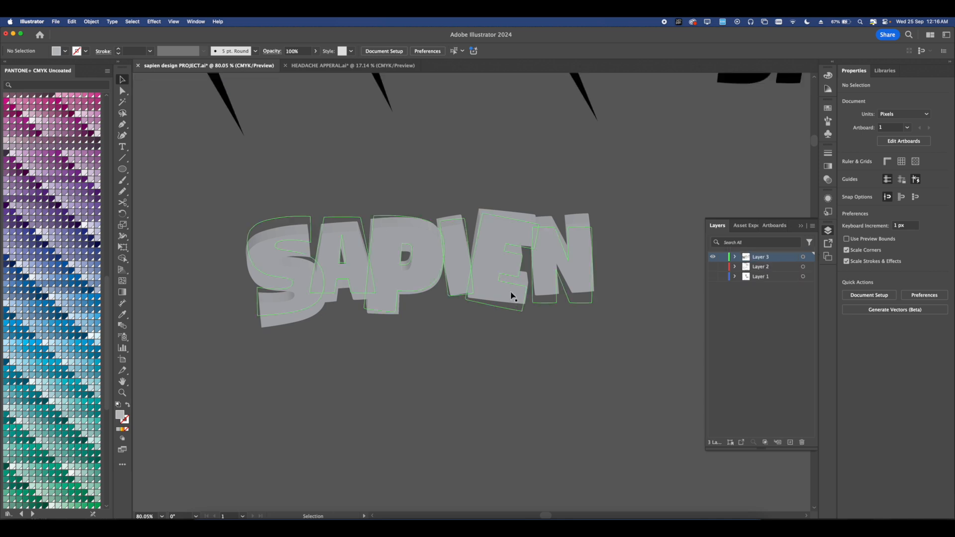
Check the lettering's Extrude & Bevel (Classic) options and compare several gray fills, ending on a very light gray swatch.
{"action": "left_click", "coordinate": [378, 238]}
{"action": "left_click", "coordinate": [881, 215]}
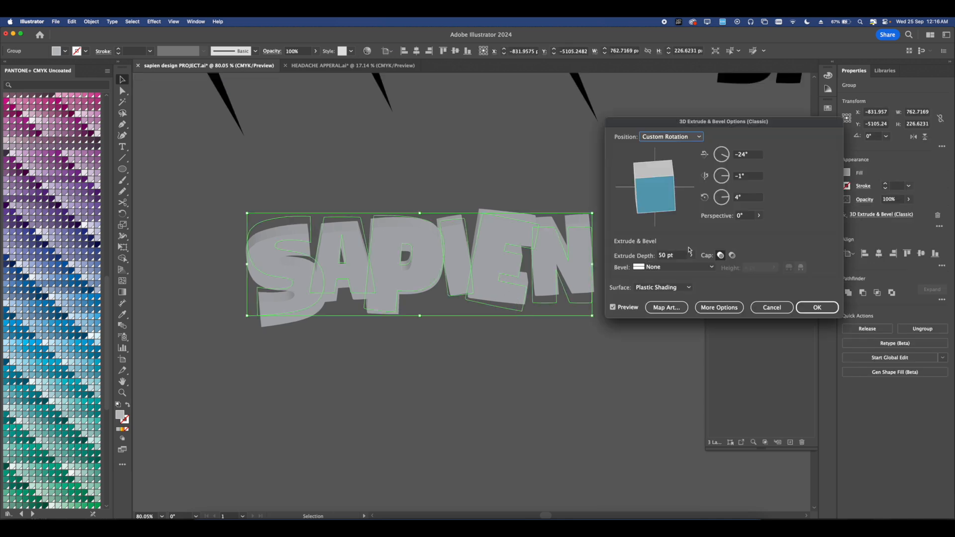
{"action": "left_click", "coordinate": [808, 305]}
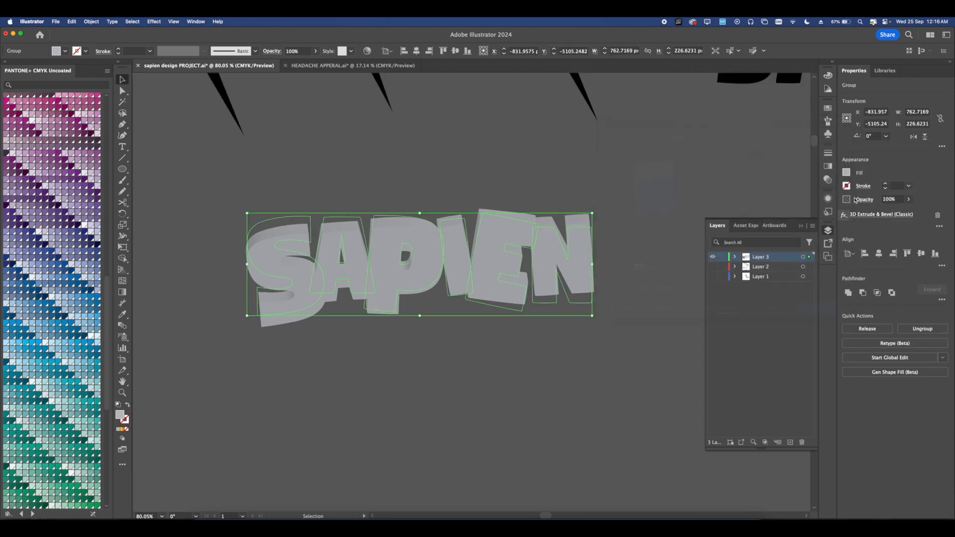
{"action": "left_click", "coordinate": [846, 172]}
{"action": "left_click", "coordinate": [803, 233]}
{"action": "left_click", "coordinate": [796, 234]}
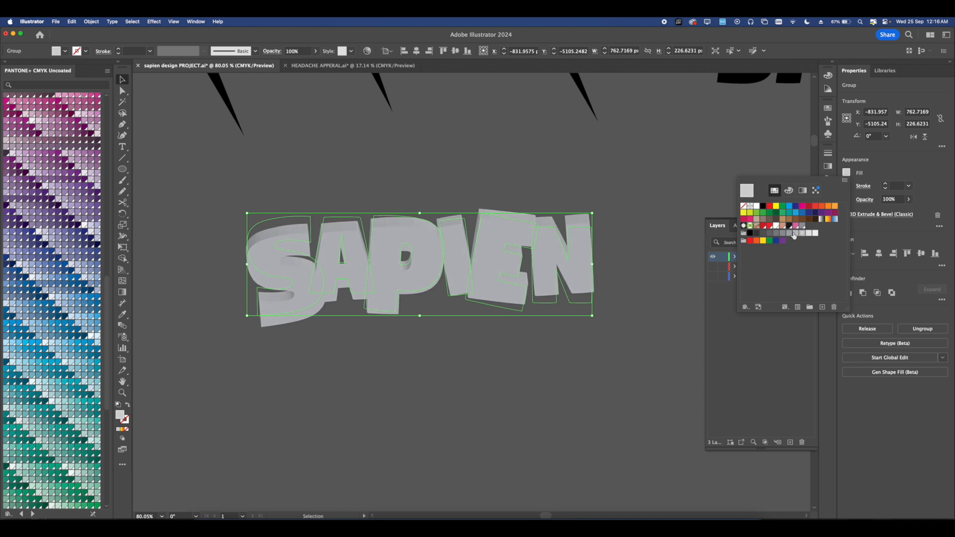
{"action": "left_click", "coordinate": [788, 234]}
{"action": "left_click", "coordinate": [769, 234]}
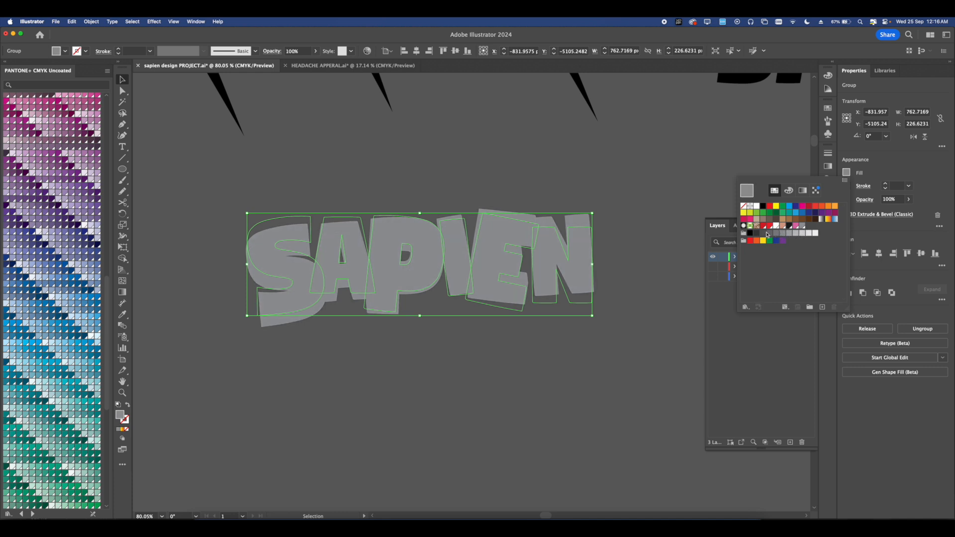
{"action": "left_click", "coordinate": [816, 233]}
{"action": "left_click", "coordinate": [810, 233]}
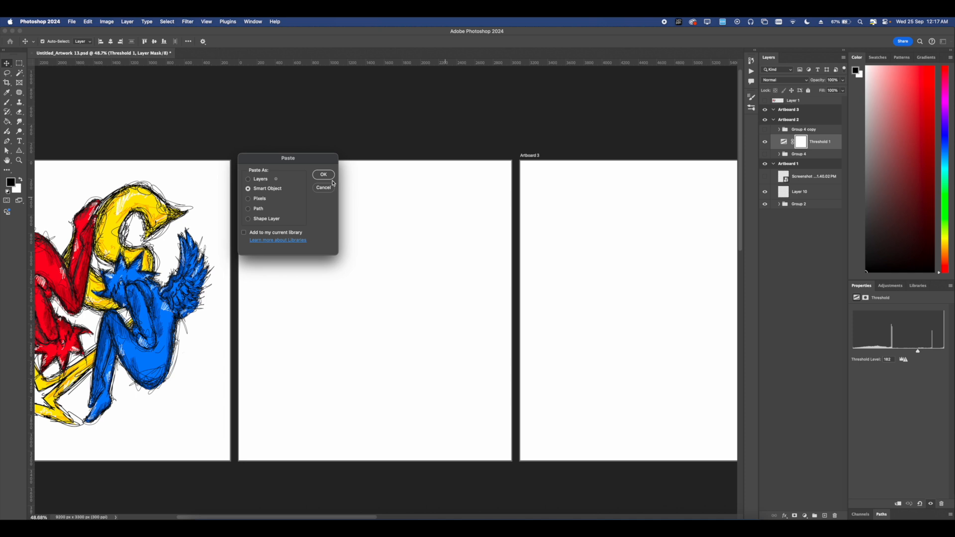
Switch to Photoshop and paste the extruded SAPIEN lettering into Artboard 2 as a Smart Object.
{"action": "left_click", "coordinate": [323, 174]}
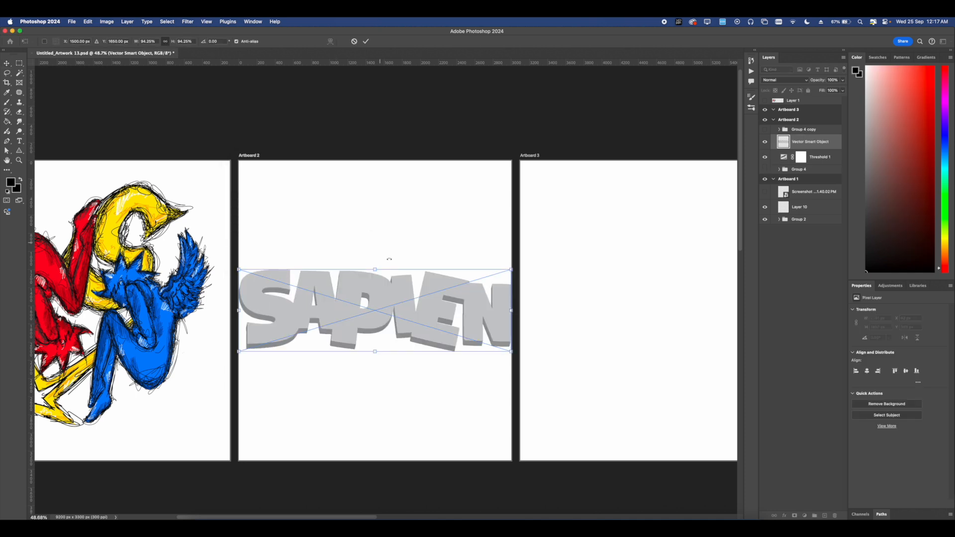
Scale the SAPIEN lettering down to about 2621 px wide so it fits inside Artboard 2.
{"action": "mouse_move", "coordinate": [375, 349]}
{"action": "left_mouse_down"}
{"action": "mouse_move", "coordinate": [376, 339]}
{"action": "mouse_move", "coordinate": [368, 356]}
{"action": "mouse_move", "coordinate": [368, 346]}
{"action": "left_mouse_up"}
{"action": "key", "text": "Return"}
{"action": "scroll", "coordinate": [419, 292], "scroll_direction": "left", "scroll_amount": 2}
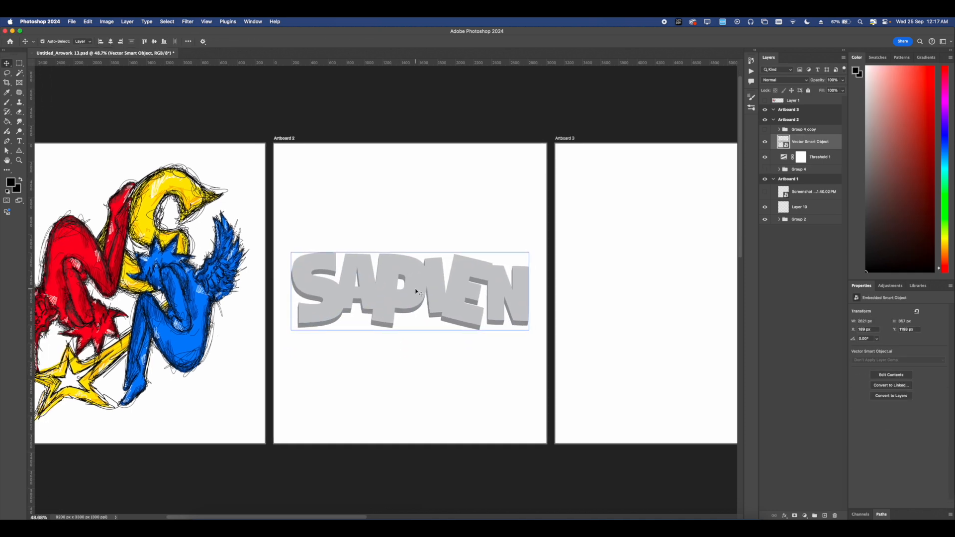
Convert the SAPIEN vector layer to a regular Smart Object so it can be warped.
{"action": "scroll", "coordinate": [412, 291], "scroll_direction": "up", "scroll_amount": 2}
{"action": "key", "text": "super+t"}
{"action": "right_click", "coordinate": [408, 293]}
{"action": "key", "text": "Escape"}
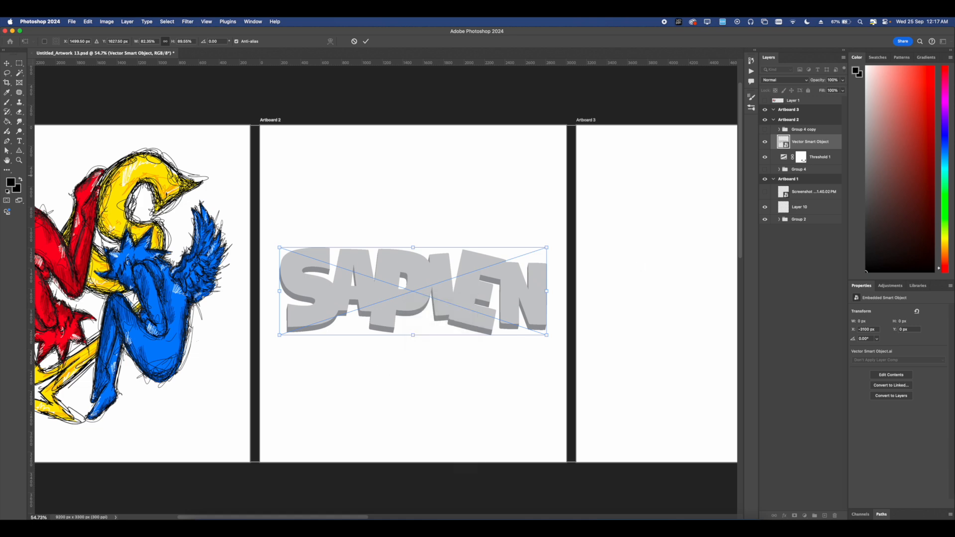
{"action": "right_click", "coordinate": [801, 141]}
{"action": "left_click", "coordinate": [835, 284]}
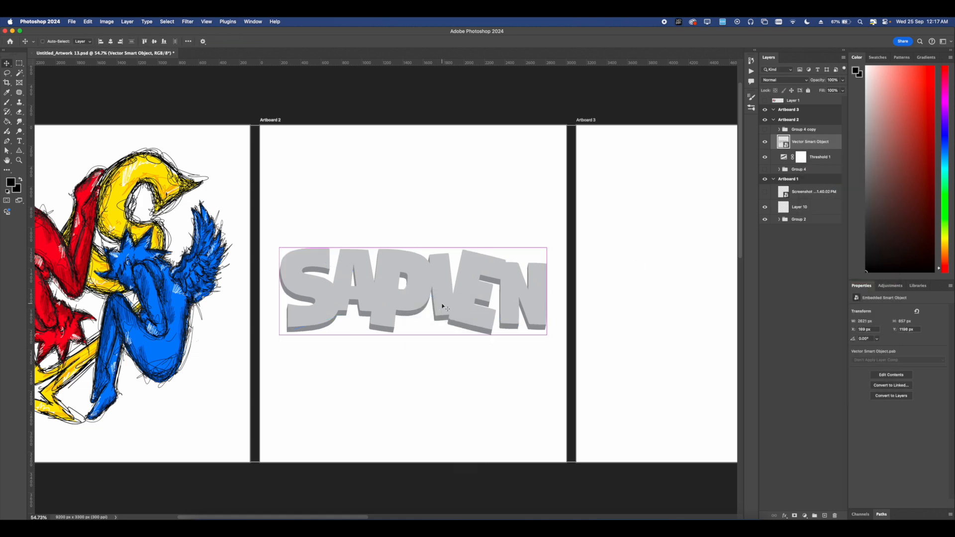
Warp the SAPIEN lettering so its bottom edge arches upward and its right end flares taller.
{"action": "key", "text": "super+t"}
{"action": "right_click", "coordinate": [415, 309]}
{"action": "left_click", "coordinate": [436, 402]}
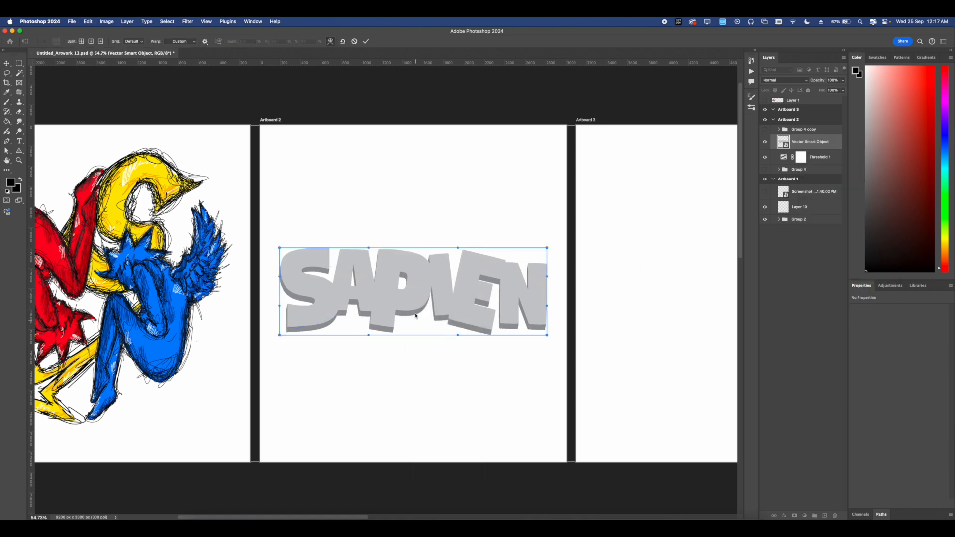
{"action": "left_click_drag", "start_coordinate": [416, 308], "coordinate": [416, 306]}
{"action": "left_click_drag", "start_coordinate": [549, 336], "coordinate": [549, 342]}
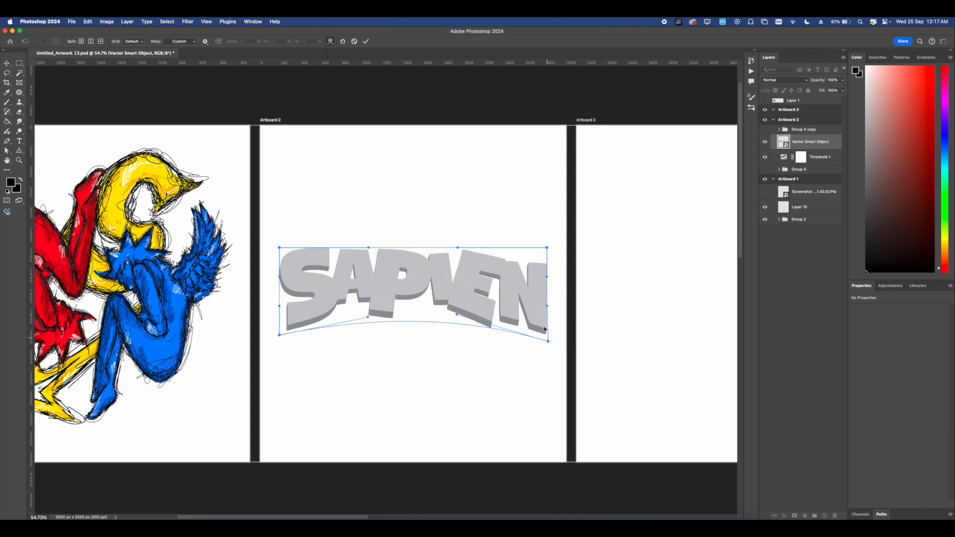
{"action": "left_click_drag", "start_coordinate": [547, 247], "coordinate": [546, 229]}
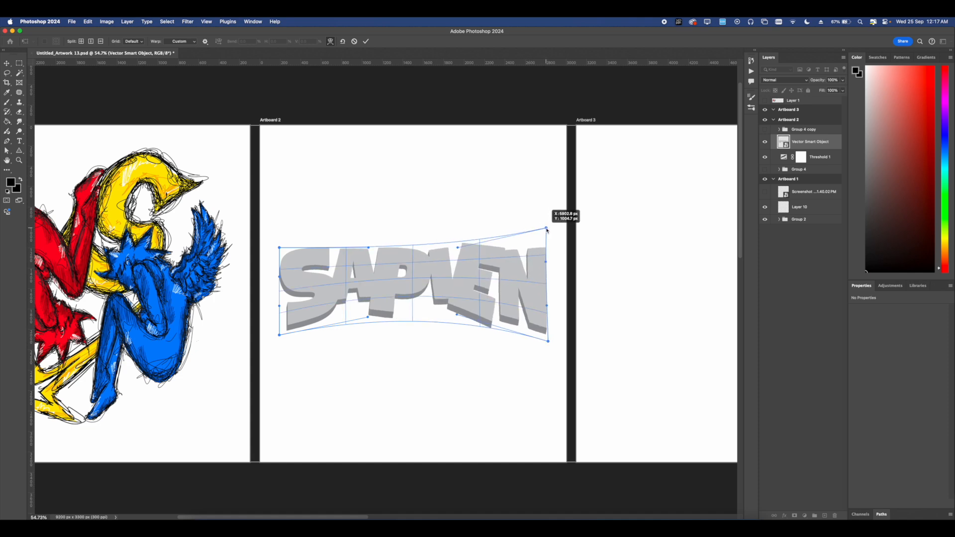
{"action": "left_click_drag", "start_coordinate": [331, 299], "coordinate": [323, 273]}
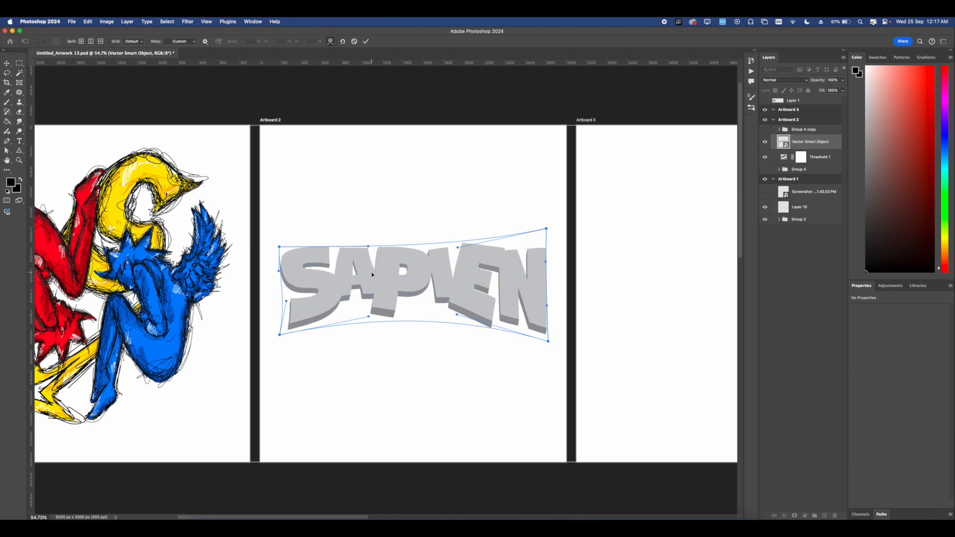
{"action": "key", "text": "Return"}
Move the warped lettering up near the top of Artboard 2 and show the Group 4 copy layer group.
{"action": "key", "text": "super+t"}
{"action": "left_click_drag", "start_coordinate": [432, 295], "coordinate": [435, 204]}
{"action": "key", "text": "Return"}
{"action": "left_click", "coordinate": [765, 129]}
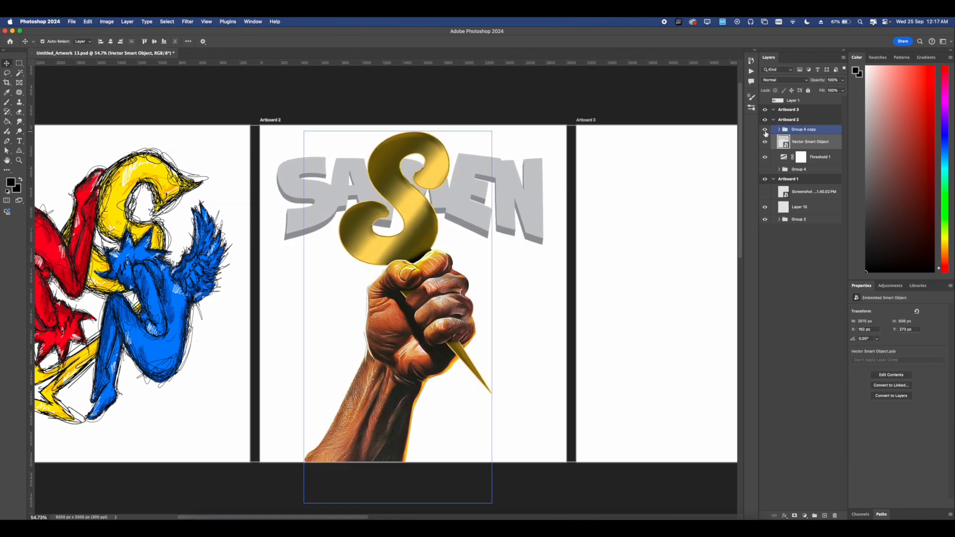
{"action": "scroll", "coordinate": [402, 226], "scroll_direction": "up", "scroll_amount": 4}
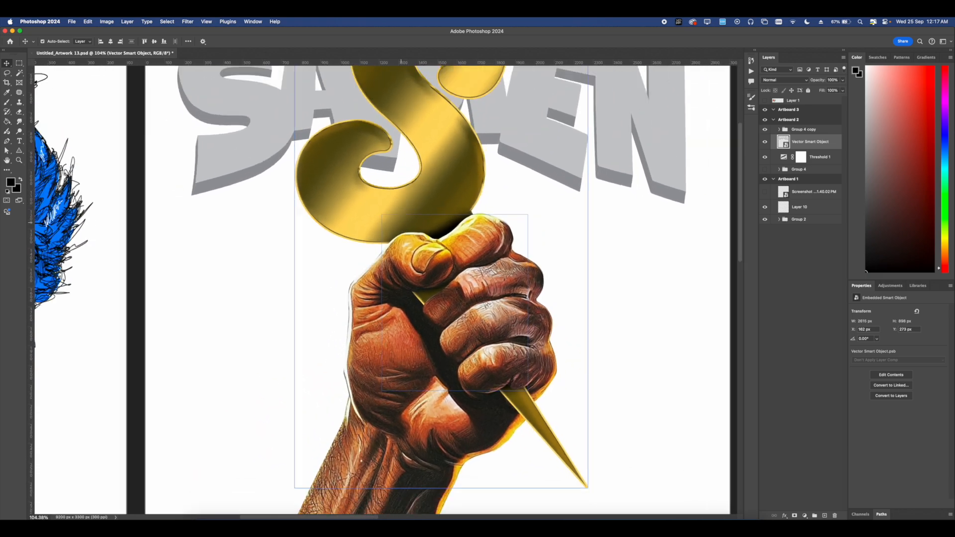
{"action": "scroll", "coordinate": [402, 225], "scroll_direction": "down", "scroll_amount": 3}
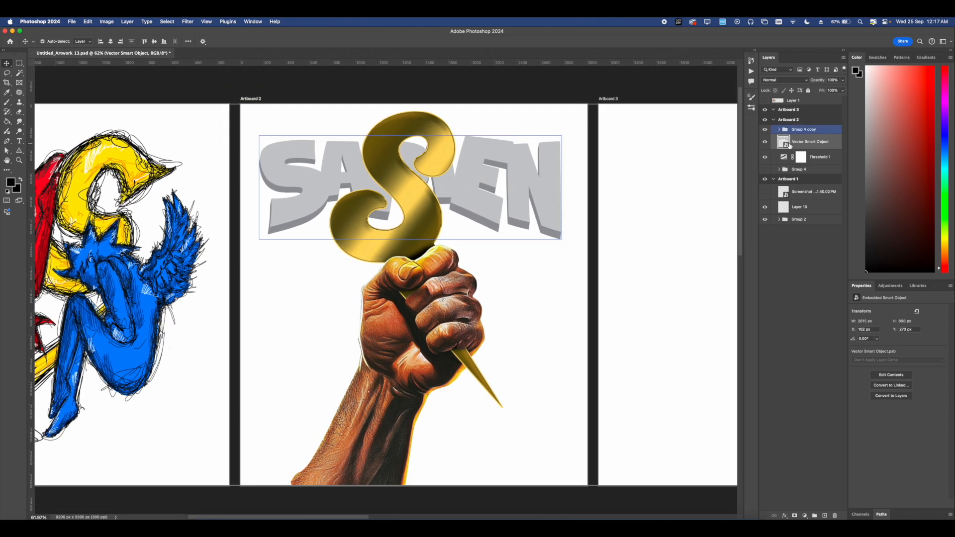
{"action": "mouse_move", "coordinate": [795, 142]}
{"action": "left_mouse_down"}
{"action": "mouse_move", "coordinate": [793, 126]}
{"action": "mouse_move", "coordinate": [796, 143]}
{"action": "left_mouse_up"}
{"action": "key", "text": "super+t"}
{"action": "left_click_drag", "start_coordinate": [490, 199], "coordinate": [490, 272]}
{"action": "key", "text": "super+z"}
{"action": "left_click", "coordinate": [820, 142]}
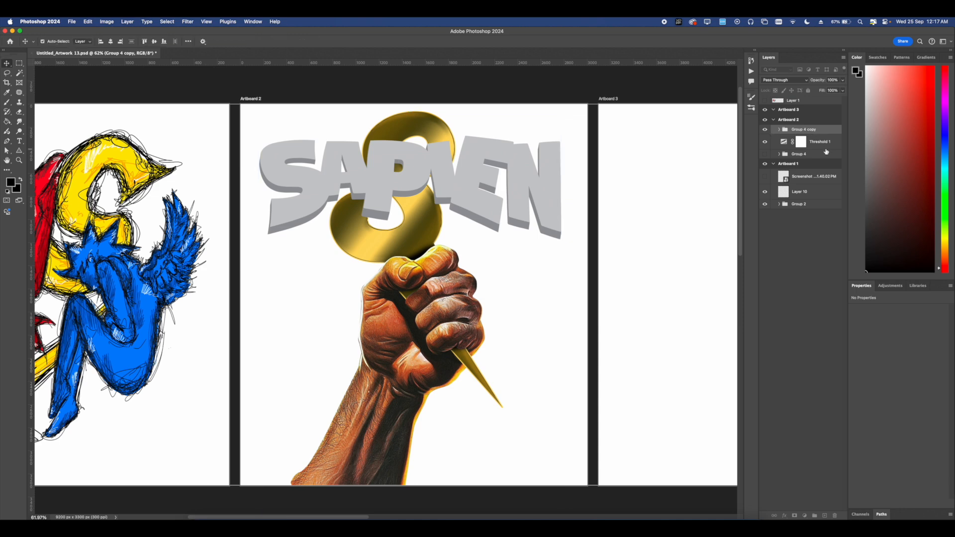
{"action": "key", "text": "super+v"}
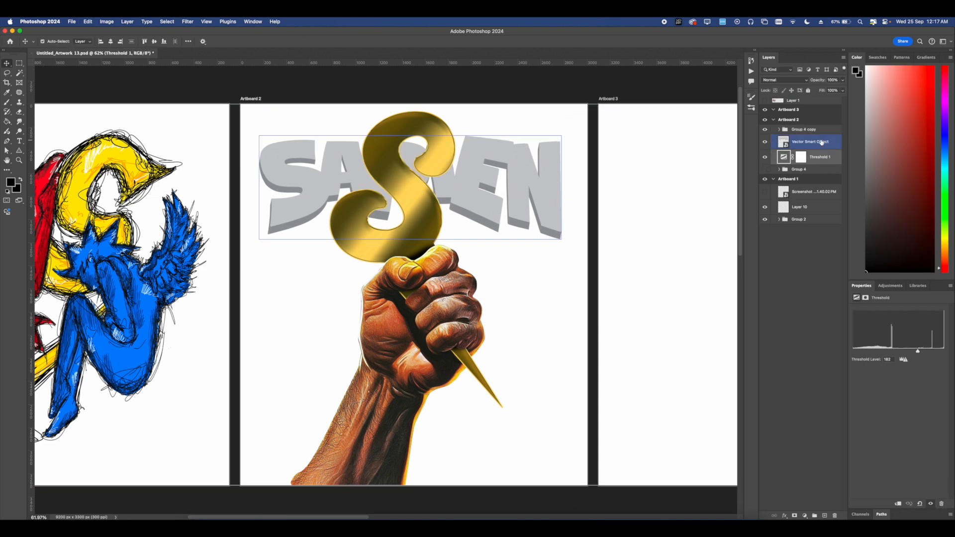
Bring the lettering layer above Group 4 copy and move the lettering down over the forearm.
{"action": "left_click_drag", "start_coordinate": [799, 141], "coordinate": [801, 127]}
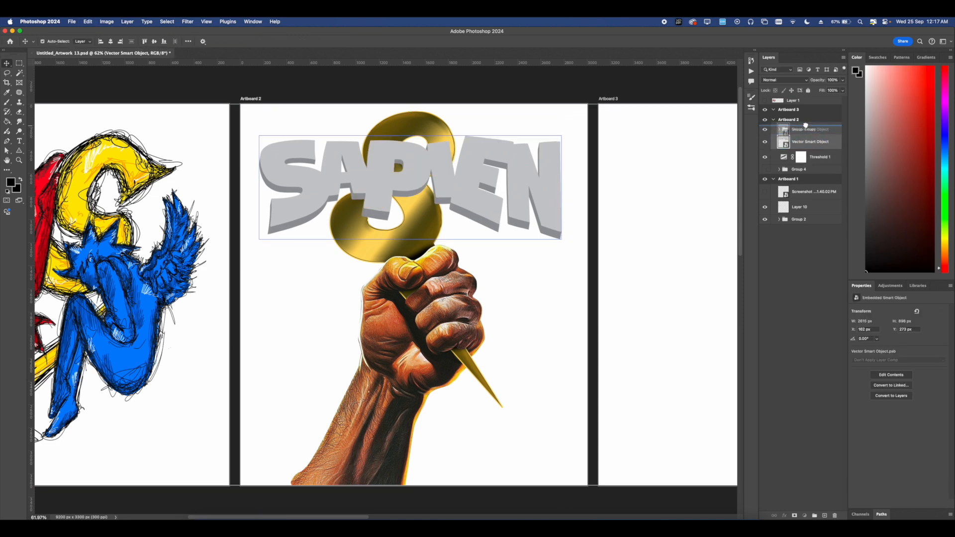
{"action": "key", "text": "super+t"}
{"action": "left_click_drag", "start_coordinate": [474, 181], "coordinate": [479, 395]}
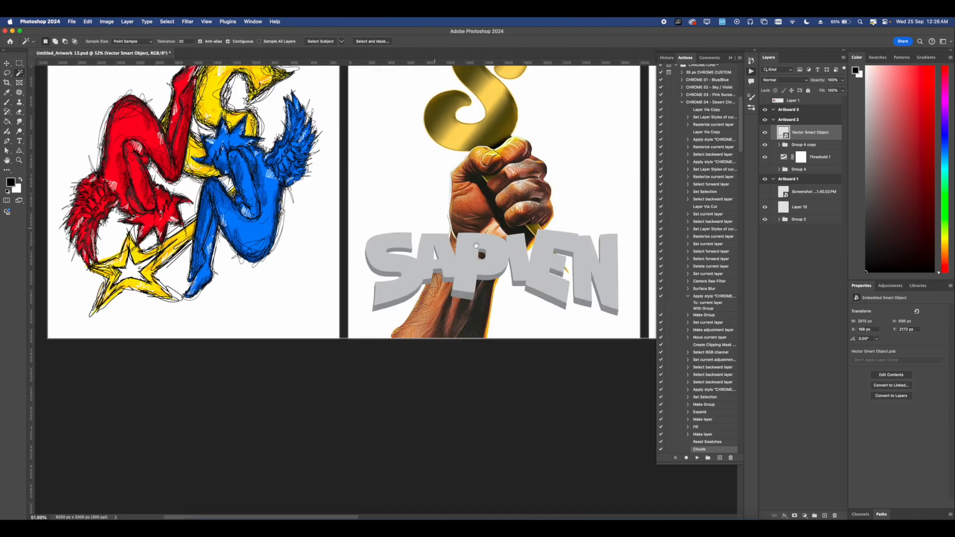
Select the front faces of the SAPIEN letters with the Magic Wand and fill them with white on a new layer.
{"action": "scroll", "coordinate": [433, 262], "scroll_direction": "right", "scroll_amount": 2}
{"action": "left_click", "coordinate": [433, 262]}
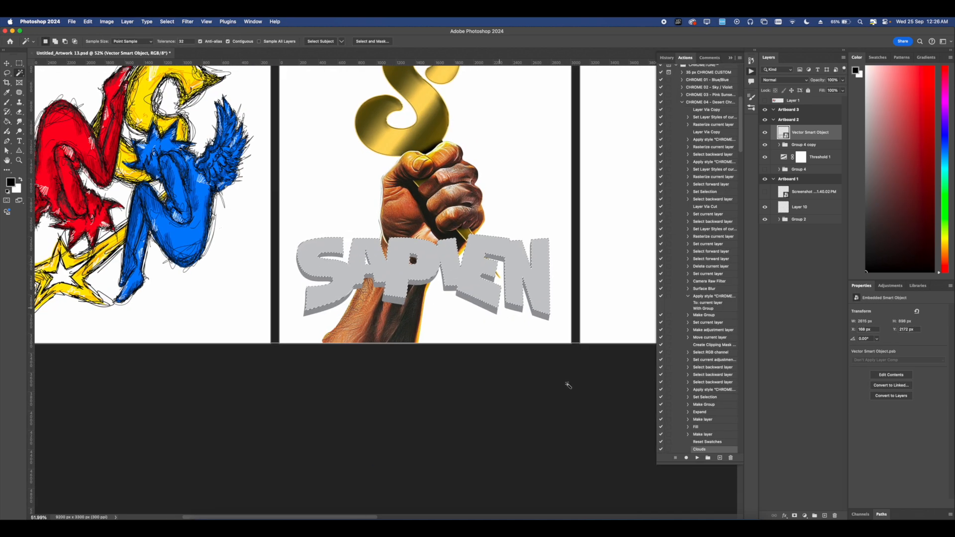
{"action": "left_click", "coordinate": [824, 516]}
{"action": "key", "text": "g"}
{"action": "left_click", "coordinate": [878, 93]}
{"action": "key", "text": "x"}
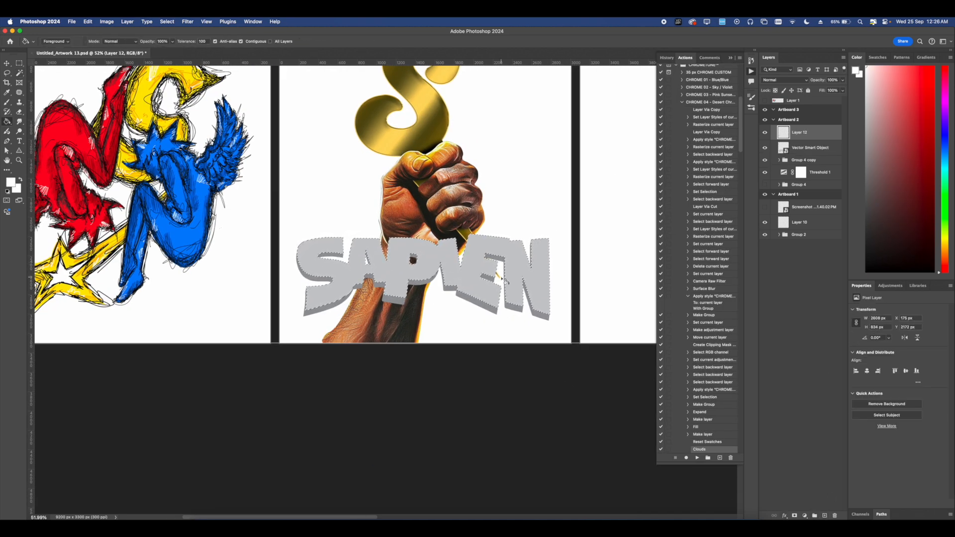
{"action": "key", "text": "alt+BackSpace"}
Apply the diagonal gold gradient style from ARCADIA LAYER STYLES to the white letter-face layer.
{"action": "right_click", "coordinate": [792, 133]}
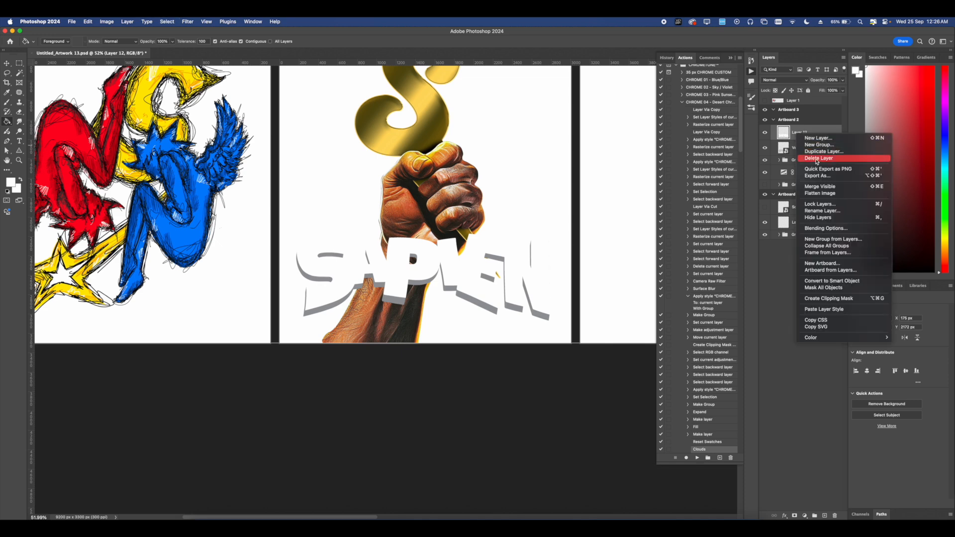
{"action": "left_click", "coordinate": [823, 228]}
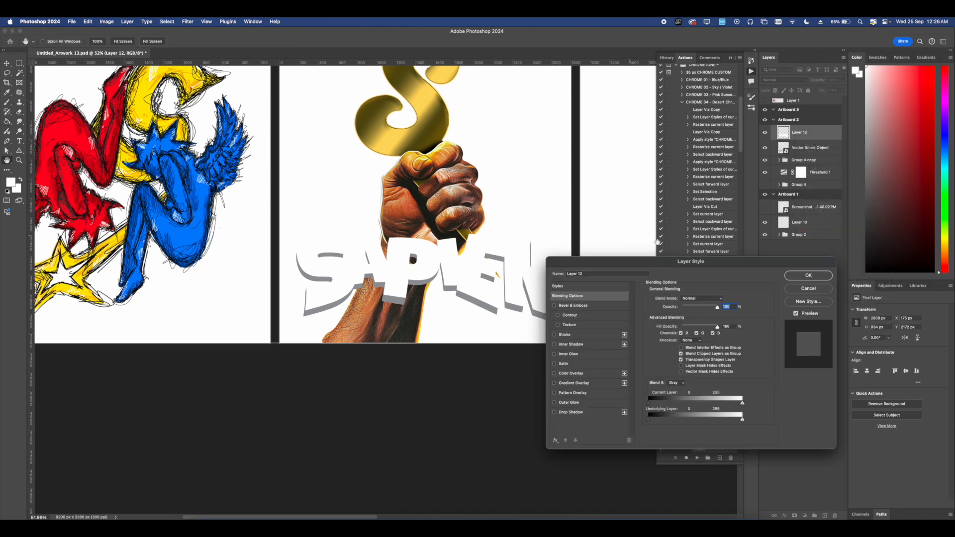
{"action": "left_click", "coordinate": [577, 289]}
{"action": "scroll", "coordinate": [677, 393], "scroll_direction": "down", "scroll_amount": 5}
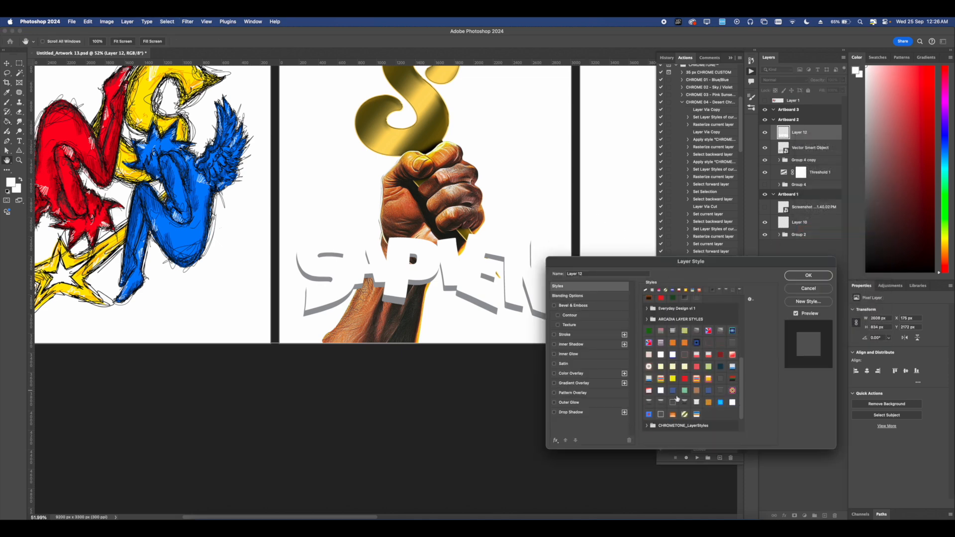
{"action": "left_click", "coordinate": [685, 415]}
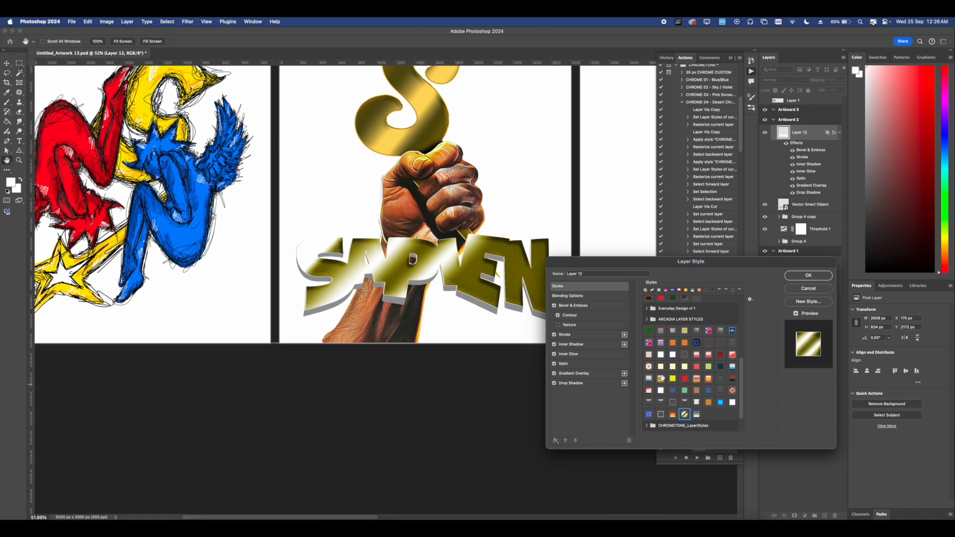
Examine the settings of the applied style's bevel, stroke, inner shadow, inner glow, satin and gradient overlay effects.
{"action": "left_click", "coordinate": [576, 339]}
{"action": "left_click", "coordinate": [571, 356]}
{"action": "left_click", "coordinate": [573, 373]}
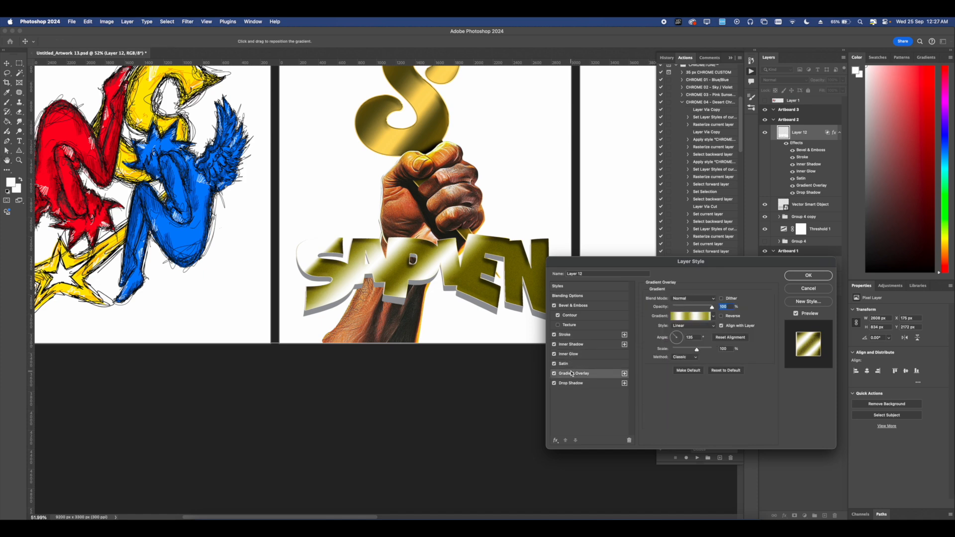
{"action": "left_click", "coordinate": [588, 365]}
{"action": "left_click", "coordinate": [585, 355]}
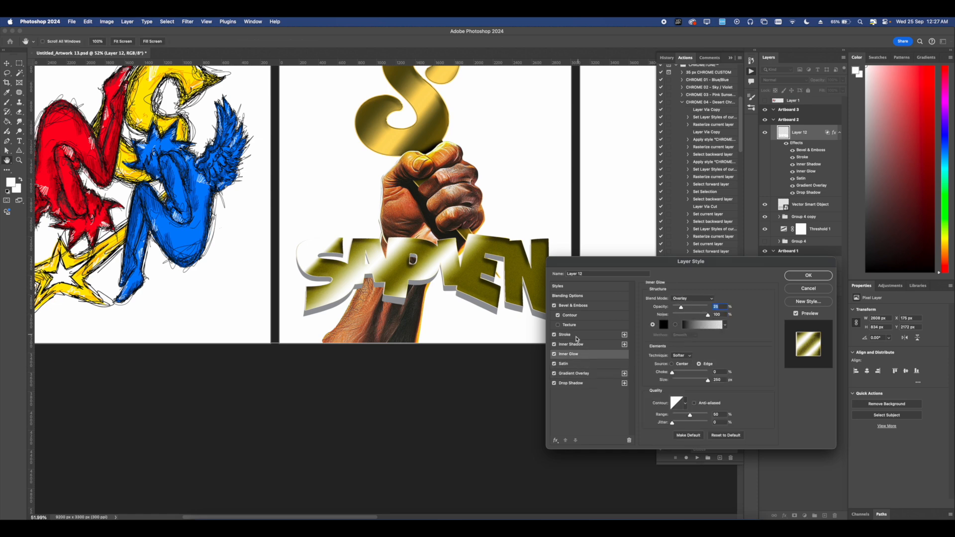
{"action": "left_click", "coordinate": [575, 338]}
{"action": "left_click", "coordinate": [570, 310]}
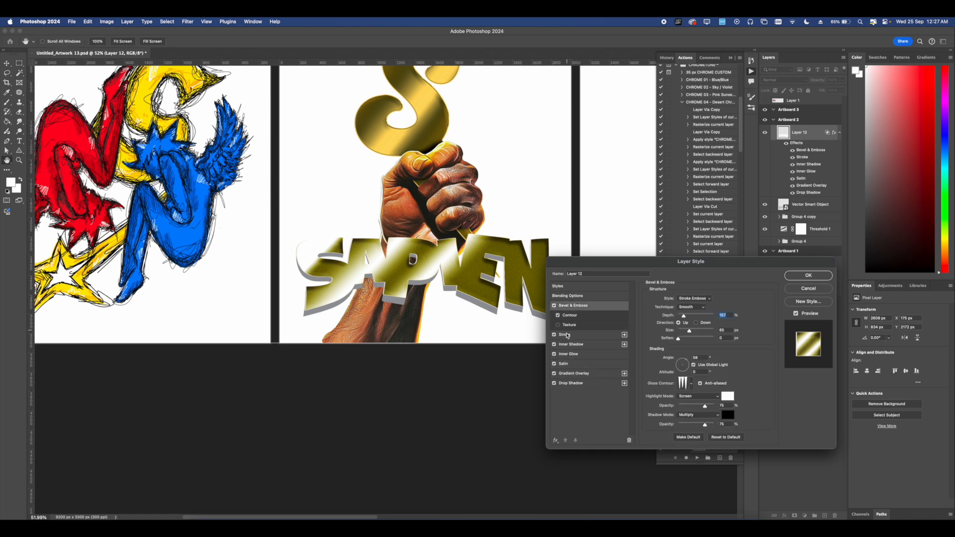
{"action": "left_click", "coordinate": [567, 336]}
{"action": "left_click", "coordinate": [567, 346]}
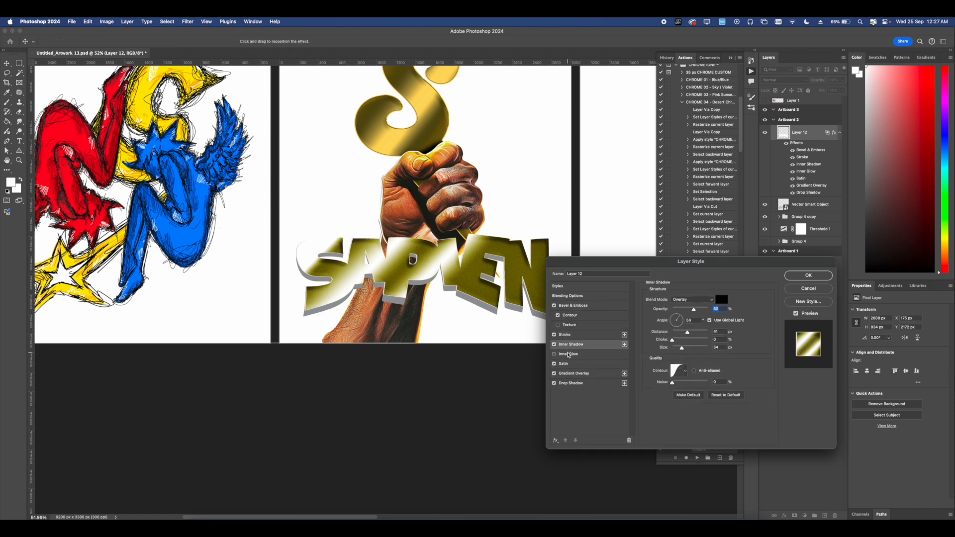
{"action": "left_click", "coordinate": [569, 355]}
{"action": "left_click", "coordinate": [565, 363]}
Set the Gradient Overlay angle to 90° and slightly increase its scale on the letter faces.
{"action": "left_click", "coordinate": [572, 373]}
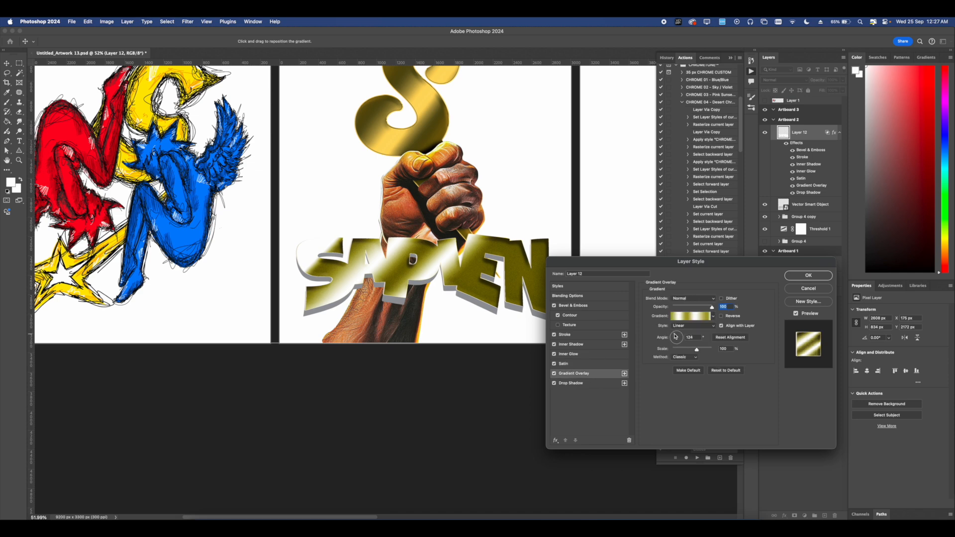
{"action": "left_click_drag", "start_coordinate": [676, 337], "coordinate": [700, 351]}
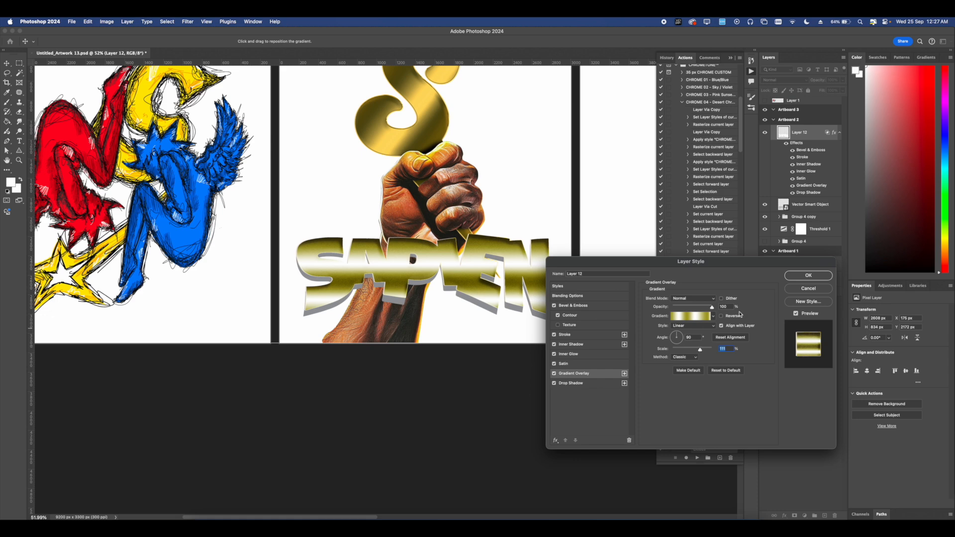
{"action": "left_click", "coordinate": [808, 275]}
Add a black (000000) Color Overlay to the Vector Smart Object layer behind the gold letter faces.
{"action": "scroll", "coordinate": [393, 294], "scroll_direction": "up", "scroll_amount": 5}
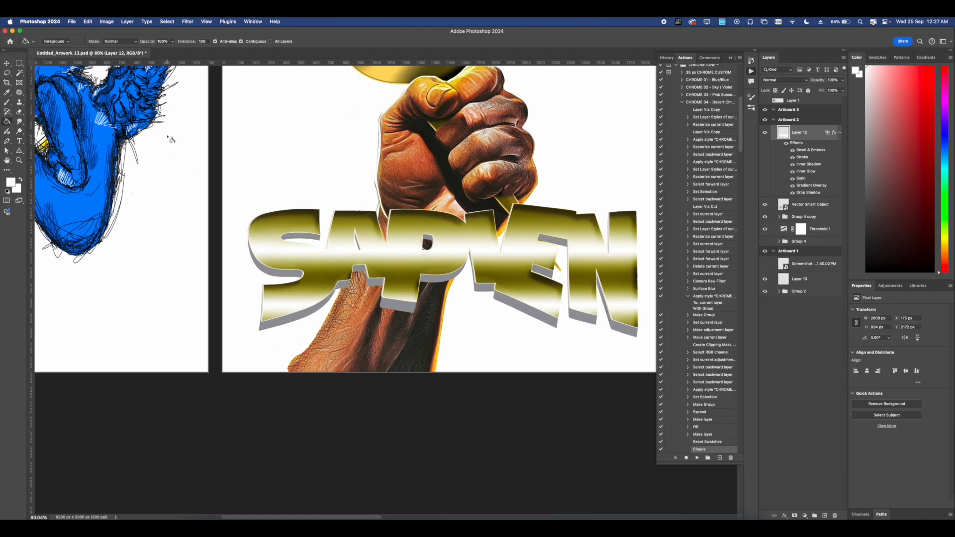
{"action": "left_click", "coordinate": [20, 73]}
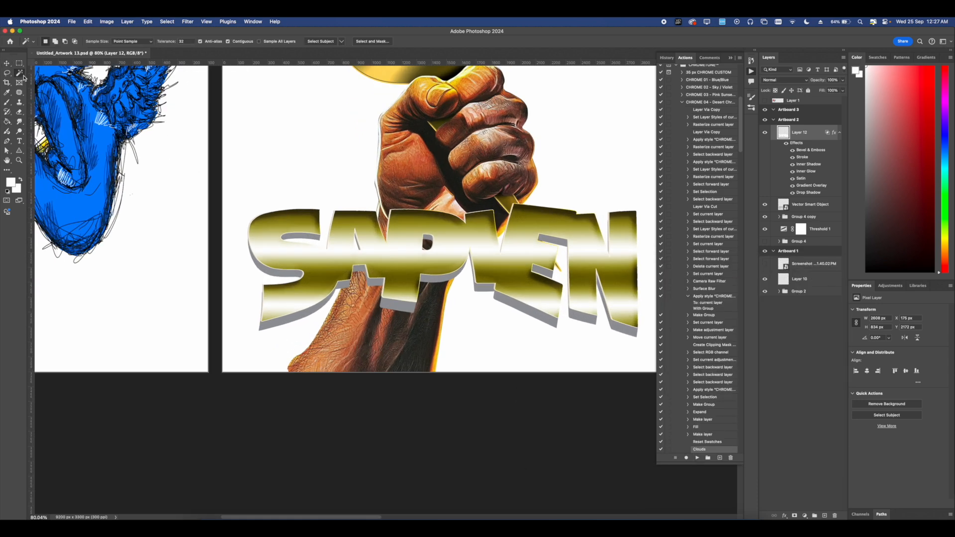
{"action": "right_click", "coordinate": [806, 208]}
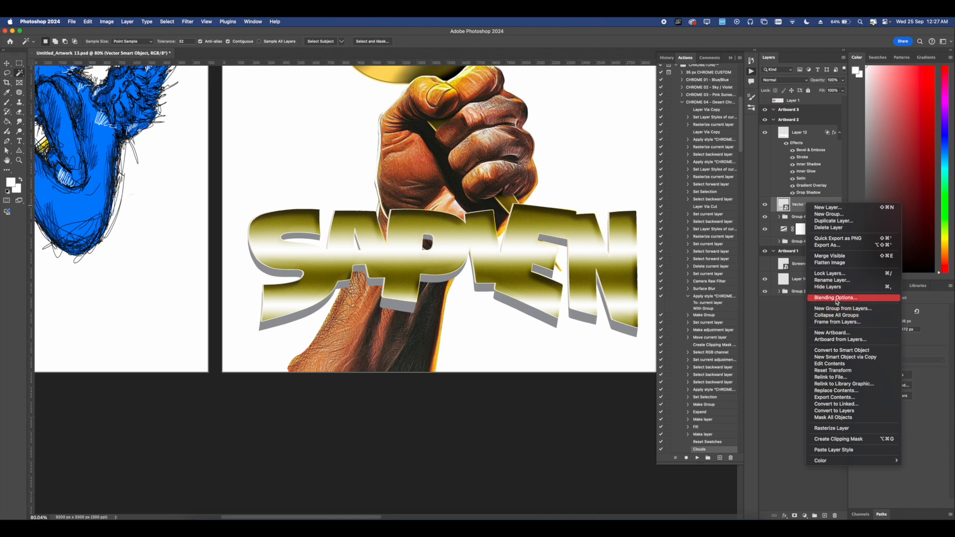
{"action": "left_click", "coordinate": [837, 299]}
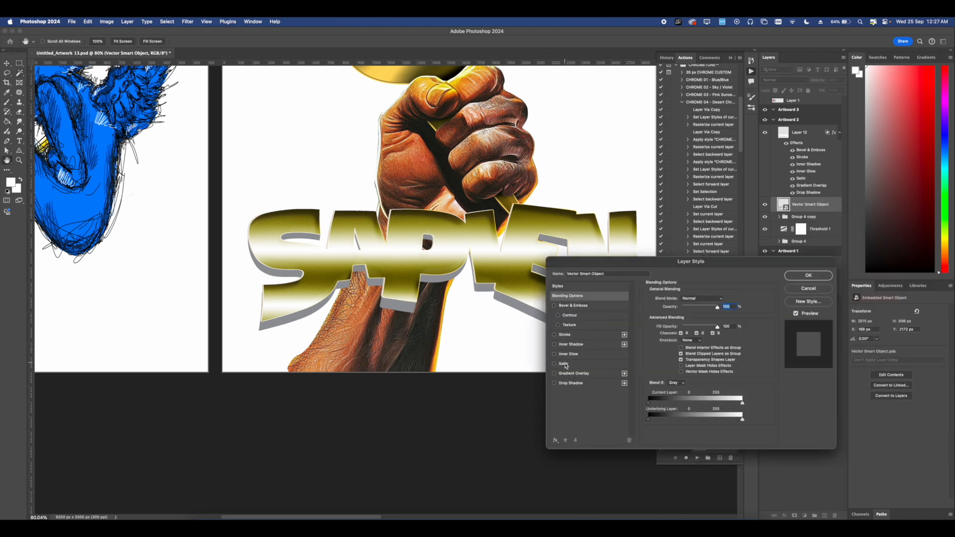
{"action": "left_click", "coordinate": [557, 440]}
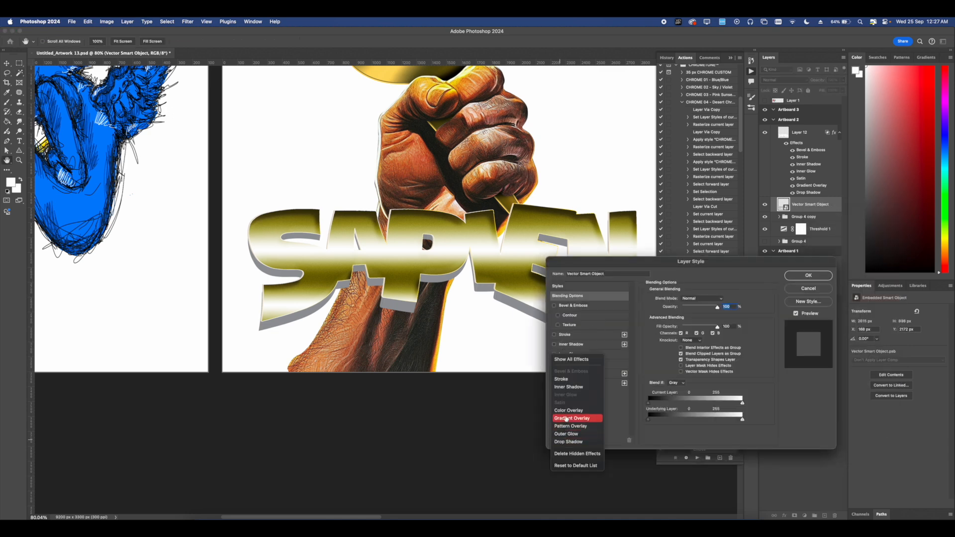
{"action": "left_click", "coordinate": [572, 407]}
{"action": "scroll", "coordinate": [465, 304], "scroll_direction": "up", "scroll_amount": 5}
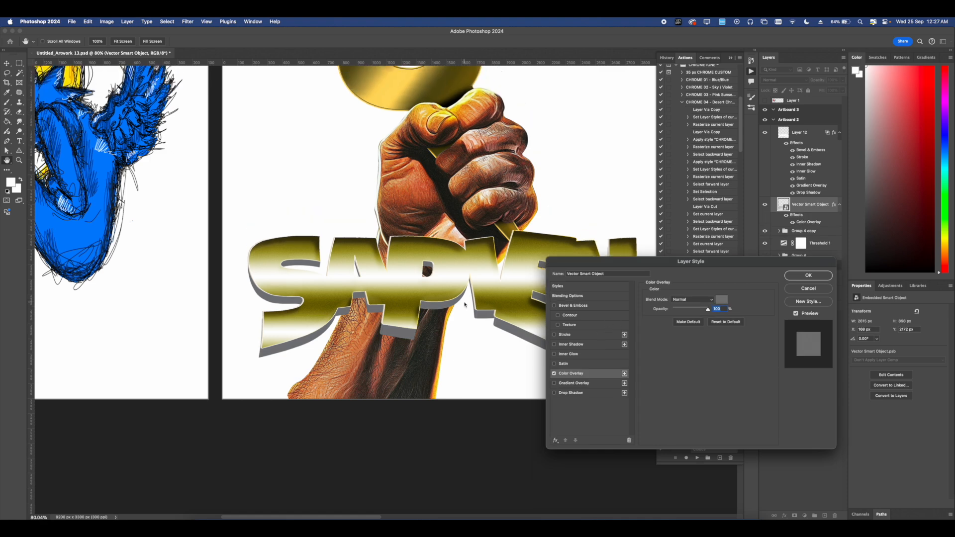
{"action": "scroll", "coordinate": [469, 303], "scroll_direction": "down", "scroll_amount": 1}
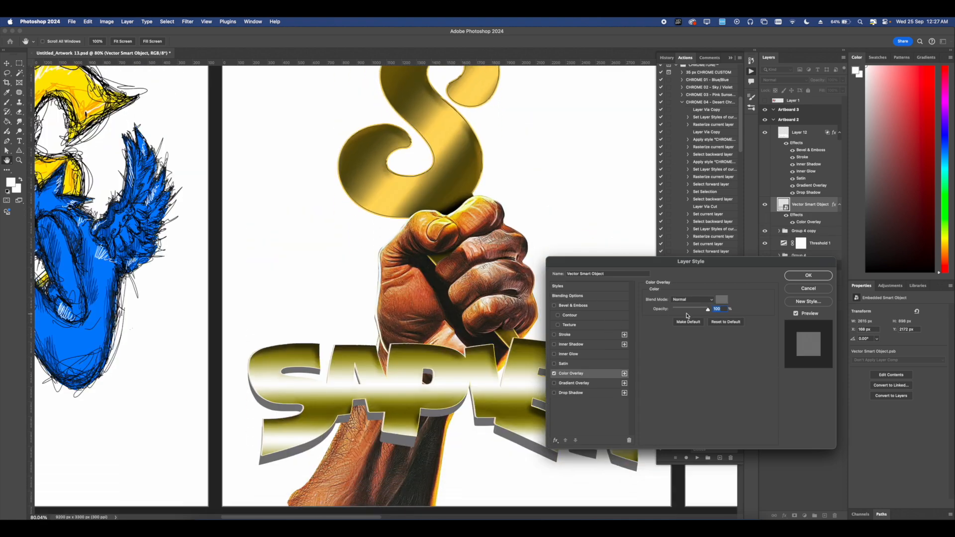
{"action": "left_click", "coordinate": [722, 300]}
{"action": "left_click_drag", "start_coordinate": [424, 432], "coordinate": [378, 495]}
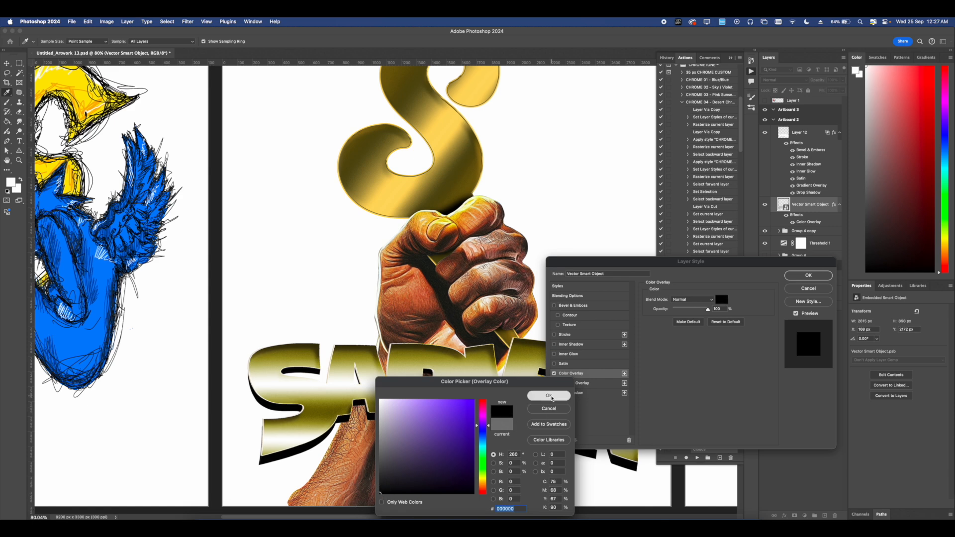
{"action": "left_click", "coordinate": [547, 396]}
Add a 21 px centered Stroke with a solid black (000000) color fill to the Vector Smart Object layer behind the gold letters.
{"action": "left_click", "coordinate": [555, 335]}
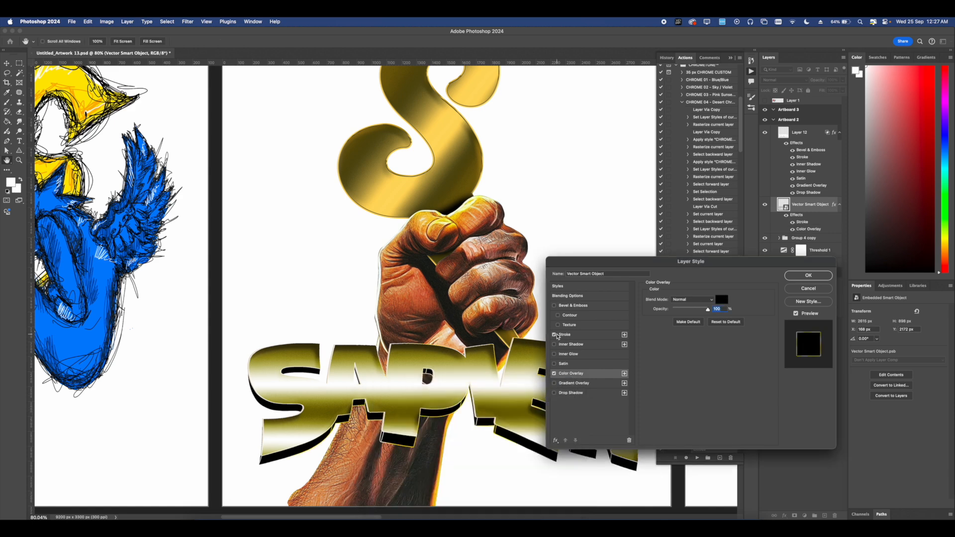
{"action": "left_click", "coordinate": [567, 337]}
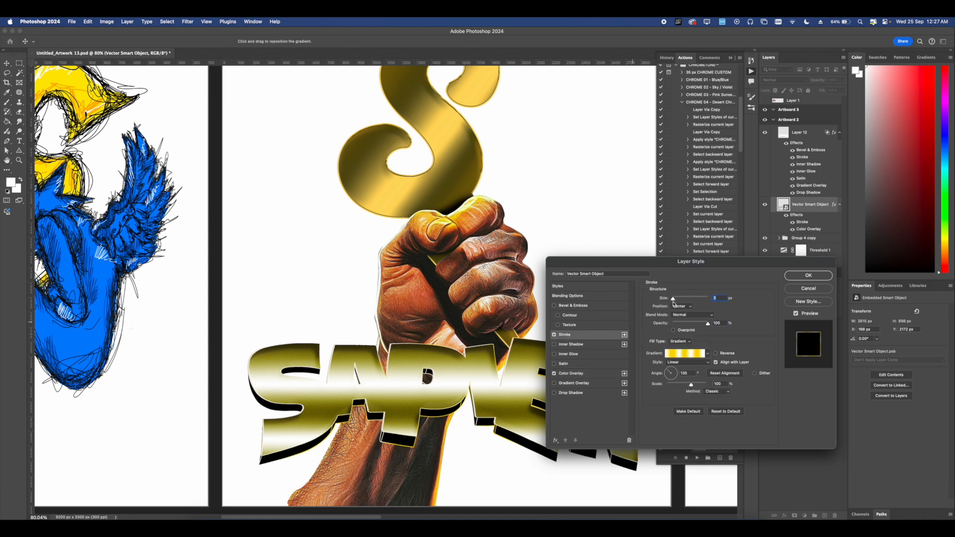
{"action": "left_click_drag", "start_coordinate": [673, 301], "coordinate": [675, 302]}
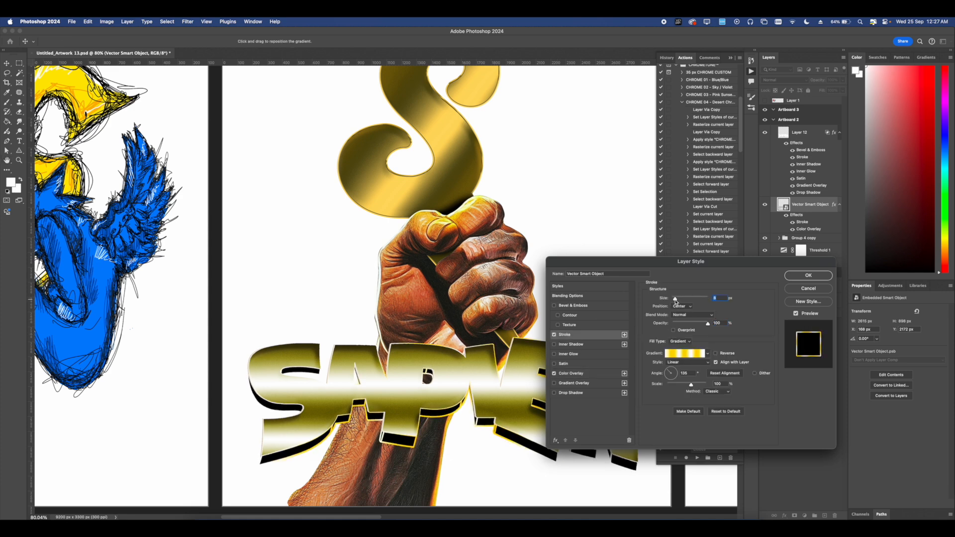
{"action": "left_click", "coordinate": [673, 355]}
{"action": "left_click", "coordinate": [691, 148]}
{"action": "left_click", "coordinate": [685, 342]}
{"action": "left_click", "coordinate": [683, 334]}
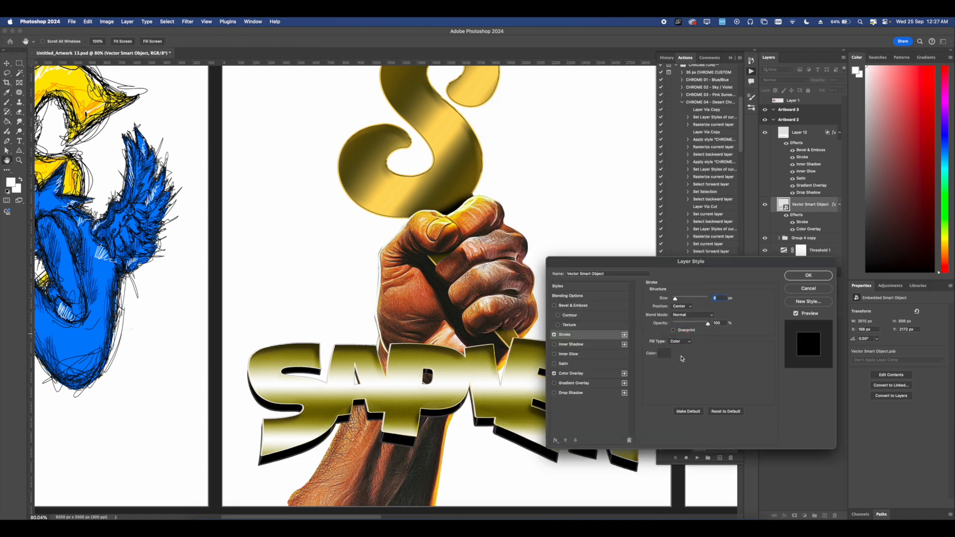
{"action": "left_click", "coordinate": [664, 354]}
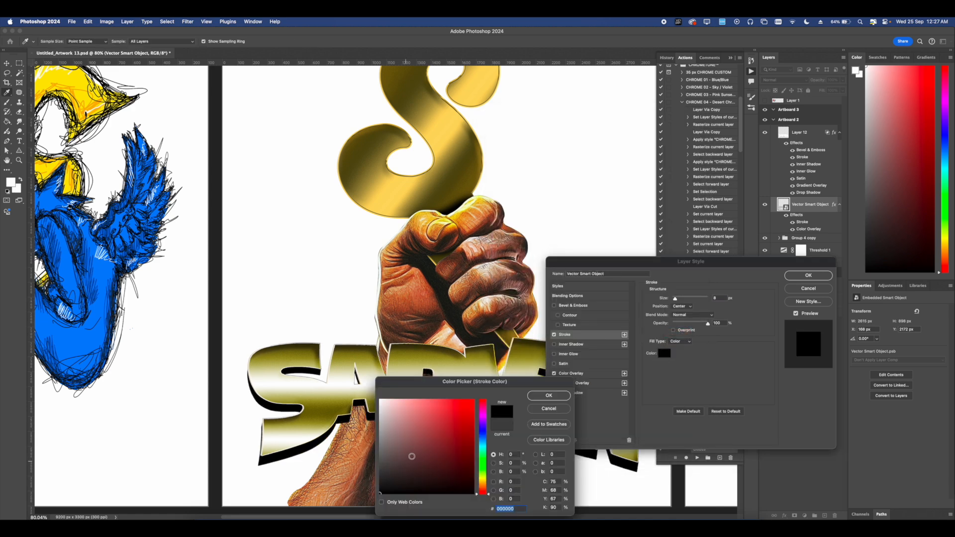
{"action": "left_click", "coordinate": [549, 395]}
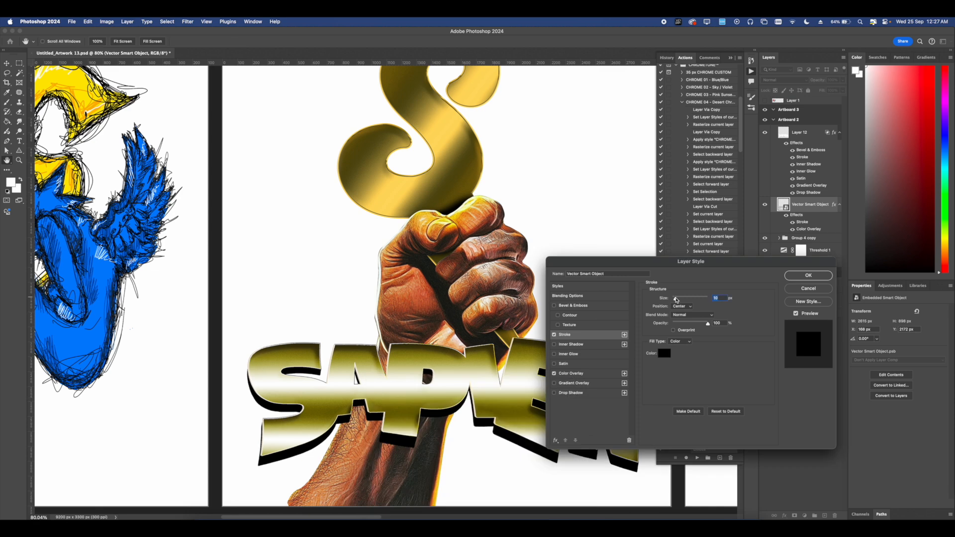
{"action": "left_click_drag", "start_coordinate": [676, 299], "coordinate": [679, 299]}
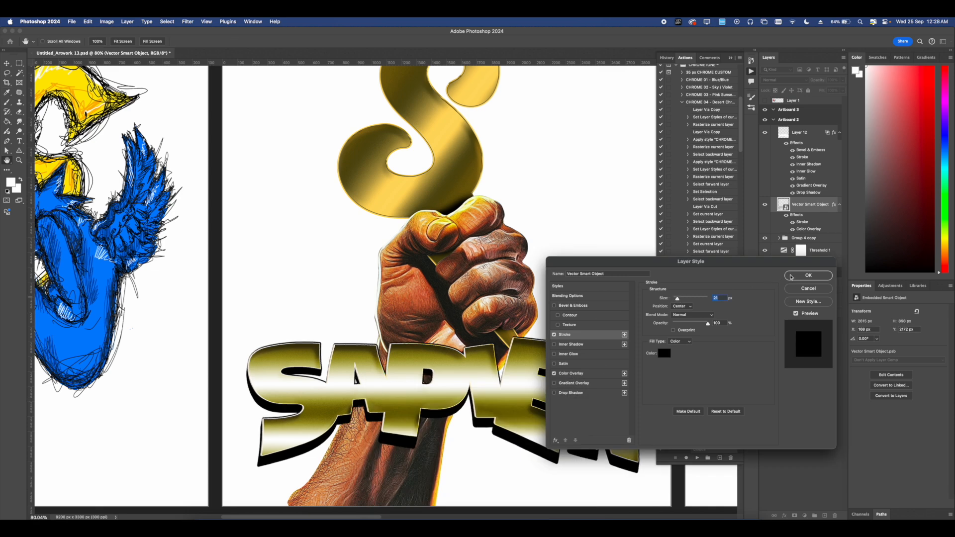
{"action": "left_click", "coordinate": [808, 275]}
Change the Vector Smart Object's Color Overlay to an olive gold (a39c44) sampled from the SAPIEN letter faces.
{"action": "scroll", "coordinate": [522, 288], "scroll_direction": "down", "scroll_amount": 5}
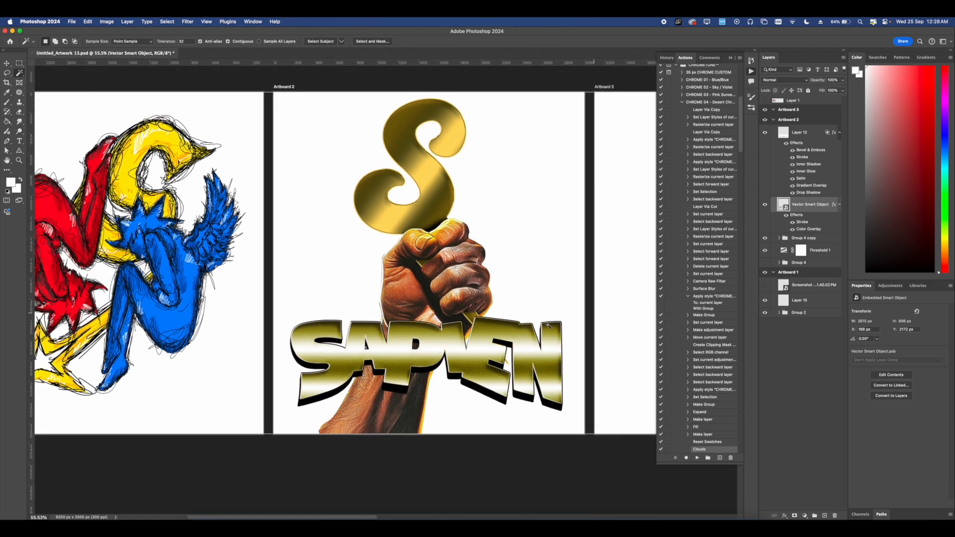
{"action": "scroll", "coordinate": [549, 325], "scroll_direction": "up", "scroll_amount": 2}
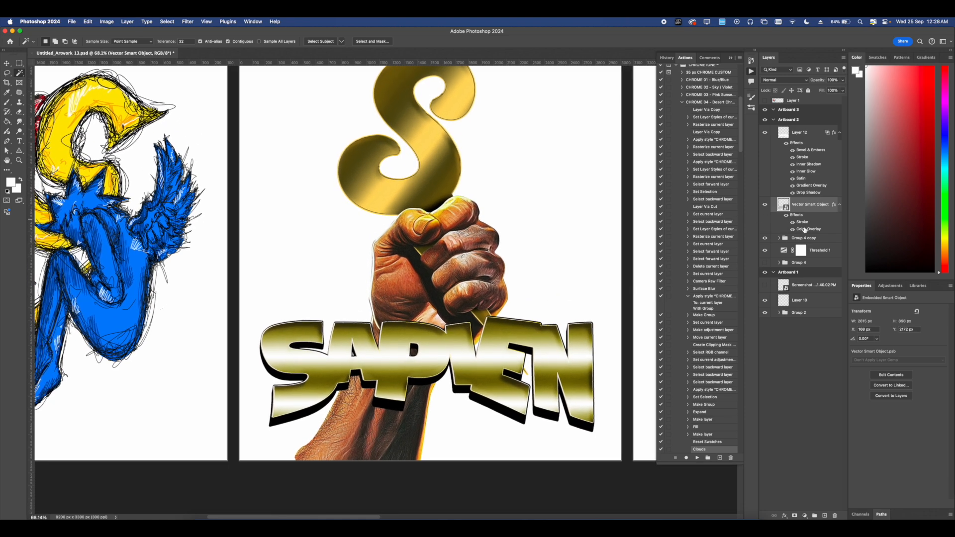
{"action": "double_click", "coordinate": [805, 229]}
{"action": "left_click", "coordinate": [722, 300]}
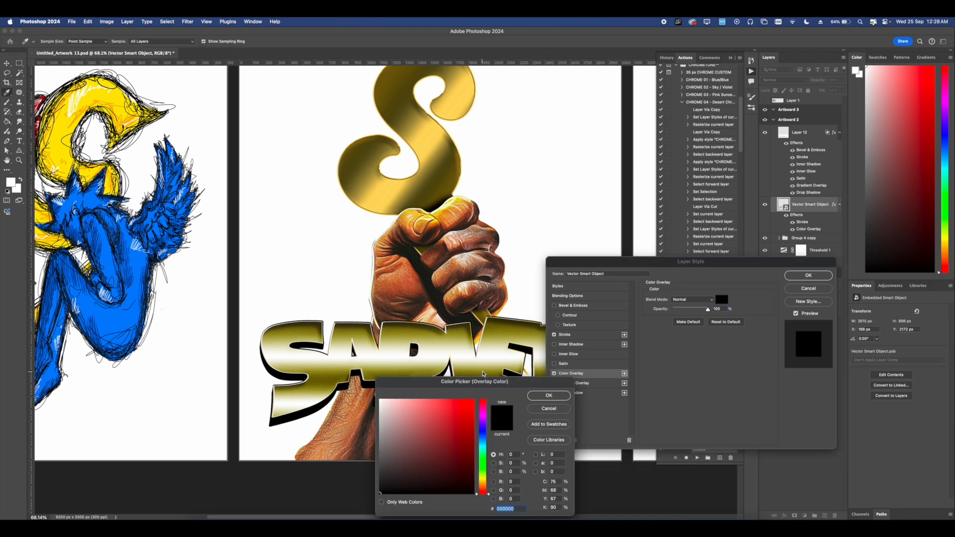
{"action": "left_click", "coordinate": [483, 375]}
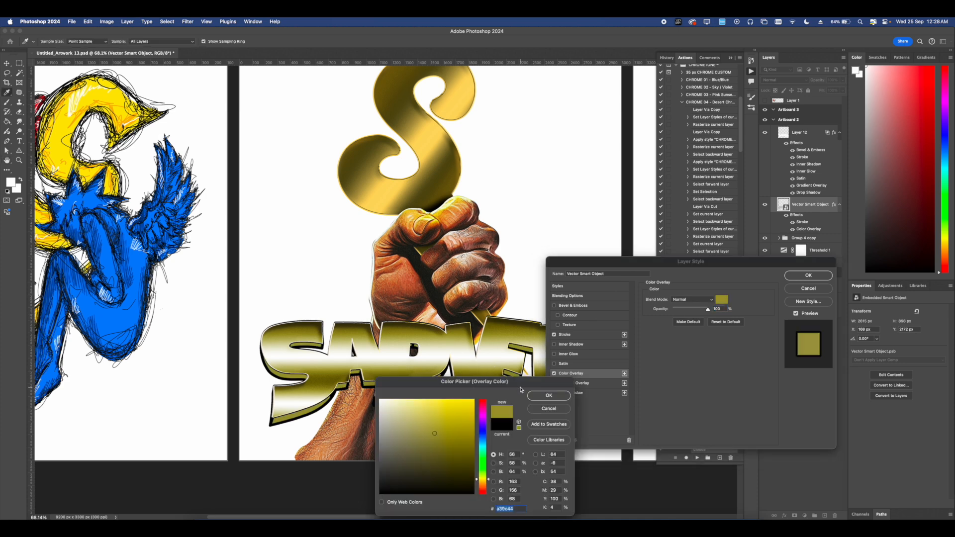
{"action": "left_click", "coordinate": [548, 396]}
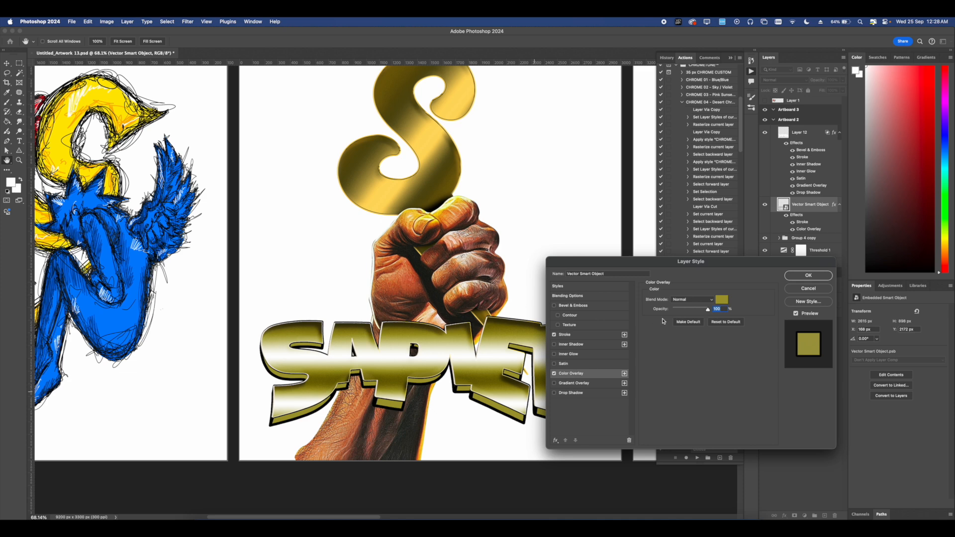
{"action": "left_click", "coordinate": [564, 335]}
{"action": "left_click_drag", "start_coordinate": [677, 299], "coordinate": [677, 299]}
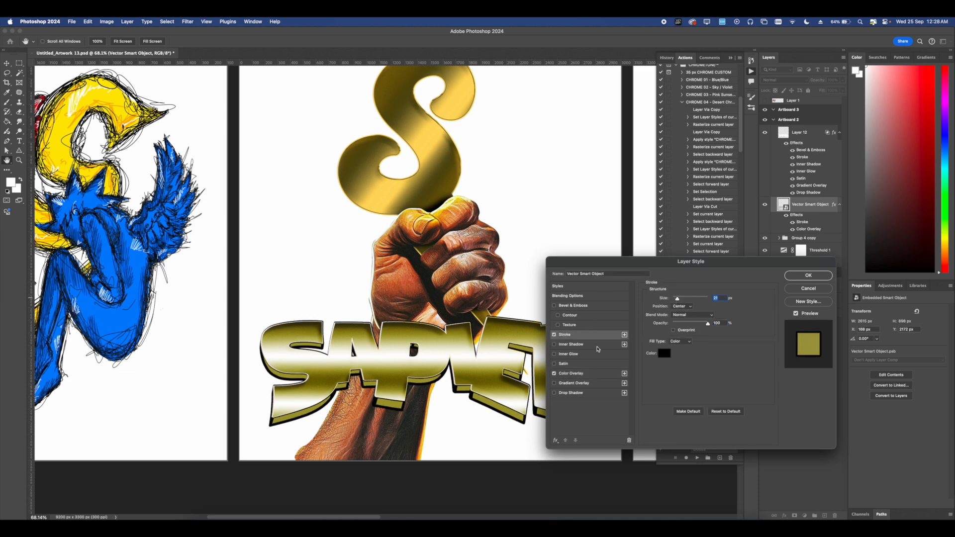
{"action": "left_click", "coordinate": [572, 373]}
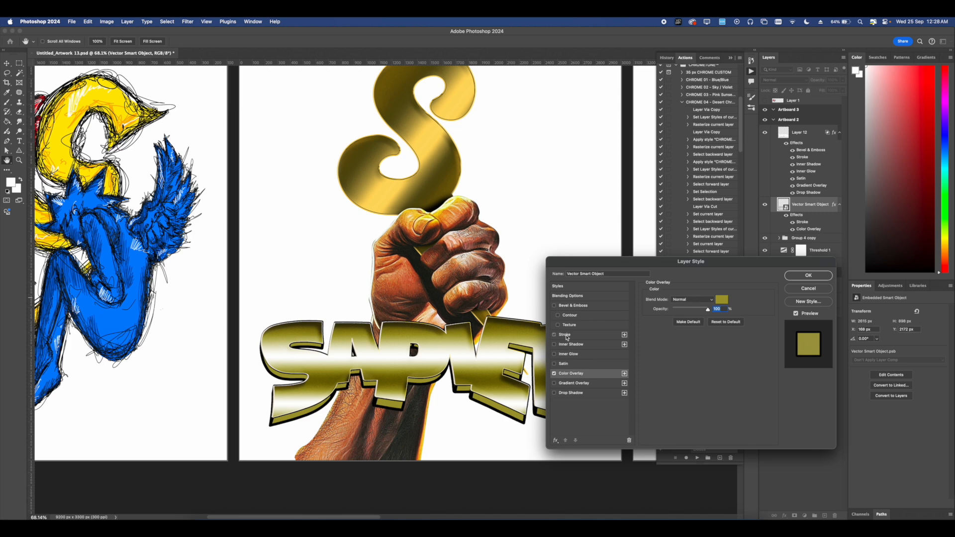
Recolor the Vector Smart Object's Stroke with a dark golden brown (53491b) sampled from the artwork.
{"action": "left_click", "coordinate": [567, 336]}
{"action": "left_click", "coordinate": [664, 353]}
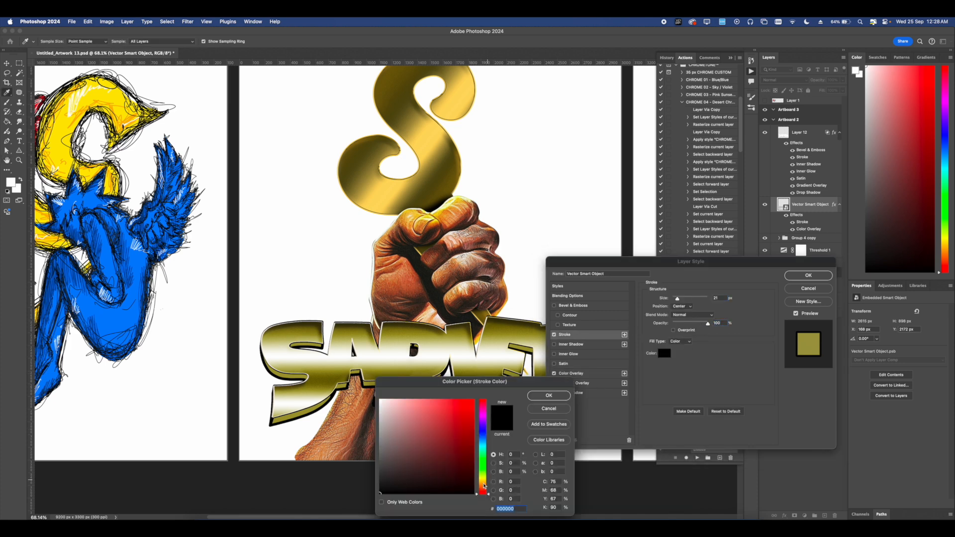
{"action": "left_click", "coordinate": [483, 483]}
{"action": "left_click_drag", "start_coordinate": [454, 469], "coordinate": [447, 443]}
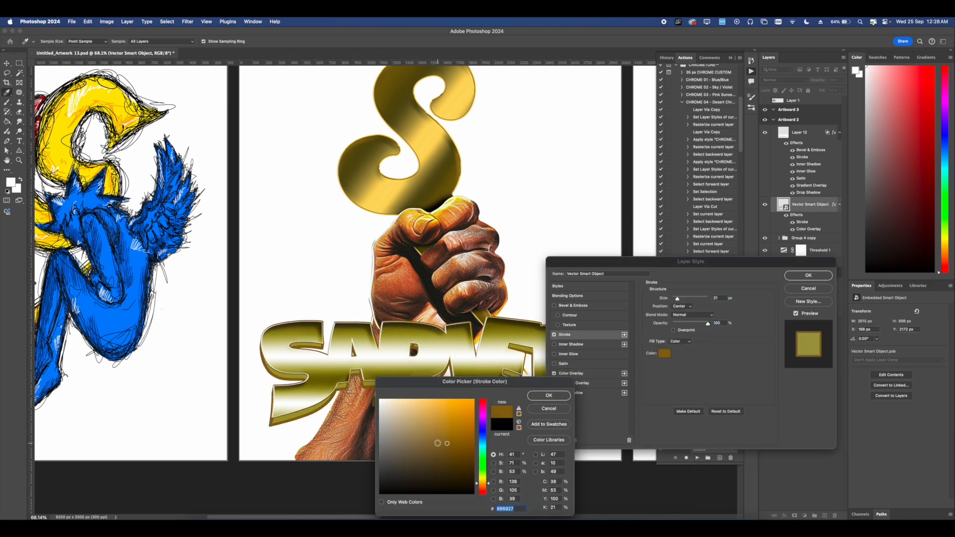
{"action": "left_click", "coordinate": [483, 443]}
{"action": "left_click", "coordinate": [391, 457]}
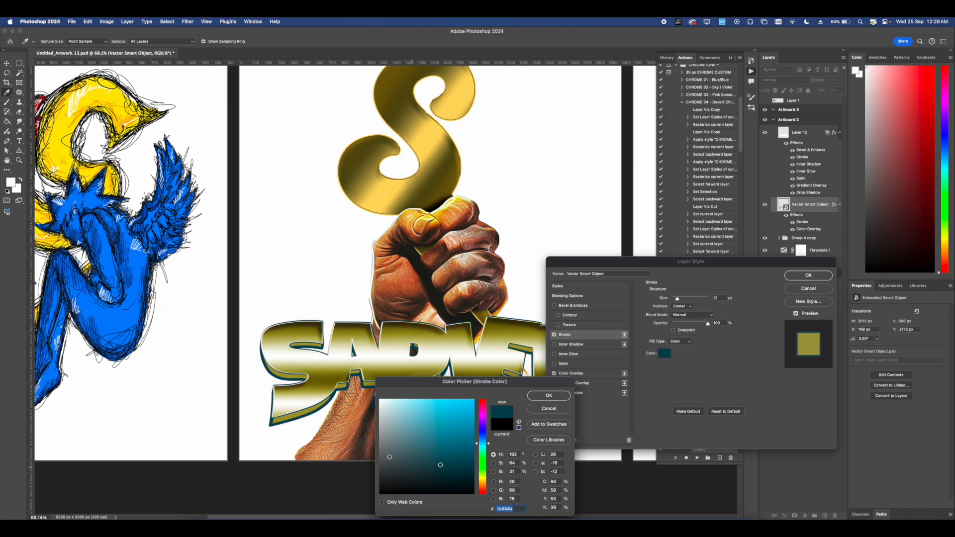
{"action": "left_click", "coordinate": [384, 494]}
{"action": "left_click", "coordinate": [397, 323]}
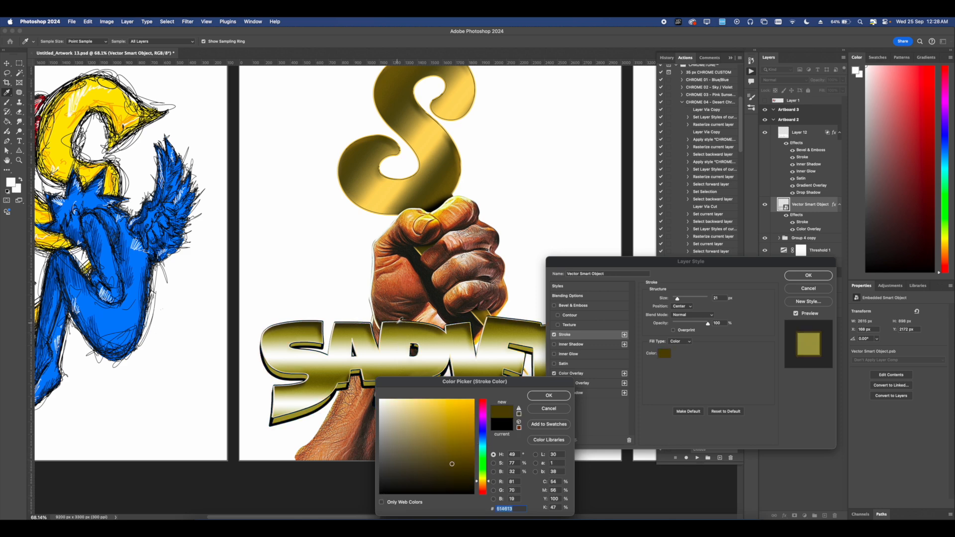
{"action": "left_click", "coordinate": [400, 326]}
{"action": "left_click", "coordinate": [408, 325]}
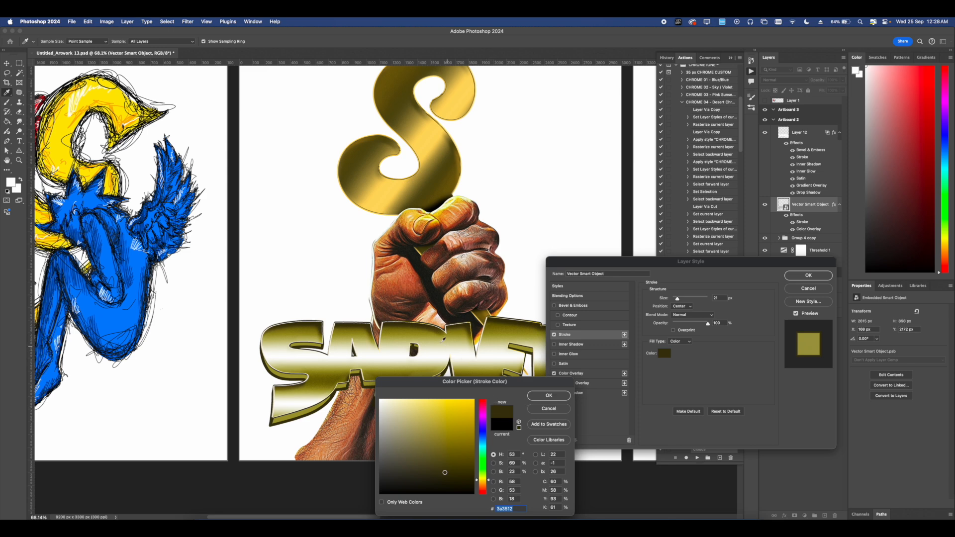
{"action": "left_click", "coordinate": [426, 327]}
{"action": "left_click", "coordinate": [430, 326]}
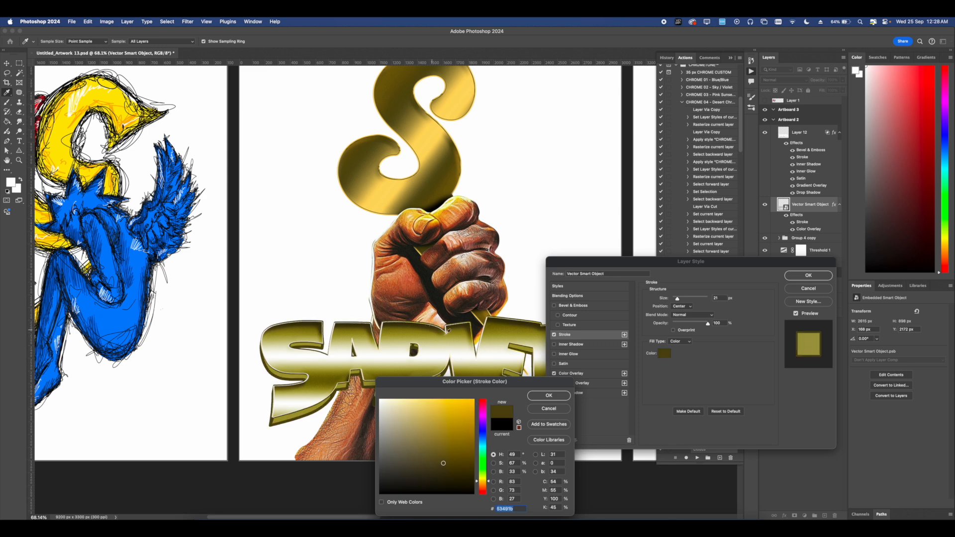
{"action": "left_click", "coordinate": [549, 396]}
Try a 13 px Stroke in the Outside and Inside positions, and return the position to Center.
{"action": "left_click", "coordinate": [676, 299]}
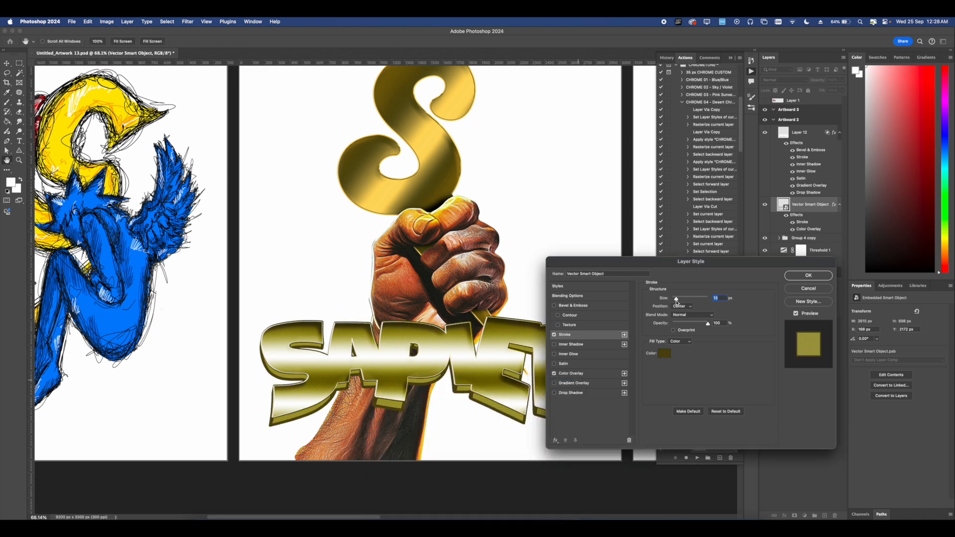
{"action": "left_click", "coordinate": [681, 306]}
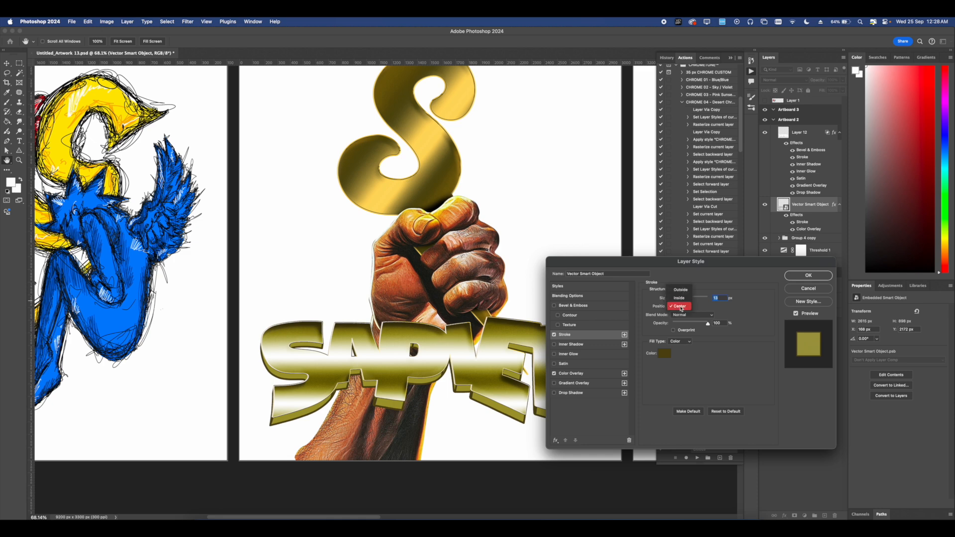
{"action": "left_click", "coordinate": [683, 291]}
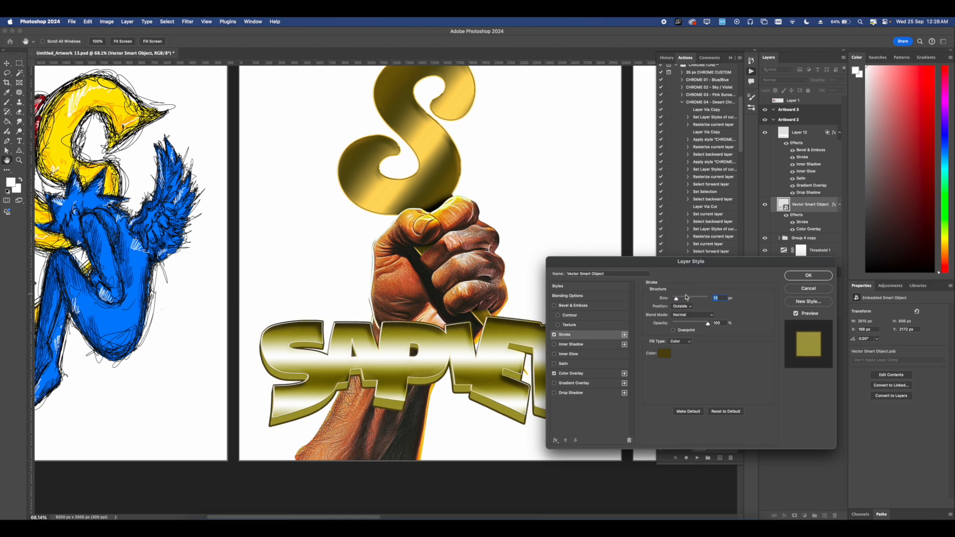
{"action": "left_click", "coordinate": [684, 307]}
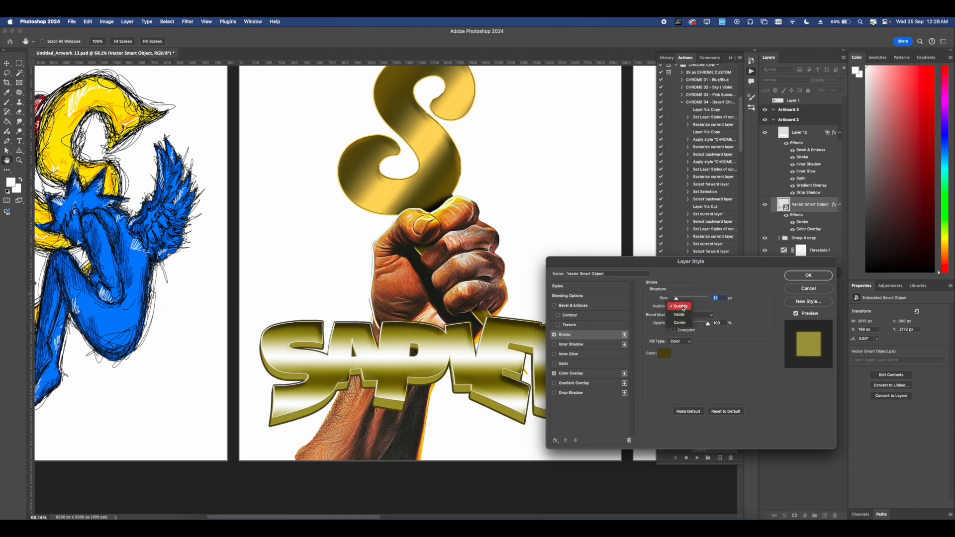
{"action": "left_click", "coordinate": [682, 313]}
{"action": "left_click", "coordinate": [682, 307]}
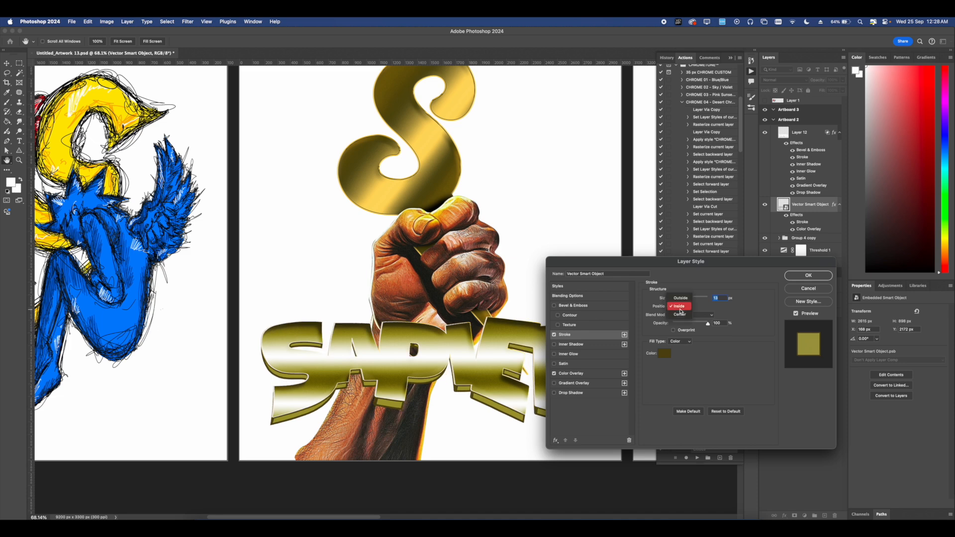
{"action": "left_click", "coordinate": [683, 314]}
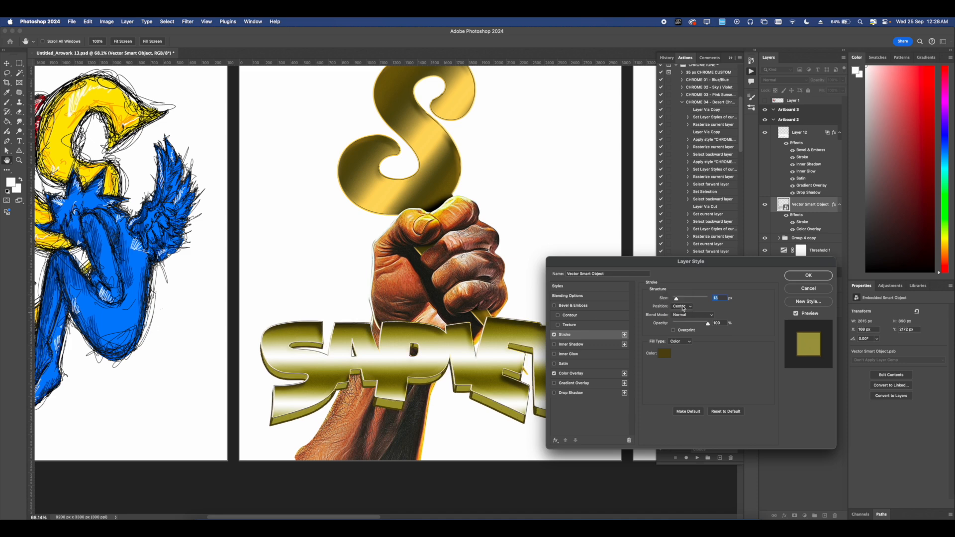
Slightly increase the size of the centered Stroke around the extruded letters and apply the layer style.
{"action": "left_click_drag", "start_coordinate": [676, 297], "coordinate": [679, 298]}
{"action": "left_click", "coordinate": [799, 280]}
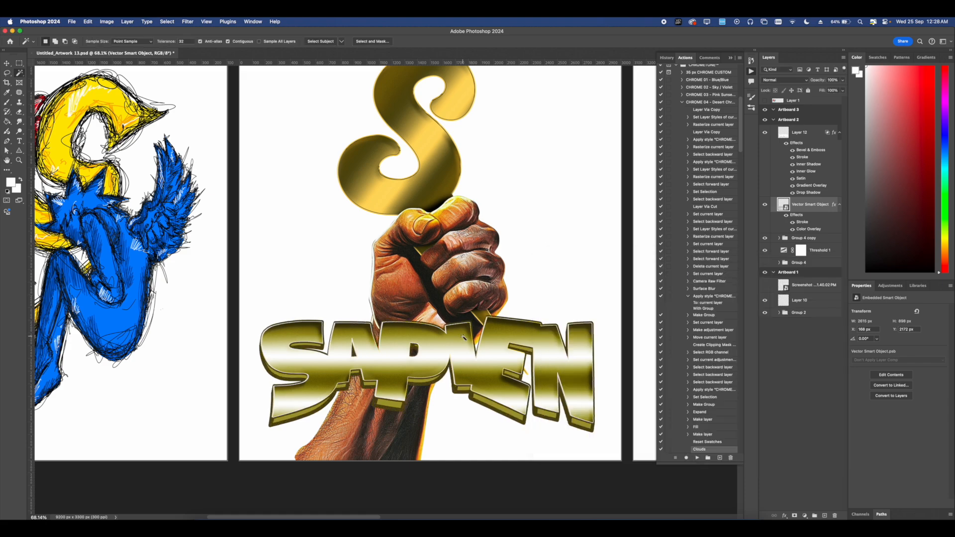
{"action": "scroll", "coordinate": [462, 337], "scroll_direction": "down", "scroll_amount": 3}
{"action": "scroll", "coordinate": [429, 317], "scroll_direction": "up", "scroll_amount": 5}
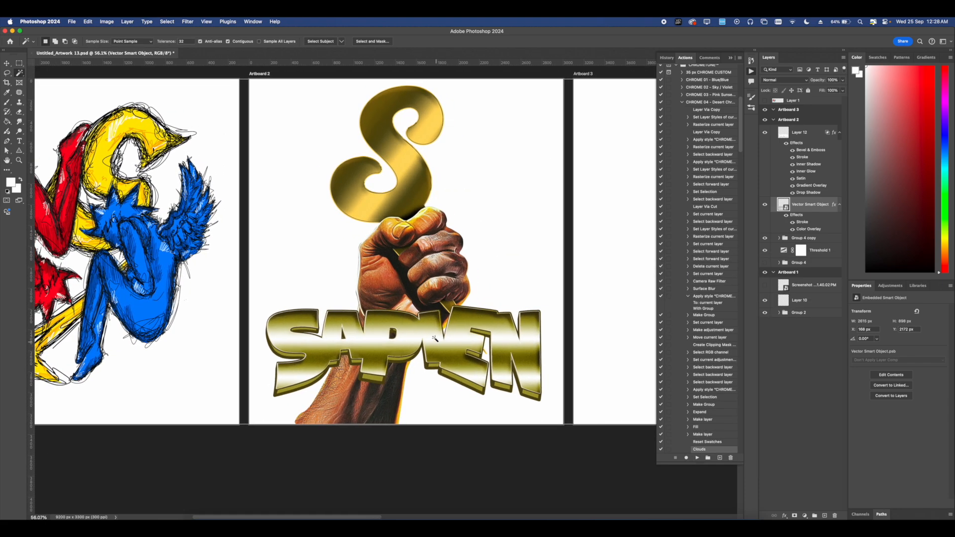
{"action": "scroll", "coordinate": [429, 317], "scroll_direction": "down", "scroll_amount": 5}
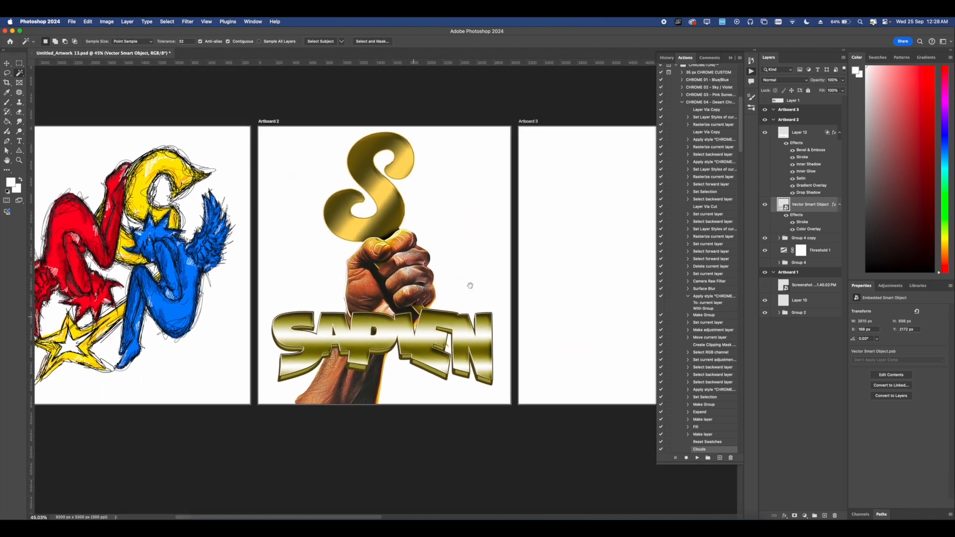
Group Layer 12 with the Vector Smart Object layer and convert the group to a Smart Object.
{"action": "left_click", "coordinate": [799, 136]}
{"action": "key", "text": "super+g"}
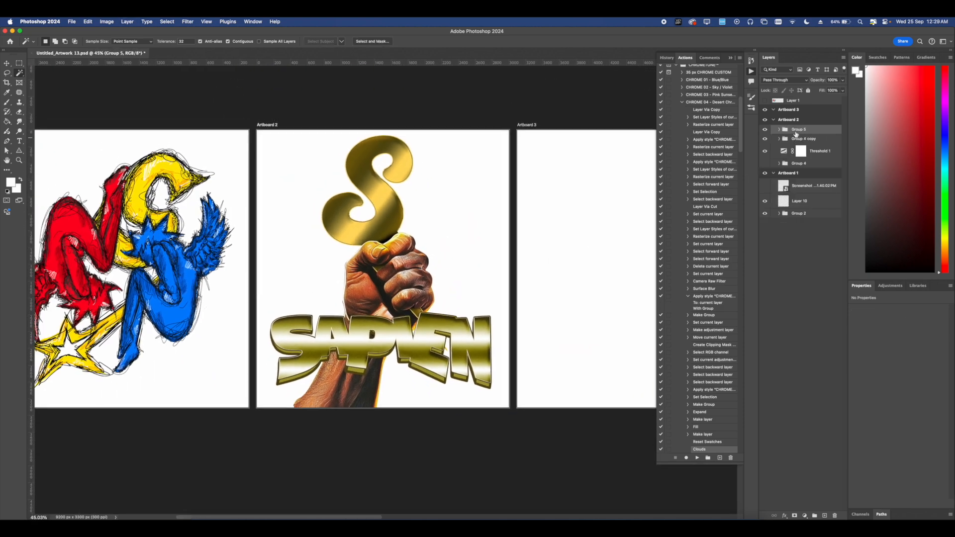
{"action": "right_click", "coordinate": [795, 130]}
{"action": "left_click", "coordinate": [835, 228]}
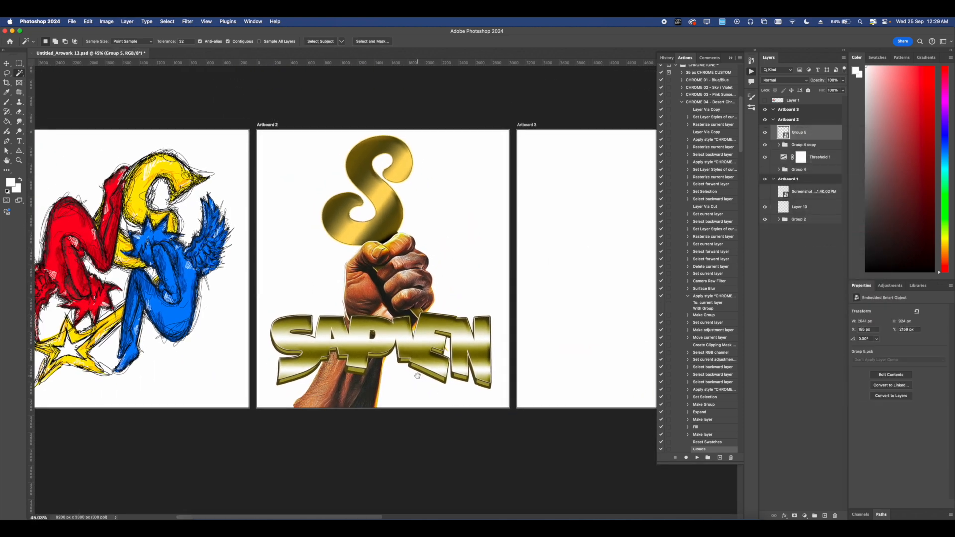
Copy the gold Gradient Map 1 from inside the Group 3 smart object and close its document without saving.
{"action": "scroll", "coordinate": [357, 329], "scroll_direction": "up", "scroll_amount": 3}
{"action": "scroll", "coordinate": [501, 270], "scroll_direction": "left", "scroll_amount": 2}
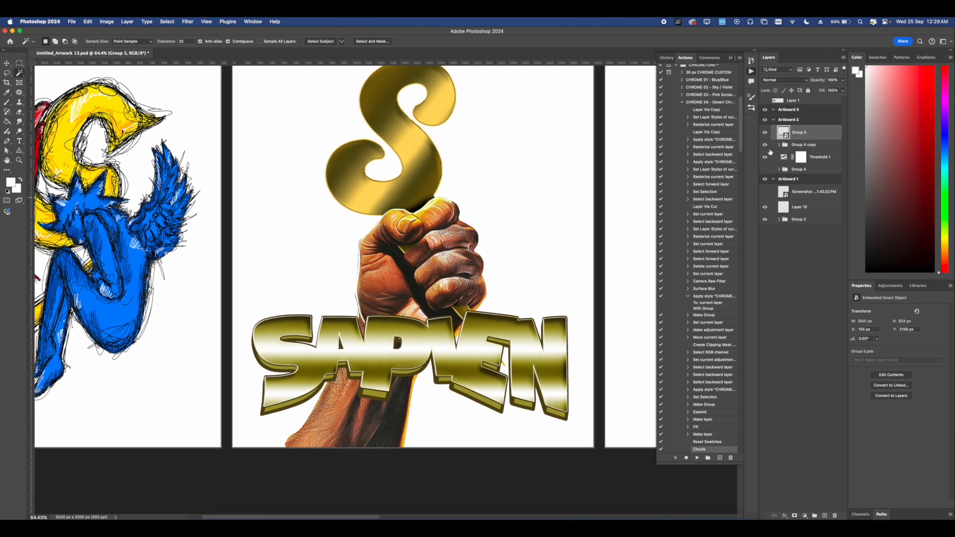
{"action": "left_click", "coordinate": [780, 144]}
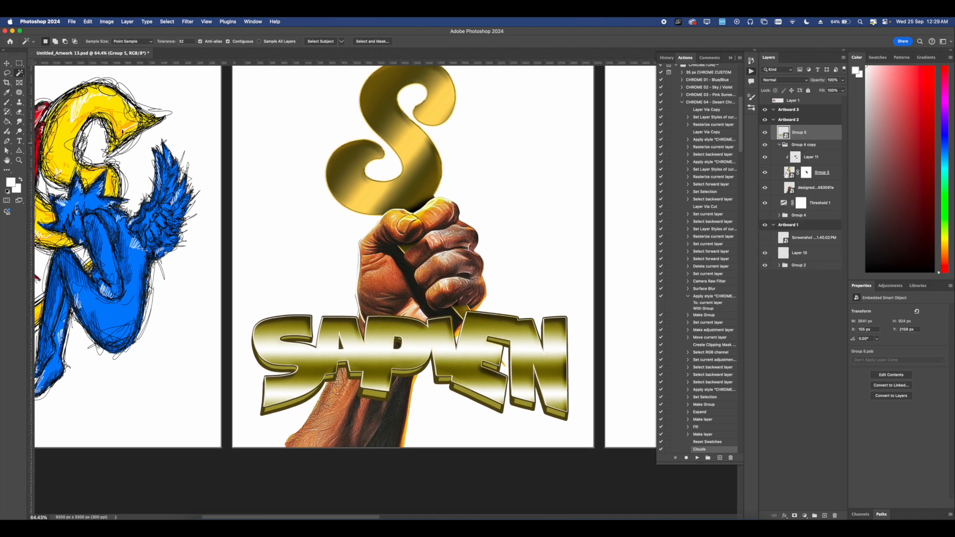
{"action": "double_click", "coordinate": [789, 173]}
{"action": "left_click", "coordinate": [773, 102]}
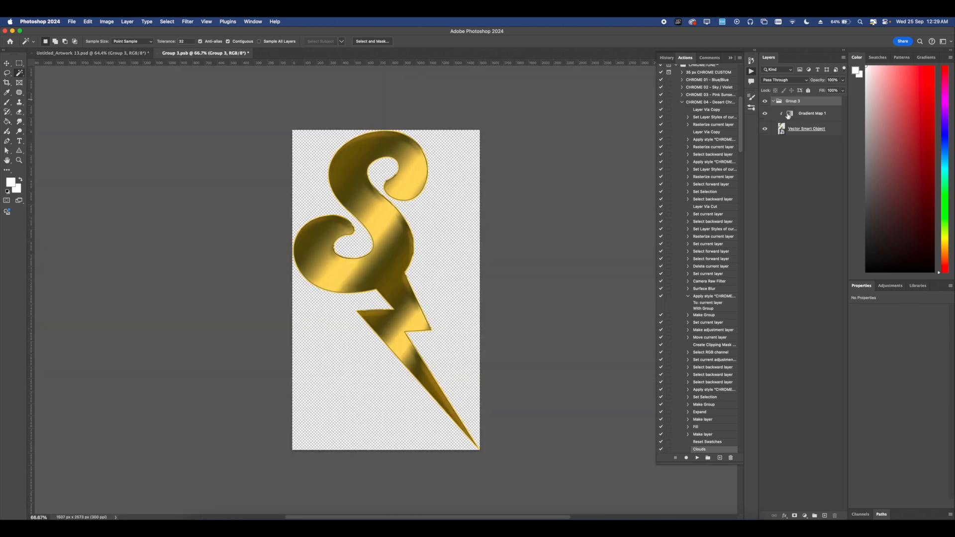
{"action": "left_click", "coordinate": [790, 114]}
{"action": "left_click", "coordinate": [158, 53]}
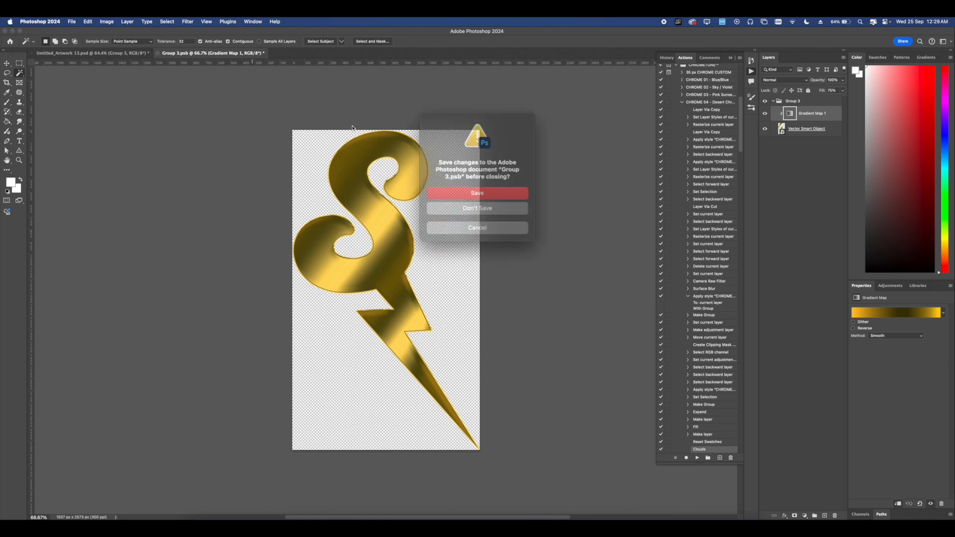
{"action": "left_click", "coordinate": [462, 203]}
Paste the gold gradient map above Group 5 and clip it to the SAPIEN lettering.
{"action": "left_click", "coordinate": [799, 136]}
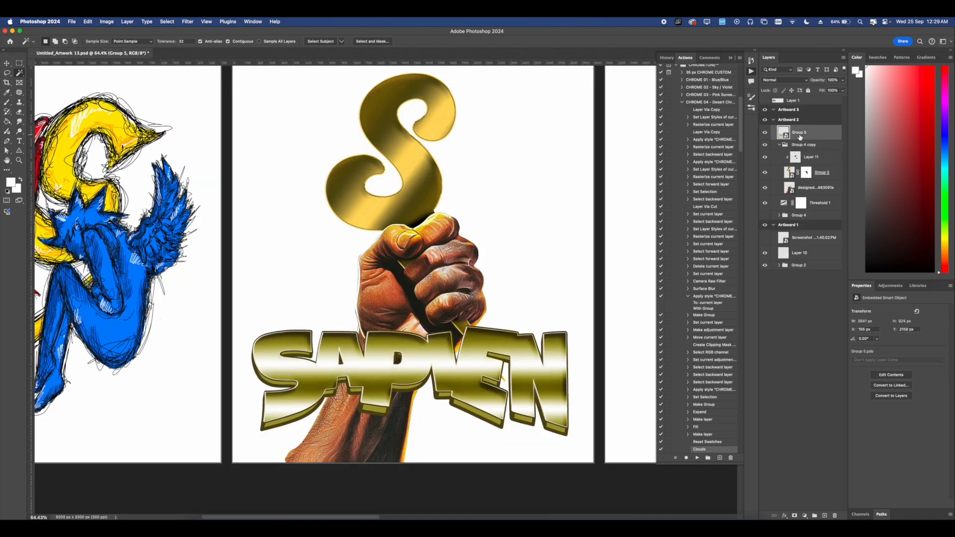
{"action": "key", "text": "super+v"}
{"action": "right_click", "coordinate": [800, 136]}
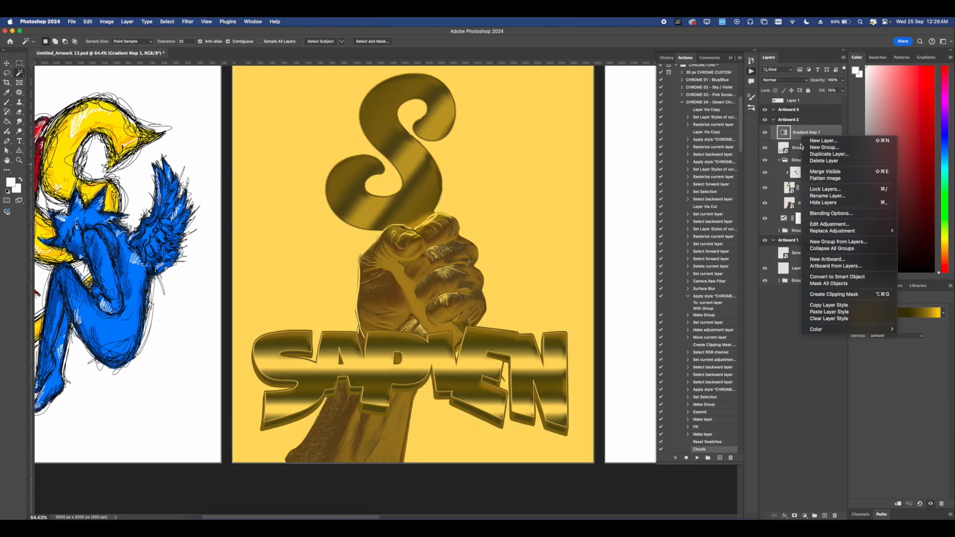
{"action": "left_click", "coordinate": [831, 295]}
{"action": "scroll", "coordinate": [507, 273], "scroll_direction": "down", "scroll_amount": 6}
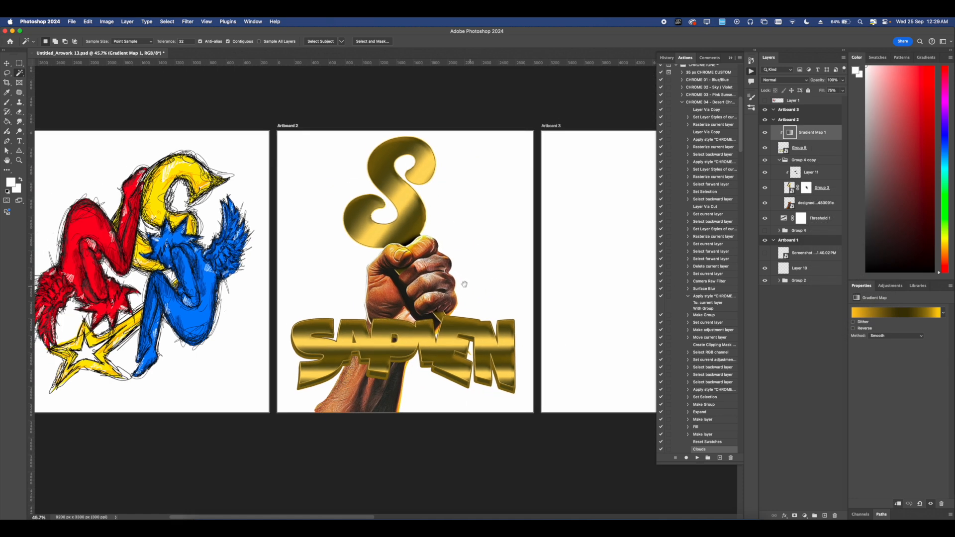
{"action": "left_click_drag", "start_coordinate": [453, 282], "coordinate": [448, 287]}
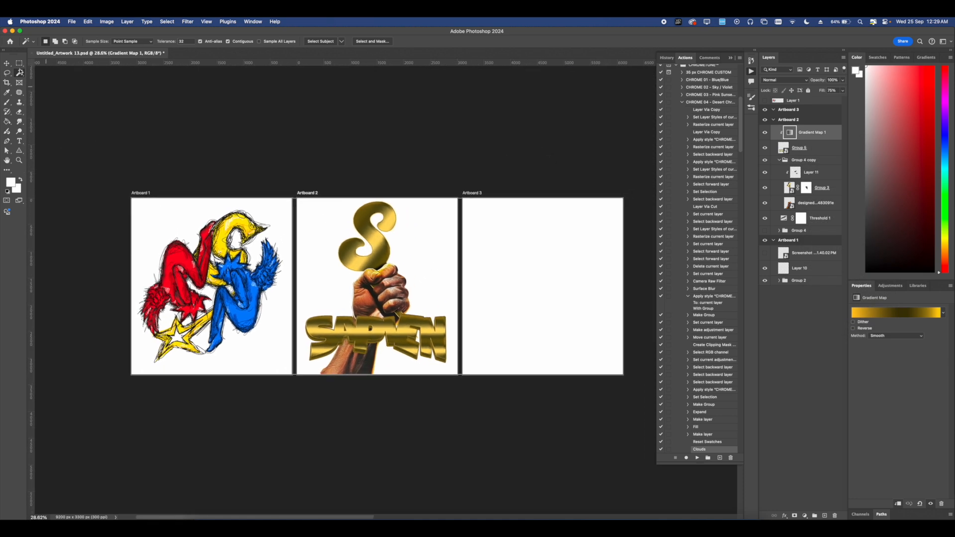
Group the Gradient Map 1 and Group 5 layers, and collapse the Group 4 copy folder.
{"action": "left_click", "coordinate": [7, 64]}
{"action": "left_click", "coordinate": [796, 148], "text": "shift"}
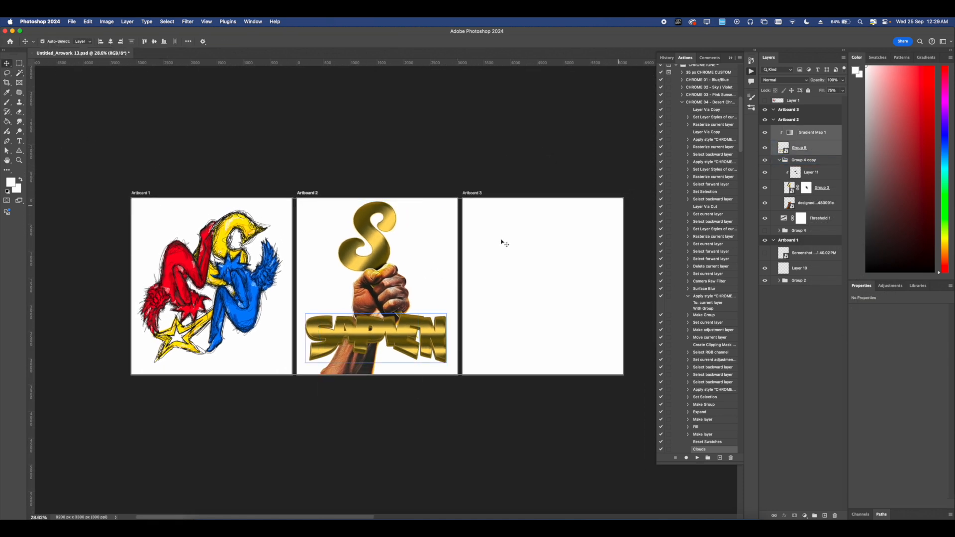
{"action": "scroll", "coordinate": [503, 243], "scroll_direction": "up", "scroll_amount": 3}
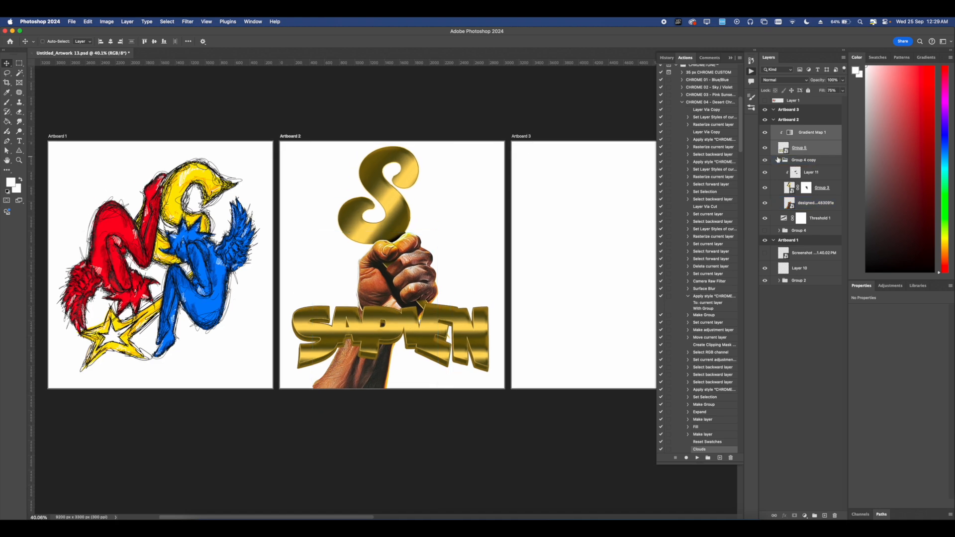
{"action": "key", "text": "super+g"}
{"action": "scroll", "coordinate": [386, 289], "scroll_direction": "up", "scroll_amount": 1}
{"action": "left_click", "coordinate": [778, 140]}
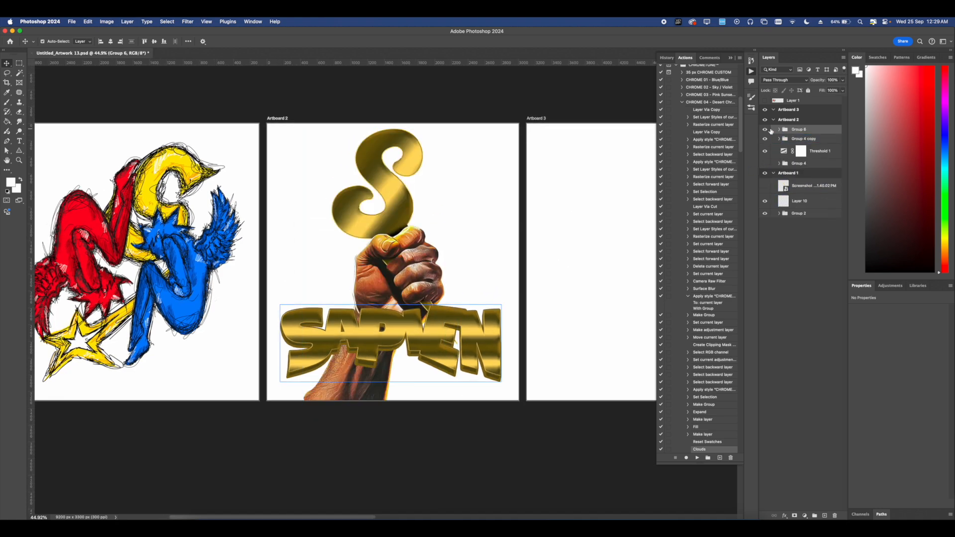
Add a layer mask to Group 4 copy and enlarge the soft round brush for painting on it.
{"action": "left_click", "coordinate": [765, 129]}
{"action": "left_click", "coordinate": [765, 129]}
{"action": "left_click", "coordinate": [801, 139]}
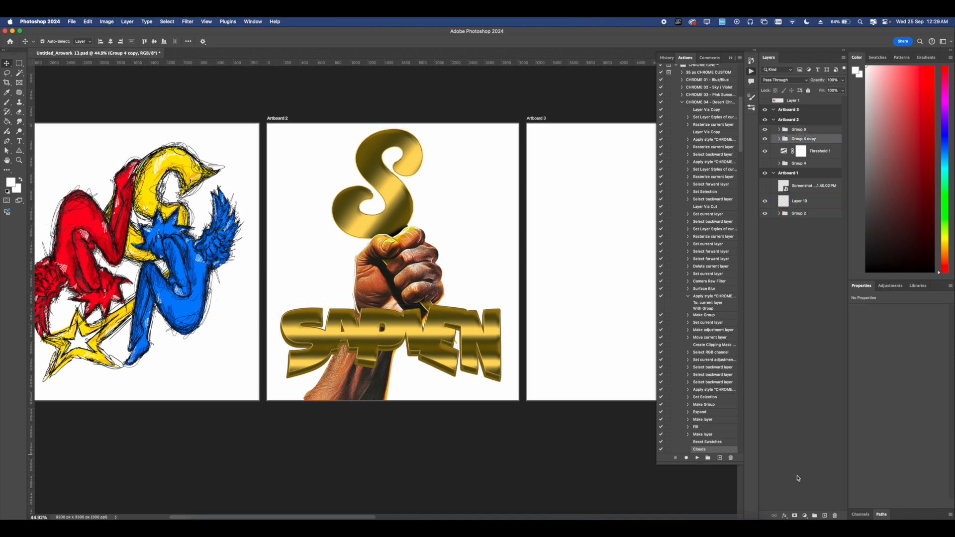
{"action": "left_click", "coordinate": [794, 516]}
{"action": "scroll", "coordinate": [441, 341], "scroll_direction": "up", "scroll_amount": 2}
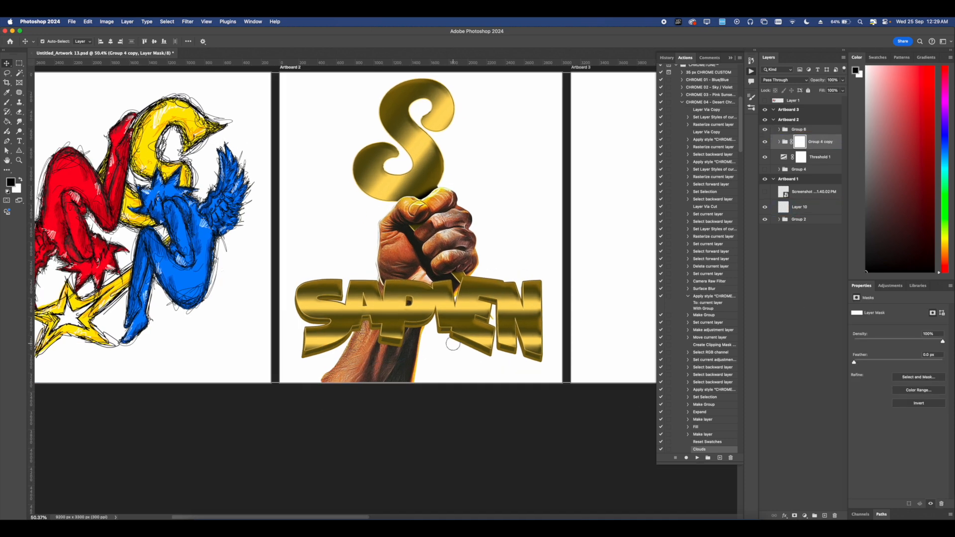
{"action": "key", "text": "b"}
{"action": "right_click", "coordinate": [428, 317]}
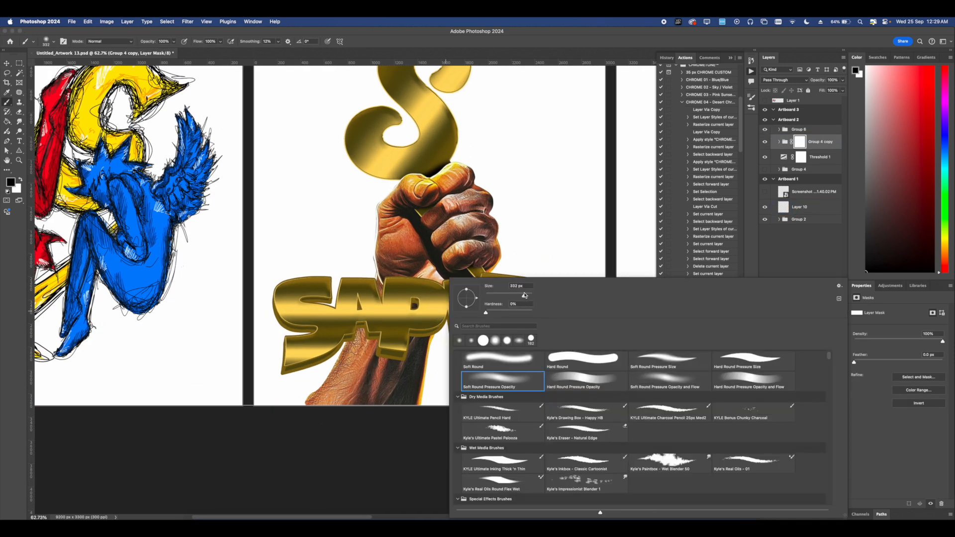
{"action": "left_click", "coordinate": [524, 295]}
{"action": "key", "text": "Return"}
Mask out the forearm below the SAPIEN lettering with the brush in Dissolve mode instead of Normal.
{"action": "mouse_move", "coordinate": [438, 366]}
{"action": "left_mouse_down"}
{"action": "mouse_move", "coordinate": [386, 361]}
{"action": "mouse_move", "coordinate": [409, 367]}
{"action": "mouse_move", "coordinate": [382, 377]}
{"action": "left_mouse_up"}
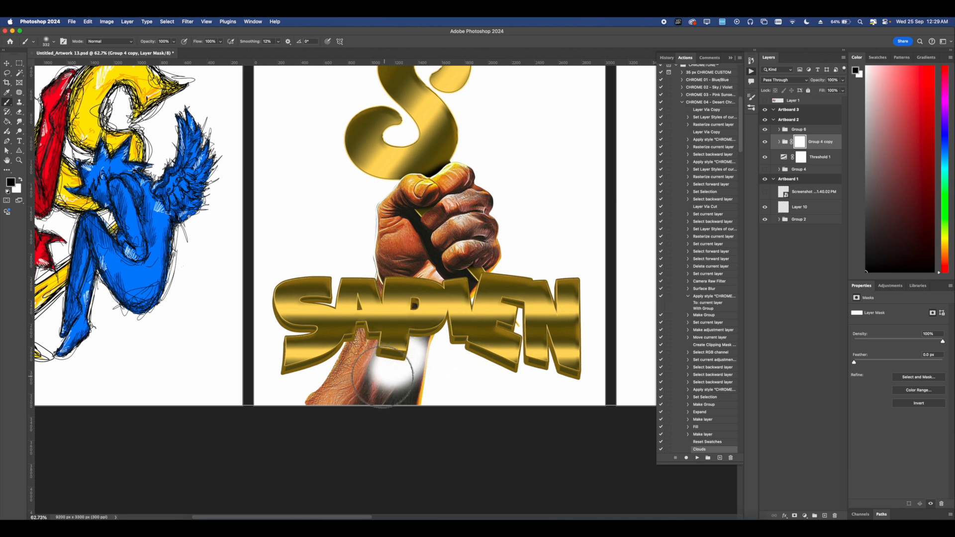
{"action": "key", "text": "super+z"}
{"action": "left_click", "coordinate": [110, 41]}
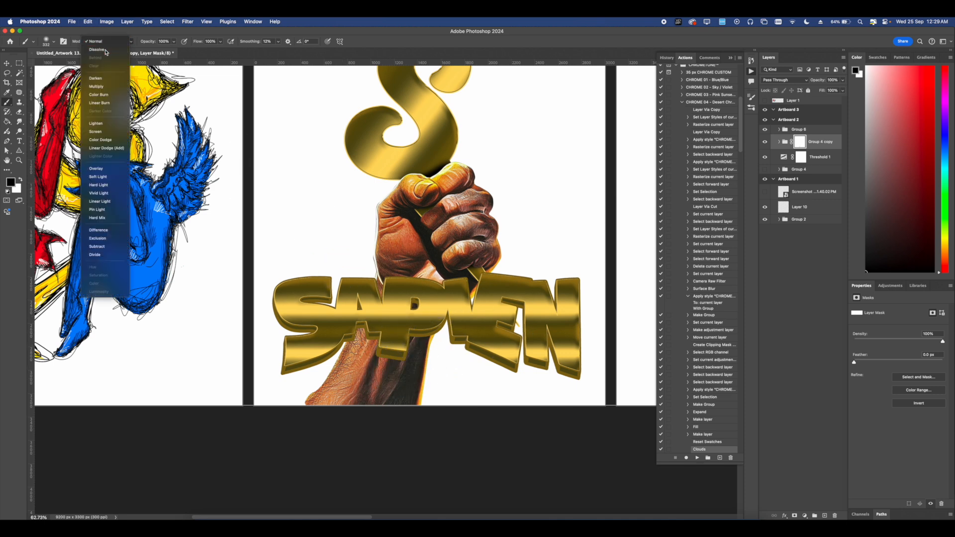
{"action": "left_click", "coordinate": [106, 52]}
{"action": "mouse_move", "coordinate": [380, 390]}
{"action": "left_mouse_down"}
{"action": "mouse_move", "coordinate": [352, 371]}
{"action": "mouse_move", "coordinate": [318, 402]}
{"action": "mouse_move", "coordinate": [320, 388]}
{"action": "mouse_move", "coordinate": [311, 408]}
{"action": "mouse_move", "coordinate": [333, 367]}
{"action": "mouse_move", "coordinate": [325, 379]}
{"action": "mouse_move", "coordinate": [344, 392]}
{"action": "mouse_move", "coordinate": [341, 415]}
{"action": "mouse_move", "coordinate": [284, 410]}
{"action": "mouse_move", "coordinate": [365, 414]}
{"action": "mouse_move", "coordinate": [441, 389]}
{"action": "mouse_move", "coordinate": [354, 381]}
{"action": "mouse_move", "coordinate": [362, 369]}
{"action": "mouse_move", "coordinate": [374, 382]}
{"action": "mouse_move", "coordinate": [415, 381]}
{"action": "mouse_move", "coordinate": [432, 355]}
{"action": "mouse_move", "coordinate": [424, 339]}
{"action": "mouse_move", "coordinate": [417, 353]}
{"action": "mouse_move", "coordinate": [359, 335]}
{"action": "mouse_move", "coordinate": [351, 354]}
{"action": "mouse_move", "coordinate": [310, 371]}
{"action": "mouse_move", "coordinate": [394, 358]}
{"action": "mouse_move", "coordinate": [334, 361]}
{"action": "mouse_move", "coordinate": [307, 398]}
{"action": "mouse_move", "coordinate": [322, 413]}
{"action": "mouse_move", "coordinate": [470, 404]}
{"action": "mouse_move", "coordinate": [259, 416]}
{"action": "mouse_move", "coordinate": [440, 379]}
{"action": "mouse_move", "coordinate": [375, 376]}
{"action": "mouse_move", "coordinate": [364, 388]}
{"action": "mouse_move", "coordinate": [417, 383]}
{"action": "mouse_move", "coordinate": [339, 363]}
{"action": "mouse_move", "coordinate": [350, 323]}
{"action": "left_mouse_up"}
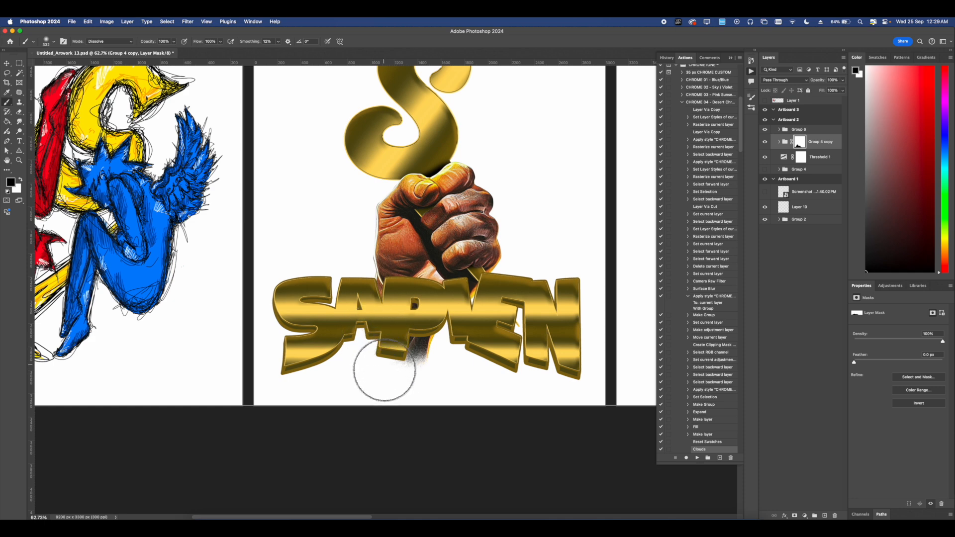
{"action": "mouse_move", "coordinate": [437, 346]}
{"action": "left_mouse_down"}
{"action": "mouse_move", "coordinate": [453, 363]}
{"action": "mouse_move", "coordinate": [331, 381]}
{"action": "mouse_move", "coordinate": [447, 327]}
{"action": "mouse_move", "coordinate": [433, 342]}
{"action": "left_mouse_up"}
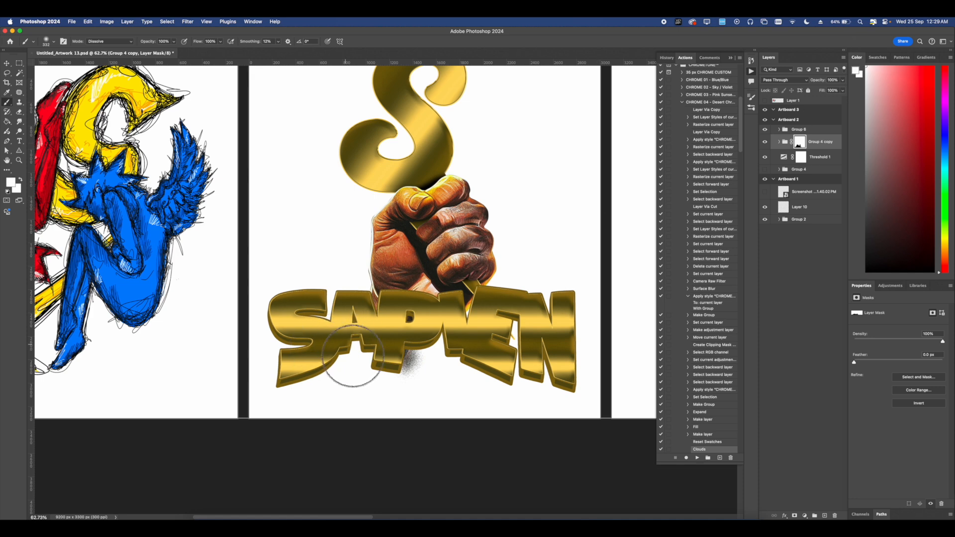
Paint white on the Group 4 copy mask to restore a speckled stub of the wrist just beneath the lettering.
{"action": "mouse_move", "coordinate": [353, 359]}
{"action": "left_mouse_down"}
{"action": "mouse_move", "coordinate": [374, 342]}
{"action": "mouse_move", "coordinate": [416, 333]}
{"action": "left_mouse_up"}
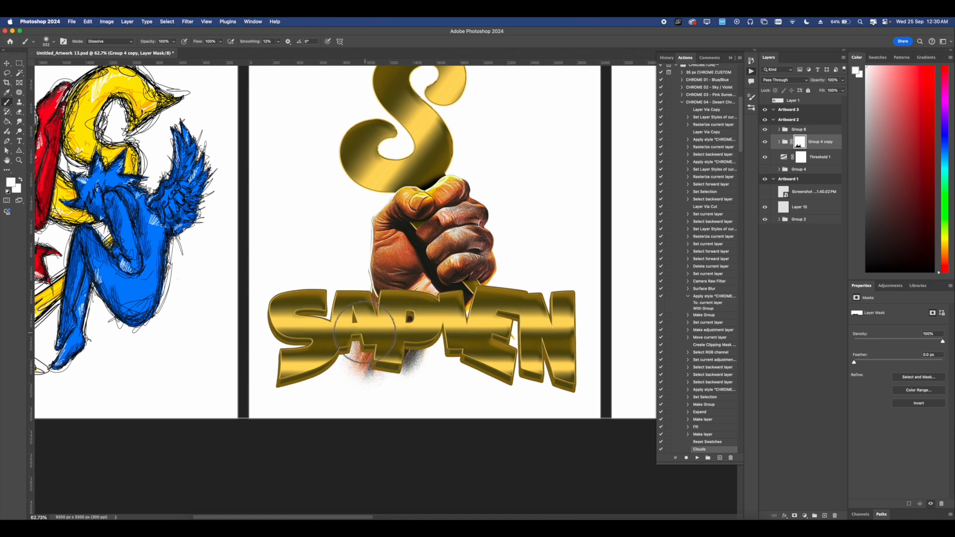
{"action": "scroll", "coordinate": [392, 291], "scroll_direction": "down", "scroll_amount": 1}
{"action": "scroll", "coordinate": [402, 264], "scroll_direction": "down", "scroll_amount": 3}
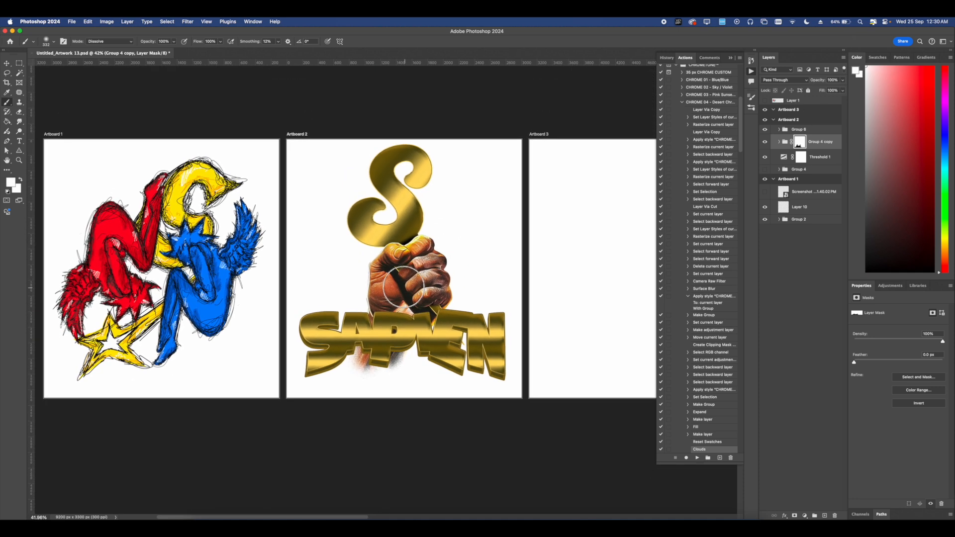
{"action": "scroll", "coordinate": [398, 279], "scroll_direction": "up", "scroll_amount": 5}
{"action": "scroll", "coordinate": [396, 299], "scroll_direction": "down", "scroll_amount": 3}
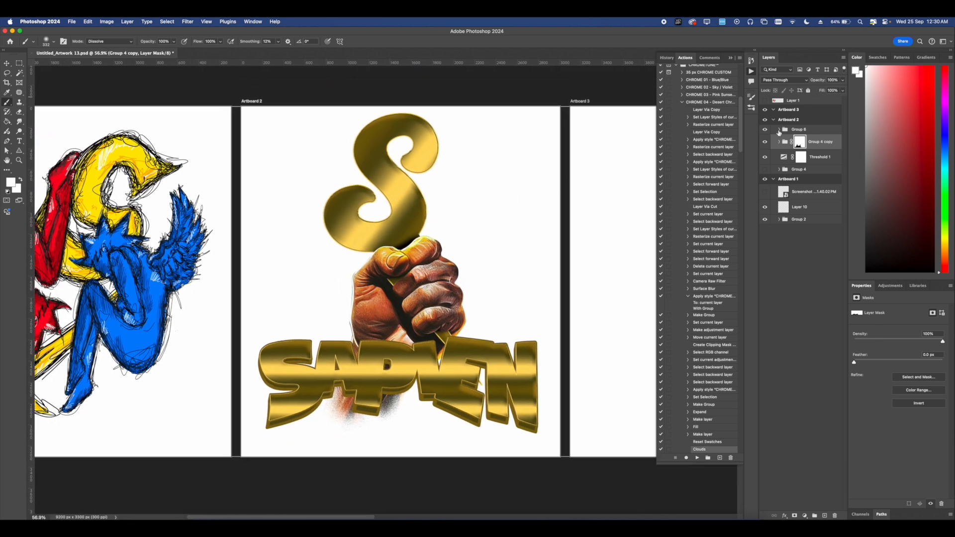
Add a new layer above Group 6 and choose a yellow hue for painting.
{"action": "left_click", "coordinate": [818, 132]}
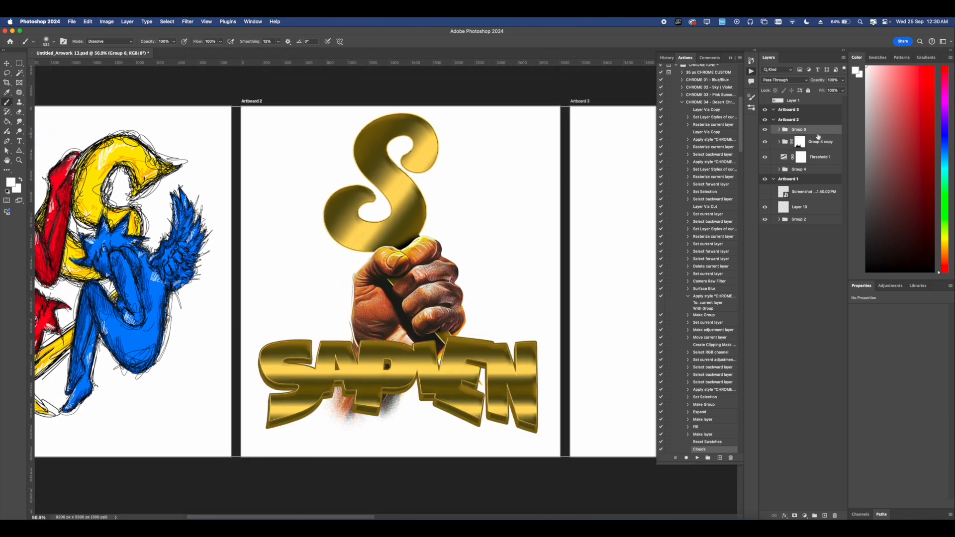
{"action": "left_click", "coordinate": [824, 515]}
{"action": "left_click", "coordinate": [942, 243]}
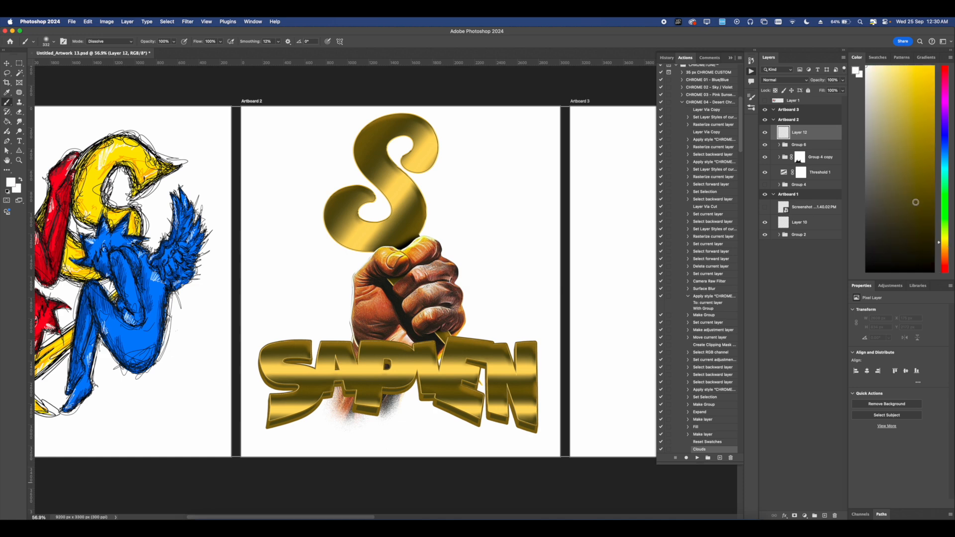
{"action": "right_click", "coordinate": [450, 260]}
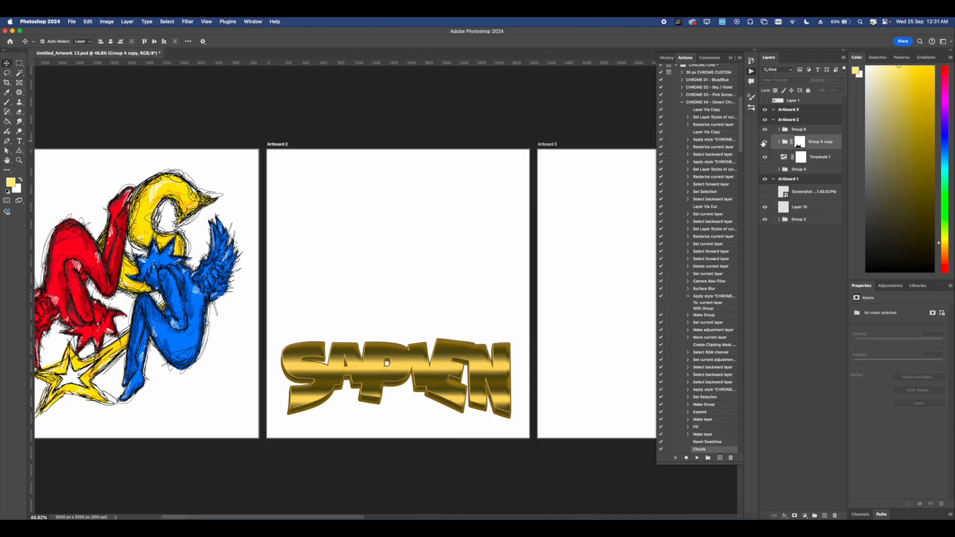
Add a Gradient Map adjustment clipped to the Group 3 golden S layer inside Group 4 copy.
{"action": "left_click", "coordinate": [780, 143]}
{"action": "left_click", "coordinate": [831, 173]}
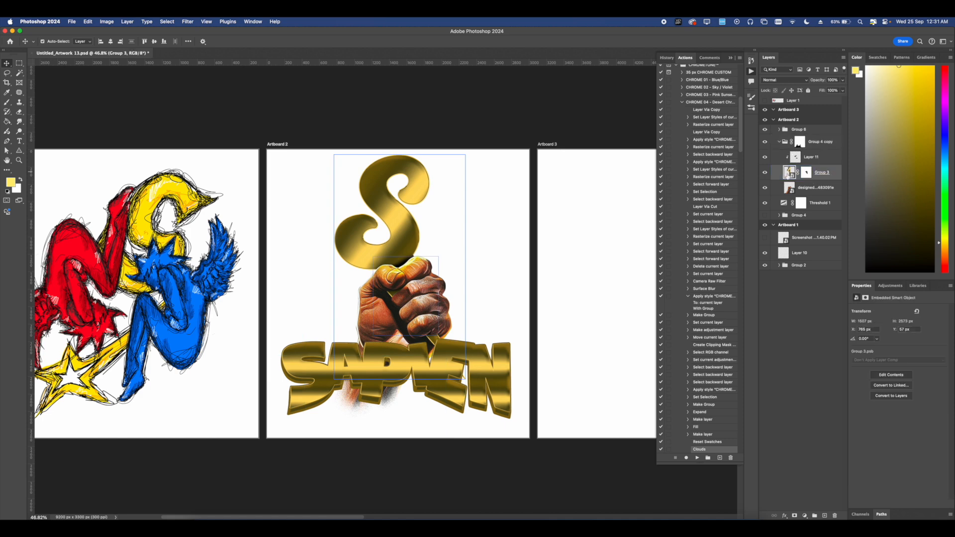
{"action": "left_click", "coordinate": [767, 173]}
{"action": "left_click", "coordinate": [767, 173]}
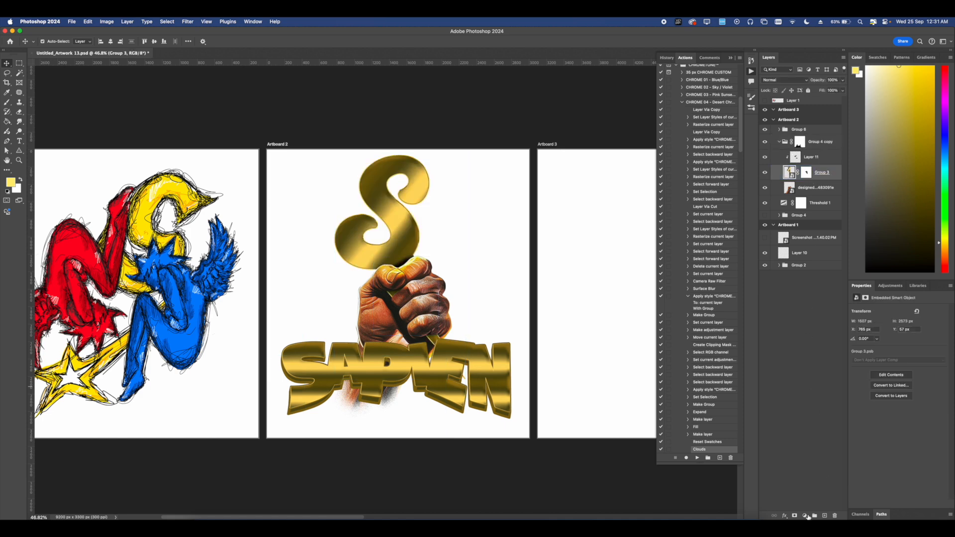
{"action": "left_click", "coordinate": [404, 517]}
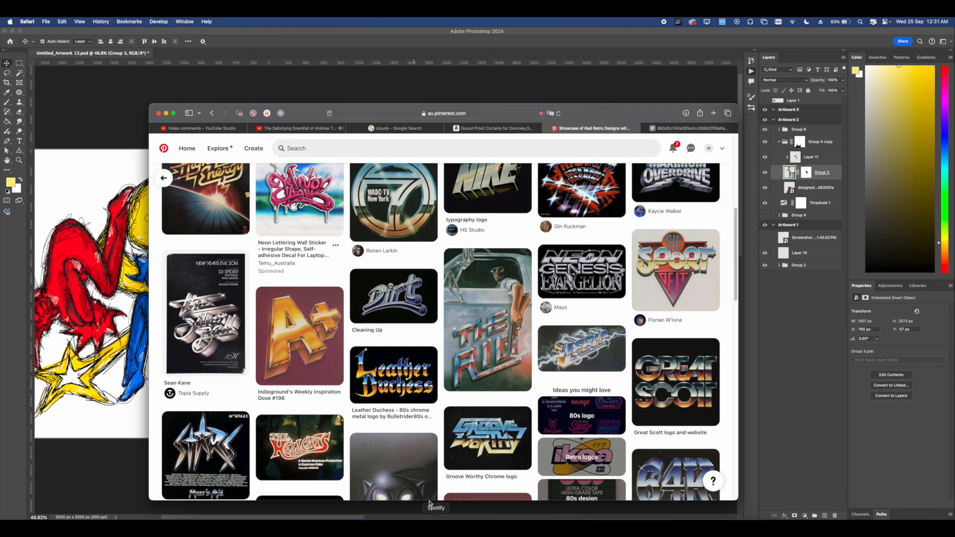
{"action": "left_click", "coordinate": [86, 425]}
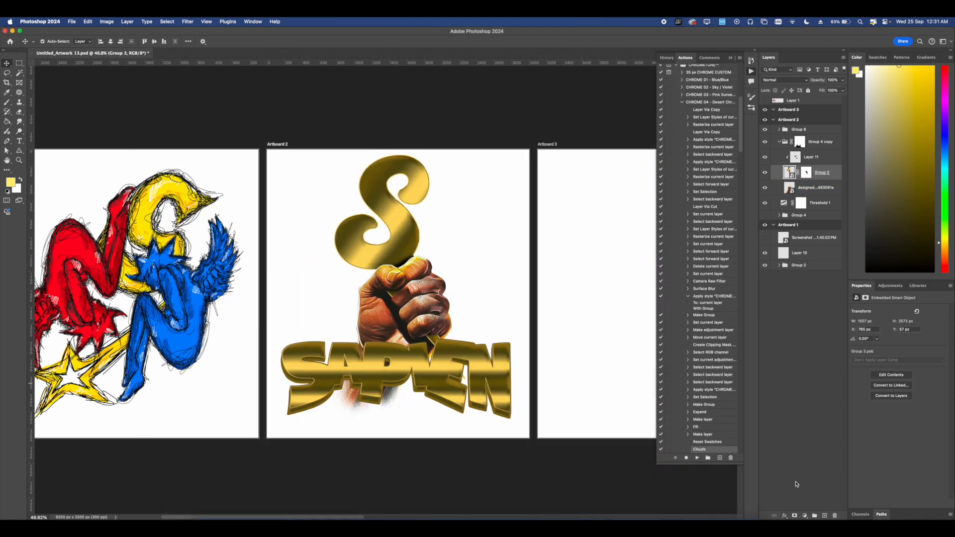
{"action": "left_click", "coordinate": [814, 514]}
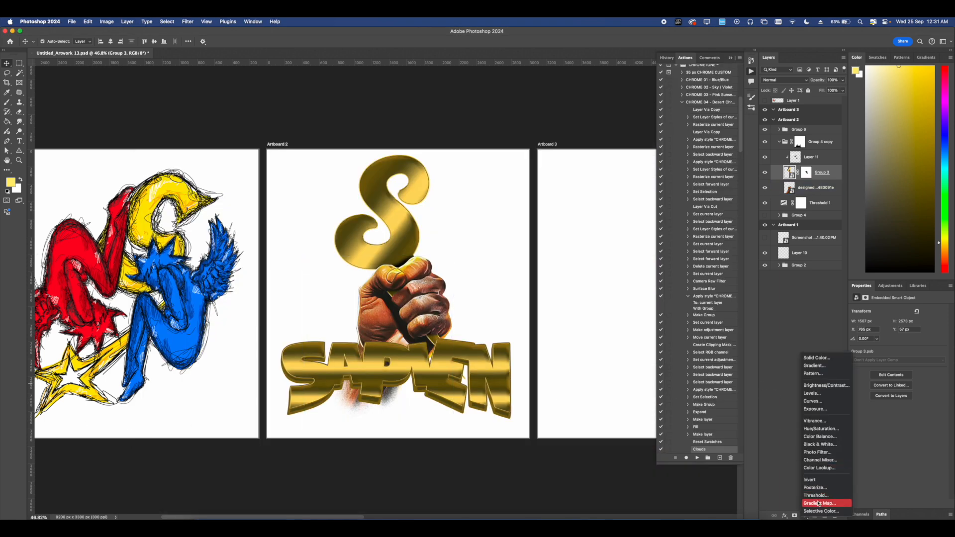
{"action": "left_click", "coordinate": [807, 502]}
Try green, silver, blue, magenta and pastel presets from the maps gradient set on the S's Gradient Map.
{"action": "scroll", "coordinate": [384, 289], "scroll_direction": "up", "scroll_amount": 2}
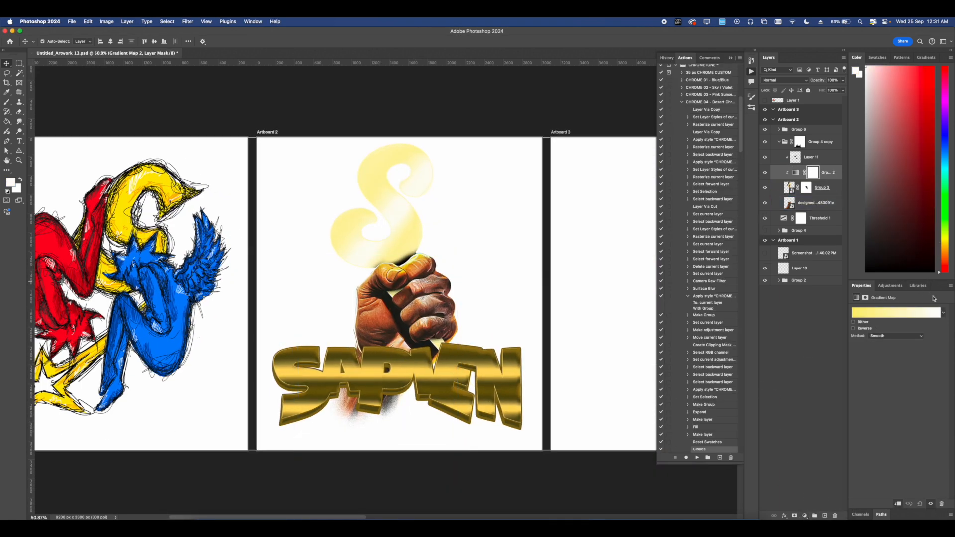
{"action": "left_click", "coordinate": [945, 313]}
{"action": "left_click", "coordinate": [893, 377]}
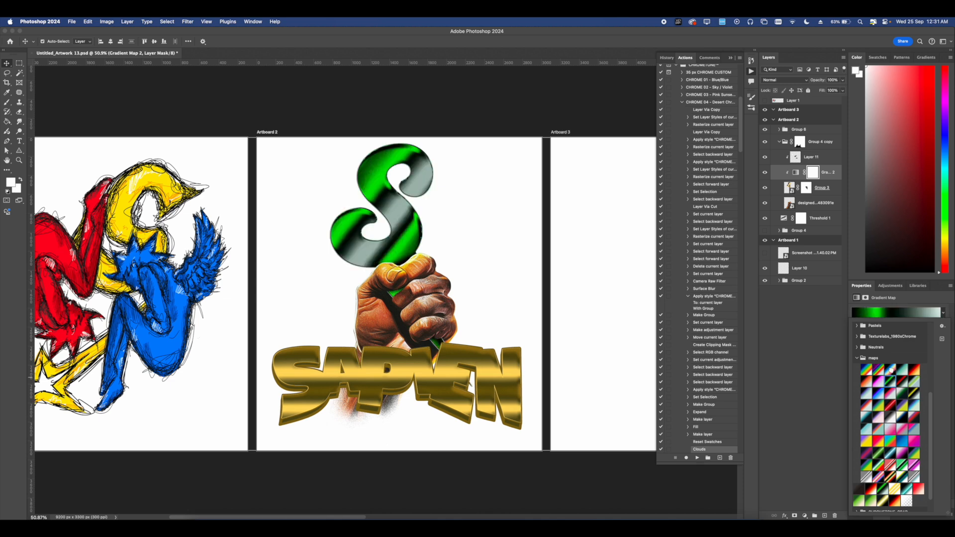
{"action": "left_click", "coordinate": [891, 370]}
{"action": "left_click", "coordinate": [891, 416]}
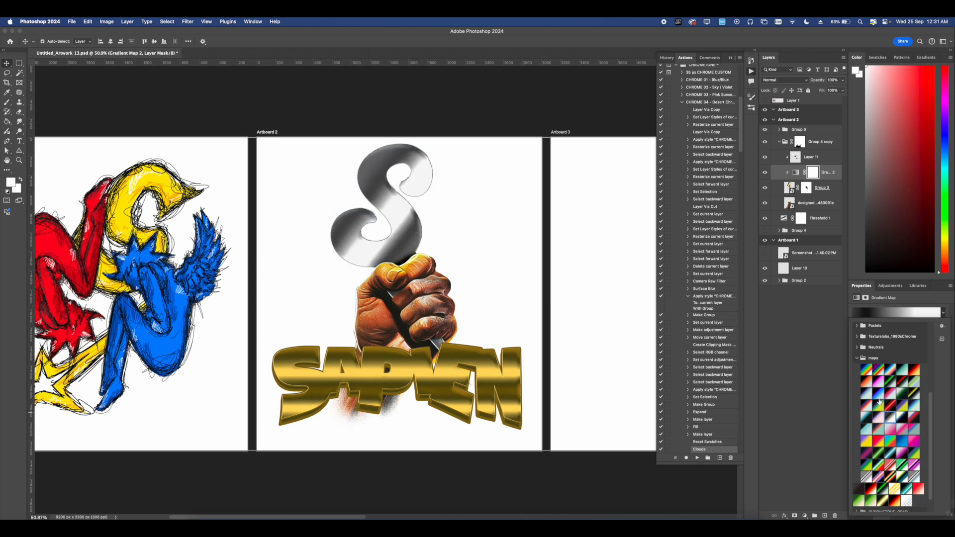
{"action": "left_click", "coordinate": [878, 394]}
{"action": "left_click", "coordinate": [878, 381]}
{"action": "left_click", "coordinate": [878, 395]}
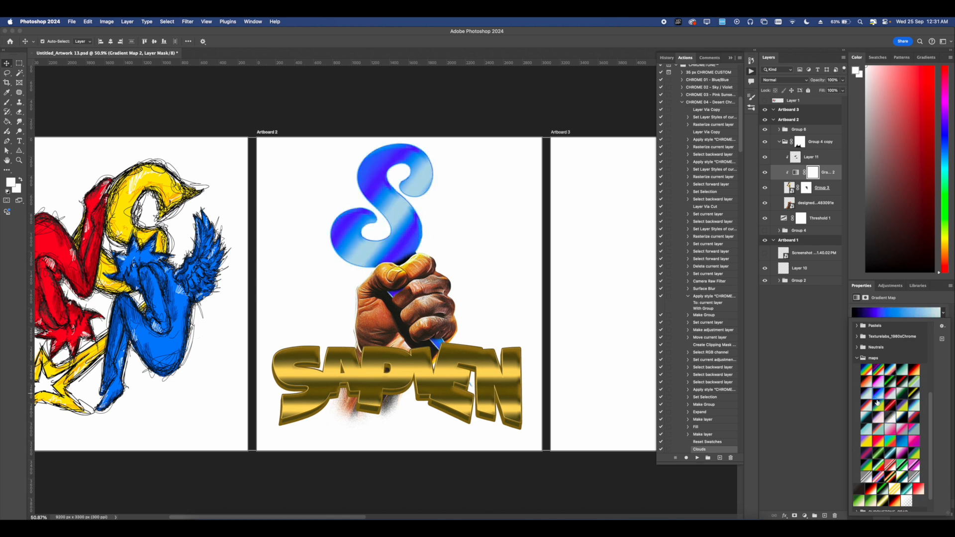
{"action": "left_click", "coordinate": [877, 382]}
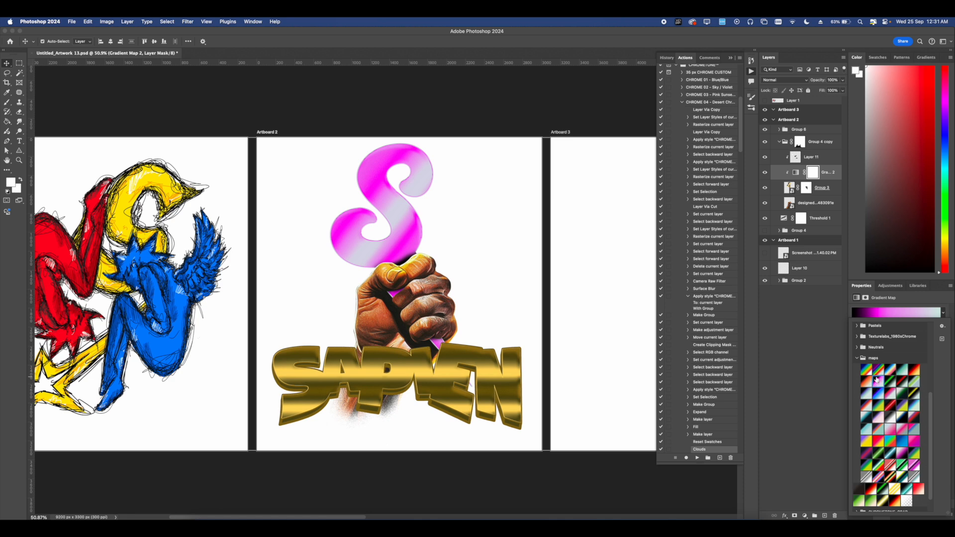
{"action": "left_click", "coordinate": [872, 381]}
{"action": "left_click", "coordinate": [872, 395]}
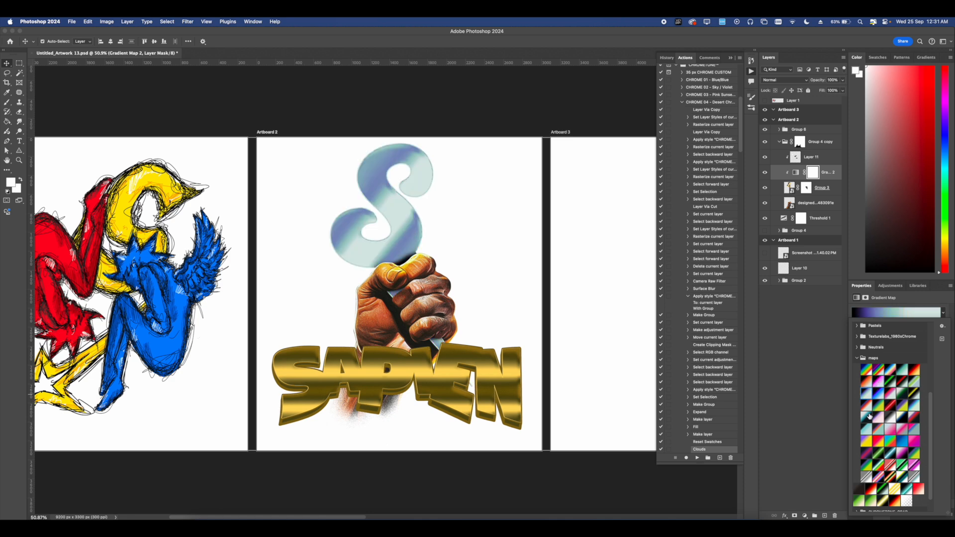
Compare more maps presets on the S's Gradient Map and apply the black-edged green gradient with a pale centre.
{"action": "left_click", "coordinate": [869, 421]}
{"action": "left_click", "coordinate": [879, 421]}
{"action": "left_click", "coordinate": [902, 405]}
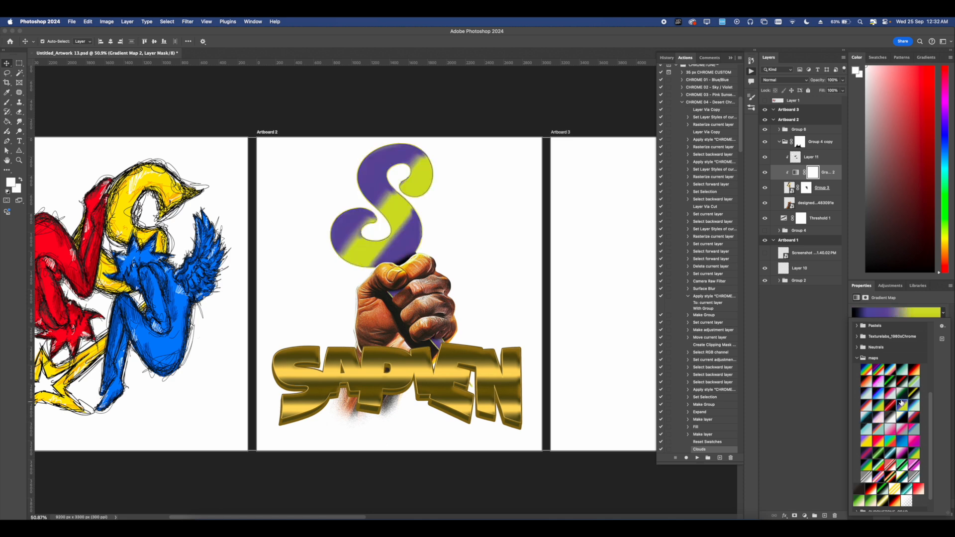
{"action": "left_click", "coordinate": [904, 384]}
{"action": "left_click", "coordinate": [908, 376]}
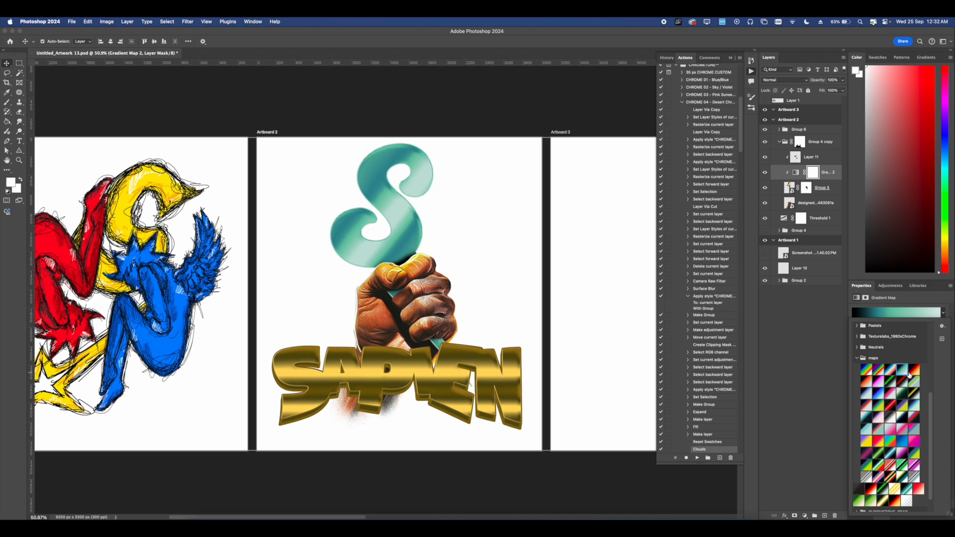
{"action": "left_click", "coordinate": [876, 468]}
{"action": "left_click", "coordinate": [878, 439]}
{"action": "left_click", "coordinate": [801, 337]}
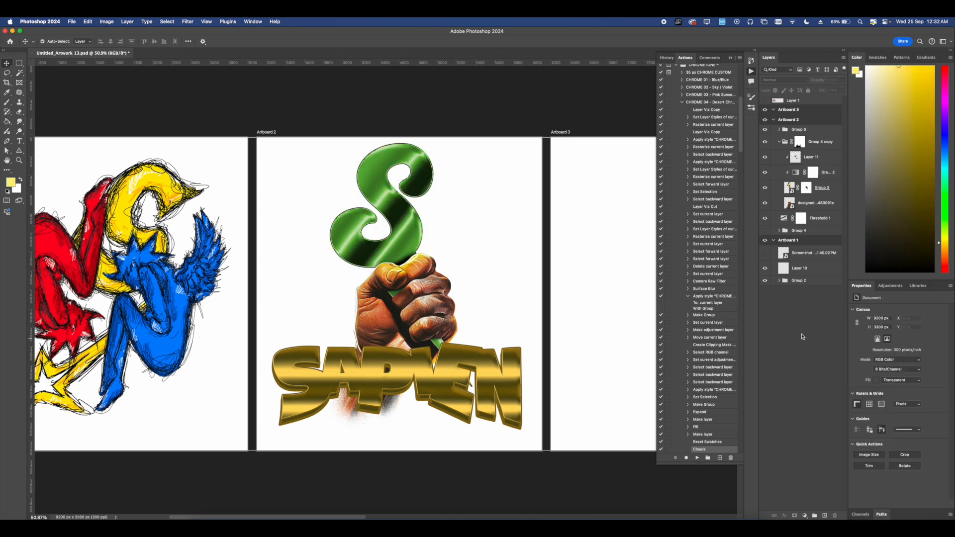
Preview blend modes for the clipped Gradient Map layer, keep Normal, and lower its fill to 50%.
{"action": "left_click", "coordinate": [814, 171]}
{"action": "left_click", "coordinate": [789, 80]}
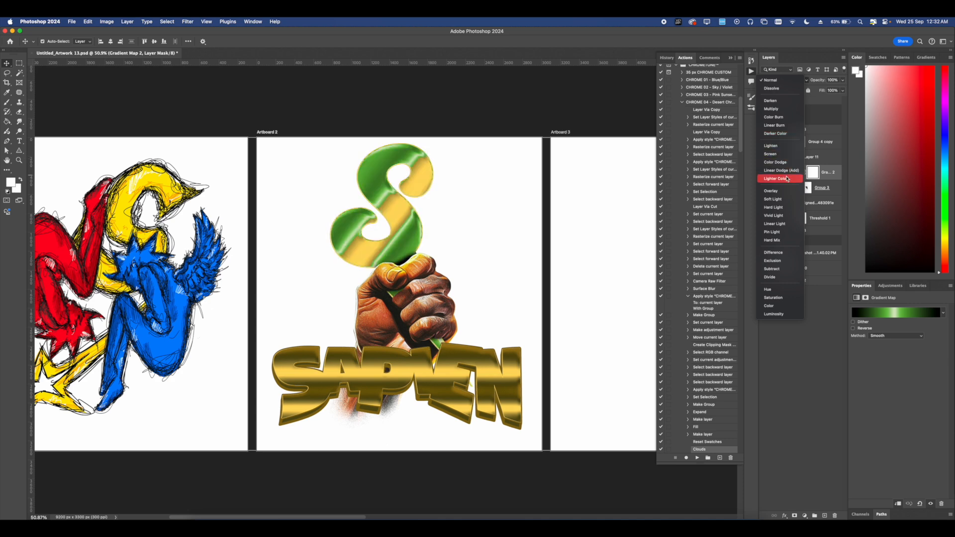
{"action": "key", "text": "Escape"}
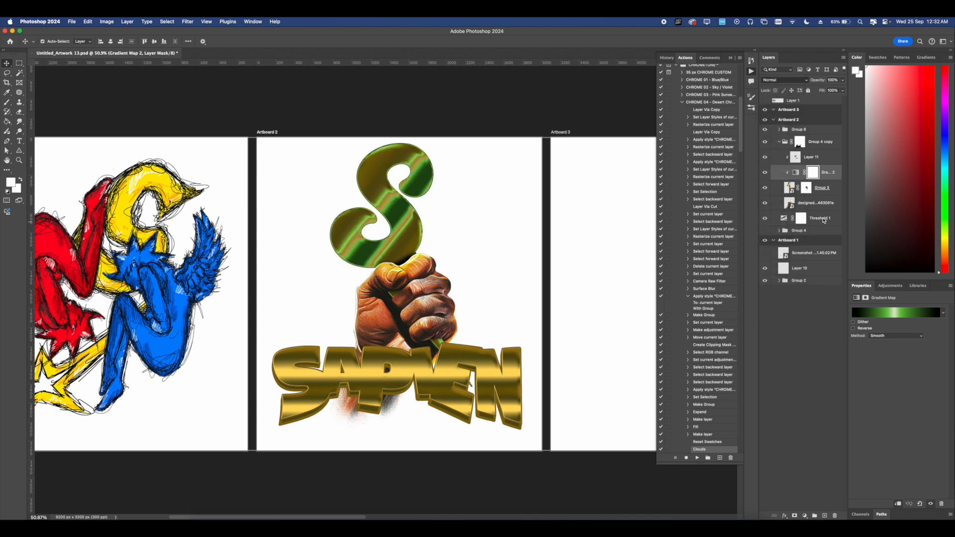
{"action": "mouse_move", "coordinate": [824, 98]}
{"action": "left_mouse_down"}
{"action": "mouse_move", "coordinate": [816, 102]}
{"action": "mouse_move", "coordinate": [825, 102]}
{"action": "left_mouse_up"}
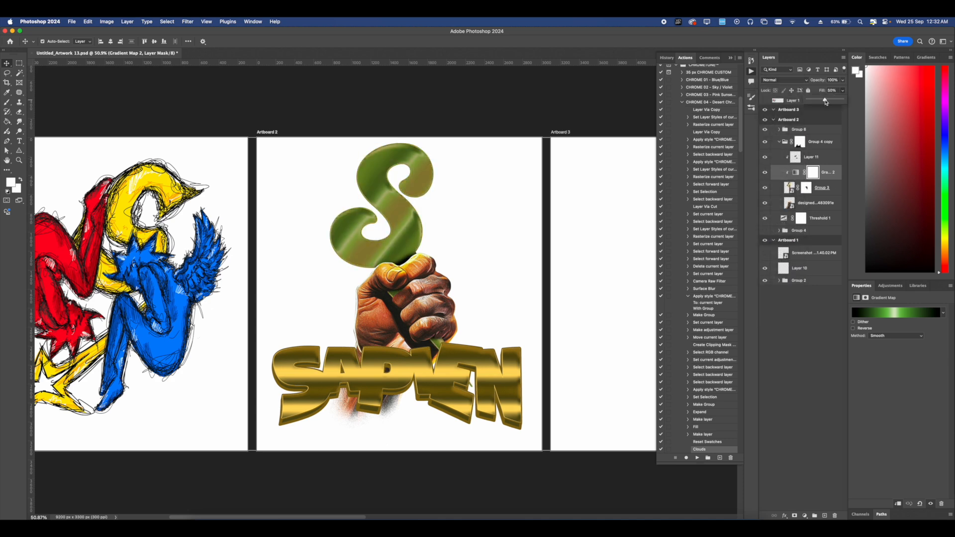
{"action": "left_click", "coordinate": [425, 268]}
{"action": "scroll", "coordinate": [421, 268], "scroll_direction": "down", "scroll_amount": 3}
{"action": "scroll", "coordinate": [418, 268], "scroll_direction": "up", "scroll_amount": 5}
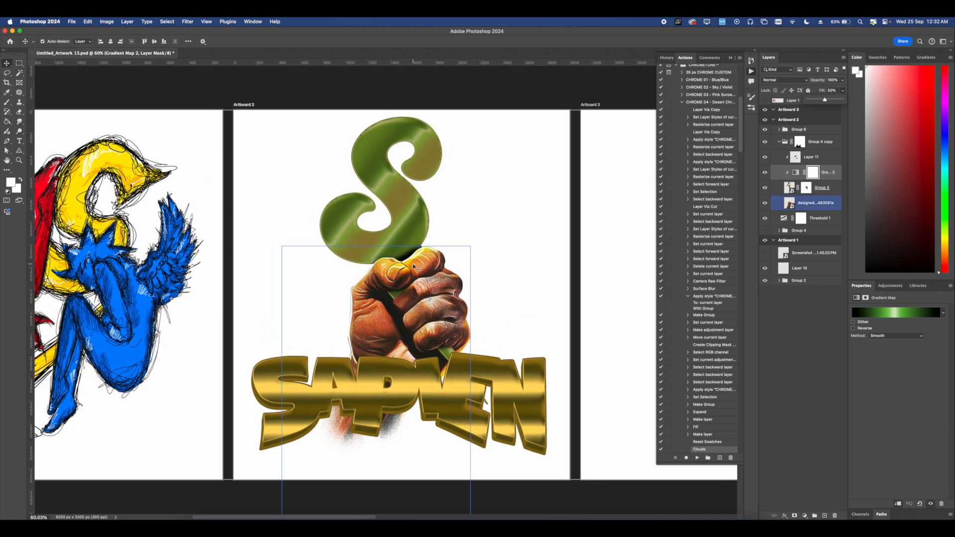
Open the Gradient Map's gradient for editing and try pink and blue-teal presets from the maps folder on the S.
{"action": "scroll", "coordinate": [413, 266], "scroll_direction": "up", "scroll_amount": 5}
{"action": "left_click", "coordinate": [884, 312]}
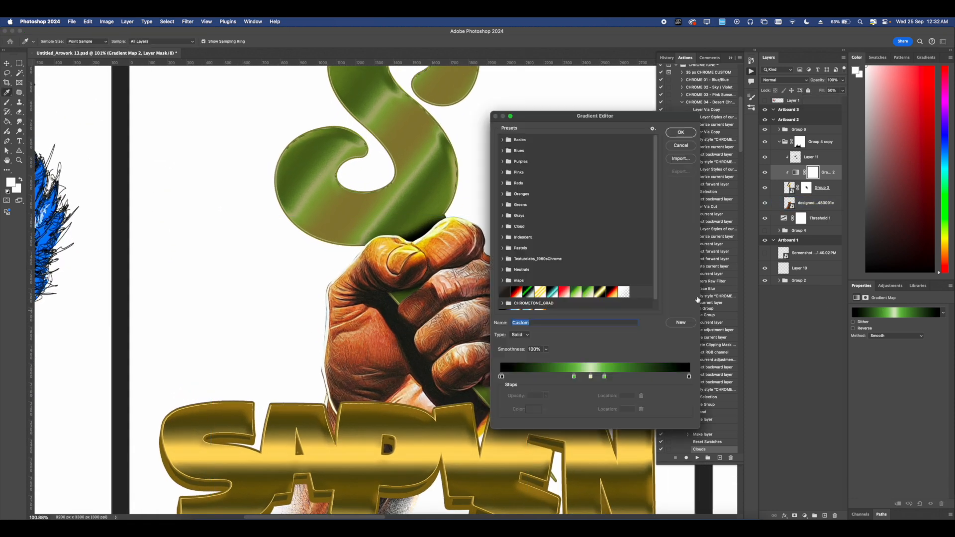
{"action": "scroll", "coordinate": [514, 282], "scroll_direction": "down", "scroll_amount": 1}
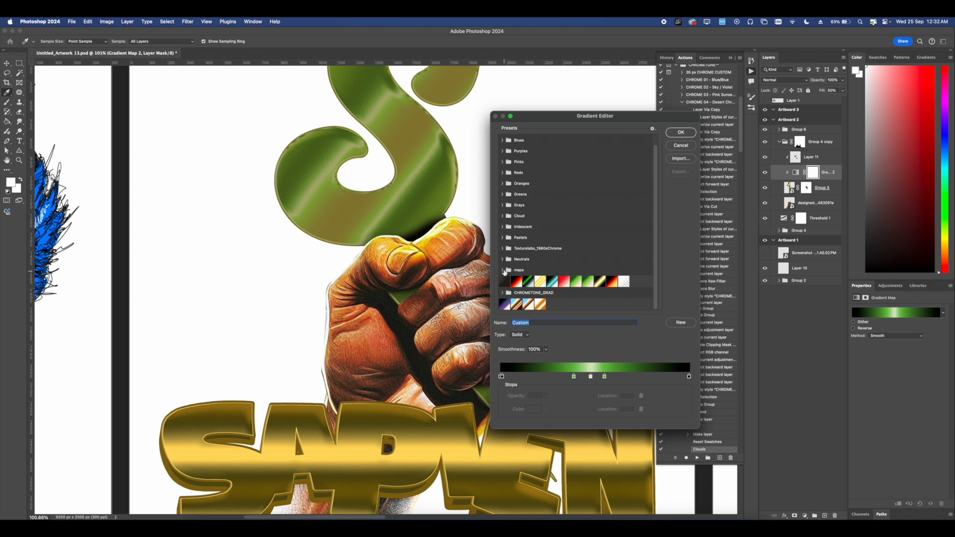
{"action": "left_click", "coordinate": [503, 271]}
{"action": "scroll", "coordinate": [546, 295], "scroll_direction": "down", "scroll_amount": 2}
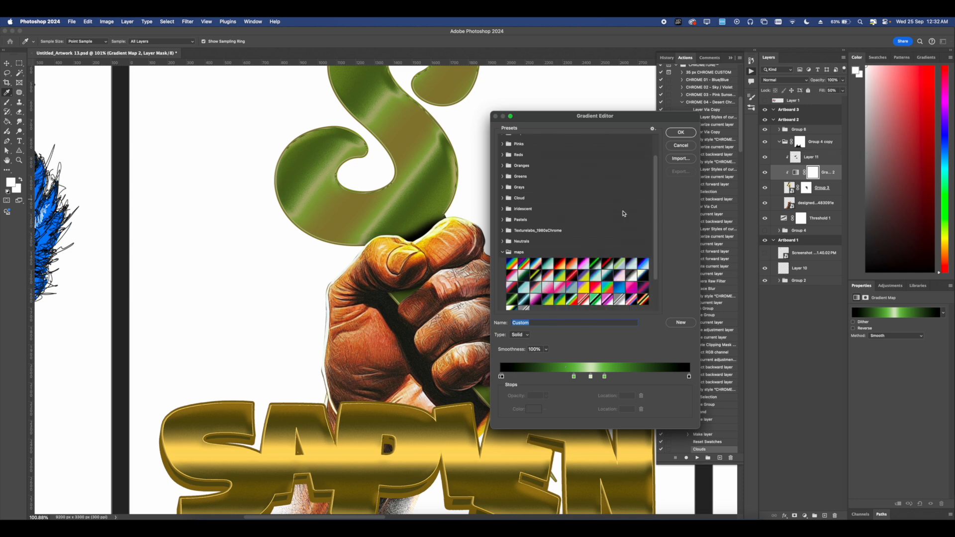
{"action": "left_click", "coordinate": [571, 279]}
{"action": "left_click", "coordinate": [566, 290]}
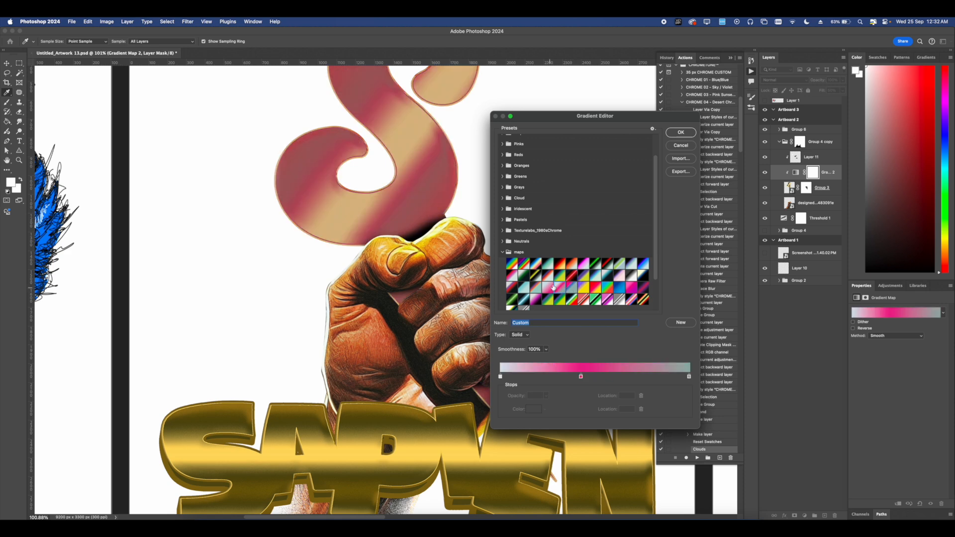
{"action": "left_click", "coordinate": [559, 298]}
{"action": "left_click", "coordinate": [551, 289]}
{"action": "left_click", "coordinate": [573, 287]}
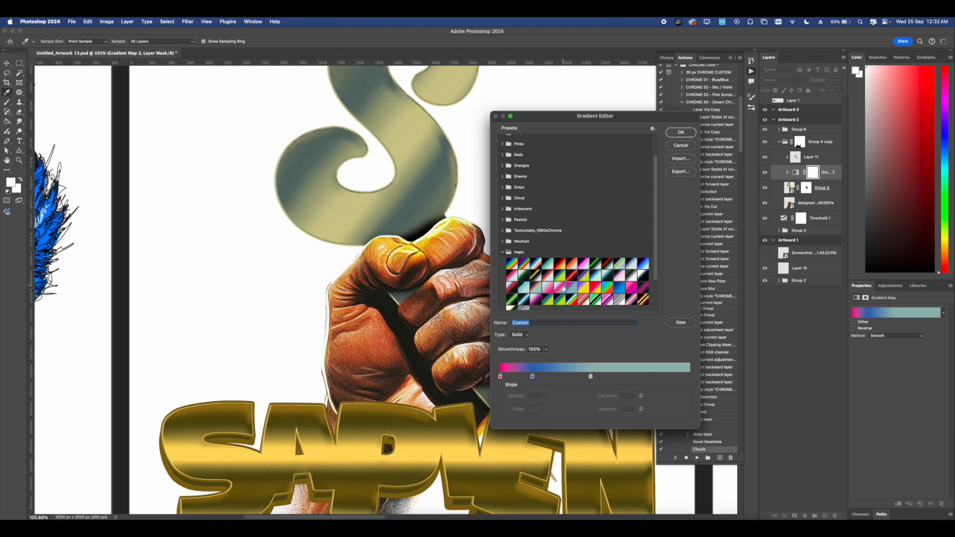
Try the multi-stop chrome presets of the maps folder in green, silver, purple-red and teal-grey on the S.
{"action": "left_click", "coordinate": [570, 276]}
{"action": "left_click", "coordinate": [595, 299]}
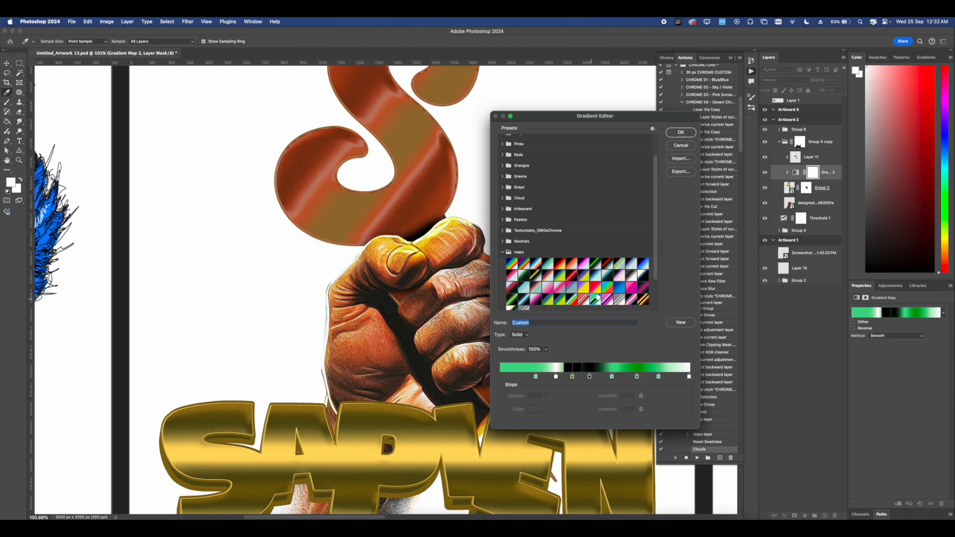
{"action": "left_click", "coordinate": [611, 298]}
{"action": "left_click", "coordinate": [631, 300]}
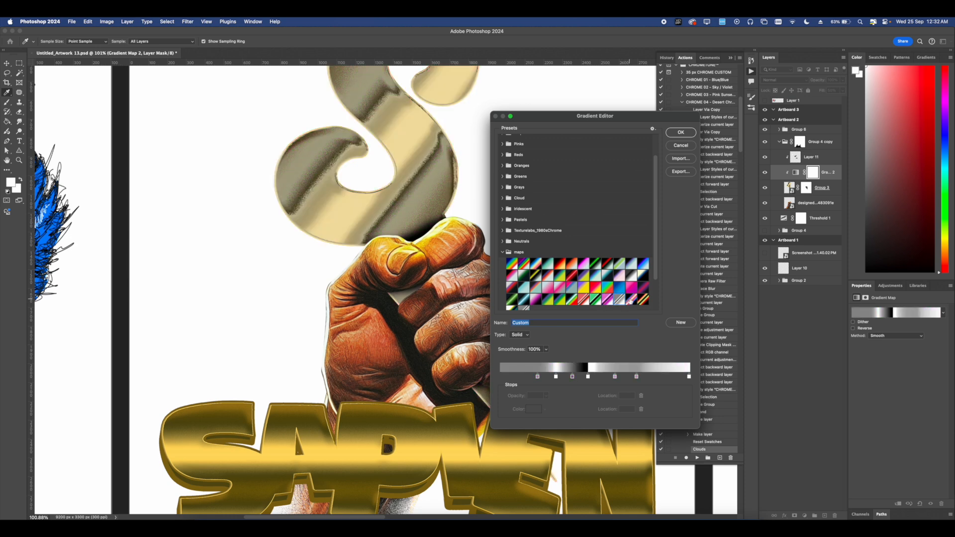
{"action": "left_click", "coordinate": [633, 300]}
{"action": "left_click", "coordinate": [624, 304]}
{"action": "left_click", "coordinate": [632, 302]}
{"action": "left_click", "coordinate": [642, 290]}
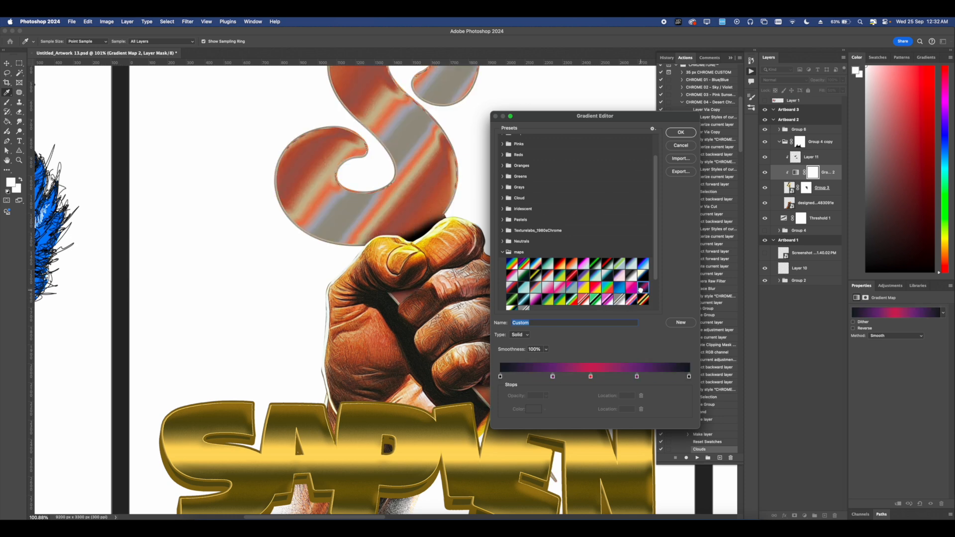
{"action": "left_click", "coordinate": [642, 301]}
{"action": "left_click", "coordinate": [607, 302]}
{"action": "left_click", "coordinate": [525, 307]}
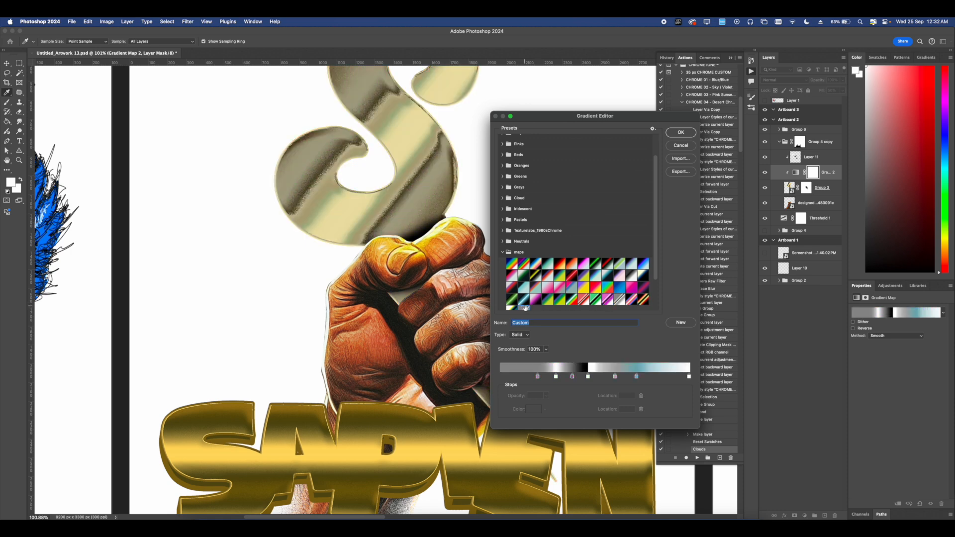
Apply the grey, white and black chrome preset from the maps folder to the S's Gradient Map.
{"action": "scroll", "coordinate": [547, 297], "scroll_direction": "down", "scroll_amount": 2}
{"action": "left_click", "coordinate": [595, 282]}
{"action": "left_click", "coordinate": [606, 282]}
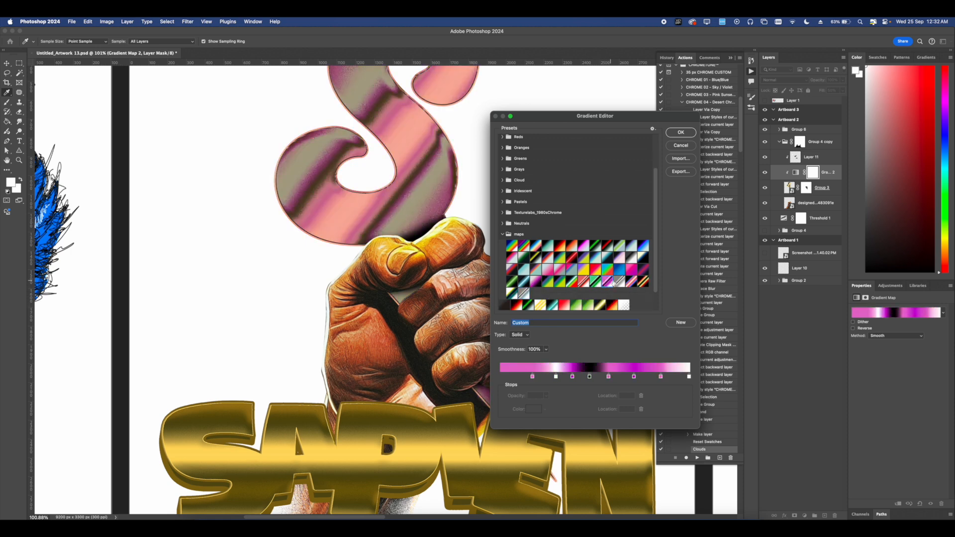
{"action": "left_click", "coordinate": [616, 281]}
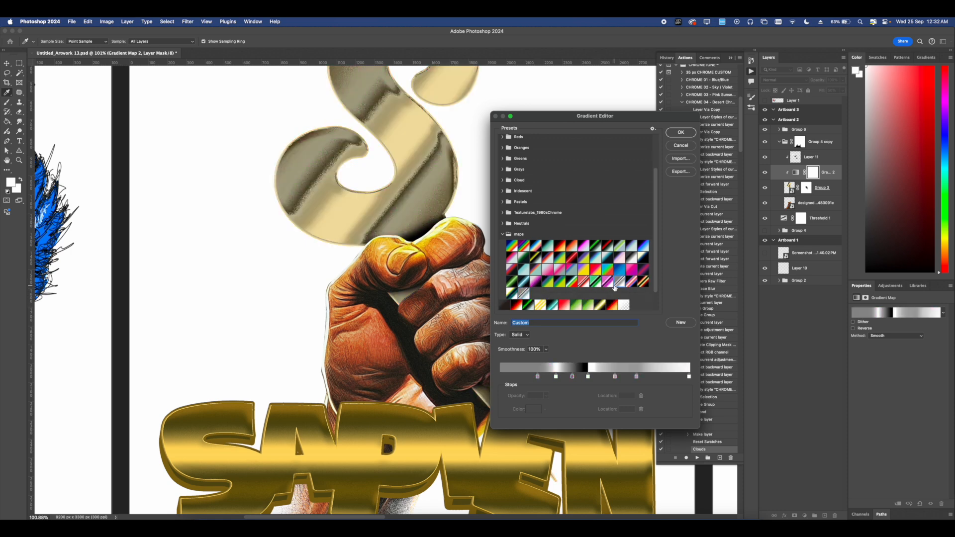
{"action": "left_click", "coordinate": [673, 146]}
{"action": "key", "text": "v"}
{"action": "scroll", "coordinate": [467, 256], "scroll_direction": "down", "scroll_amount": 6}
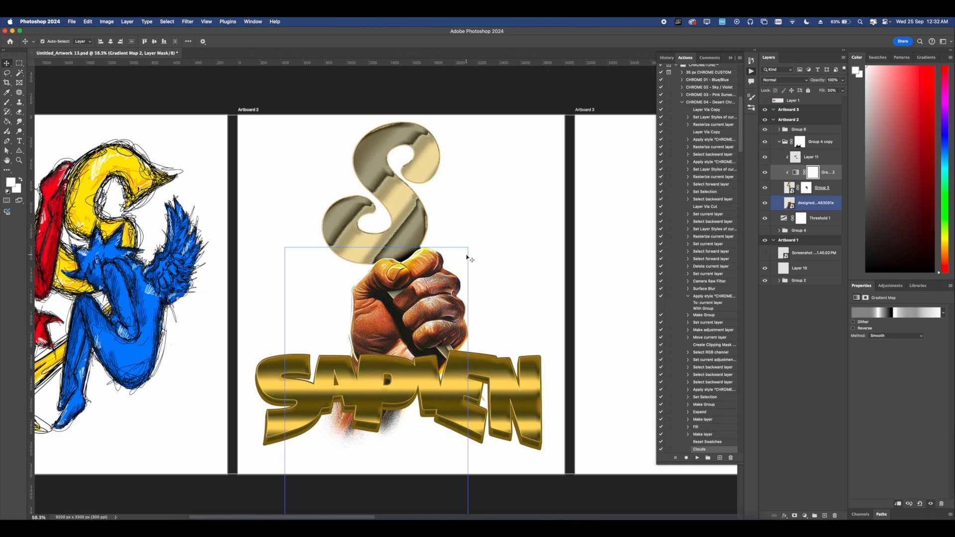
{"action": "scroll", "coordinate": [458, 265], "scroll_direction": "up", "scroll_amount": 3}
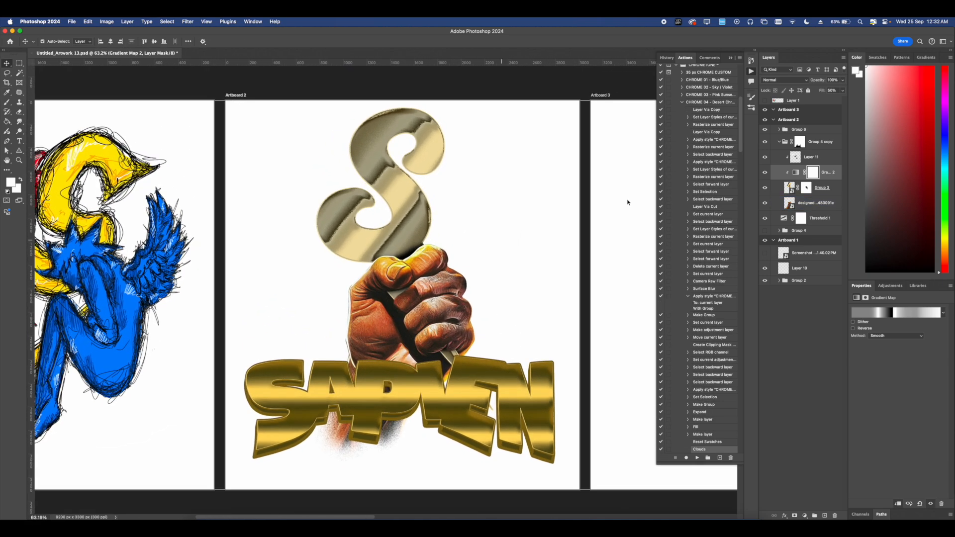
Reopen the Gradient Map's gradient and choose the navy, green and yellow preset from the maps folder.
{"action": "left_click", "coordinate": [880, 309]}
{"action": "scroll", "coordinate": [568, 298], "scroll_direction": "down", "scroll_amount": 1}
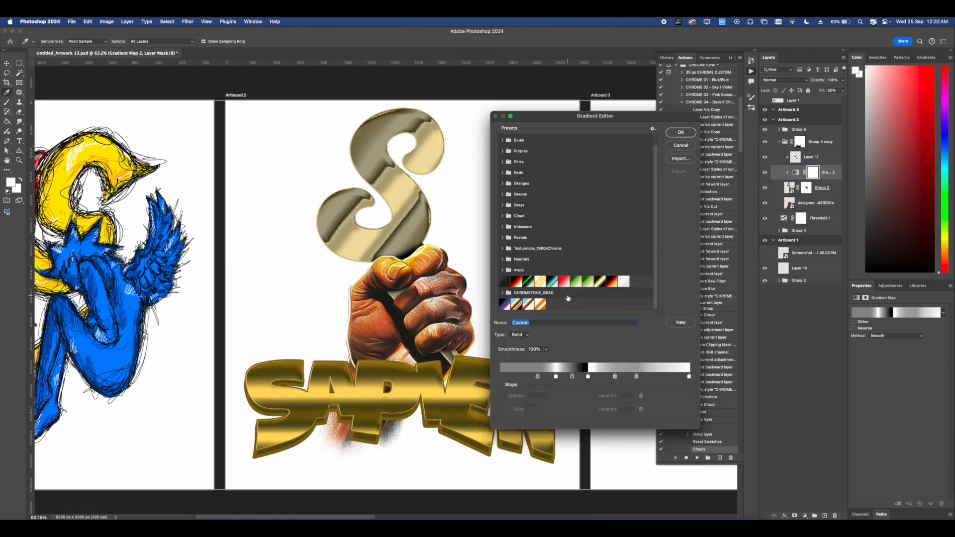
{"action": "left_click", "coordinate": [504, 271]}
{"action": "scroll", "coordinate": [532, 293], "scroll_direction": "down", "scroll_amount": 2}
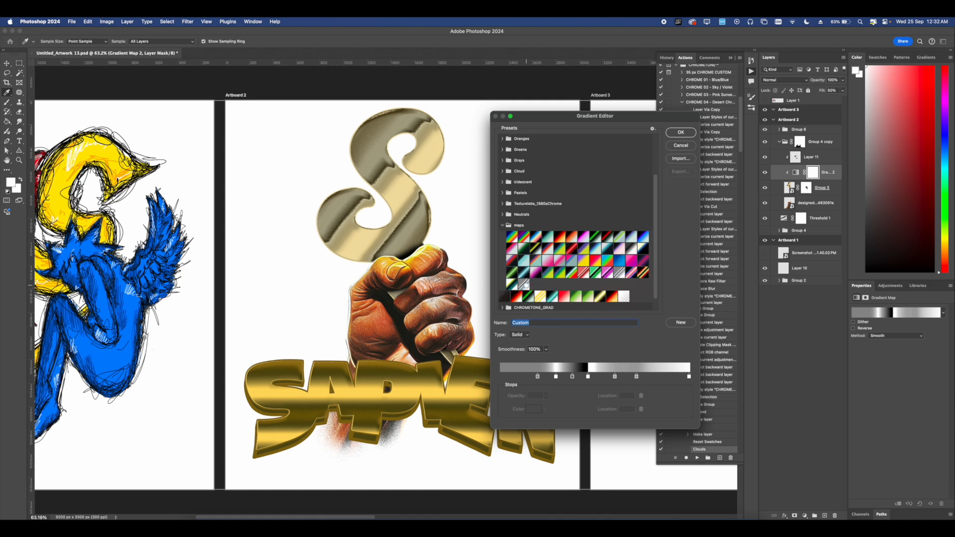
{"action": "left_click", "coordinate": [525, 284]}
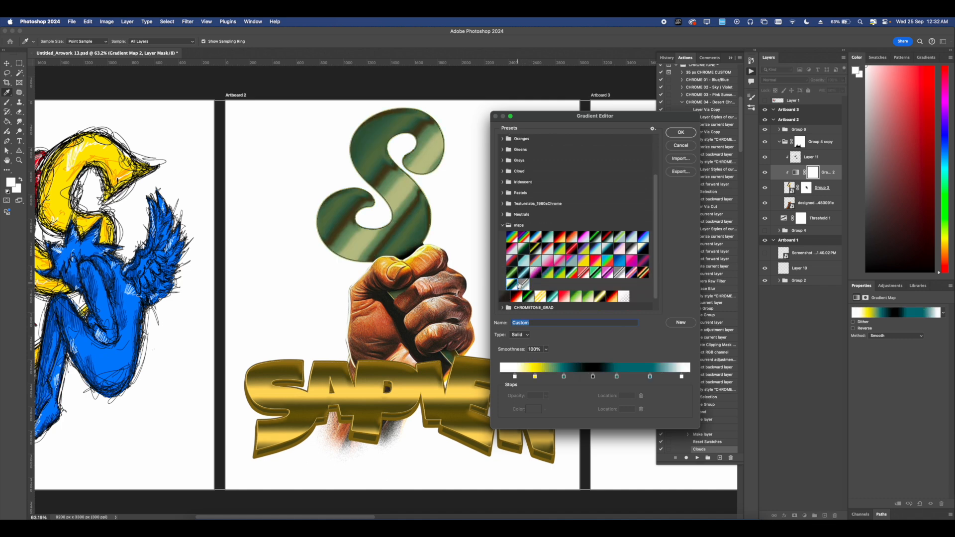
{"action": "left_click", "coordinate": [536, 255]}
{"action": "left_click", "coordinate": [531, 247]}
{"action": "left_click", "coordinate": [547, 248]}
{"action": "left_click", "coordinate": [555, 246]}
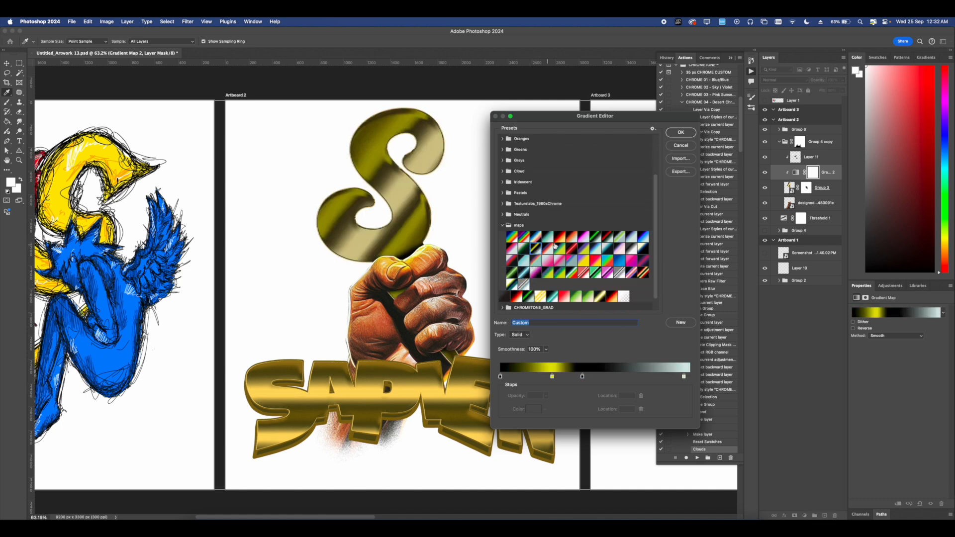
{"action": "left_click", "coordinate": [573, 241]}
{"action": "left_click", "coordinate": [548, 248]}
{"action": "left_click", "coordinate": [560, 248]}
Recolour the gradient's last stop to white, move it to location 100, and accept the edited gradient.
{"action": "double_click", "coordinate": [671, 376]}
{"action": "left_click_drag", "start_coordinate": [457, 414], "coordinate": [370, 373]}
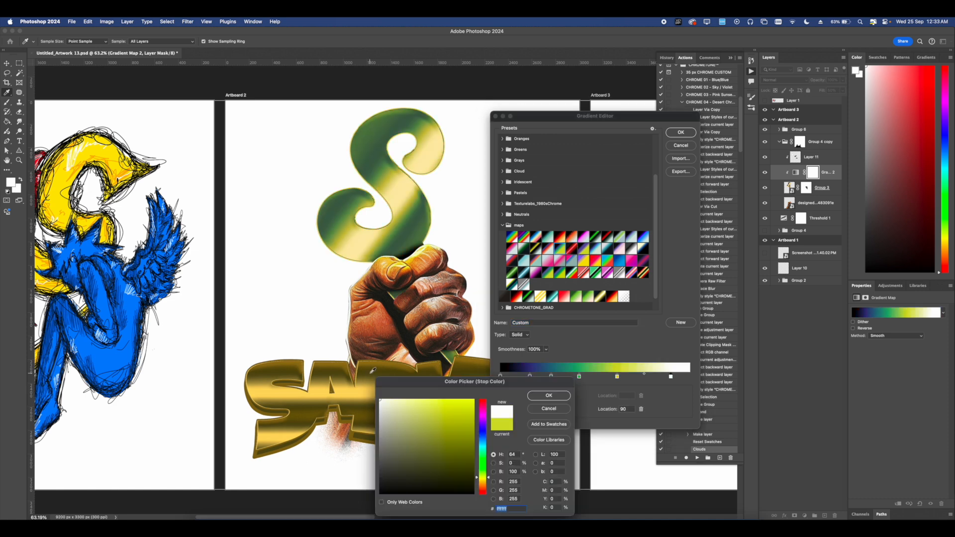
{"action": "left_click", "coordinate": [549, 396]}
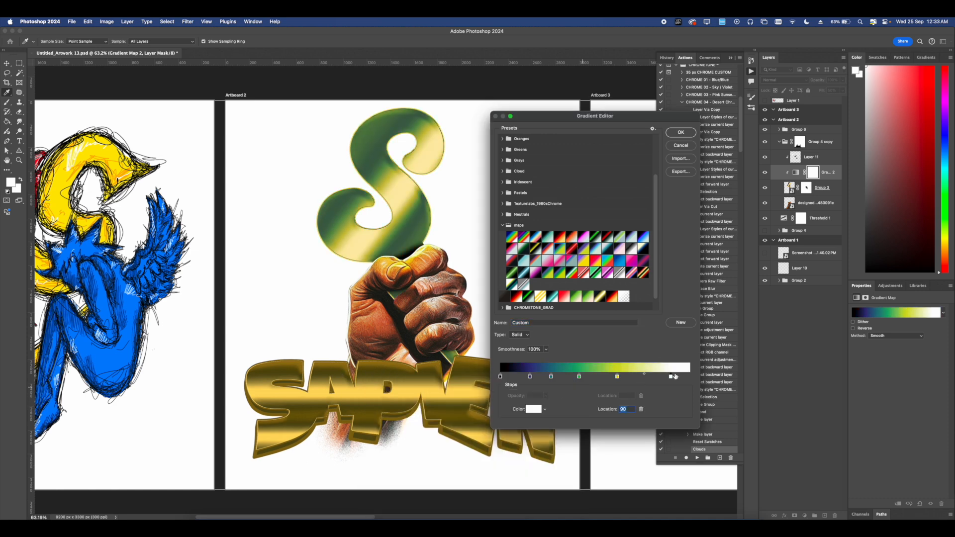
{"action": "left_click_drag", "start_coordinate": [670, 377], "coordinate": [690, 376]}
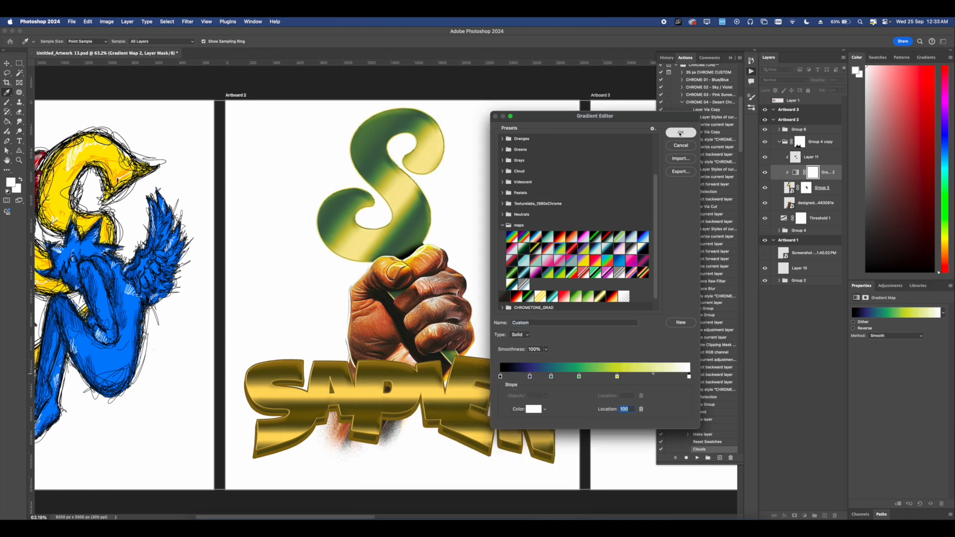
{"action": "left_click", "coordinate": [681, 131]}
{"action": "key", "text": "v"}
{"action": "scroll", "coordinate": [433, 202], "scroll_direction": "down", "scroll_amount": 5}
{"action": "scroll", "coordinate": [414, 248], "scroll_direction": "up", "scroll_amount": 5}
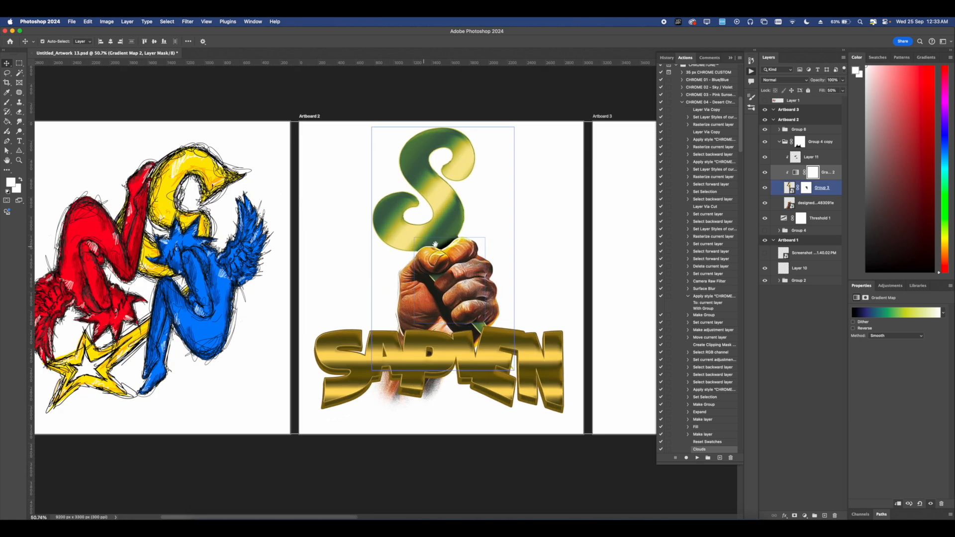
{"action": "left_click", "coordinate": [425, 251]}
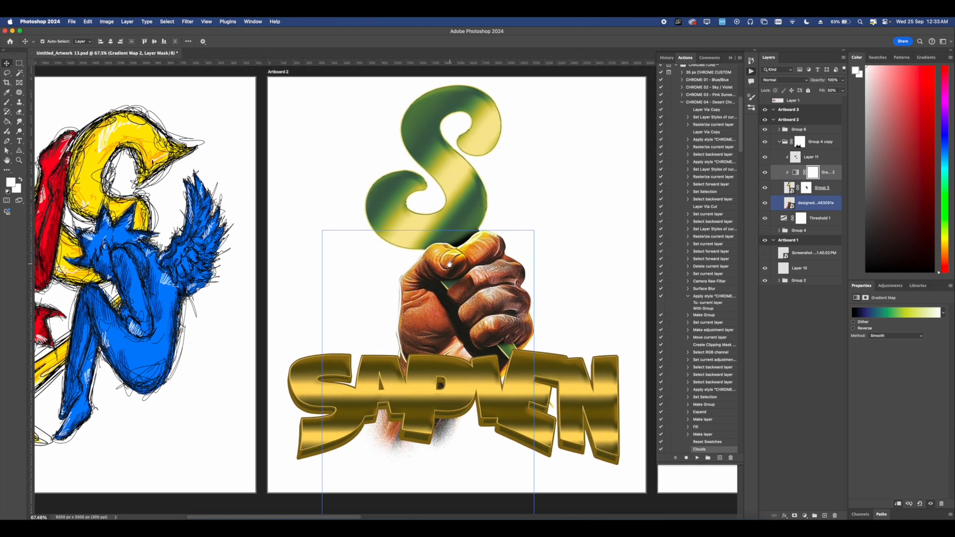
Set Artboard 2's background color to black.
{"action": "scroll", "coordinate": [453, 267], "scroll_direction": "down", "scroll_amount": 2}
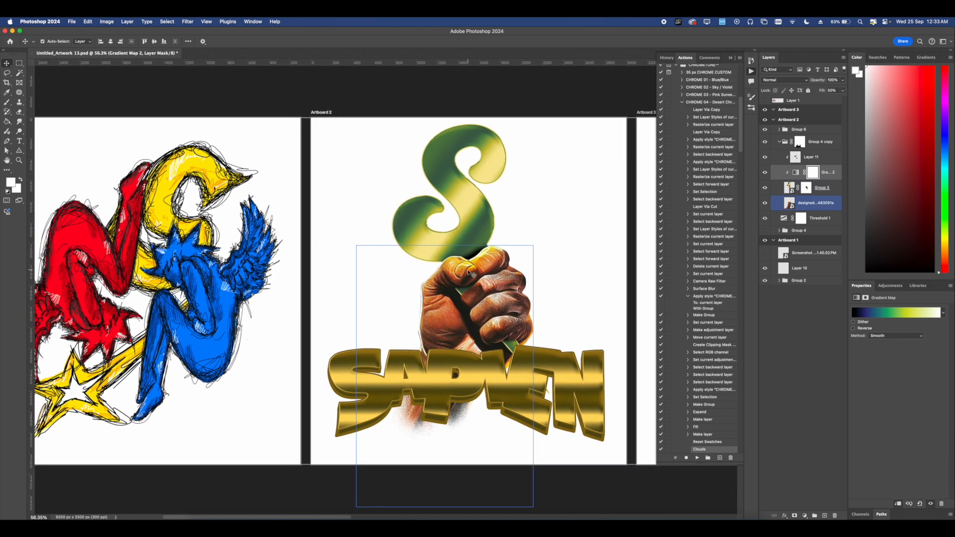
{"action": "scroll", "coordinate": [411, 165], "scroll_direction": "right", "scroll_amount": 3}
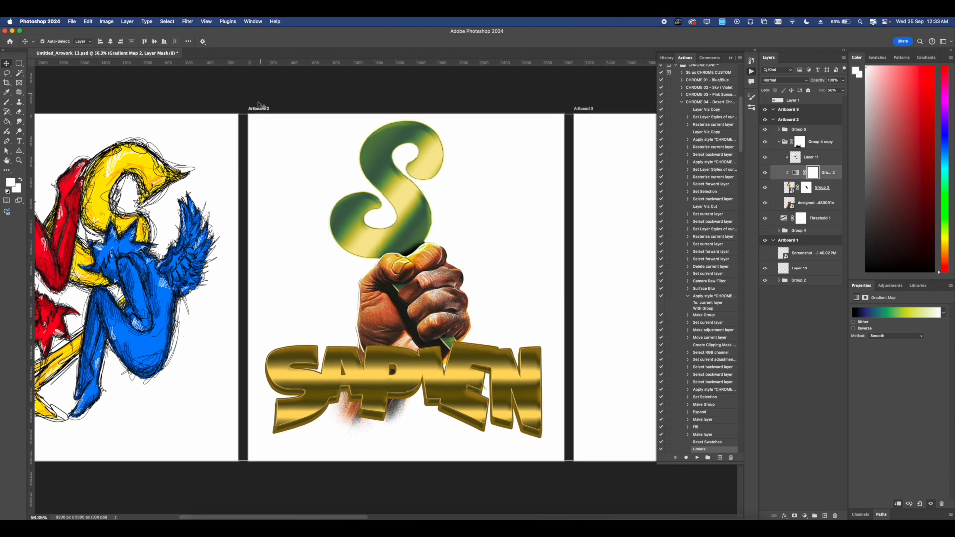
{"action": "left_click", "coordinate": [259, 109]}
{"action": "left_click", "coordinate": [258, 42]}
{"action": "left_click", "coordinate": [262, 52]}
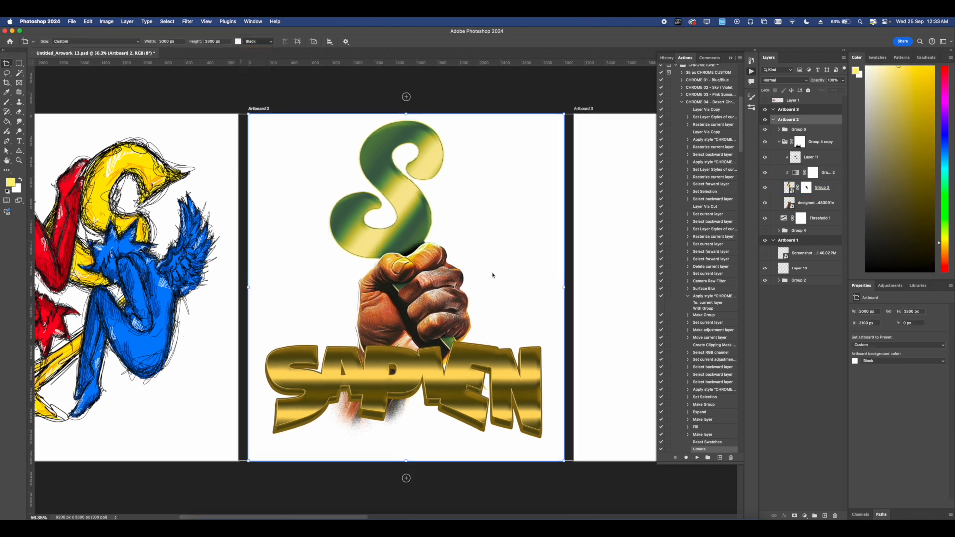
{"action": "scroll", "coordinate": [439, 265], "scroll_direction": "up", "scroll_amount": 2}
{"action": "scroll", "coordinate": [439, 265], "scroll_direction": "down", "scroll_amount": 4}
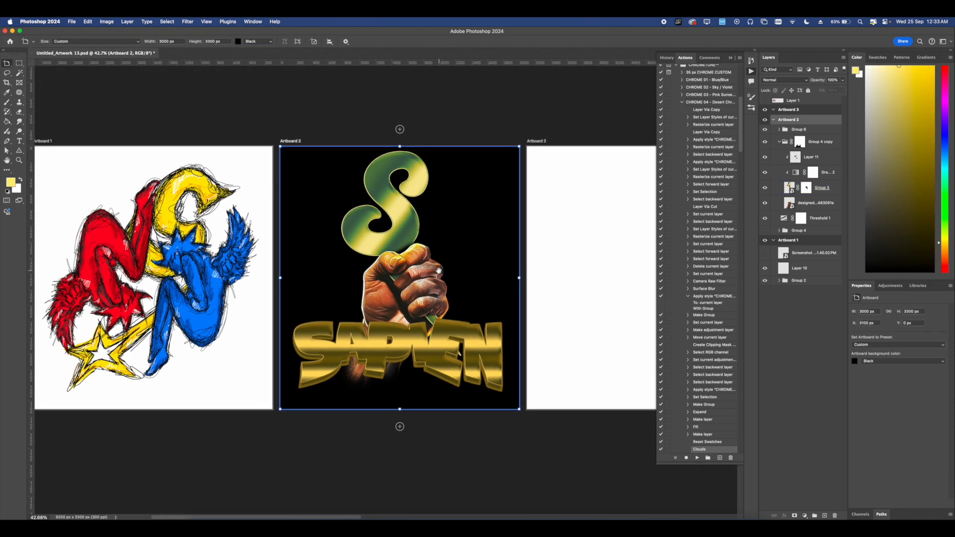
{"action": "scroll", "coordinate": [443, 268], "scroll_direction": "up", "scroll_amount": 3}
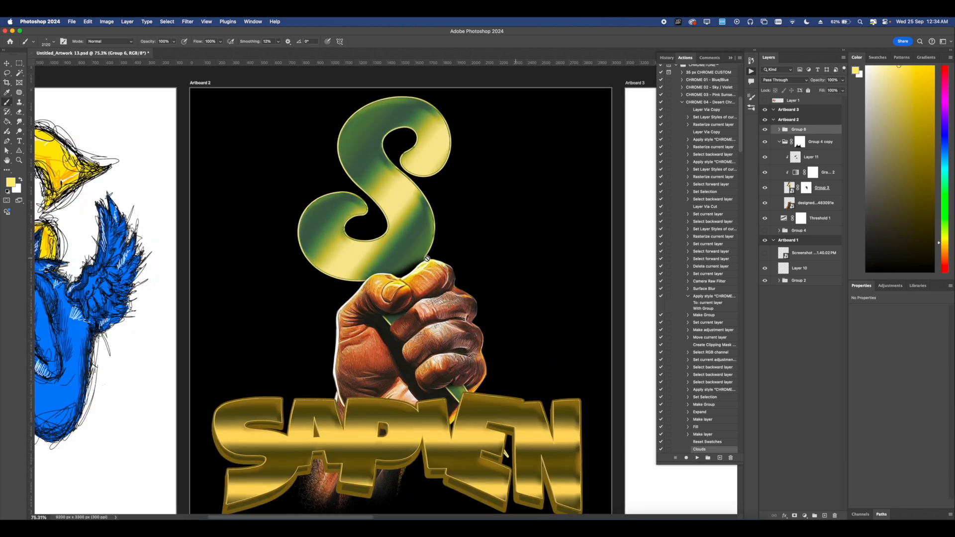
Add a new layer and draw a thin four-pointed star path, about 960 × 810 px, over the outer edge of the S's upper curve.
{"action": "scroll", "coordinate": [393, 243], "scroll_direction": "up", "scroll_amount": 3}
{"action": "left_click", "coordinate": [825, 516]}
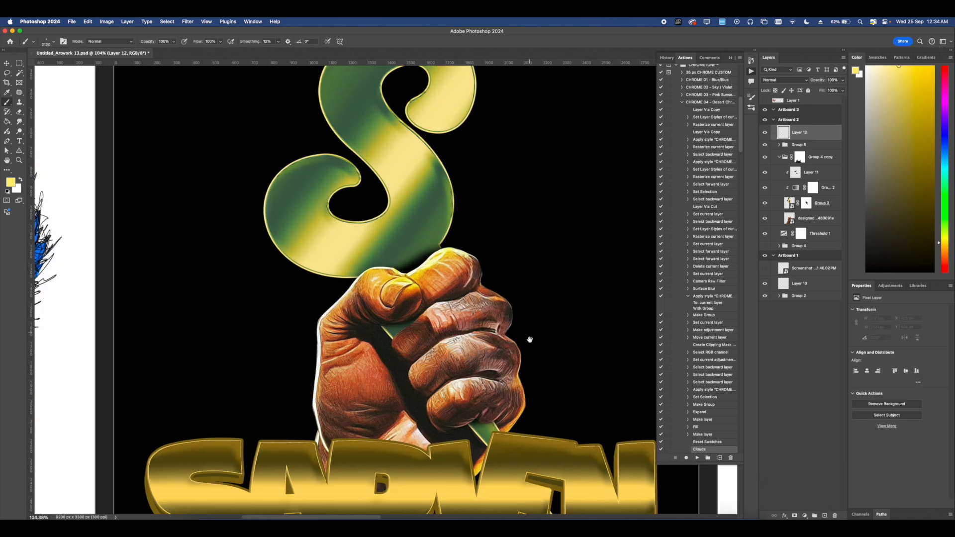
{"action": "scroll", "coordinate": [532, 360], "scroll_direction": "up", "scroll_amount": 3}
{"action": "key", "text": "p"}
{"action": "scroll", "coordinate": [368, 214], "scroll_direction": "up", "scroll_amount": 4}
{"action": "scroll", "coordinate": [366, 223], "scroll_direction": "up", "scroll_amount": 4}
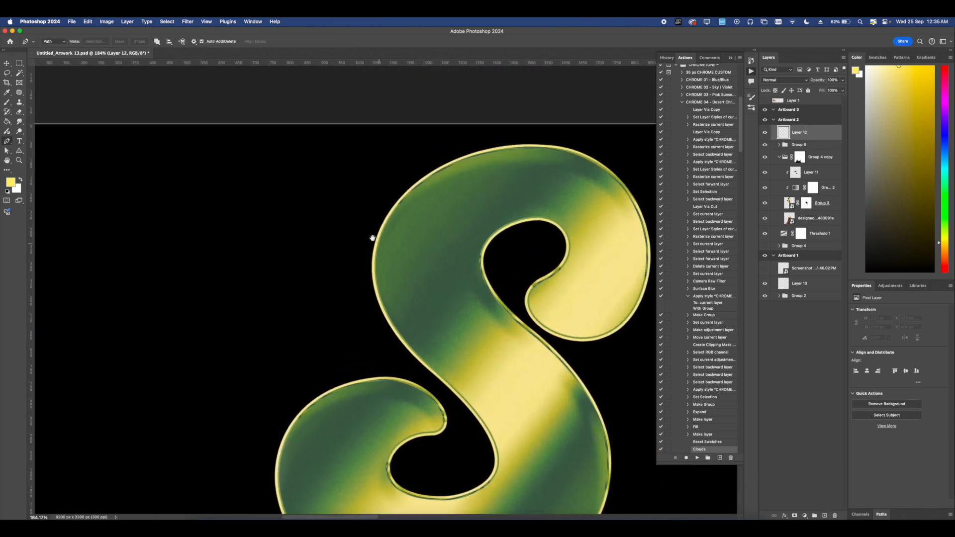
{"action": "left_click", "coordinate": [328, 148]}
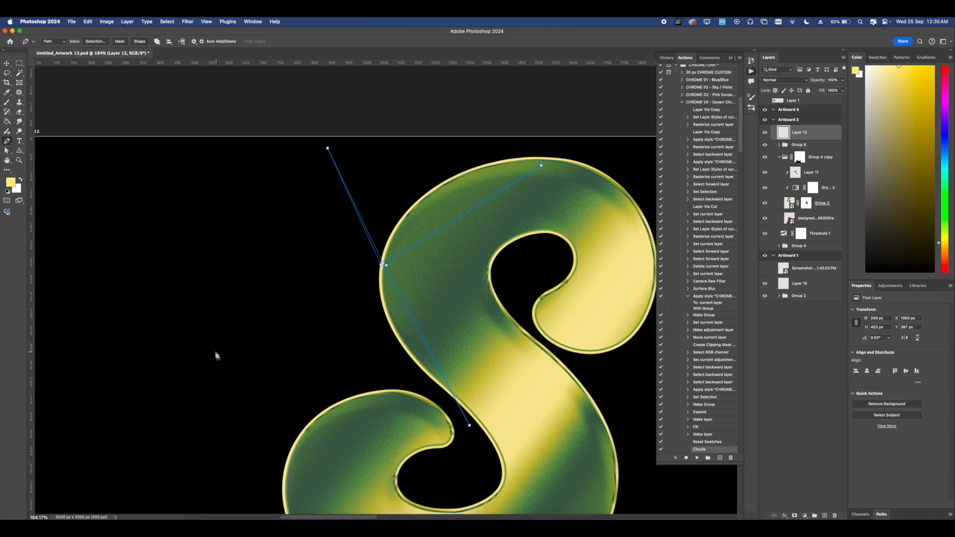
{"action": "left_click_drag", "start_coordinate": [214, 354], "coordinate": [285, 321]}
{"action": "left_click", "coordinate": [382, 269]}
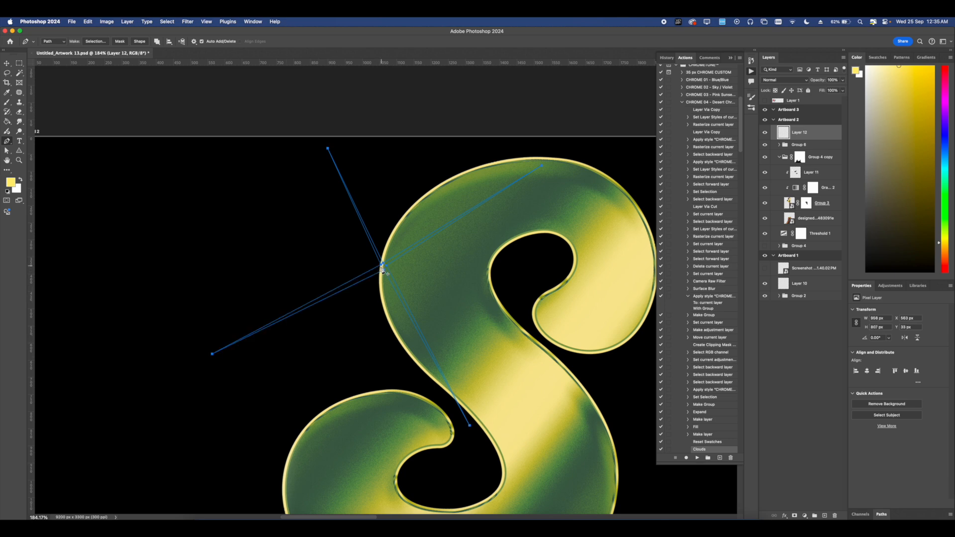
{"action": "left_click_drag", "start_coordinate": [391, 263], "coordinate": [377, 284]}
{"action": "scroll", "coordinate": [359, 301], "scroll_direction": "up", "scroll_amount": 3}
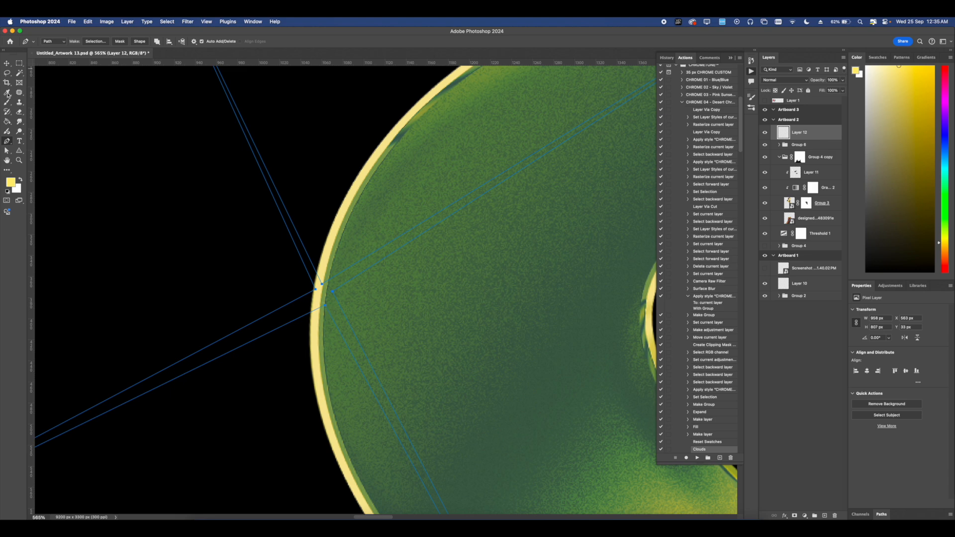
Try to adjust the star path's inner anchor points with the Convert Point tool.
{"action": "right_click", "coordinate": [8, 143]}
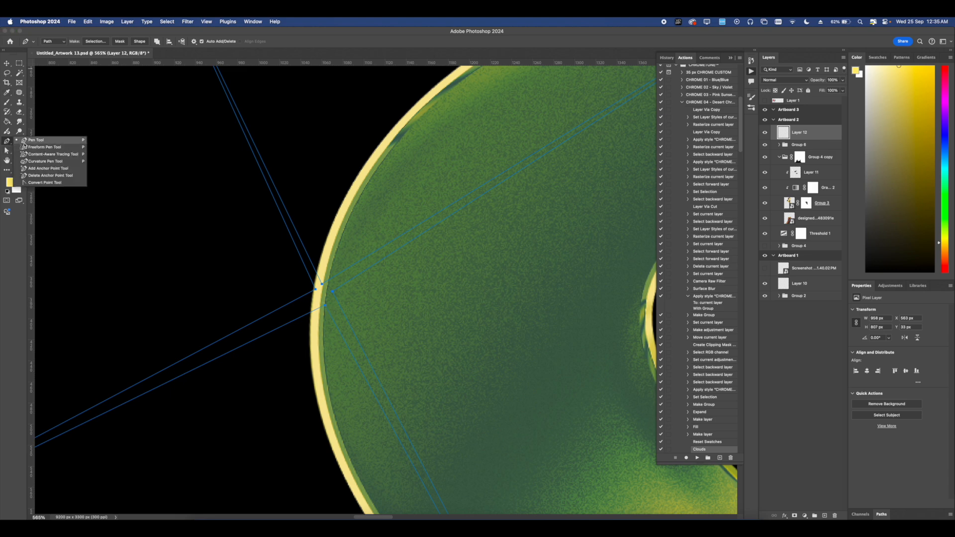
{"action": "left_click", "coordinate": [49, 183]}
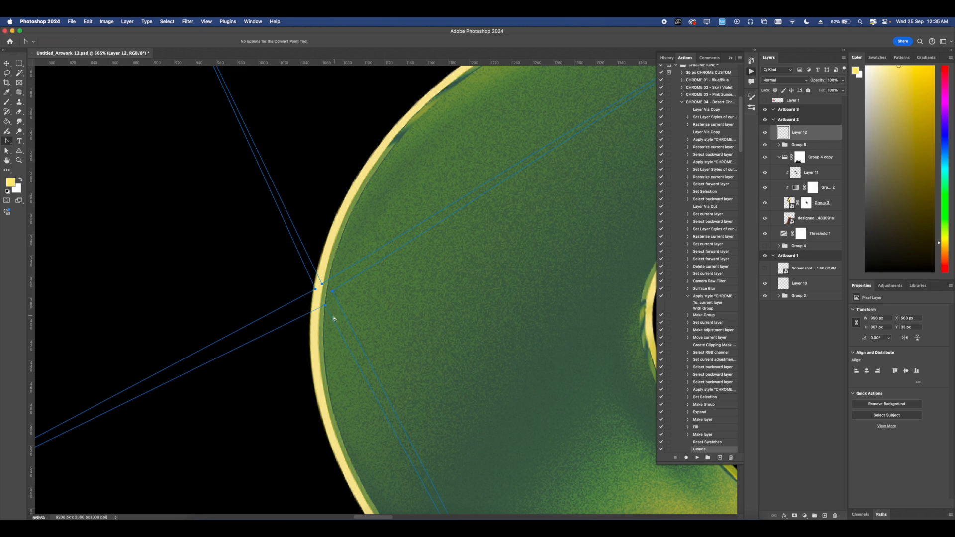
{"action": "left_click_drag", "start_coordinate": [326, 306], "coordinate": [328, 307]}
{"action": "key", "text": "super+z"}
{"action": "left_click_drag", "start_coordinate": [325, 306], "coordinate": [319, 291]}
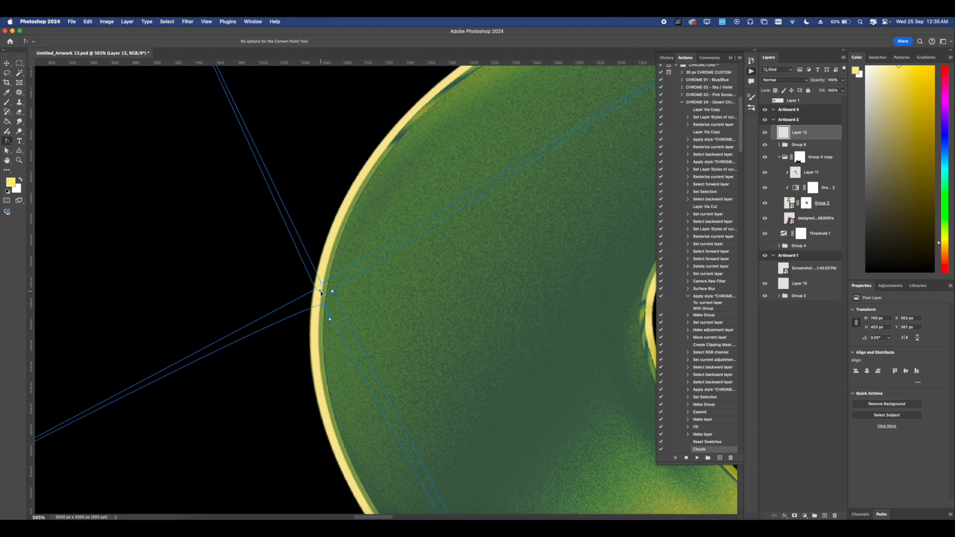
{"action": "key", "text": "super+z"}
{"action": "key", "text": "super+minus"}
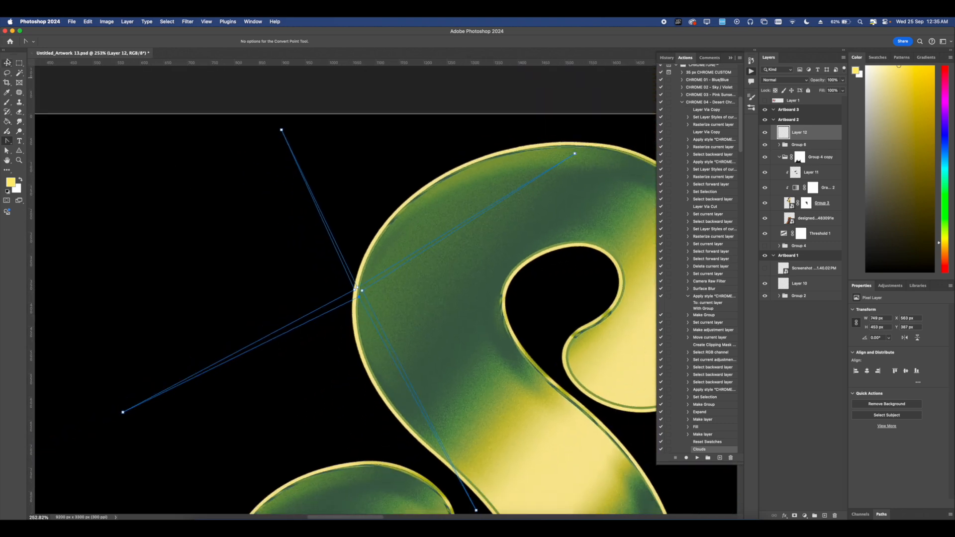
Turn the star path into a new selection with feather radius 0 and fill it with white.
{"action": "left_click", "coordinate": [7, 63]}
{"action": "key", "text": "p"}
{"action": "left_click", "coordinate": [96, 41]}
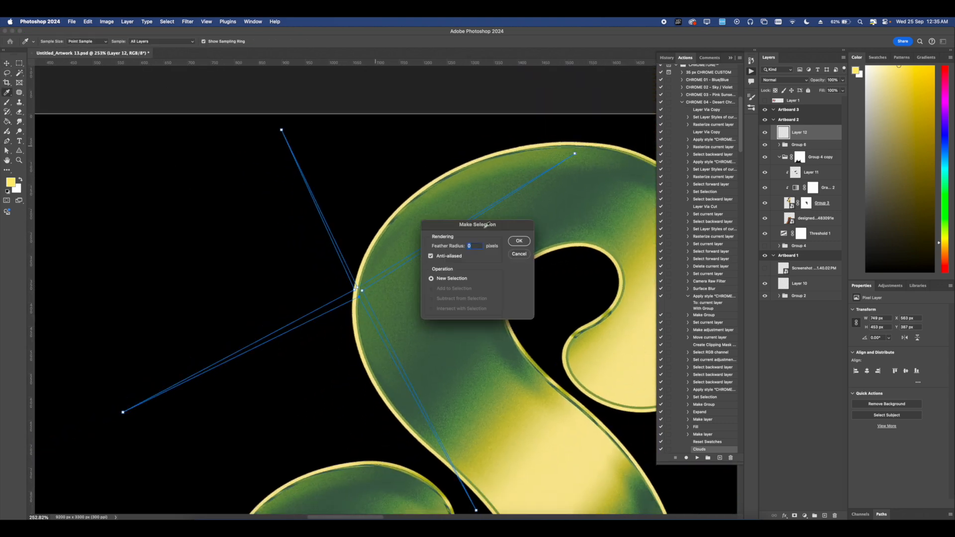
{"action": "left_click", "coordinate": [520, 244]}
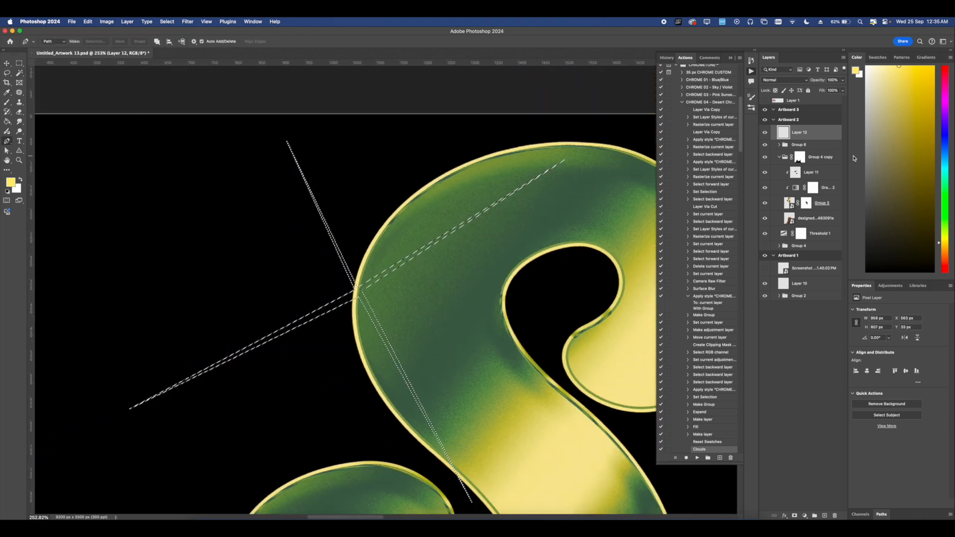
{"action": "key", "text": "g"}
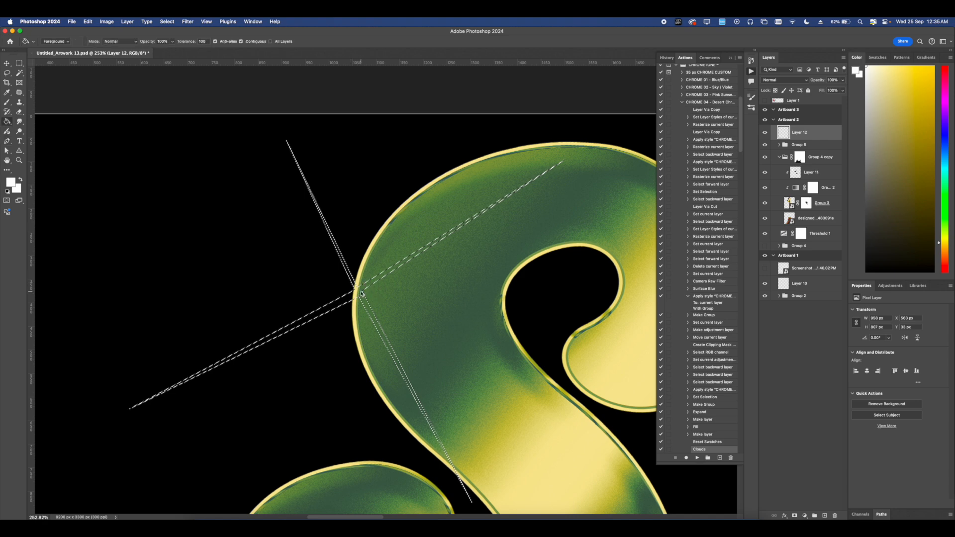
{"action": "left_click", "coordinate": [362, 294]}
{"action": "scroll", "coordinate": [362, 293], "scroll_direction": "down", "scroll_amount": 4}
Scale the white star down to about 422 × 356 px and move it onto the outer edge of the S's upper curl.
{"action": "key", "text": "super+t"}
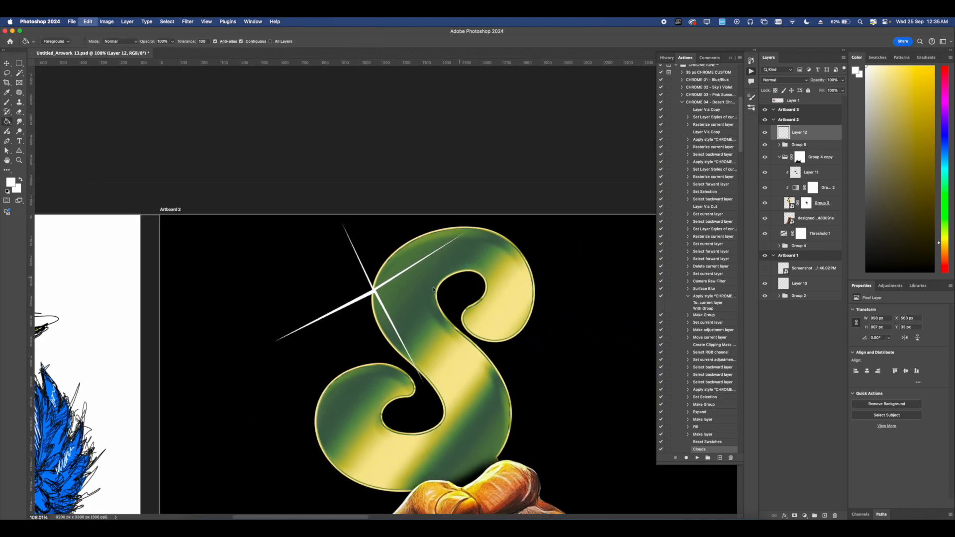
{"action": "left_click_drag", "start_coordinate": [467, 298], "coordinate": [531, 271]}
{"action": "key", "text": "Return"}
{"action": "scroll", "coordinate": [382, 264], "scroll_direction": "right", "scroll_amount": 5}
{"action": "scroll", "coordinate": [382, 264], "scroll_direction": "up", "scroll_amount": 5}
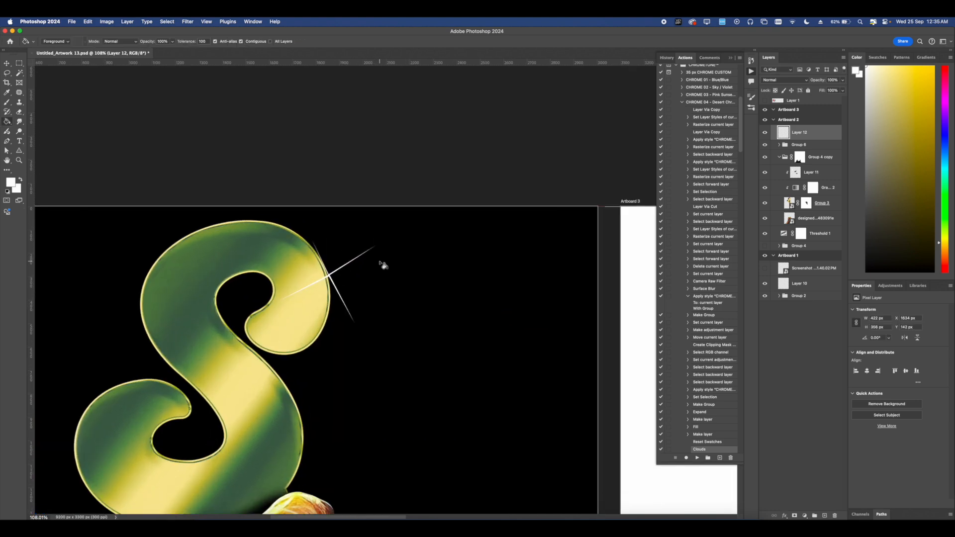
Nudge the star slightly so its centre sits on the S's gold outline.
{"action": "scroll", "coordinate": [344, 281], "scroll_direction": "up", "scroll_amount": 3}
{"action": "key", "text": "ctrl+t"}
{"action": "scroll", "coordinate": [369, 280], "scroll_direction": "up", "scroll_amount": 3}
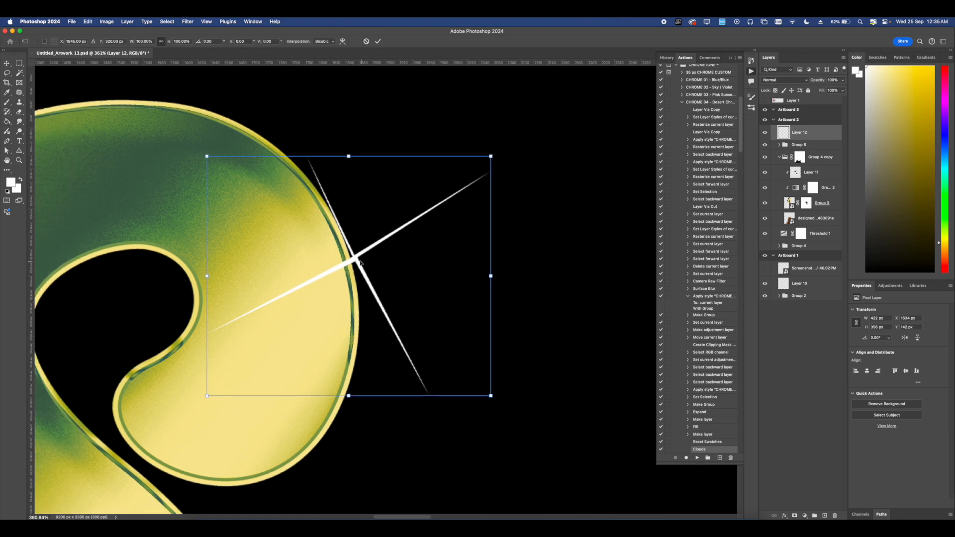
{"action": "left_click_drag", "start_coordinate": [360, 262], "coordinate": [356, 261]}
{"action": "key", "text": "Return"}
{"action": "key", "text": "g"}
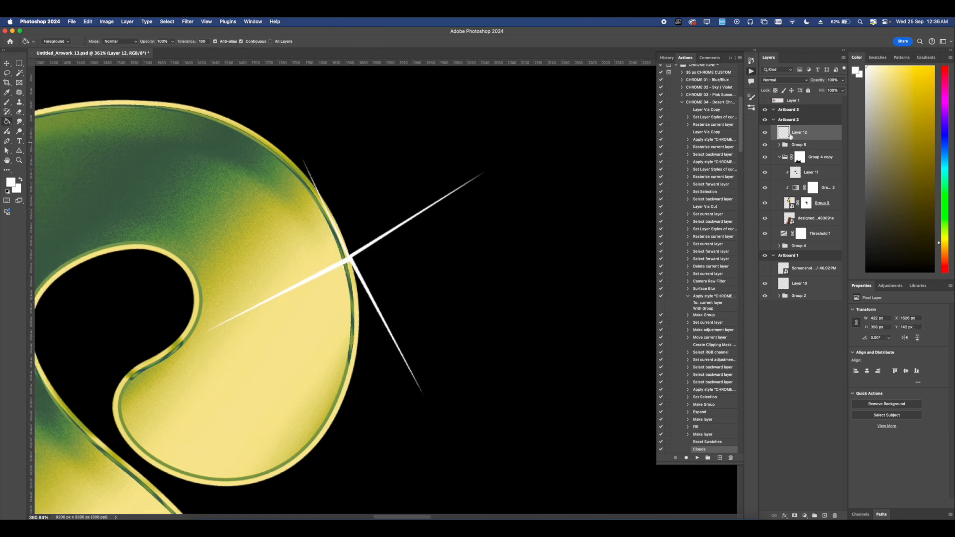
Duplicate the star, rotate the copy about 42° at roughly 65% scale, and centre it on the original star.
{"action": "key", "text": "ctrl+j"}
{"action": "key", "text": "ctrl+t"}
{"action": "left_click_drag", "start_coordinate": [500, 153], "coordinate": [498, 277]}
{"action": "left_click_drag", "start_coordinate": [376, 272], "coordinate": [366, 263]}
{"action": "left_click_drag", "start_coordinate": [520, 272], "coordinate": [388, 268]}
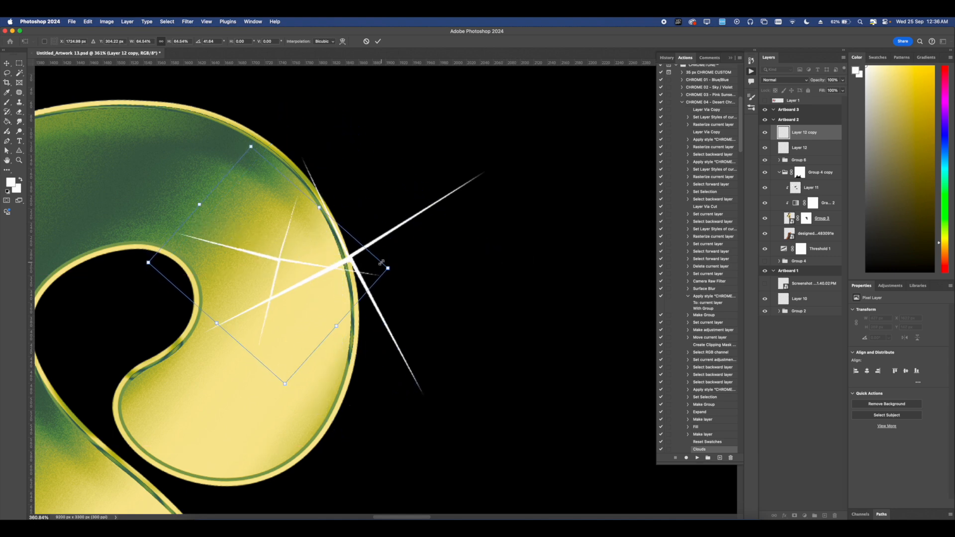
{"action": "left_click_drag", "start_coordinate": [291, 264], "coordinate": [427, 277]}
{"action": "key", "text": "Return"}
Examine the combined sparkle against the whole S and up close.
{"action": "key", "text": "super+minus"}
{"action": "key", "text": "super+minus"}
{"action": "key", "text": "super+minus"}
{"action": "key", "text": "super+minus"}
{"action": "key", "text": "super+minus"}
{"action": "key", "text": "super+plus"}
{"action": "key", "text": "super+plus"}
{"action": "key", "text": "super+plus"}
{"action": "key", "text": "super+plus"}
{"action": "key", "text": "super+plus"}
{"action": "left_click_drag", "start_coordinate": [435, 243], "coordinate": [361, 265]}
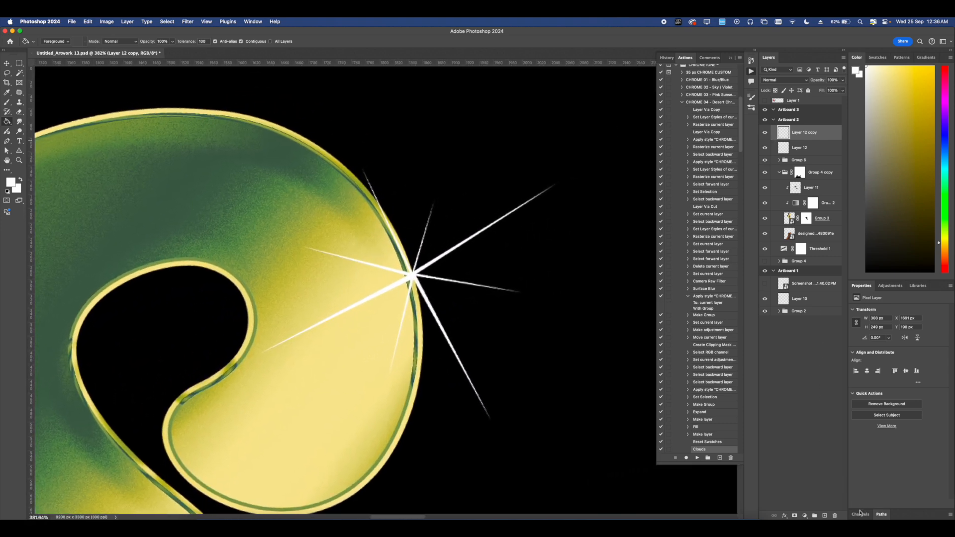
Add a new layer above the stars and choose the Soft Round brush from General Brushes.
{"action": "left_click", "coordinate": [825, 516]}
{"action": "key", "text": "b"}
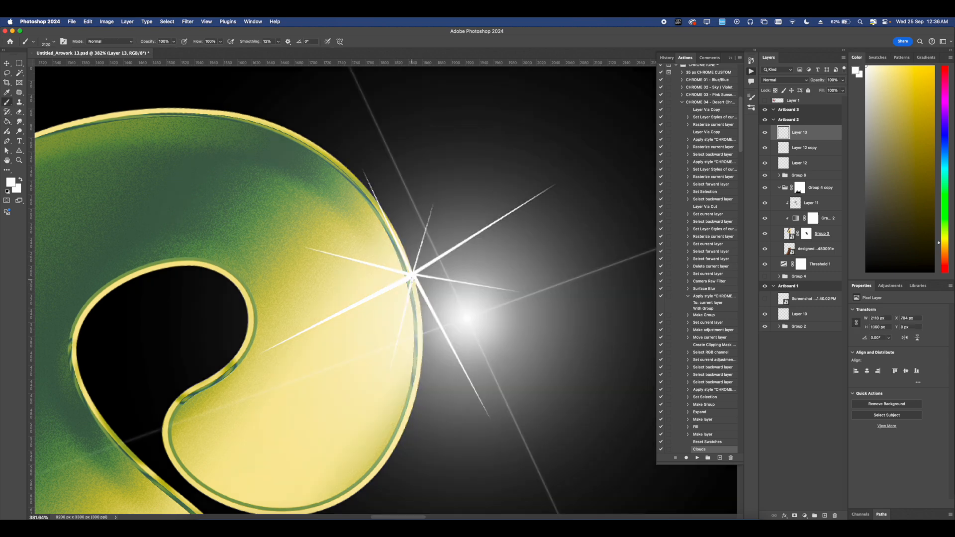
{"action": "right_click", "coordinate": [442, 285]}
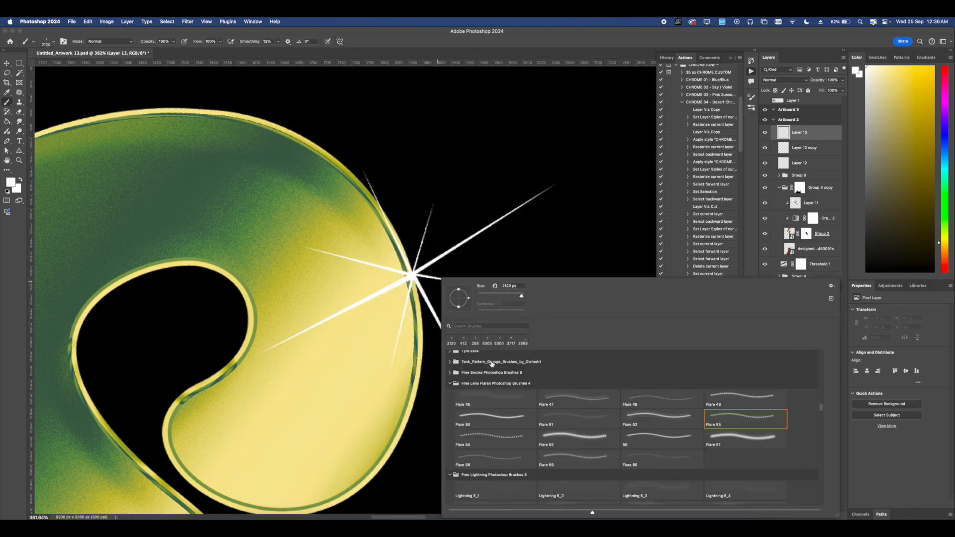
{"action": "scroll", "coordinate": [482, 377], "scroll_direction": "up", "scroll_amount": 10}
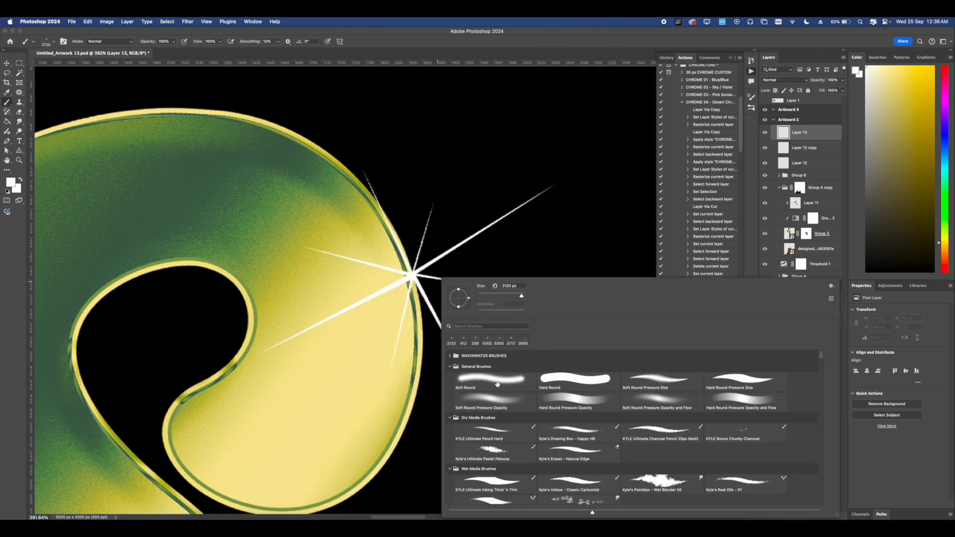
{"action": "left_click", "coordinate": [497, 383]}
Try white Soft Round glow dabs of different brush sizes at the sparkle's centre, undoing each one.
{"action": "left_click", "coordinate": [395, 295]}
{"action": "key", "text": "super+z"}
{"action": "right_click", "coordinate": [459, 287]}
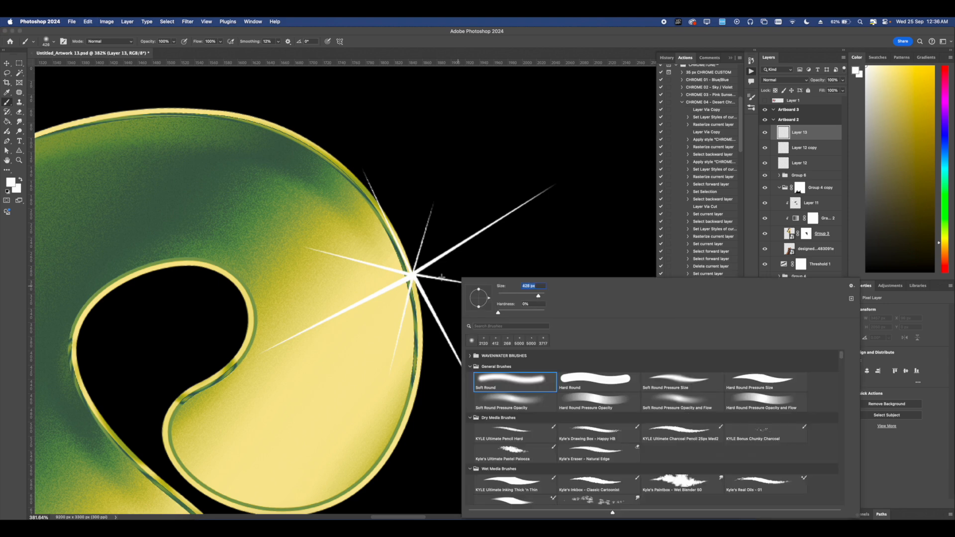
{"action": "left_click", "coordinate": [407, 274]}
{"action": "key", "text": "super+z"}
{"action": "right_click", "coordinate": [441, 278]}
{"action": "left_click", "coordinate": [407, 268]}
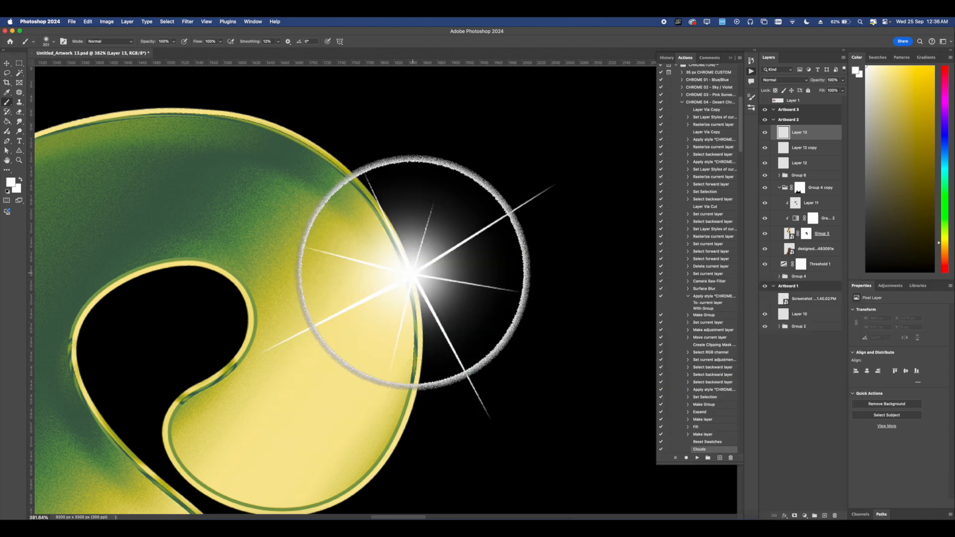
{"action": "key", "text": "super+z"}
{"action": "right_click", "coordinate": [424, 278]}
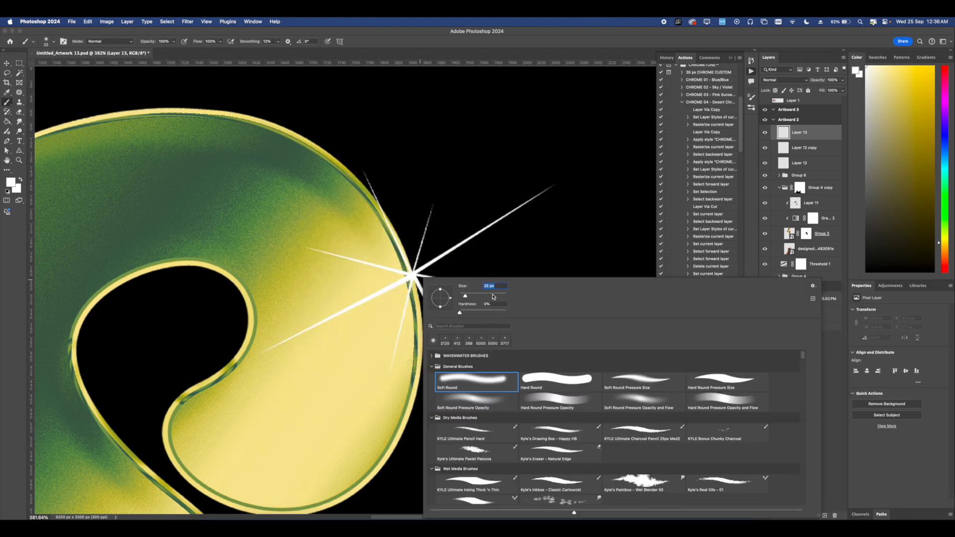
{"action": "left_click", "coordinate": [409, 272]}
{"action": "key", "text": "super+z"}
Set the Soft Round brush to about 80 px and dab a small white glow on the sparkle's centre.
{"action": "right_click", "coordinate": [417, 279]}
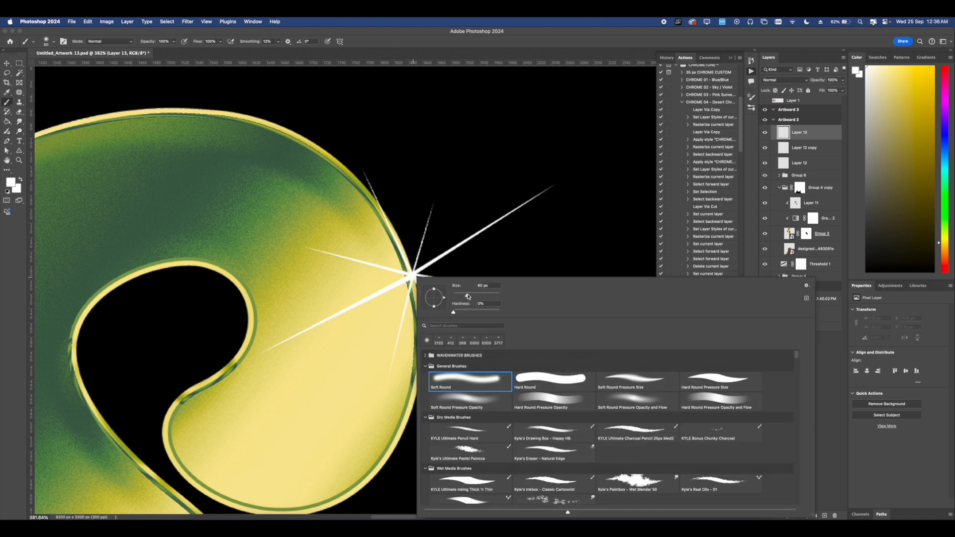
{"action": "left_click", "coordinate": [410, 275]}
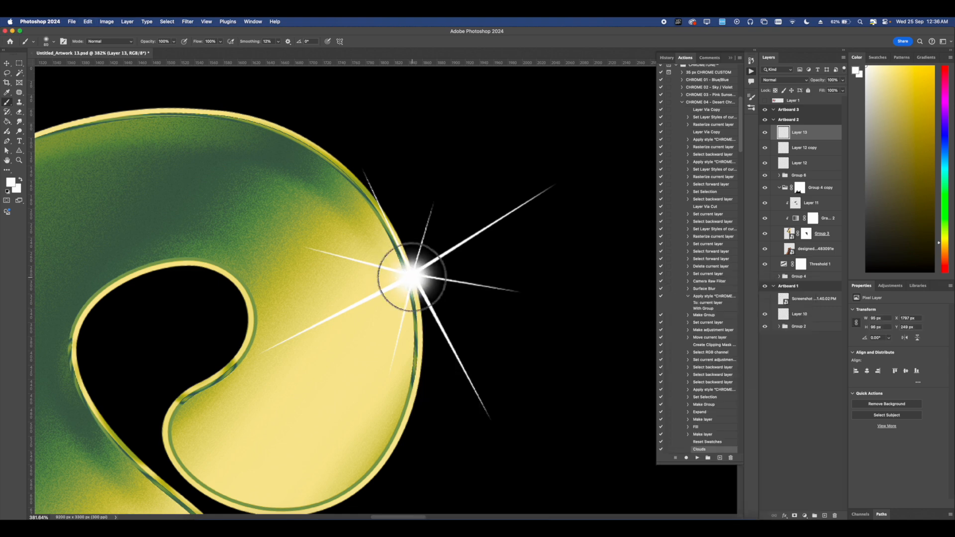
{"action": "left_click", "coordinate": [110, 42]}
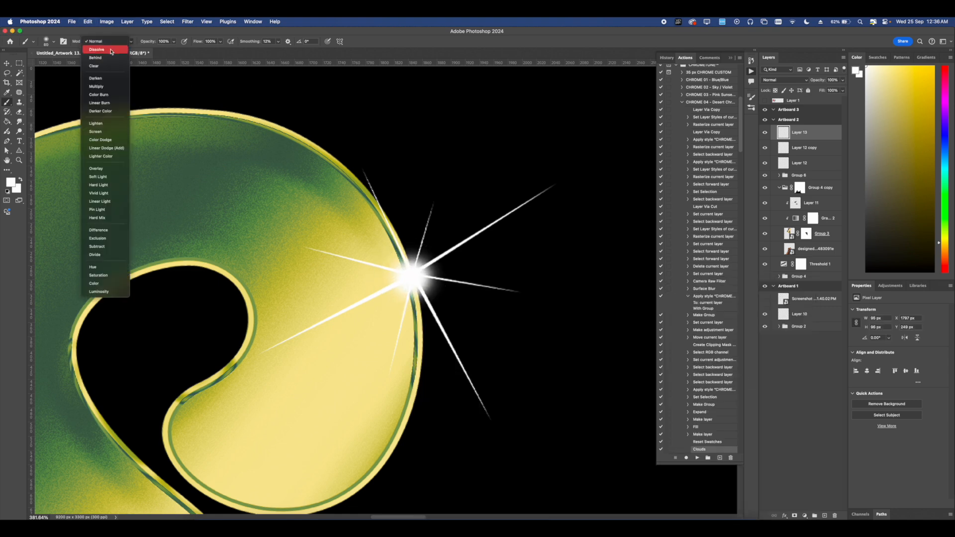
{"action": "left_click", "coordinate": [532, 114]}
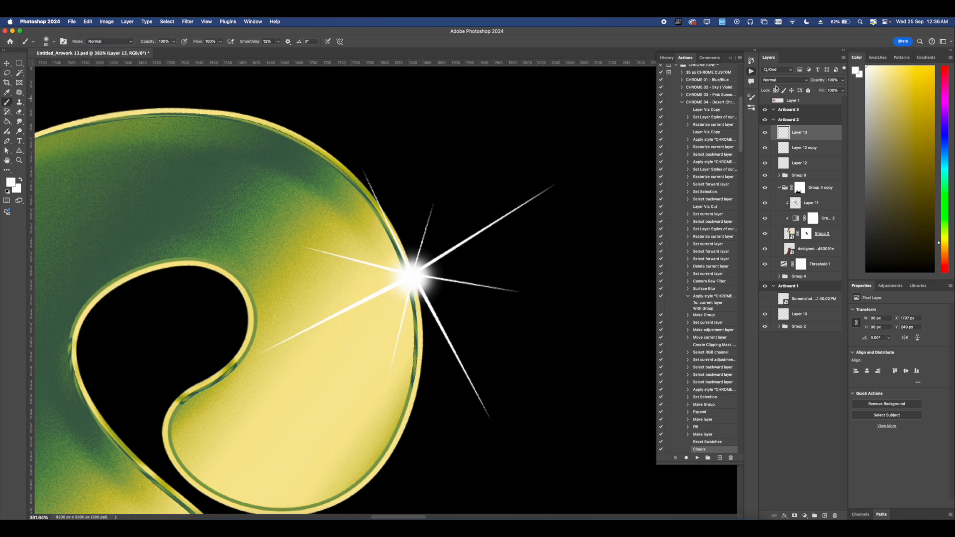
Change the blend mode of the glow layer, Layer 13, to Dissolve.
{"action": "left_click", "coordinate": [783, 80]}
{"action": "left_click", "coordinate": [769, 90]}
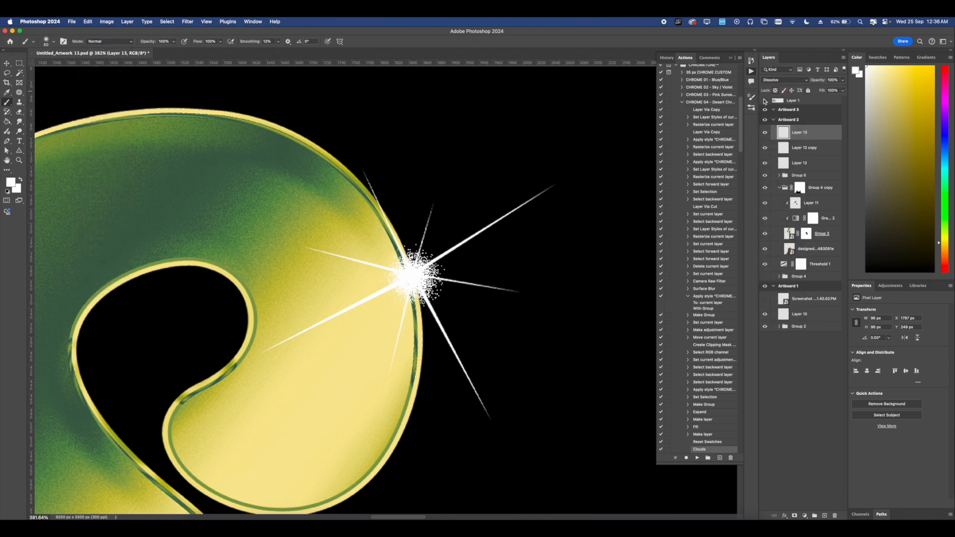
{"action": "scroll", "coordinate": [425, 239], "scroll_direction": "down", "scroll_amount": 6}
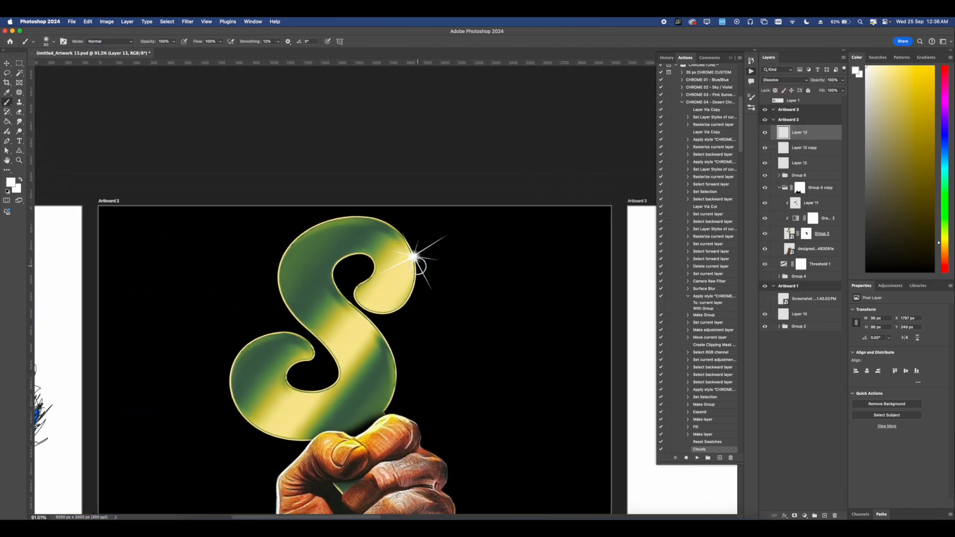
Group Layer 13, Layer 12 copy and Layer 12, and convert the sparkle group to a Smart Object.
{"action": "scroll", "coordinate": [419, 267], "scroll_direction": "down", "scroll_amount": 2}
{"action": "scroll", "coordinate": [415, 267], "scroll_direction": "up", "scroll_amount": 4}
{"action": "left_click", "coordinate": [824, 162], "text": "shift"}
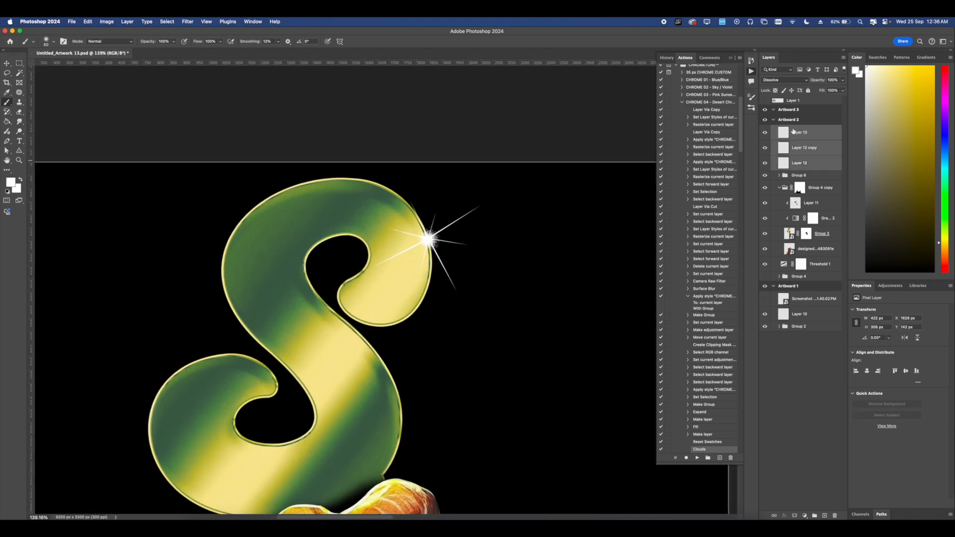
{"action": "key", "text": "super+g"}
{"action": "right_click", "coordinate": [796, 127]}
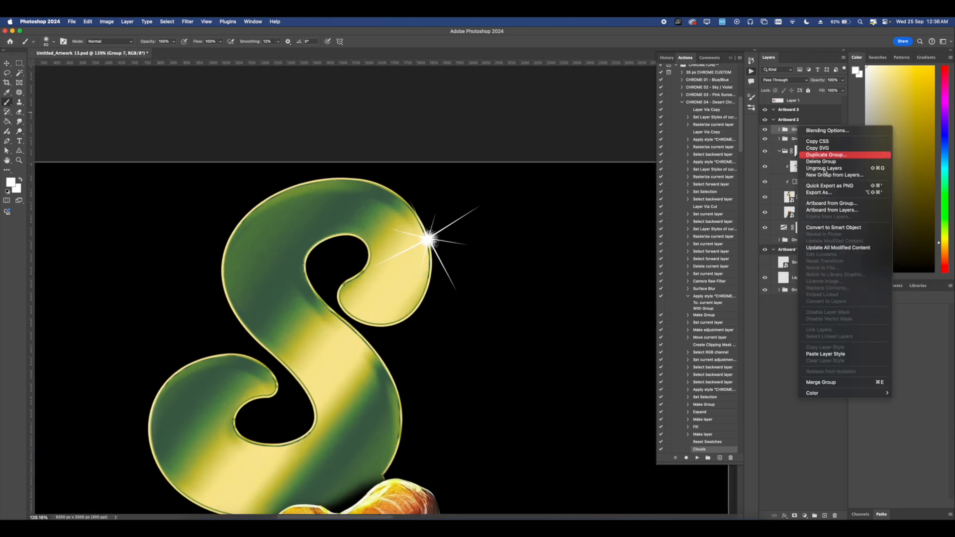
{"action": "left_click", "coordinate": [836, 228]}
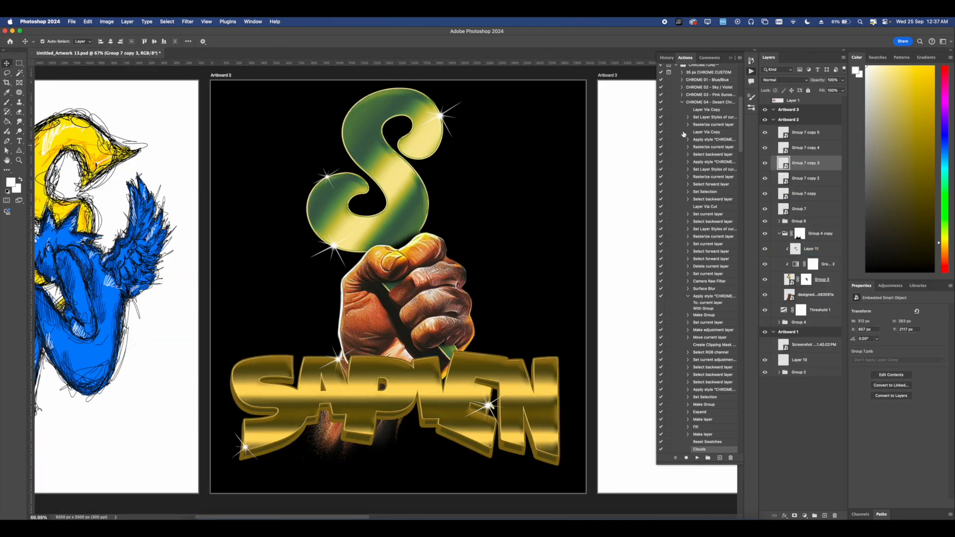
Group all the Artboard 2 layers from Group 7 copy 5 down to Group 4 copy.
{"action": "left_click", "coordinate": [806, 132]}
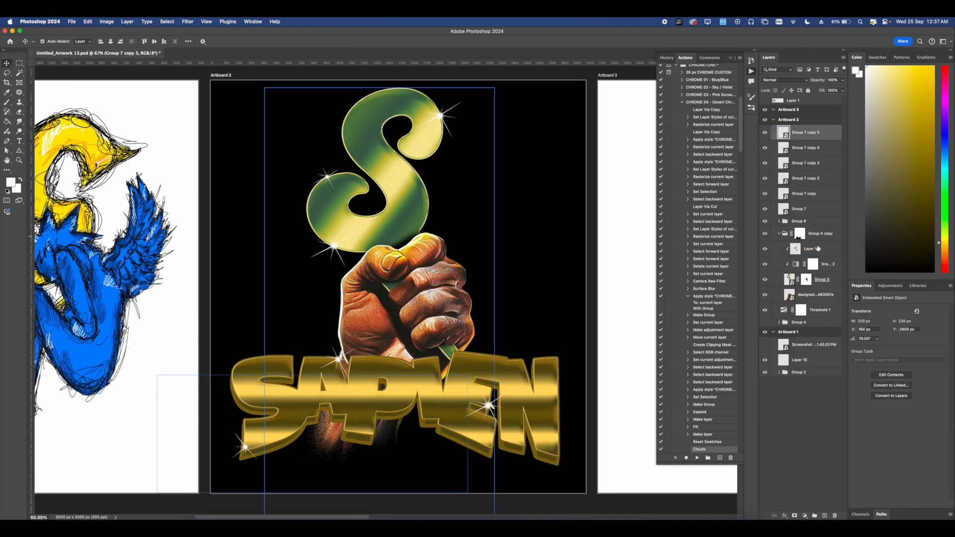
{"action": "left_click", "coordinate": [808, 297]}
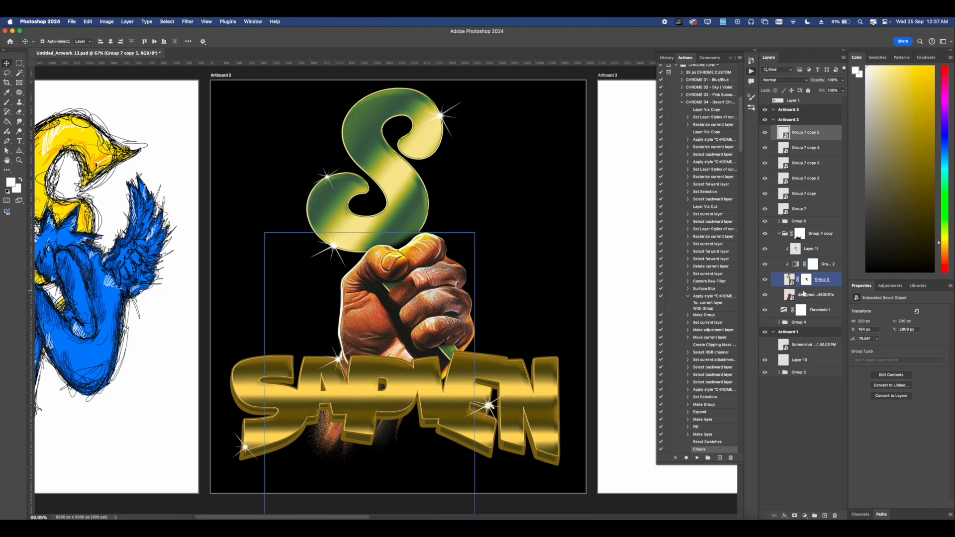
{"action": "left_click", "coordinate": [779, 233]}
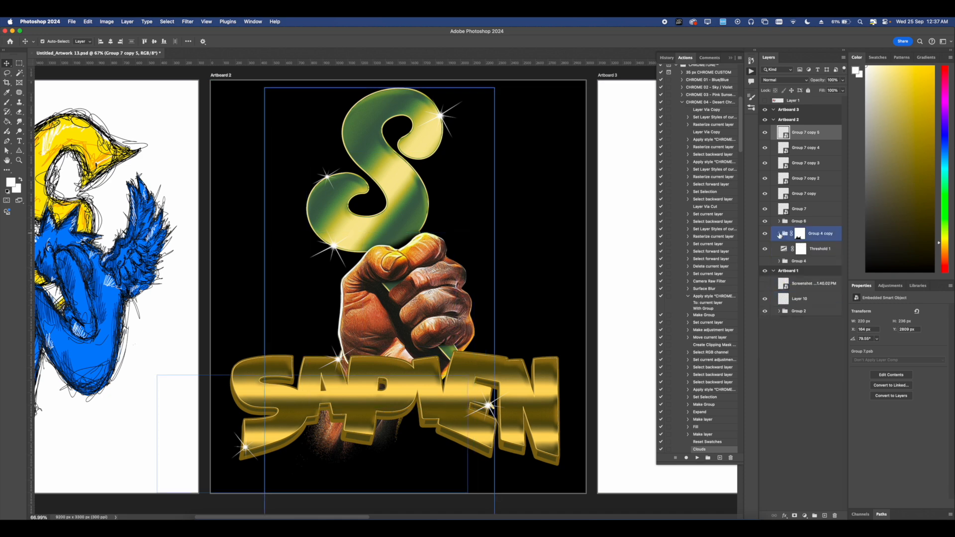
{"action": "left_click", "coordinate": [816, 238], "text": "shift"}
{"action": "key", "text": "super+g"}
Duplicate Group 8 and convert the copy to a Smart Object, keeping the original group hidden.
{"action": "scroll", "coordinate": [385, 292], "scroll_direction": "down", "scroll_amount": 5}
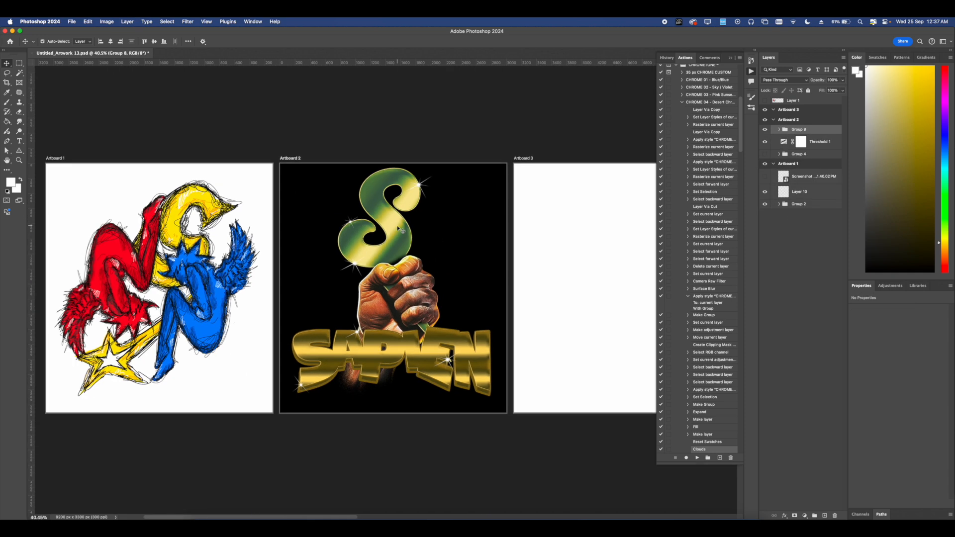
{"action": "left_click_drag", "start_coordinate": [385, 293], "coordinate": [407, 283]}
{"action": "scroll", "coordinate": [421, 284], "scroll_direction": "up", "scroll_amount": 2}
{"action": "scroll", "coordinate": [420, 284], "scroll_direction": "up", "scroll_amount": 3}
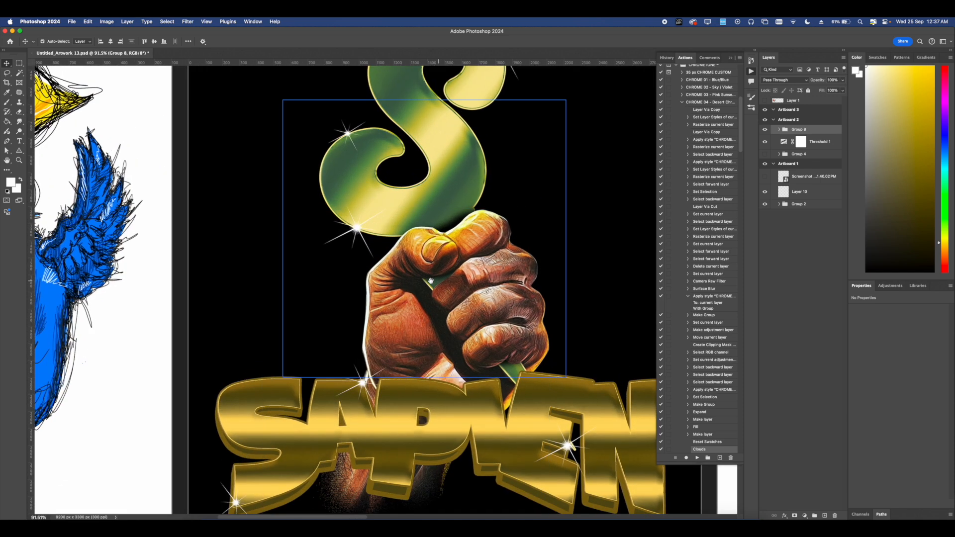
{"action": "scroll", "coordinate": [423, 279], "scroll_direction": "down", "scroll_amount": 4}
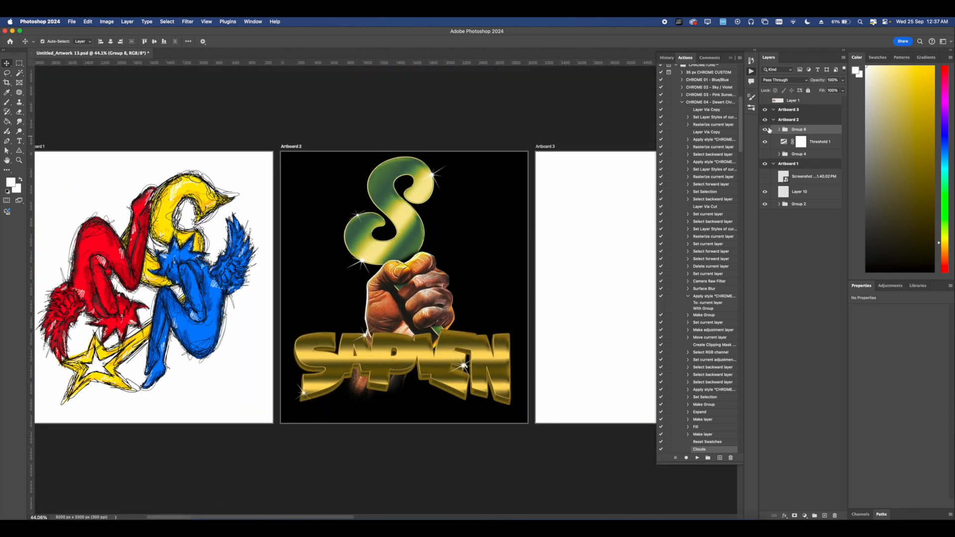
{"action": "right_click", "coordinate": [790, 129]}
{"action": "left_click", "coordinate": [829, 229]}
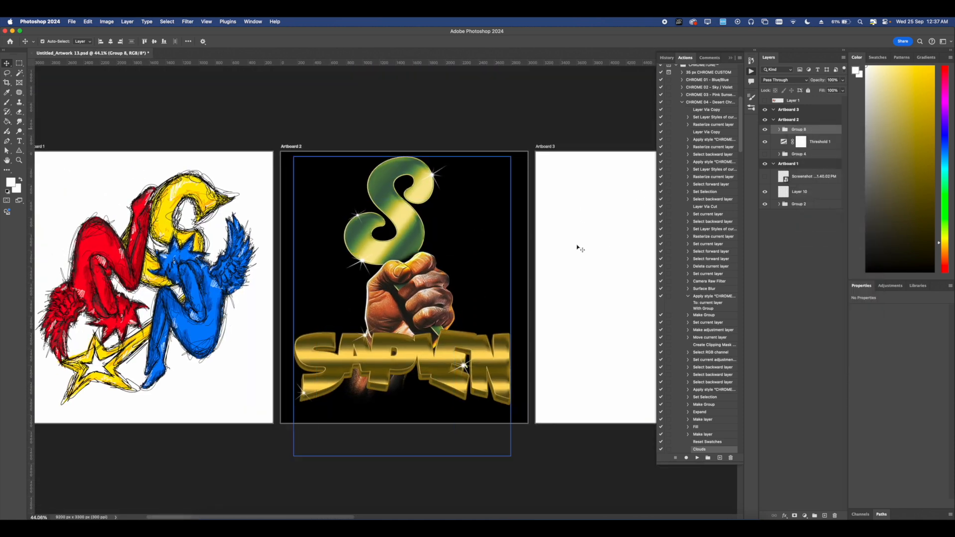
{"action": "left_click_drag", "start_coordinate": [798, 128], "coordinate": [777, 141]}
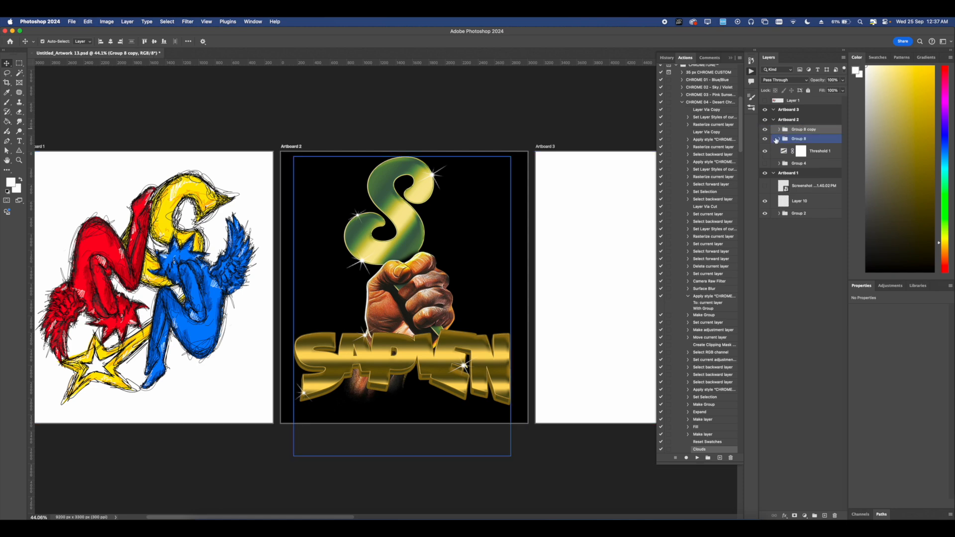
{"action": "right_click", "coordinate": [796, 129]}
{"action": "left_click", "coordinate": [832, 228]}
Open the Camera Raw Filter on the Group 8 copy Smart Object.
{"action": "scroll", "coordinate": [472, 288], "scroll_direction": "up", "scroll_amount": 2}
{"action": "key", "text": "m"}
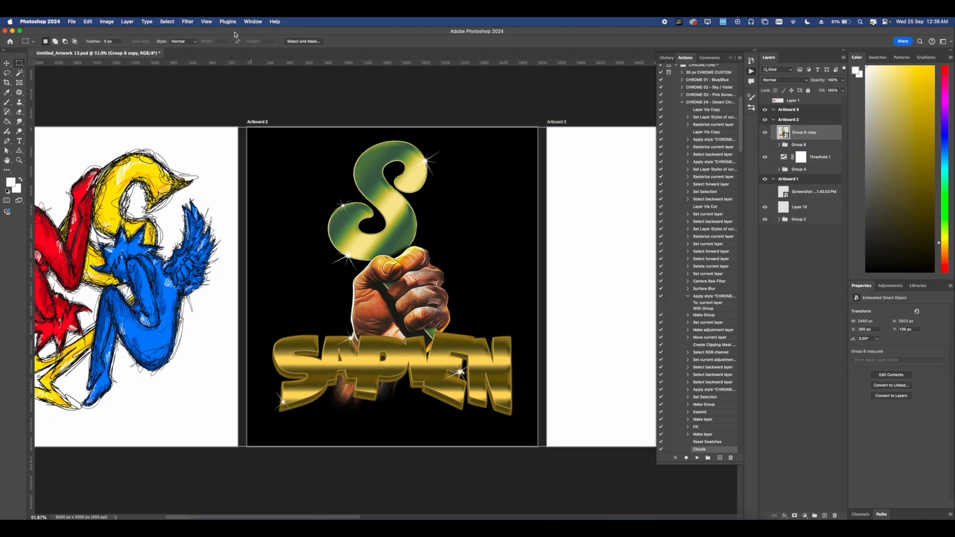
{"action": "right_click", "coordinate": [796, 131]}
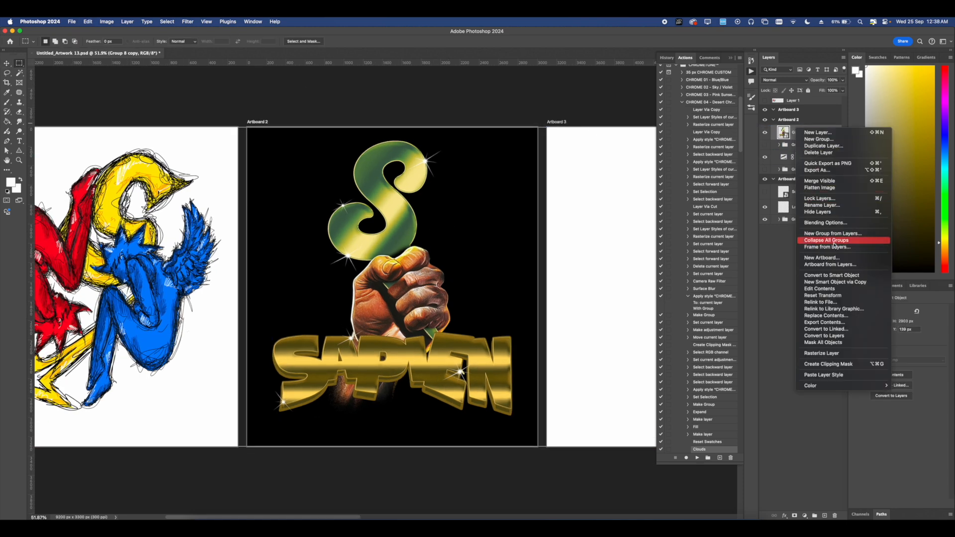
{"action": "left_click", "coordinate": [811, 223]}
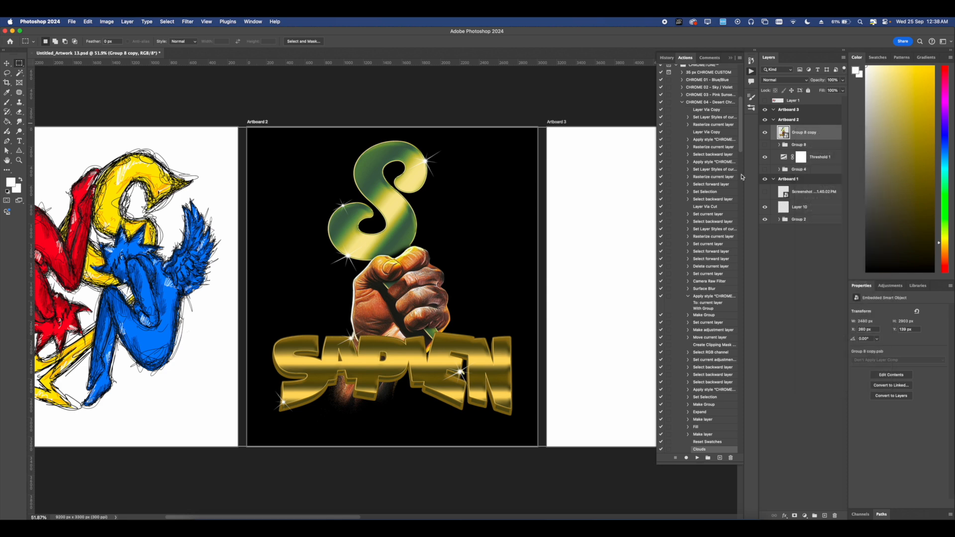
{"action": "left_click", "coordinate": [187, 21]}
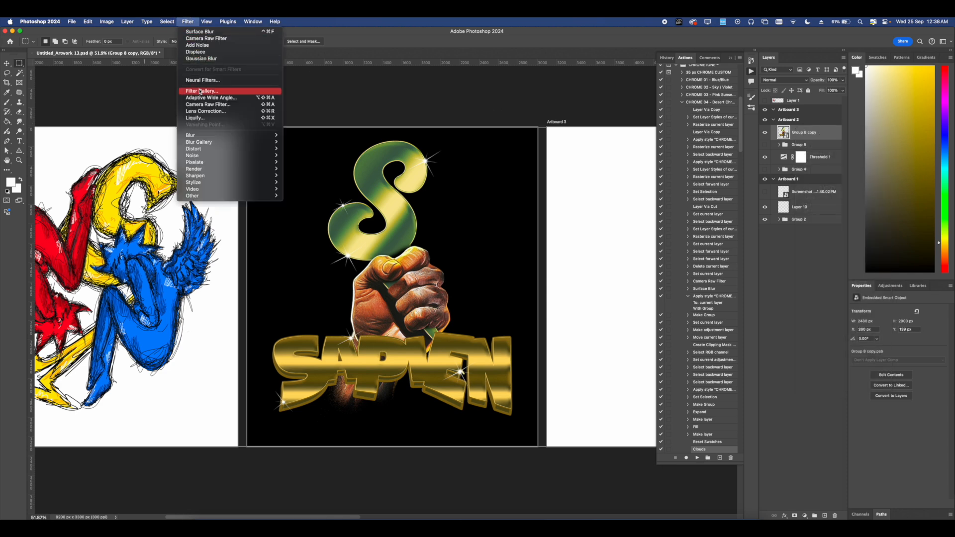
{"action": "left_click", "coordinate": [206, 105]}
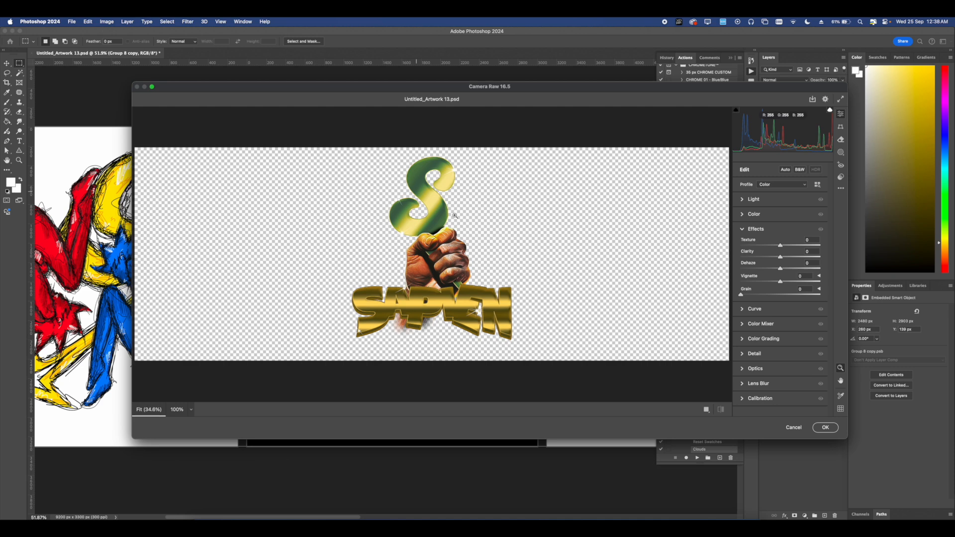
Set the Camera Raw Texture effect to -100.
{"action": "left_click", "coordinate": [408, 212]}
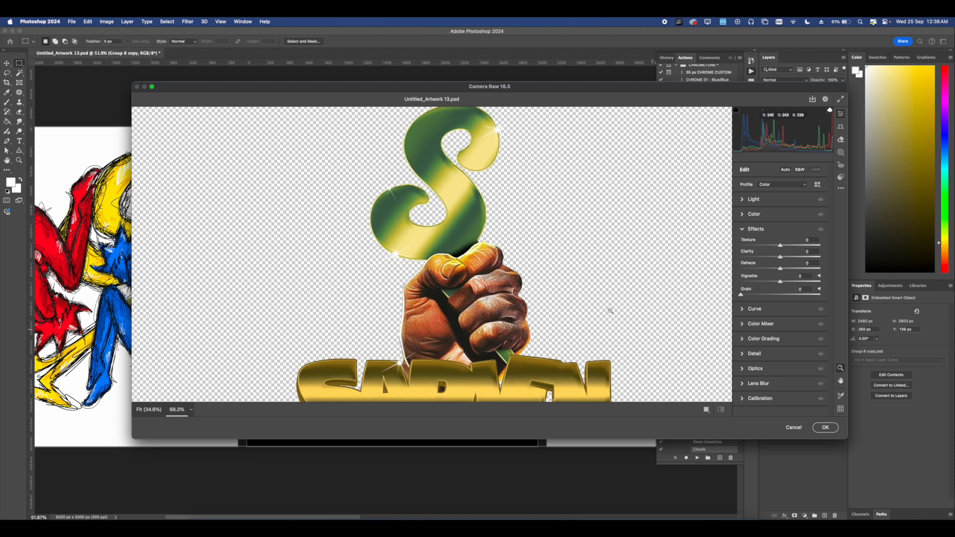
{"action": "scroll", "coordinate": [490, 274], "scroll_direction": "down", "scroll_amount": 5}
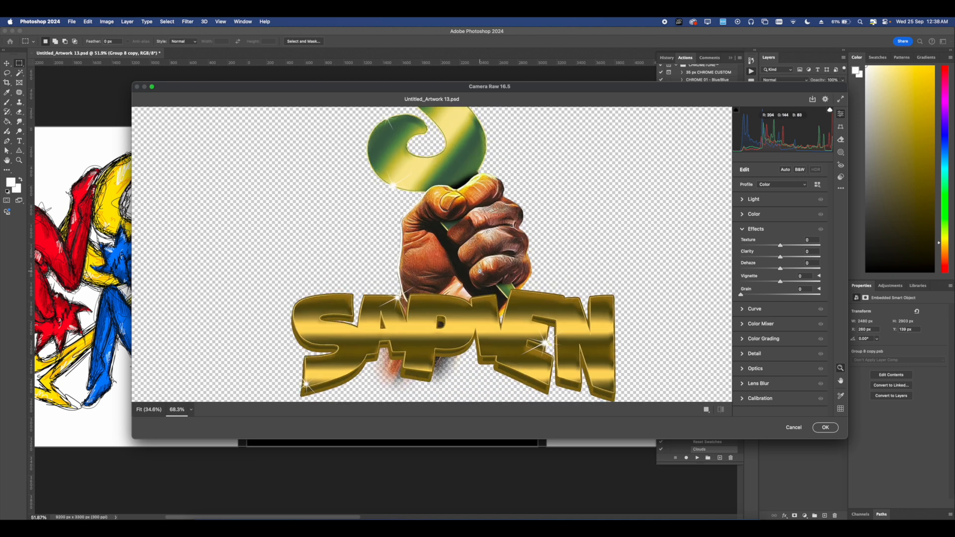
{"action": "scroll", "coordinate": [479, 271], "scroll_direction": "up", "scroll_amount": 4}
{"action": "scroll", "coordinate": [479, 271], "scroll_direction": "down", "scroll_amount": 3}
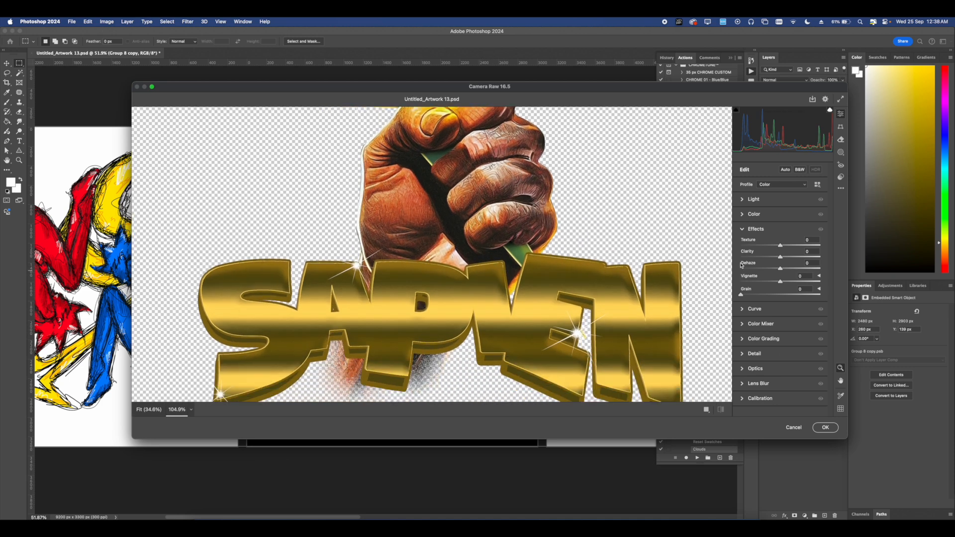
{"action": "left_click_drag", "start_coordinate": [767, 249], "coordinate": [737, 251]}
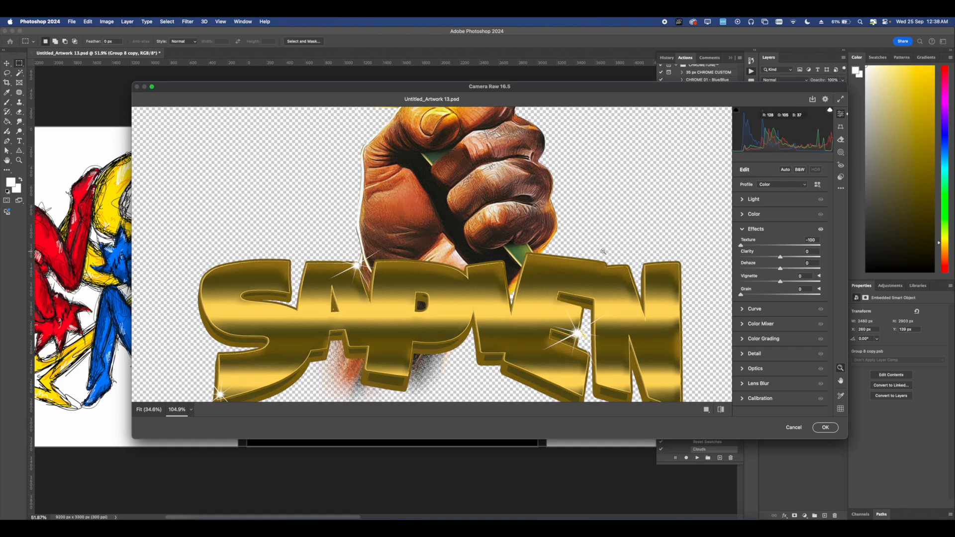
Try Clarity at +100 on the fist artwork and settle on +65.
{"action": "scroll", "coordinate": [486, 247], "scroll_direction": "down", "scroll_amount": 10}
{"action": "scroll", "coordinate": [485, 247], "scroll_direction": "up", "scroll_amount": 10}
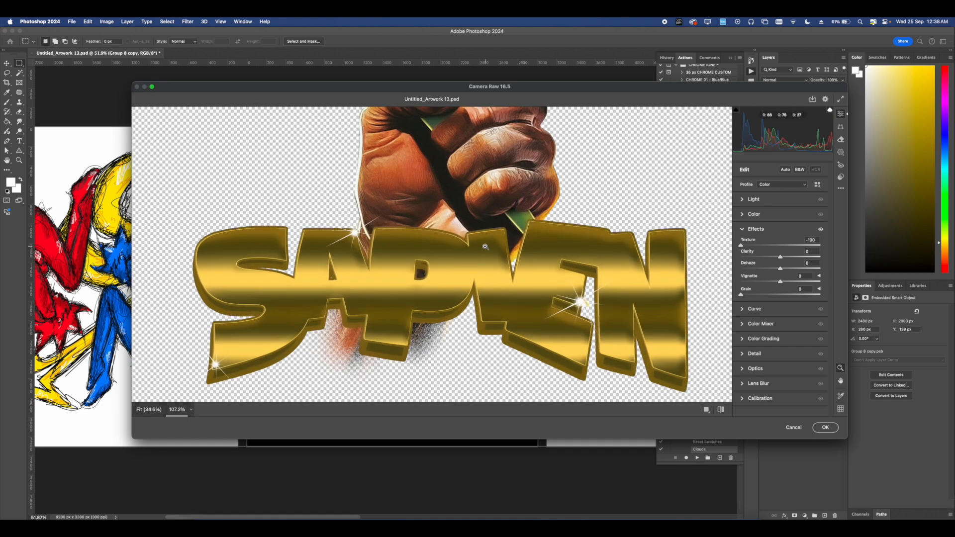
{"action": "scroll", "coordinate": [485, 246], "scroll_direction": "up", "scroll_amount": 10}
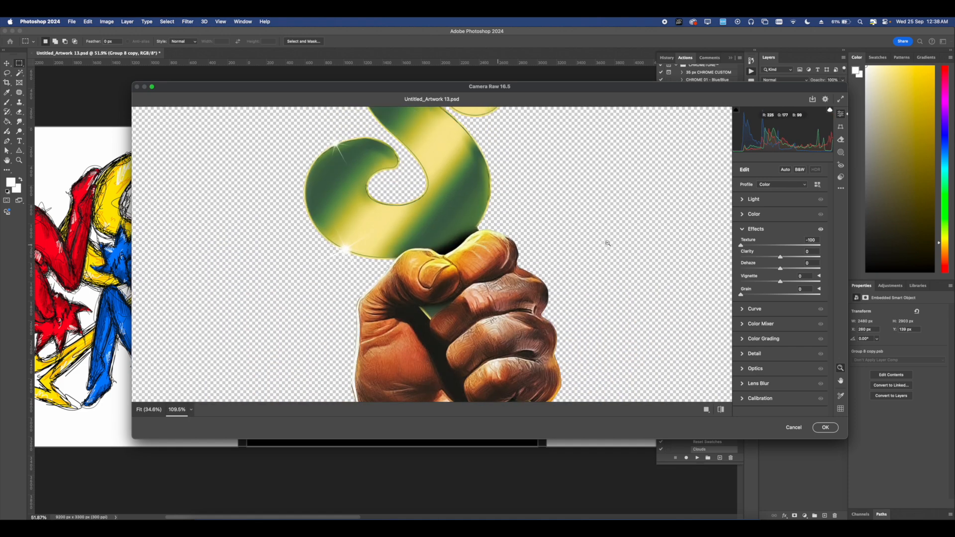
{"action": "left_click_drag", "start_coordinate": [780, 257], "coordinate": [825, 259]}
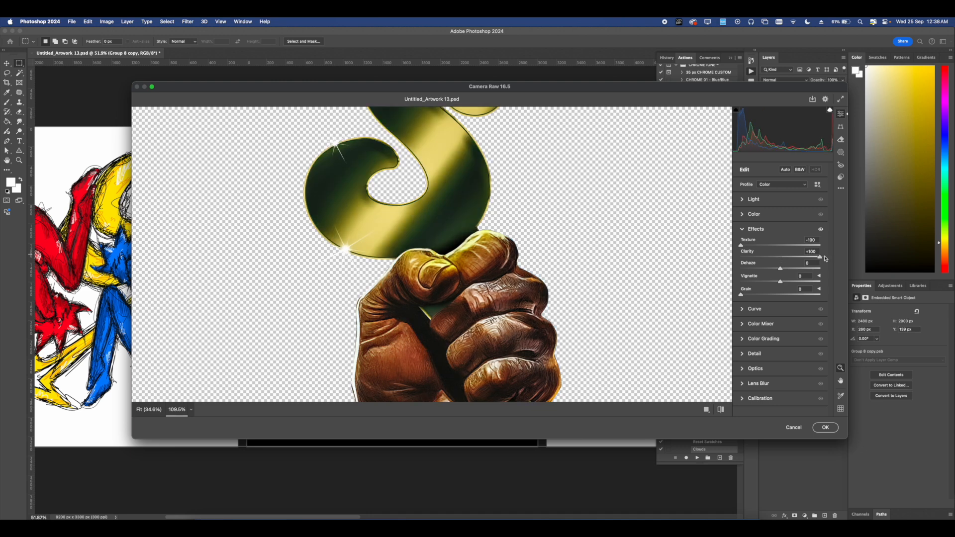
{"action": "scroll", "coordinate": [443, 251], "scroll_direction": "down", "scroll_amount": 10}
{"action": "scroll", "coordinate": [491, 249], "scroll_direction": "up", "scroll_amount": 4}
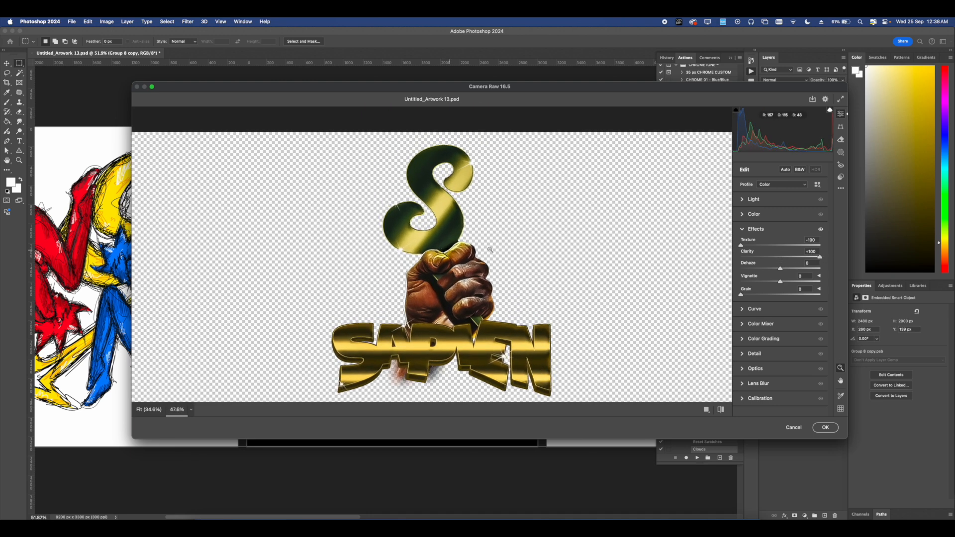
{"action": "mouse_move", "coordinate": [790, 258]}
{"action": "left_mouse_down"}
{"action": "mouse_move", "coordinate": [776, 257]}
{"action": "mouse_move", "coordinate": [809, 257]}
{"action": "left_mouse_up"}
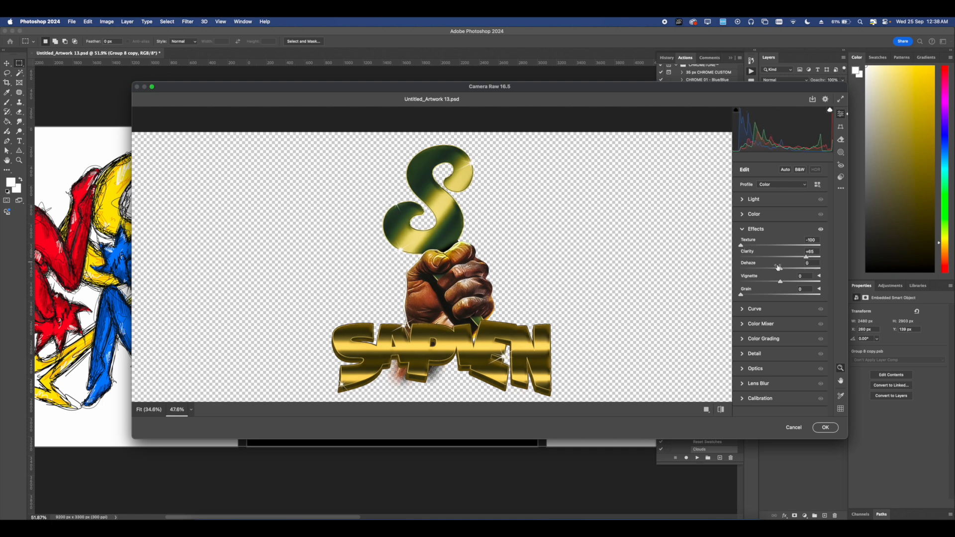
Set Dehaze to -1, Vignette to -7 and Grain to 44 in the Camera Raw effects.
{"action": "left_click_drag", "start_coordinate": [780, 271], "coordinate": [776, 294]}
{"action": "scroll", "coordinate": [447, 254], "scroll_direction": "up", "scroll_amount": 5}
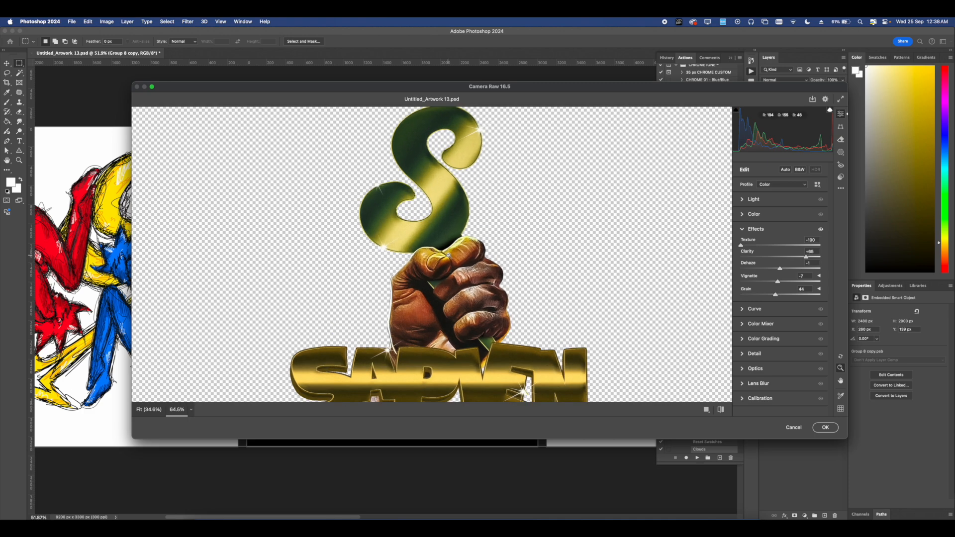
{"action": "scroll", "coordinate": [558, 239], "scroll_direction": "down", "scroll_amount": 4}
{"action": "scroll", "coordinate": [558, 240], "scroll_direction": "down", "scroll_amount": 4}
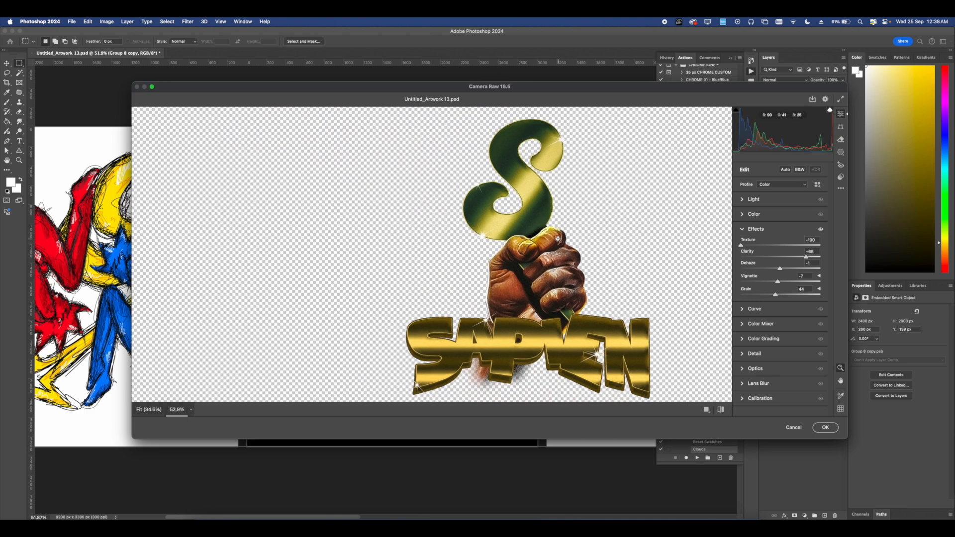
Set Noise Reduction to 100 in the Camera Raw detail settings.
{"action": "scroll", "coordinate": [593, 256], "scroll_direction": "up", "scroll_amount": 2}
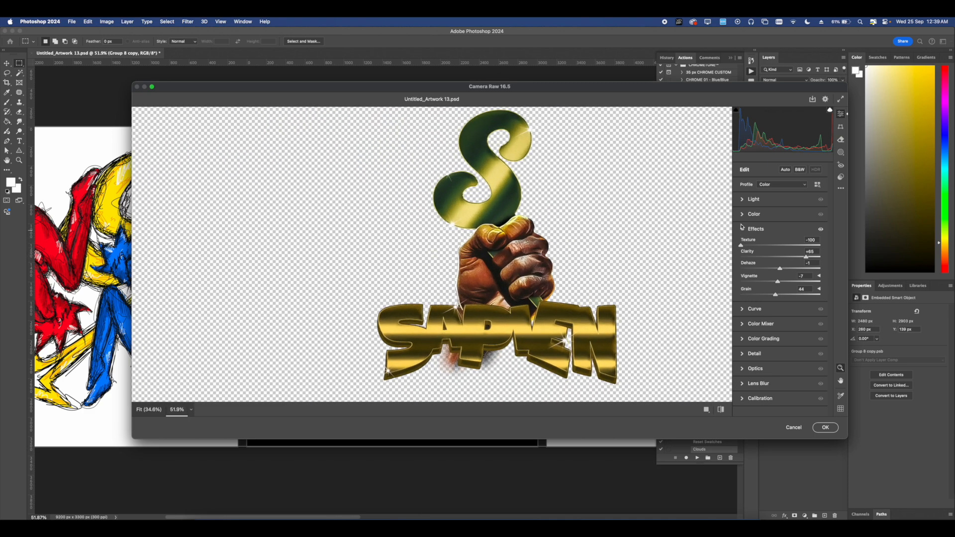
{"action": "left_click", "coordinate": [742, 228]}
{"action": "left_click", "coordinate": [751, 289]}
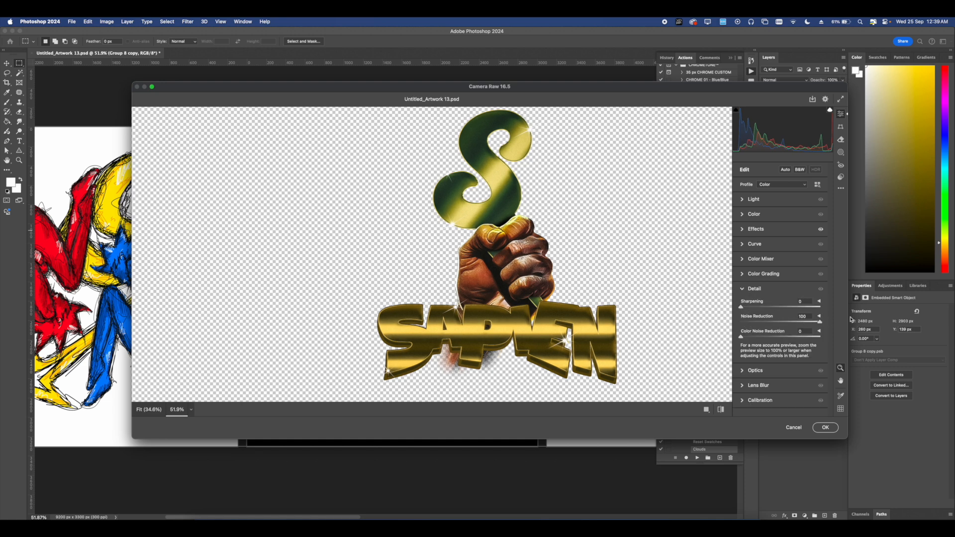
Reset the Camera Raw Grain effect to 0 and compare the artwork close up and zoomed out.
{"action": "left_click", "coordinate": [743, 230]}
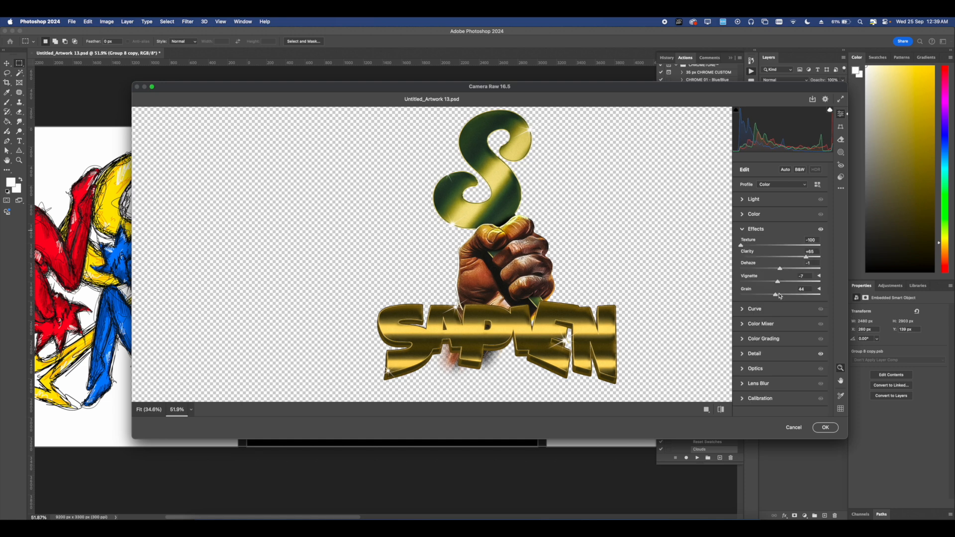
{"action": "scroll", "coordinate": [507, 298], "scroll_direction": "up", "scroll_amount": 5}
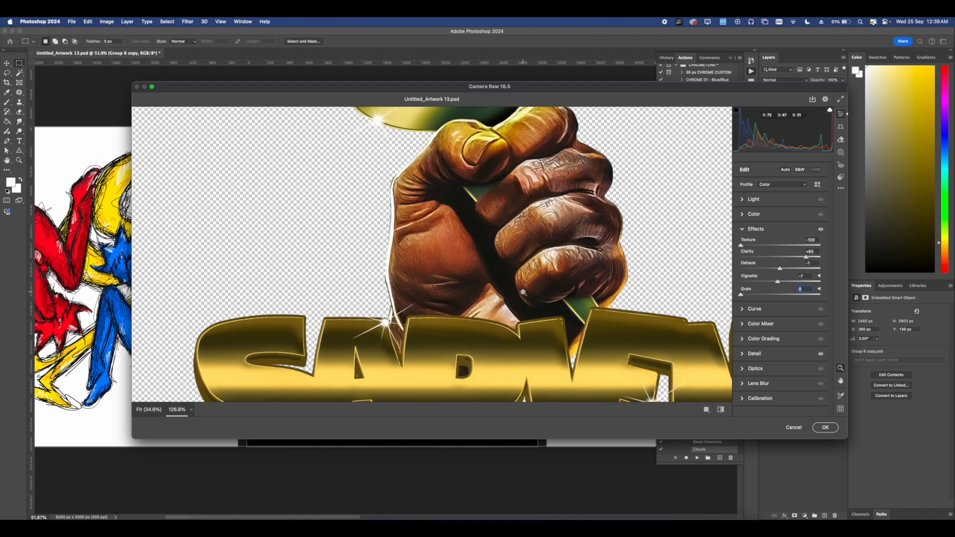
{"action": "scroll", "coordinate": [503, 293], "scroll_direction": "down", "scroll_amount": 4}
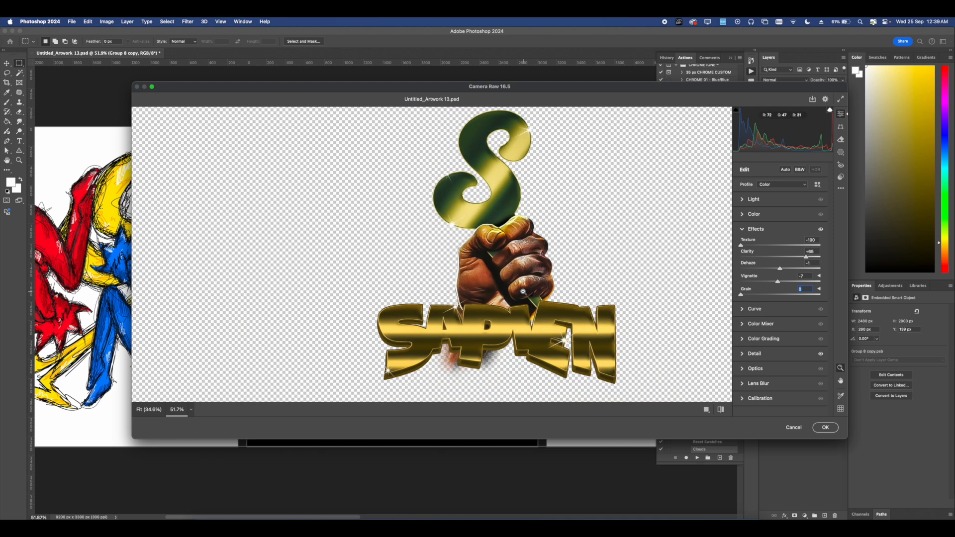
Try Sharpening at 61 on the artwork and reduce it to 32.
{"action": "left_click", "coordinate": [744, 354]}
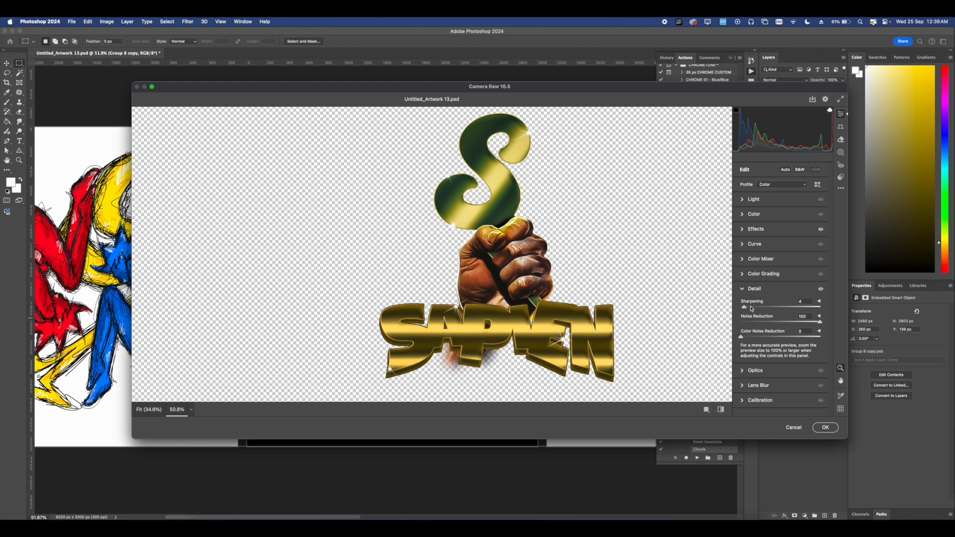
{"action": "left_click", "coordinate": [774, 307]}
{"action": "scroll", "coordinate": [532, 246], "scroll_direction": "up", "scroll_amount": 10}
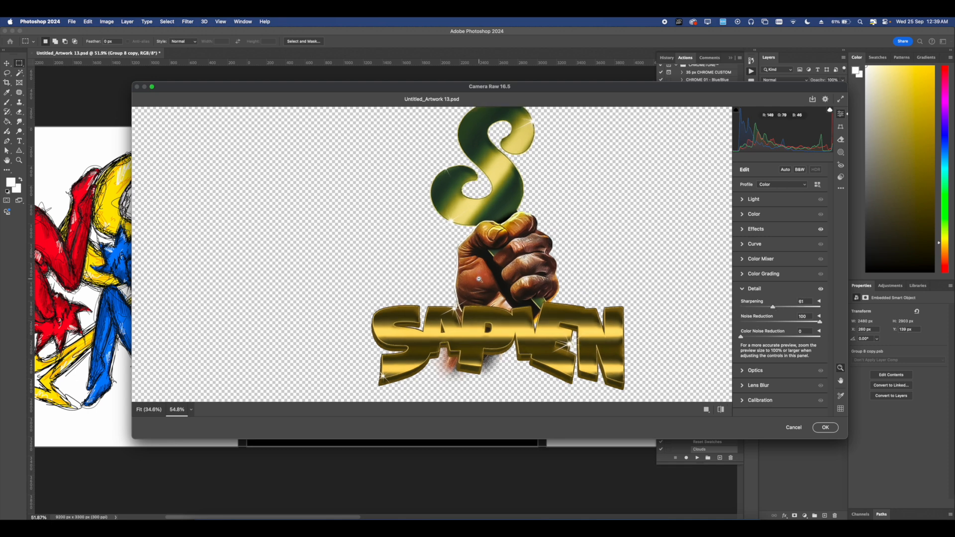
{"action": "scroll", "coordinate": [532, 246], "scroll_direction": "down", "scroll_amount": 5}
{"action": "scroll", "coordinate": [482, 279], "scroll_direction": "down", "scroll_amount": 4}
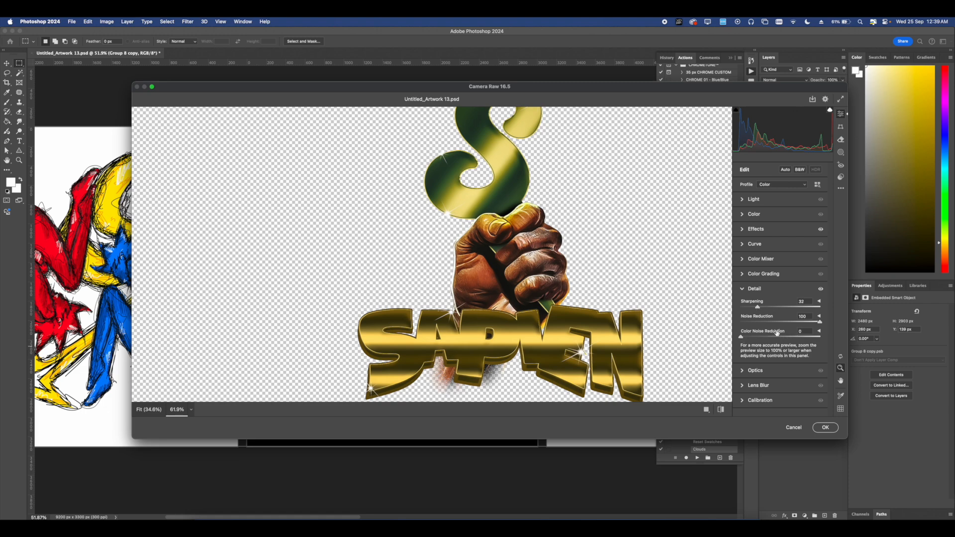
Apply the Camera Raw adjustments to the Group 8 copy layer and inspect the graded artwork close up and zoomed out.
{"action": "left_click", "coordinate": [816, 426]}
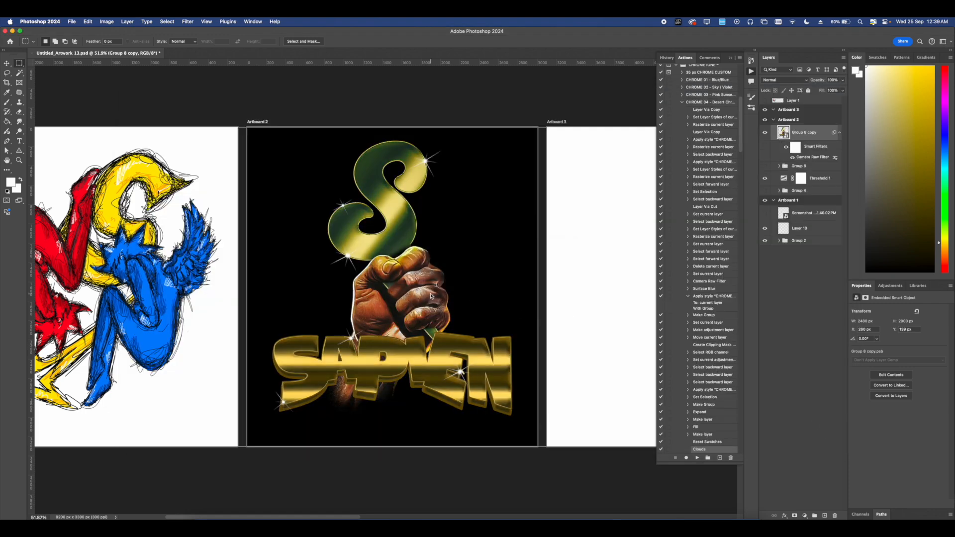
{"action": "scroll", "coordinate": [374, 276], "scroll_direction": "up", "scroll_amount": 8}
{"action": "scroll", "coordinate": [374, 276], "scroll_direction": "down", "scroll_amount": 5}
{"action": "scroll", "coordinate": [373, 276], "scroll_direction": "down", "scroll_amount": 4}
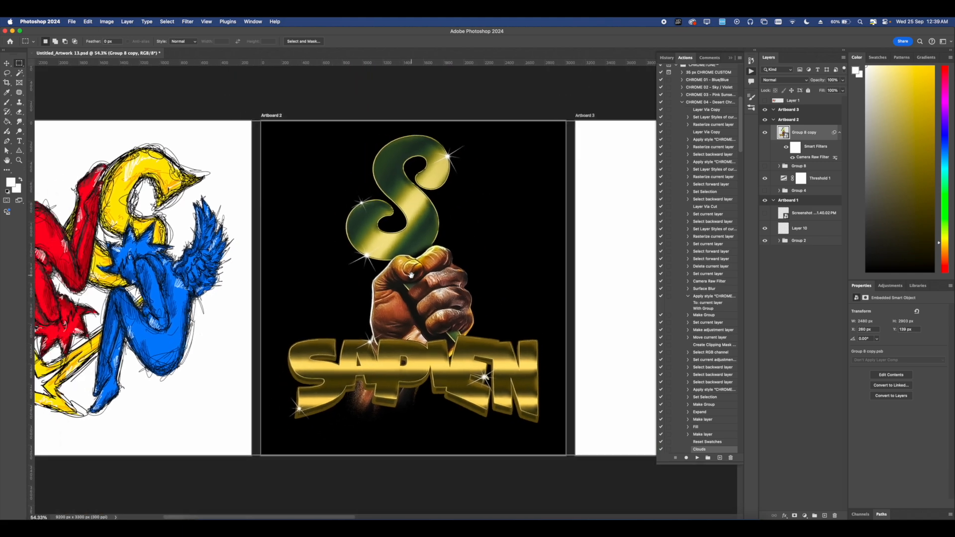
{"action": "scroll", "coordinate": [431, 273], "scroll_direction": "up", "scroll_amount": 3}
{"action": "scroll", "coordinate": [432, 273], "scroll_direction": "down", "scroll_amount": 1}
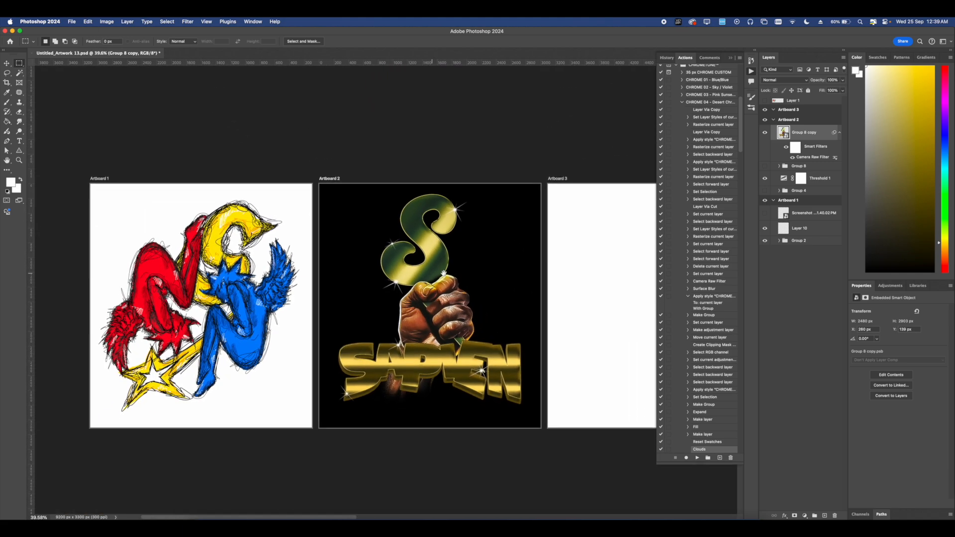
{"action": "scroll", "coordinate": [432, 273], "scroll_direction": "up", "scroll_amount": 3}
{"action": "scroll", "coordinate": [452, 273], "scroll_direction": "up", "scroll_amount": 4}
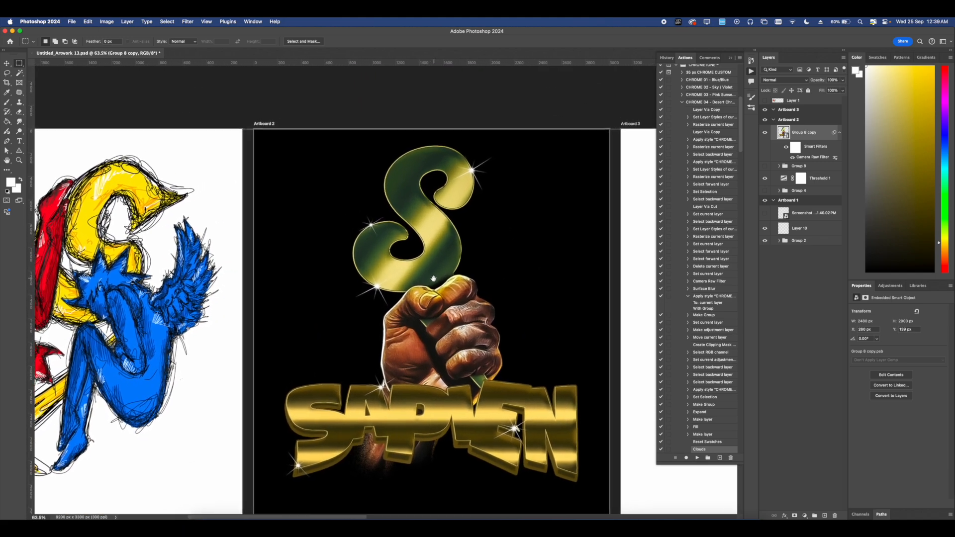
{"action": "scroll", "coordinate": [429, 186], "scroll_direction": "down", "scroll_amount": 4}
{"action": "scroll", "coordinate": [428, 186], "scroll_direction": "down", "scroll_amount": 1}
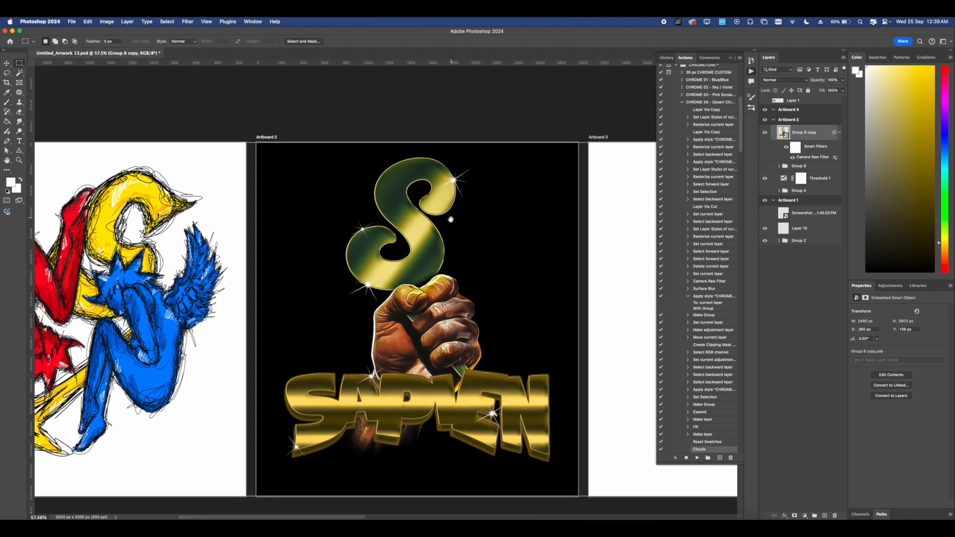
Switch to Find Any File and search the startup volume for file names containing "texture labs".
{"action": "left_click", "coordinate": [260, 519]}
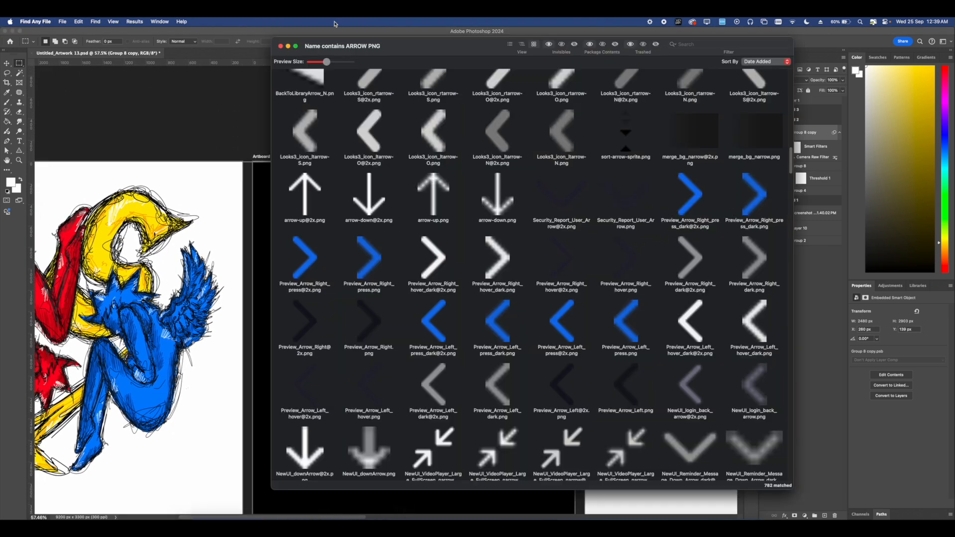
{"action": "left_click", "coordinate": [280, 46]}
{"action": "key", "text": "super+a"}
{"action": "type", "text": "t"}
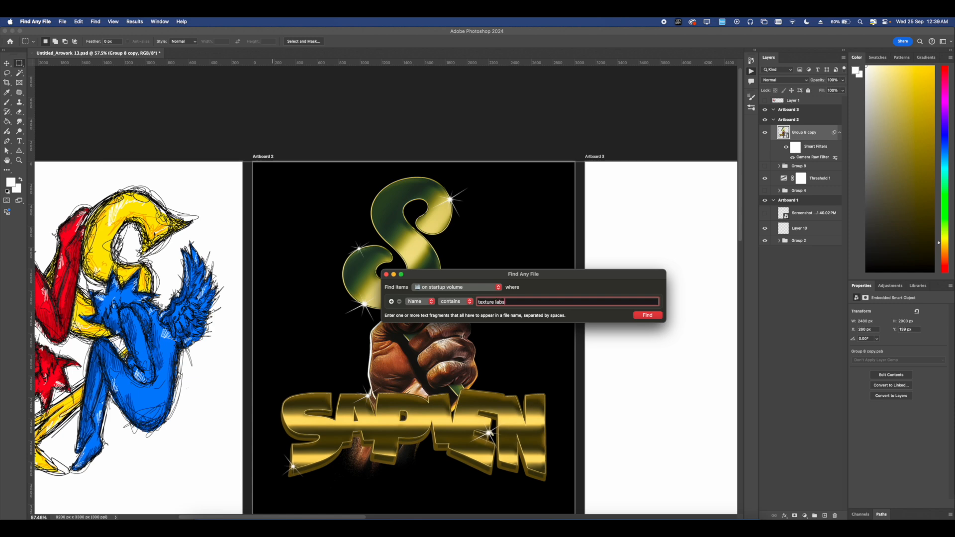
{"action": "key", "text": "Return"}
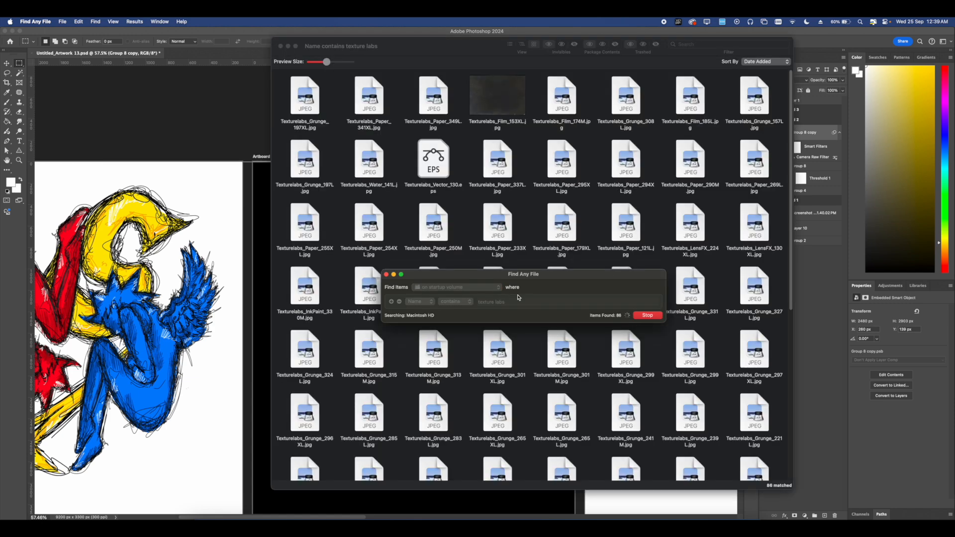
{"action": "left_click", "coordinate": [646, 315]}
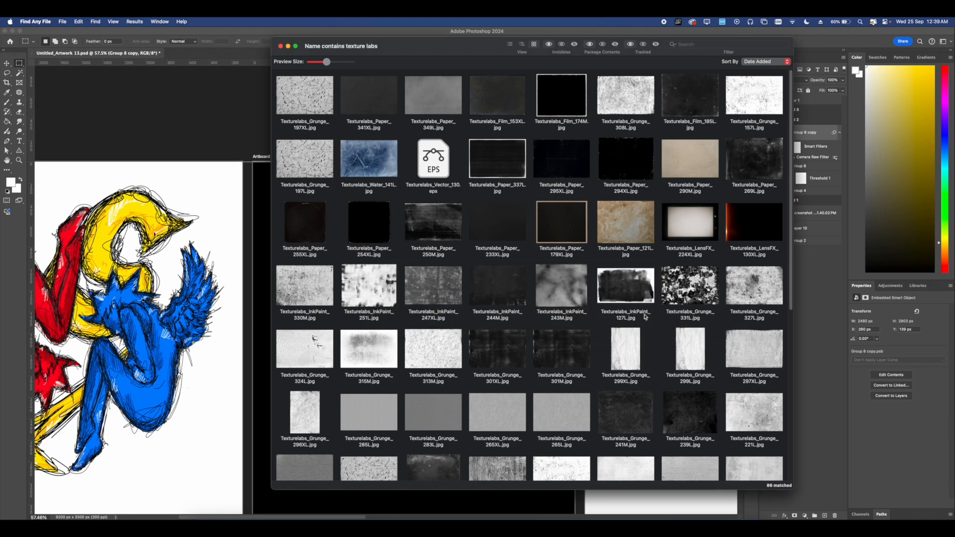
Browse the textures and place Texturelabs_Paper_341XL.jpg over Artboard 2, rotated 90° and scaled to about 2728 px wide.
{"action": "left_click_drag", "start_coordinate": [377, 50], "coordinate": [554, 76]}
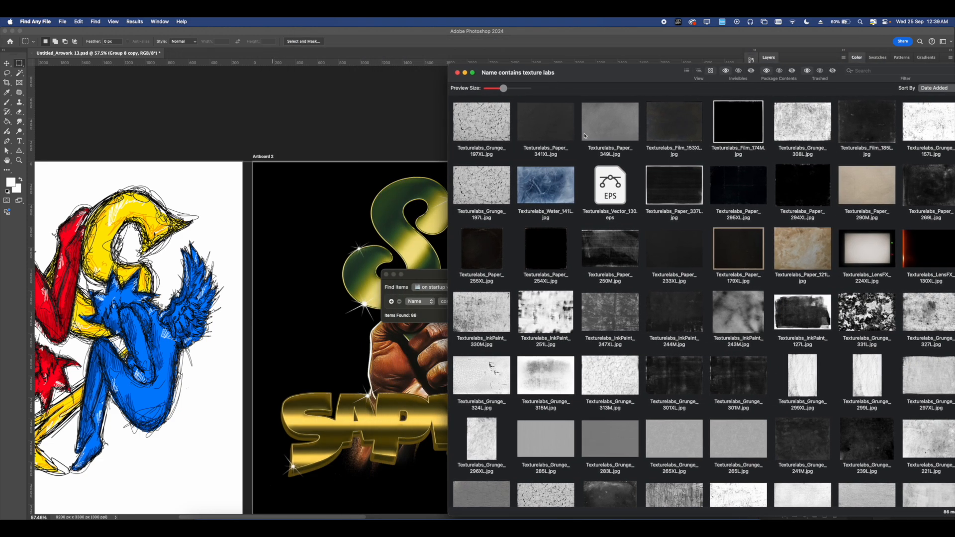
{"action": "scroll", "coordinate": [663, 301], "scroll_direction": "down", "scroll_amount": 2}
{"action": "scroll", "coordinate": [662, 301], "scroll_direction": "down", "scroll_amount": 4}
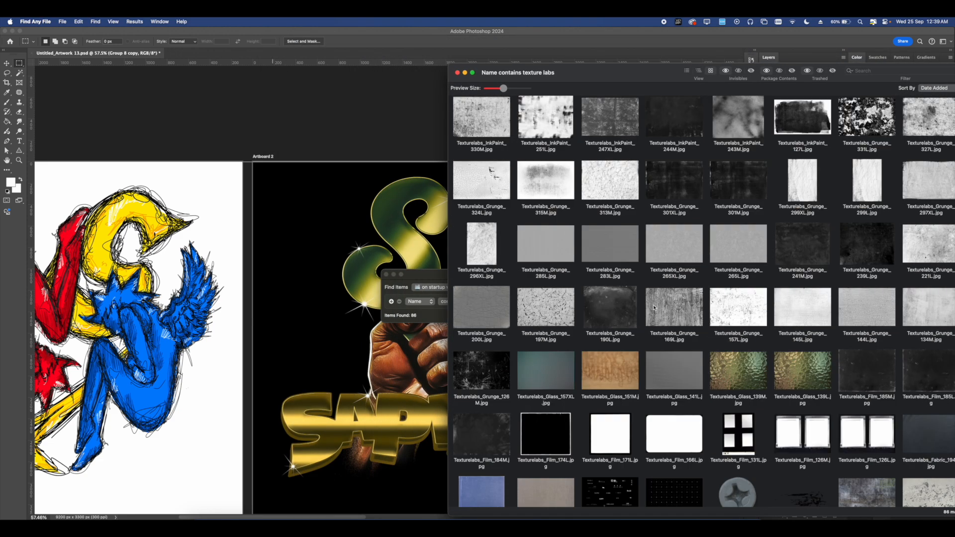
{"action": "scroll", "coordinate": [654, 308], "scroll_direction": "down", "scroll_amount": 3}
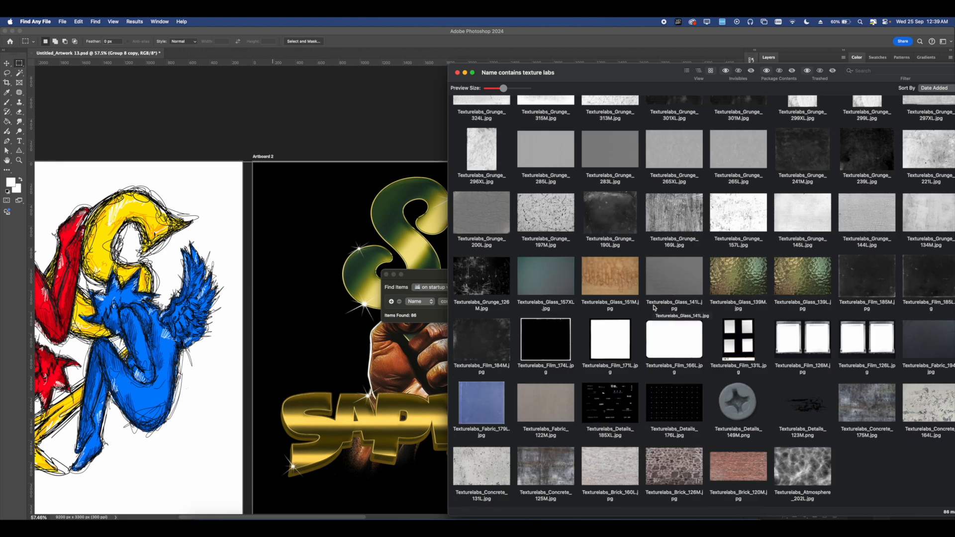
{"action": "scroll", "coordinate": [549, 332], "scroll_direction": "up", "scroll_amount": 8}
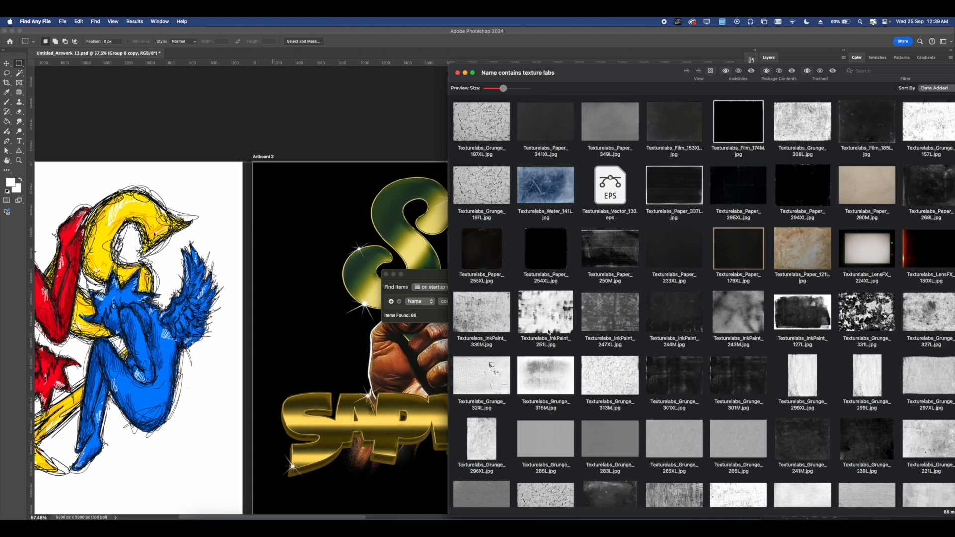
{"action": "left_click_drag", "start_coordinate": [551, 130], "coordinate": [368, 240]}
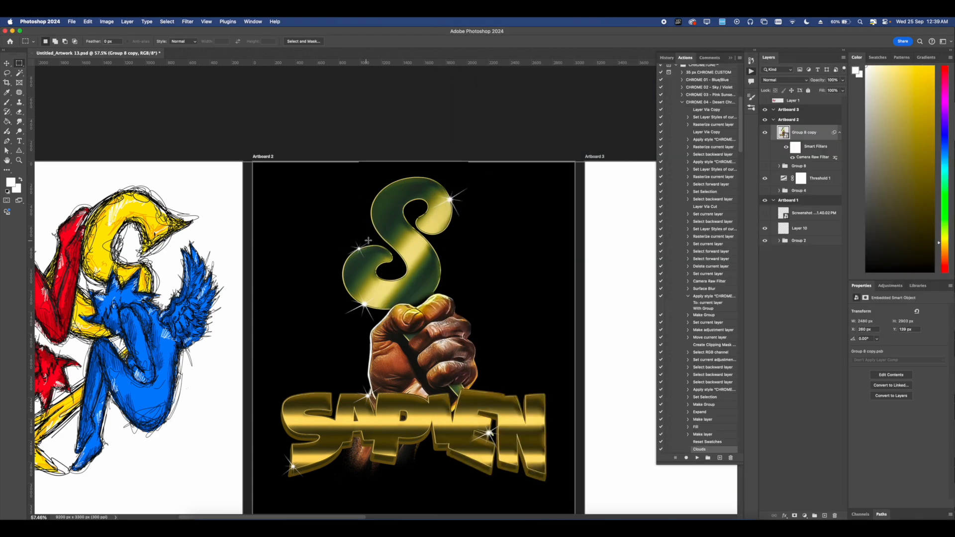
{"action": "left_click_drag", "start_coordinate": [560, 226], "coordinate": [459, 396]}
{"action": "mouse_move", "coordinate": [519, 339]}
{"action": "left_mouse_down"}
{"action": "mouse_move", "coordinate": [597, 337]}
{"action": "mouse_move", "coordinate": [506, 350]}
{"action": "left_mouse_up"}
{"action": "key", "text": "Return"}
{"action": "scroll", "coordinate": [384, 218], "scroll_direction": "up", "scroll_amount": 1}
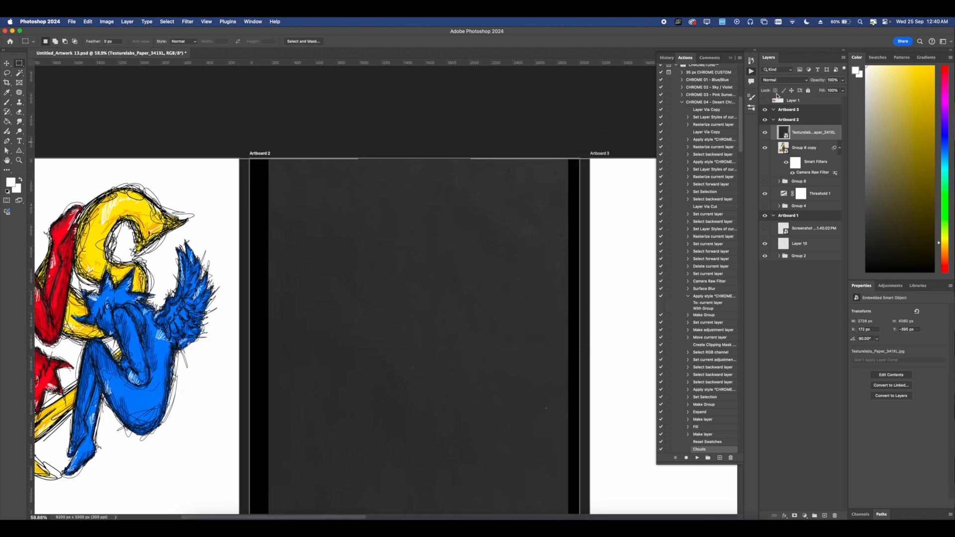
Try the Lighten blend mode on the paper texture layer and examine its effect on the fist and lettering.
{"action": "left_click", "coordinate": [775, 80]}
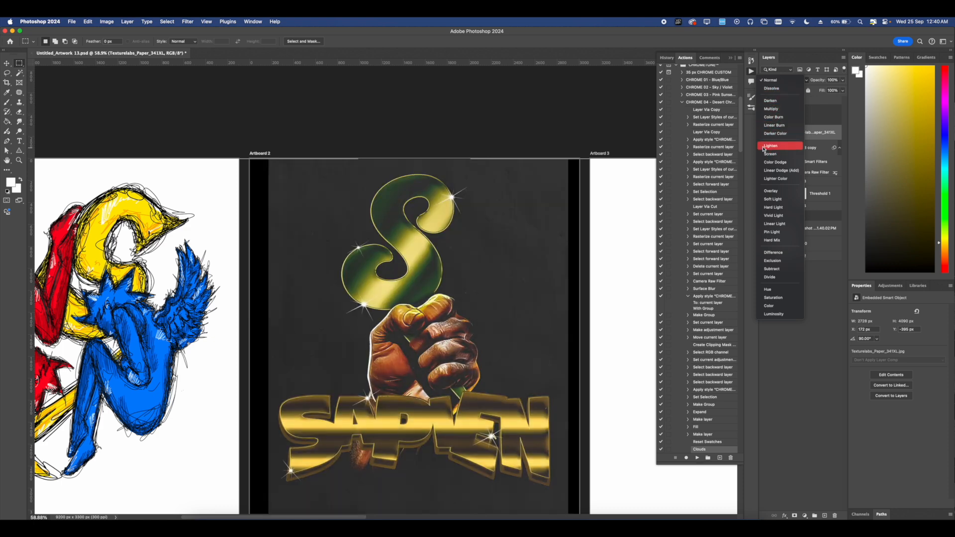
{"action": "left_click", "coordinate": [764, 146]}
{"action": "scroll", "coordinate": [512, 199], "scroll_direction": "up", "scroll_amount": 5}
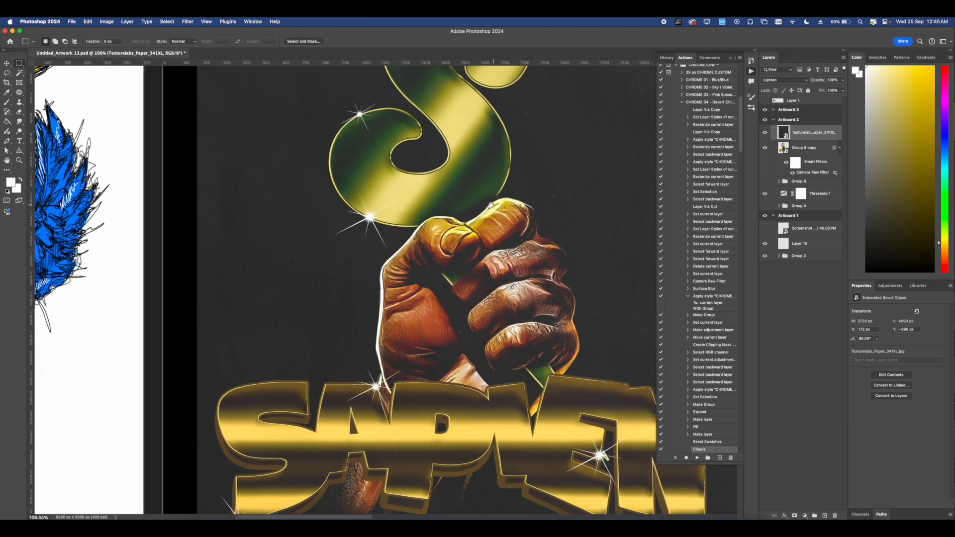
{"action": "left_click_drag", "start_coordinate": [491, 204], "coordinate": [482, 207]}
Set the paper texture layer's blend mode to Soft Light.
{"action": "left_click", "coordinate": [777, 81]}
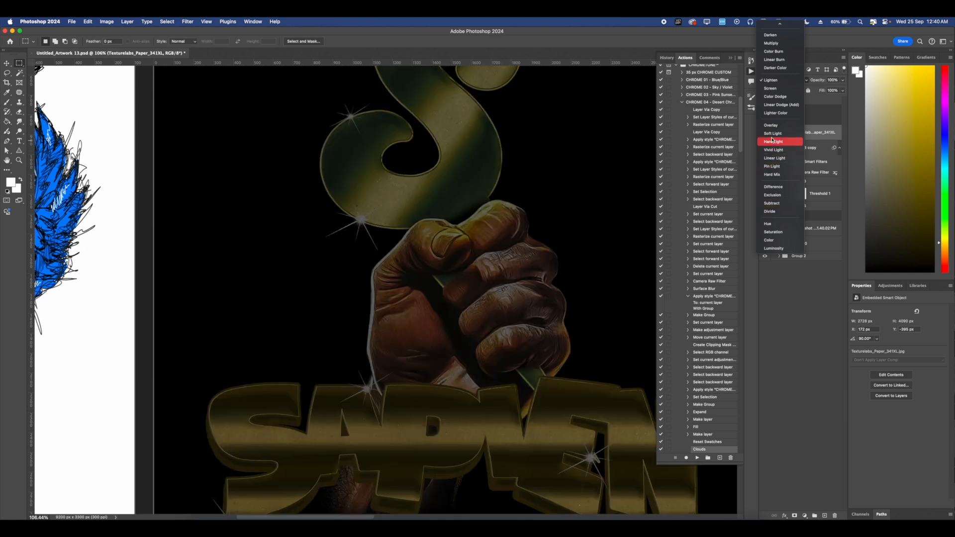
{"action": "left_click", "coordinate": [772, 135]}
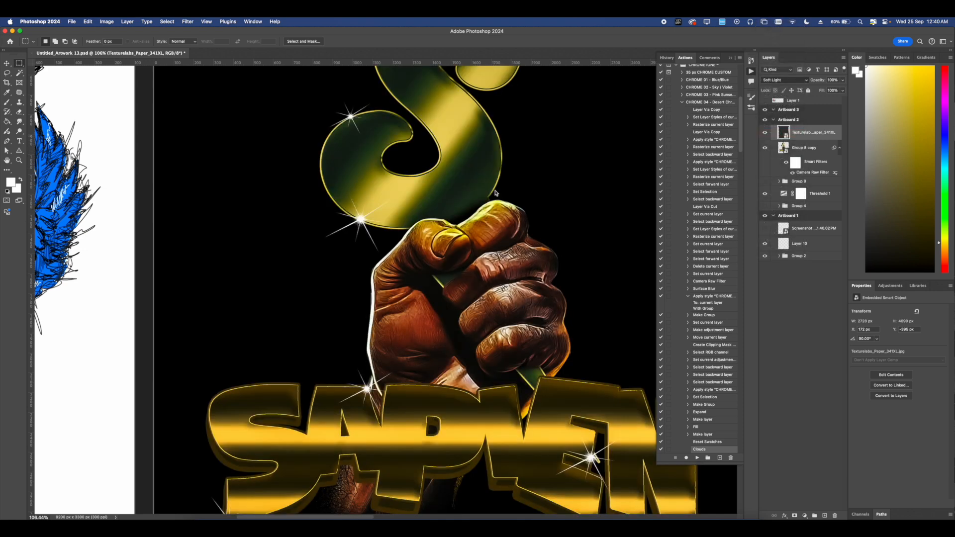
{"action": "scroll", "coordinate": [496, 193], "scroll_direction": "down", "scroll_amount": 6}
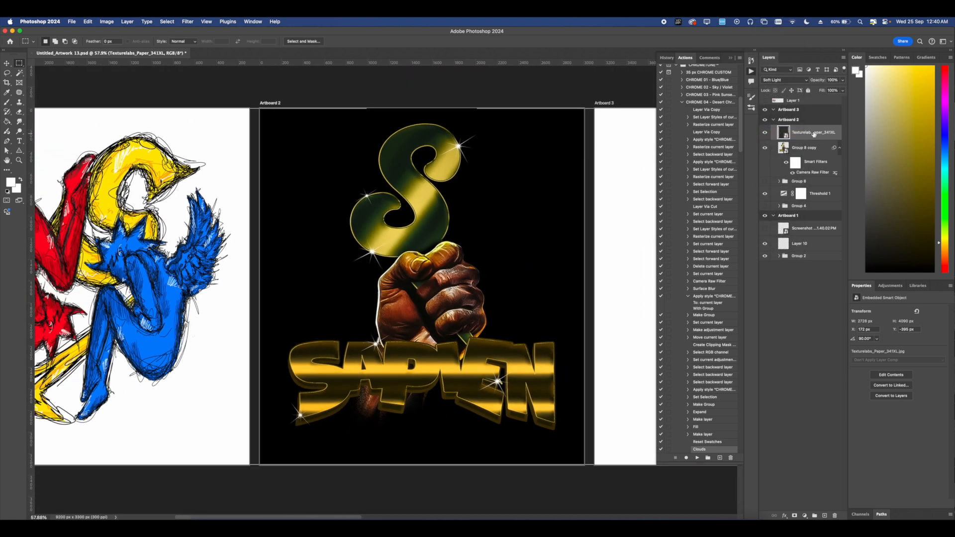
Clip the paper texture layer to the Group 8 copy layer with a clipping mask and check the artwork.
{"action": "right_click", "coordinate": [815, 135]}
{"action": "left_click", "coordinate": [851, 368]}
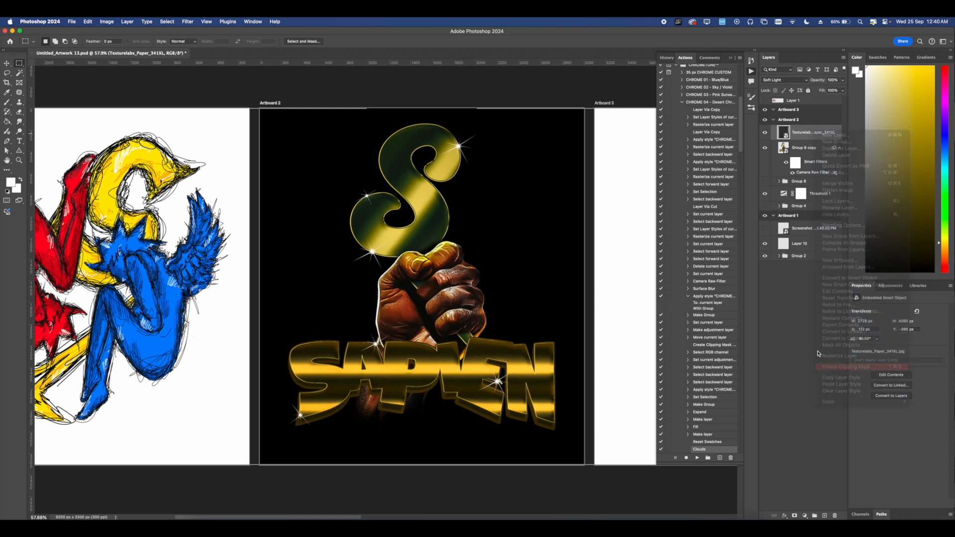
{"action": "scroll", "coordinate": [497, 271], "scroll_direction": "down", "scroll_amount": 2}
{"action": "scroll", "coordinate": [481, 270], "scroll_direction": "up", "scroll_amount": 3}
{"action": "scroll", "coordinate": [482, 270], "scroll_direction": "up", "scroll_amount": 2}
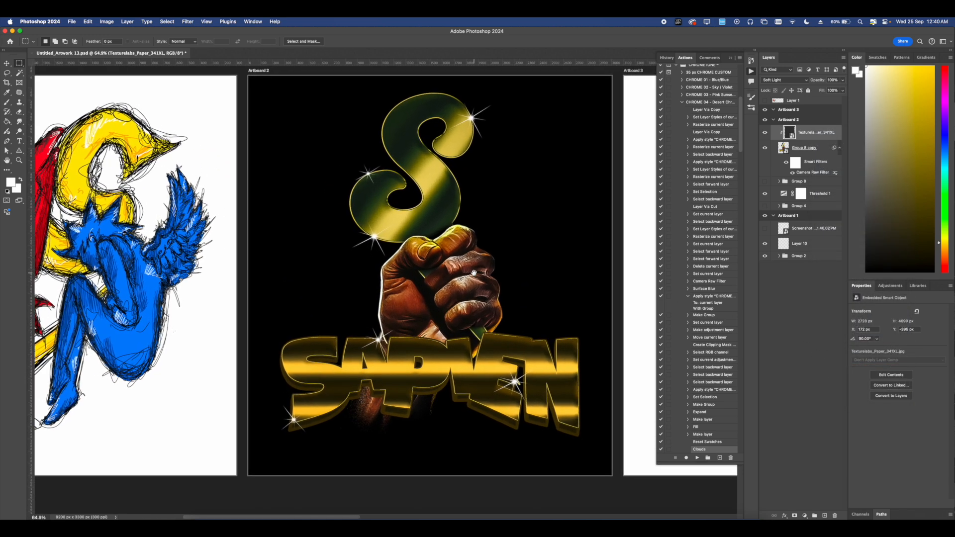
Convert the clipped paper texture and the Group 8 copy layer together into one smart object.
{"action": "right_click", "coordinate": [813, 133]}
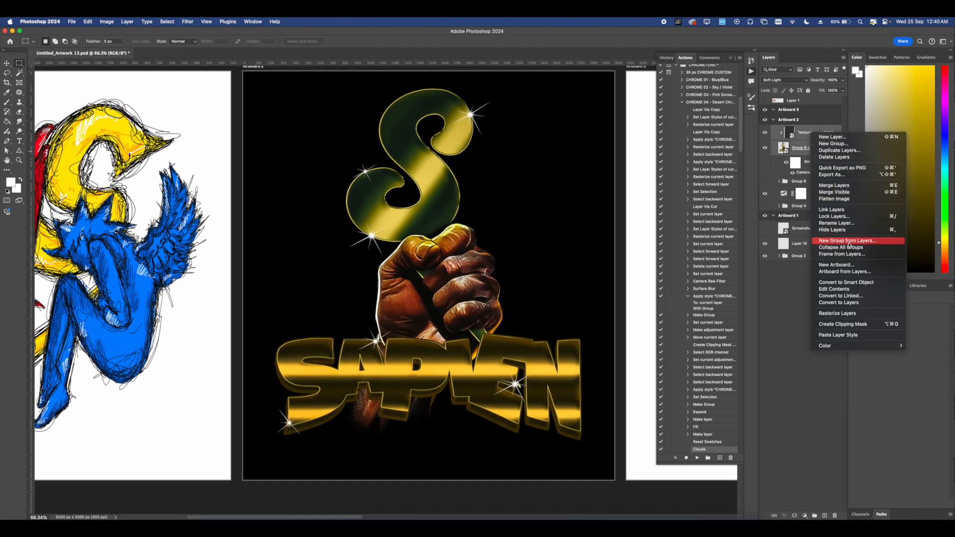
{"action": "left_click", "coordinate": [841, 287]}
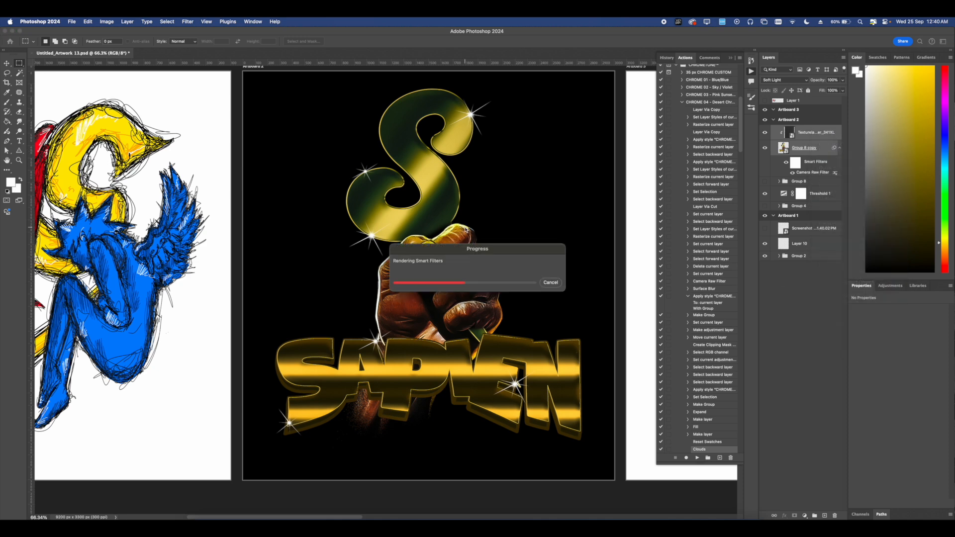
{"action": "scroll", "coordinate": [468, 224], "scroll_direction": "down", "scroll_amount": 2}
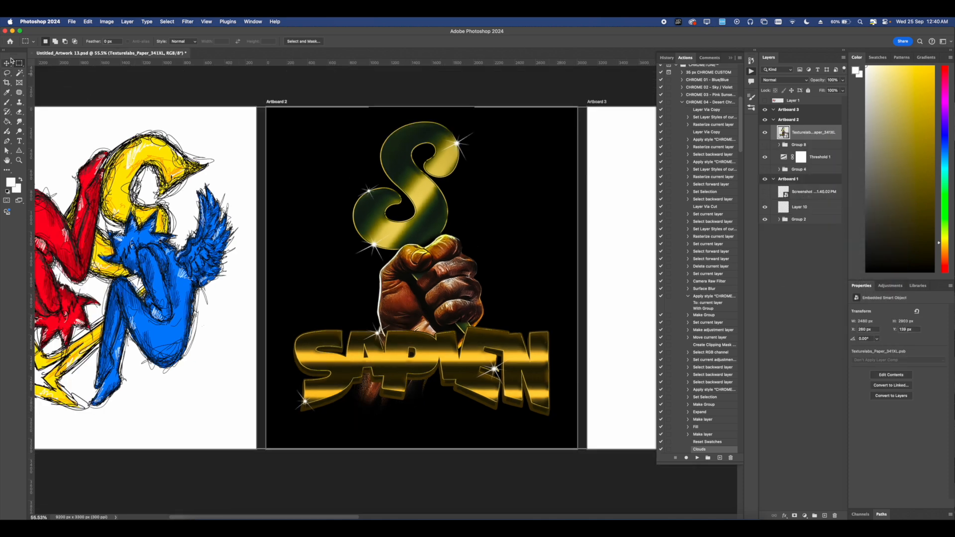
Change Artboard 2's background color to Transparent.
{"action": "left_click", "coordinate": [9, 63]}
{"action": "left_click", "coordinate": [282, 102]}
{"action": "left_click", "coordinate": [252, 41]}
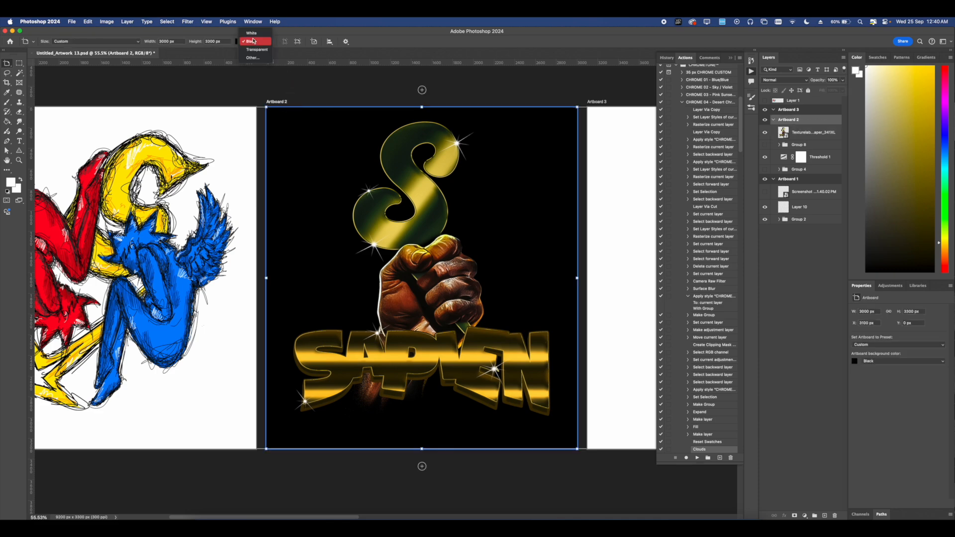
{"action": "left_click", "coordinate": [256, 50]}
{"action": "scroll", "coordinate": [434, 277], "scroll_direction": "down", "scroll_amount": 2}
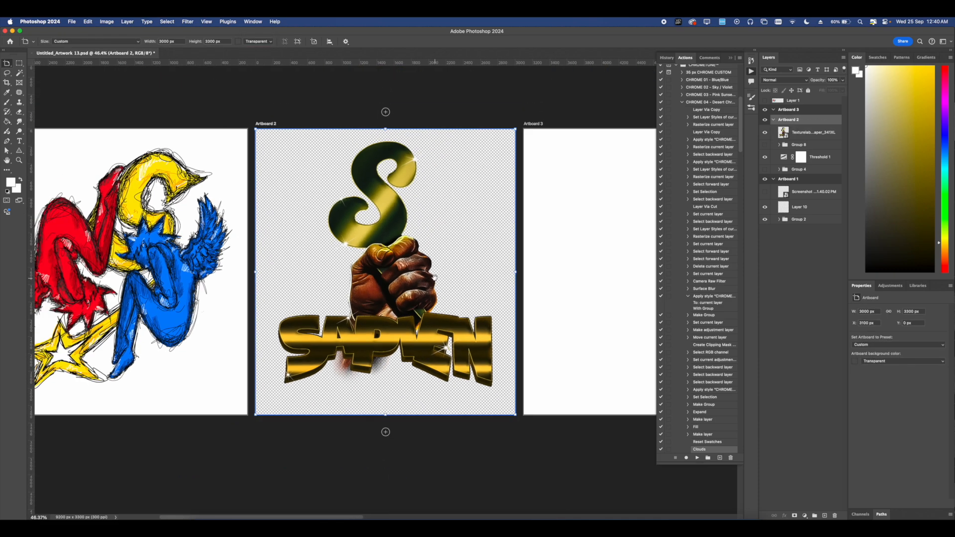
{"action": "scroll", "coordinate": [434, 278], "scroll_direction": "up", "scroll_amount": 3}
Add the Artboard 2 artwork to the Found Icon library as a graphic and look through the library's graphics in Photoshop.
{"action": "left_click", "coordinate": [924, 285]}
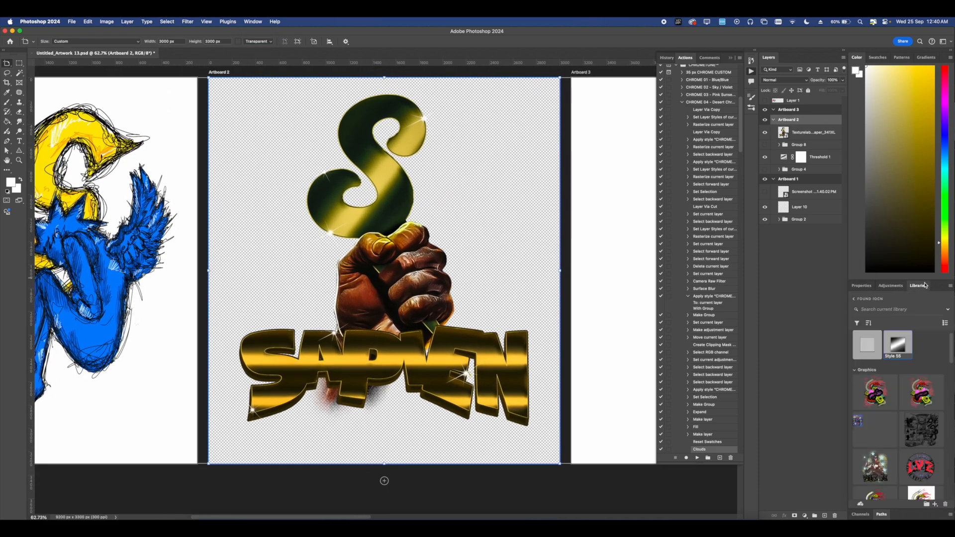
{"action": "scroll", "coordinate": [234, 110], "scroll_direction": "up", "scroll_amount": 1}
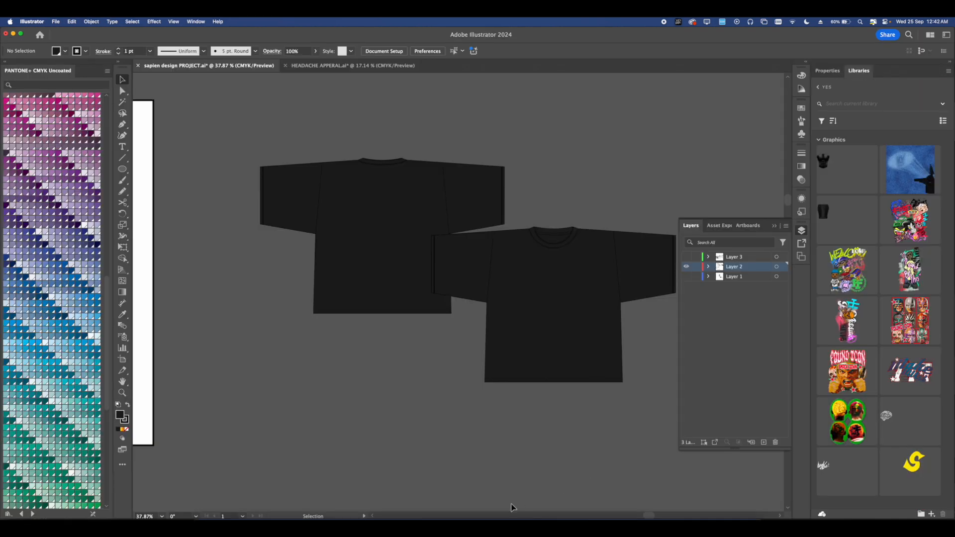
{"action": "left_click", "coordinate": [393, 515]}
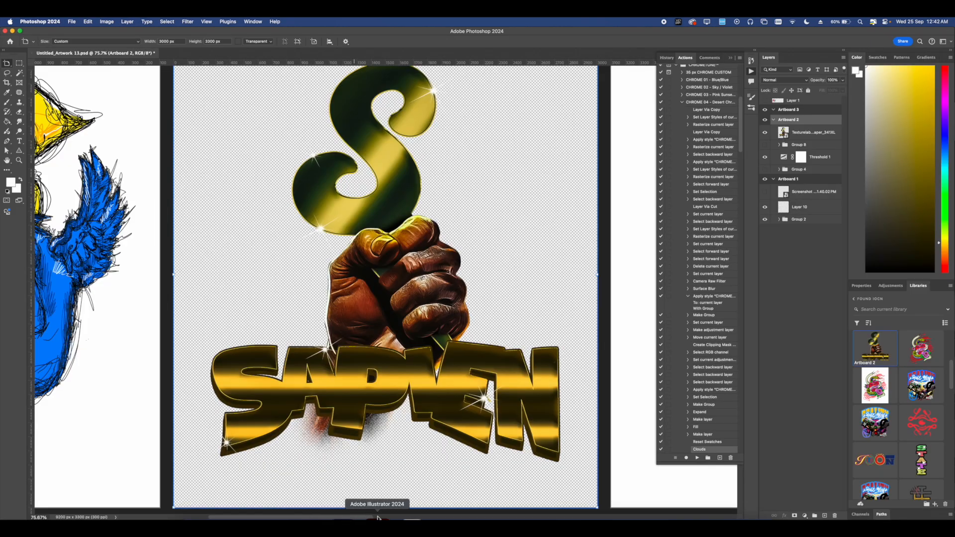
{"action": "scroll", "coordinate": [865, 383], "scroll_direction": "down", "scroll_amount": 1}
{"action": "scroll", "coordinate": [864, 383], "scroll_direction": "up", "scroll_amount": 5}
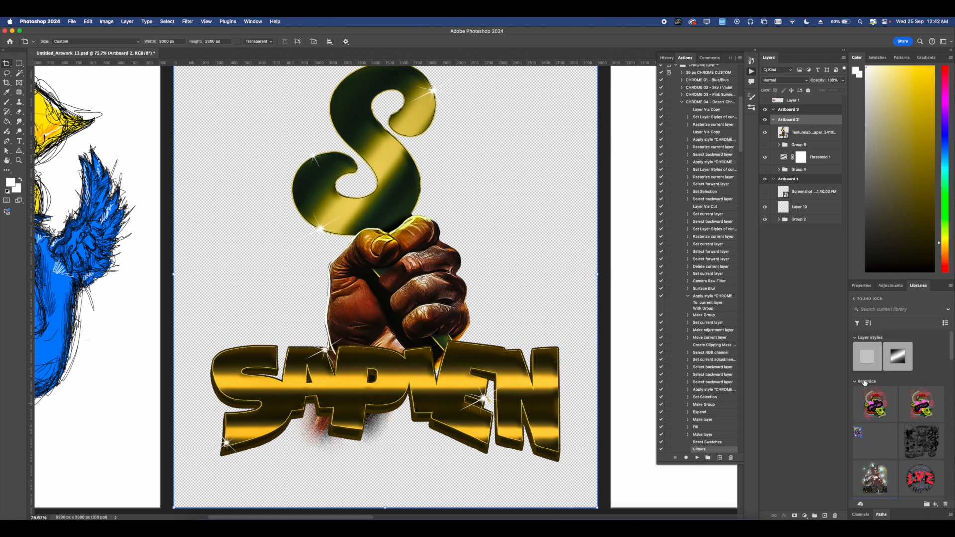
{"action": "scroll", "coordinate": [882, 443], "scroll_direction": "down", "scroll_amount": 2}
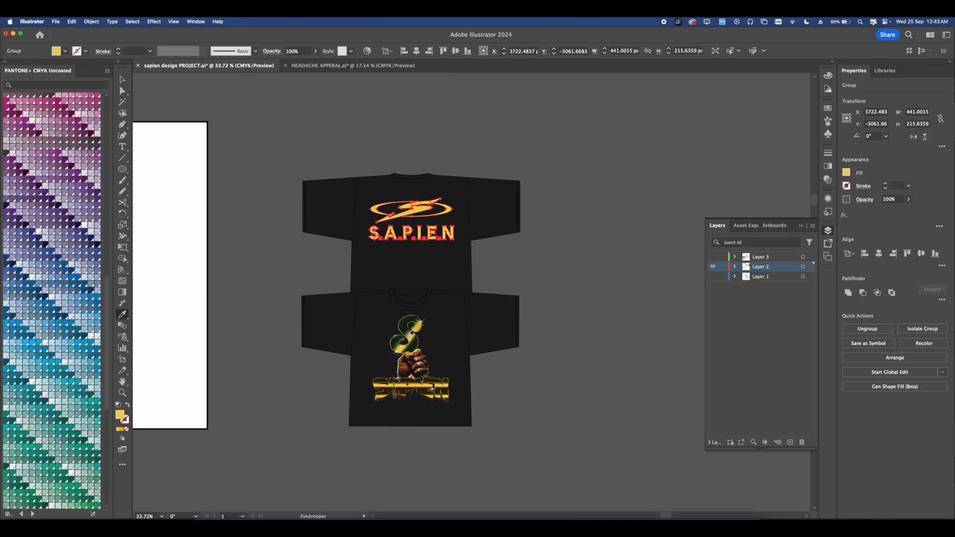
In Illustrator, deselect the yellow S.A.P.I.E.N logo on the back T-shirt and view both shirt mockups.
{"action": "scroll", "coordinate": [411, 319], "scroll_direction": "up", "scroll_amount": 1}
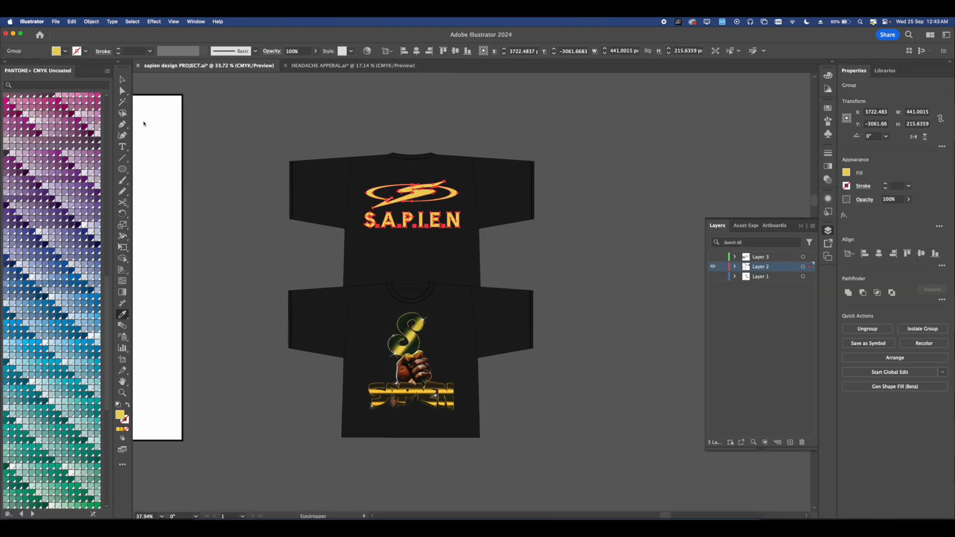
{"action": "left_click", "coordinate": [122, 79]}
{"action": "left_click", "coordinate": [599, 342]}
{"action": "scroll", "coordinate": [599, 341], "scroll_direction": "down", "scroll_amount": 1}
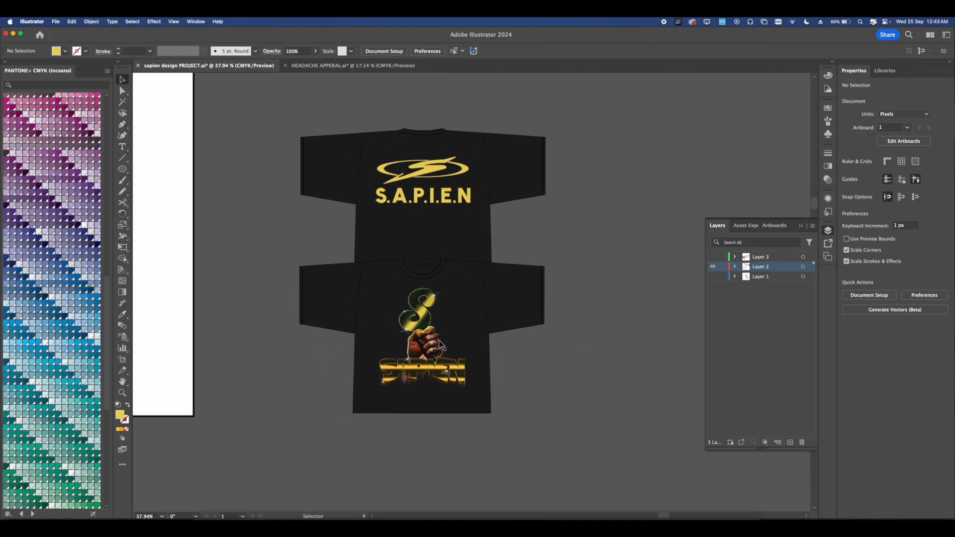
Select the fist artwork together with the front T-shirt, clear the selection and pick the fist artwork again.
{"action": "left_click", "coordinate": [422, 341]}
{"action": "scroll", "coordinate": [423, 343], "scroll_direction": "down", "scroll_amount": 1}
{"action": "left_click", "coordinate": [425, 410], "text": "shift"}
{"action": "scroll", "coordinate": [424, 410], "scroll_direction": "up", "scroll_amount": 2}
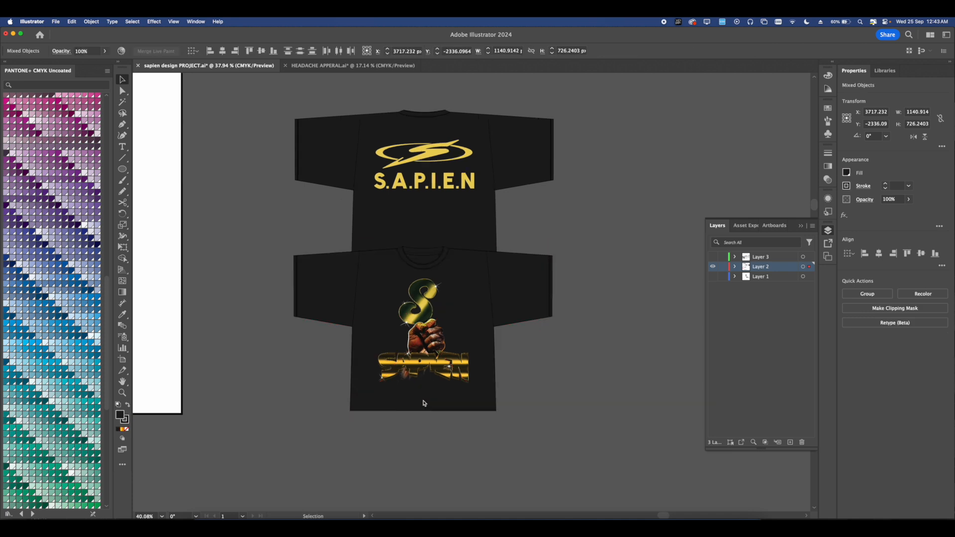
{"action": "scroll", "coordinate": [441, 396], "scroll_direction": "down", "scroll_amount": 3}
{"action": "key", "text": "super+shift+a"}
{"action": "left_click", "coordinate": [447, 373]}
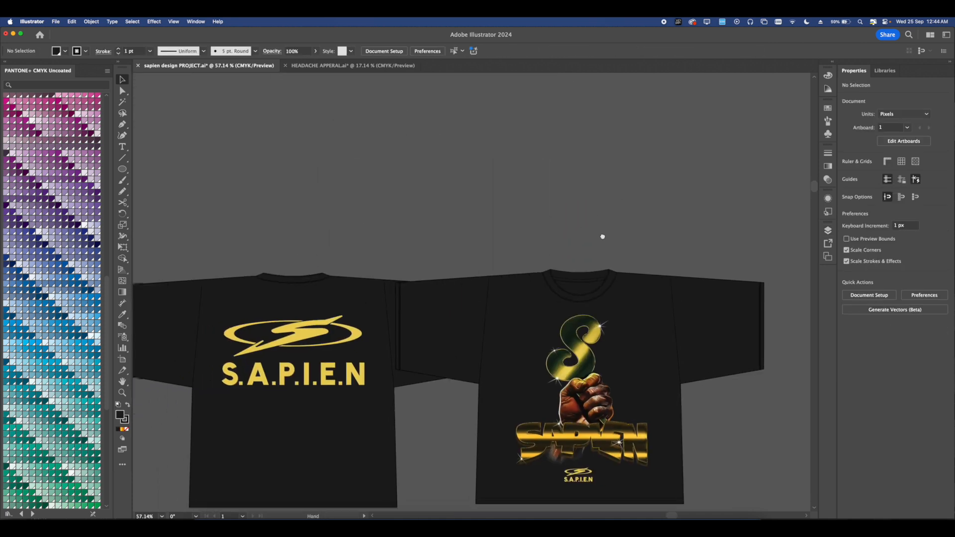